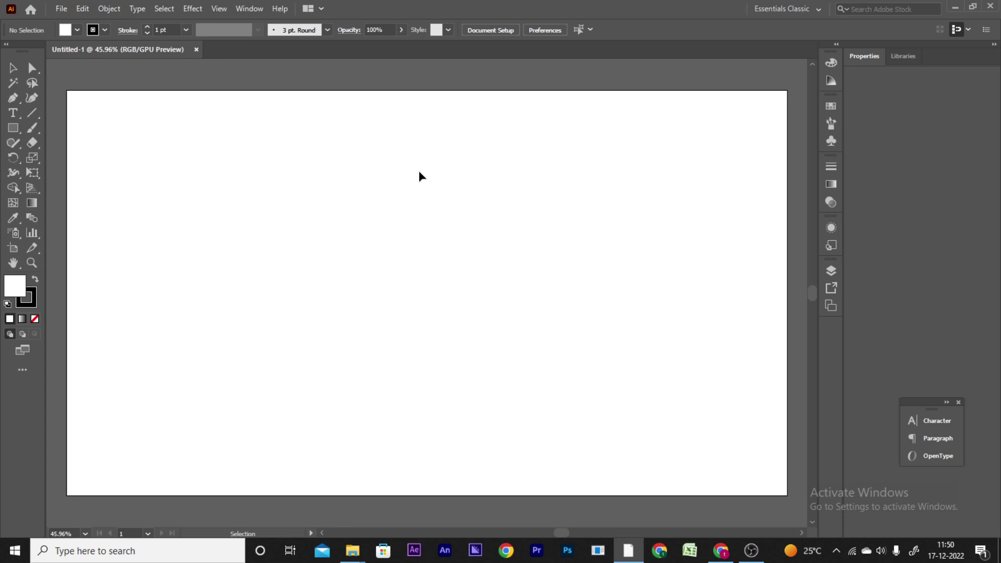
Step: Close the open document and create a new document from the Web-Large preset, 1920 x 1080 px
{"action": "key", "text": "v"}
{"action": "left_click", "coordinate": [196, 49]}
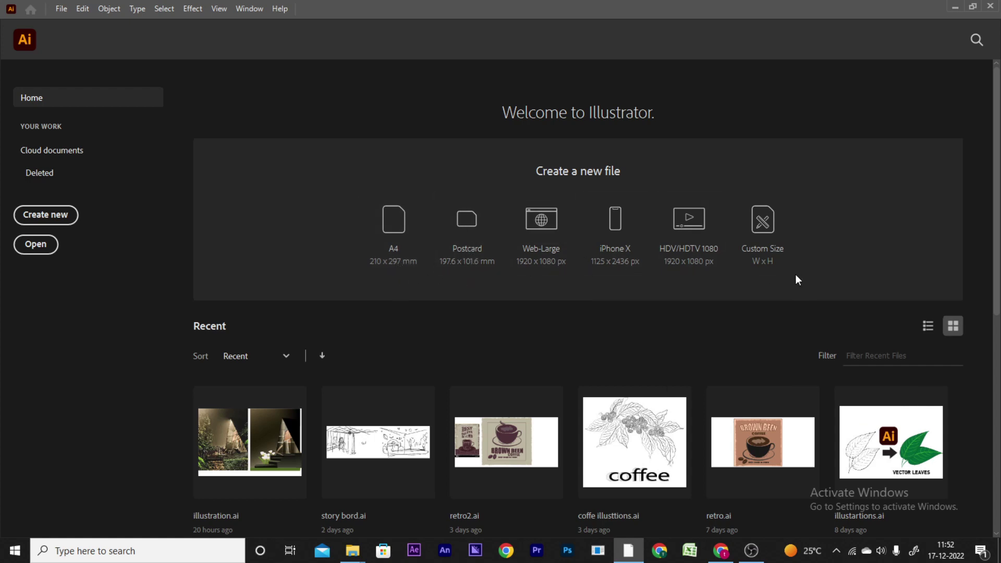
{"action": "left_click", "coordinate": [555, 234]}
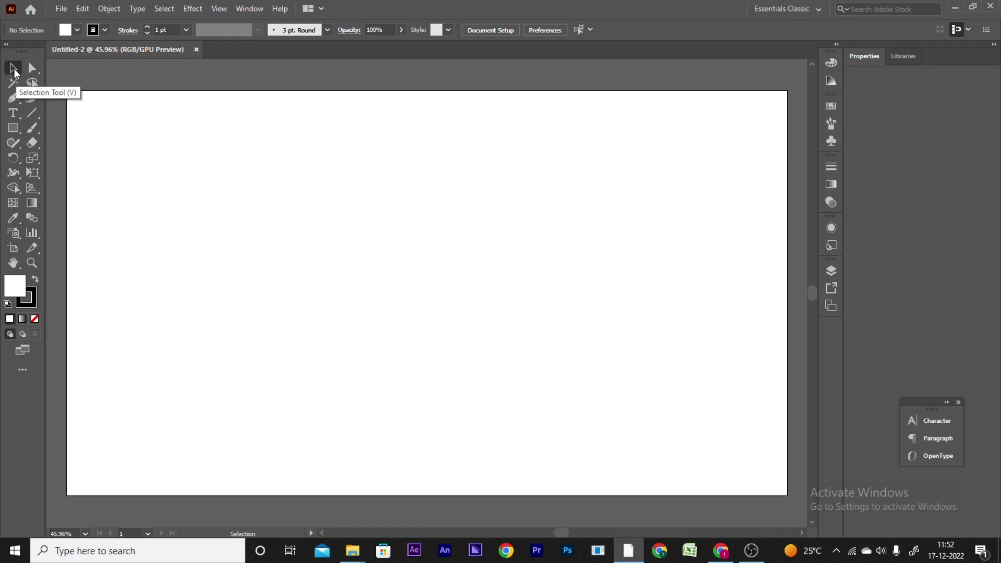
Step: Draw a large square in the lower middle of the artboard with the Rectangle tool and fill it with muted red
{"action": "left_click", "coordinate": [14, 131]}
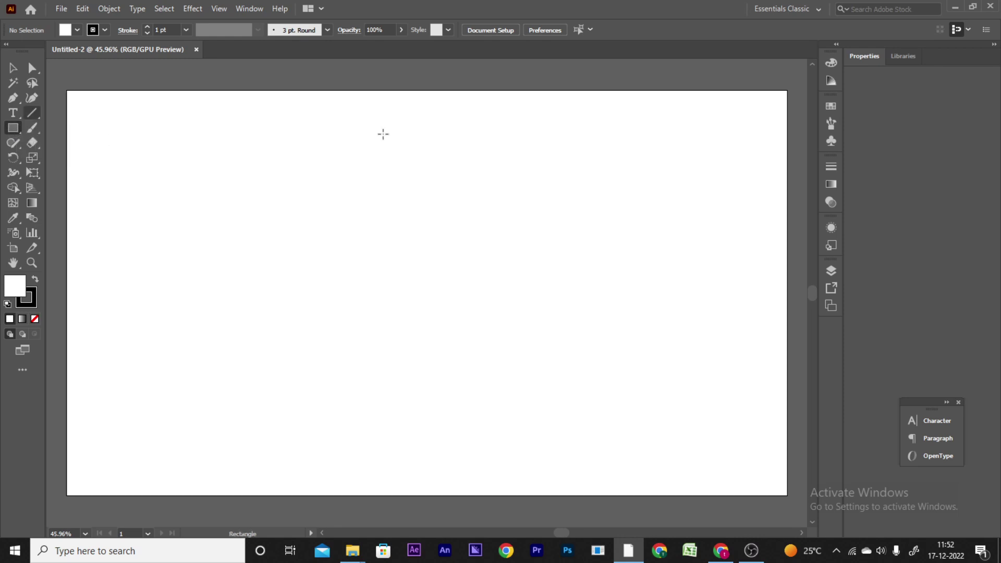
{"action": "left_click_drag", "start_coordinate": [310, 201], "coordinate": [537, 427]}
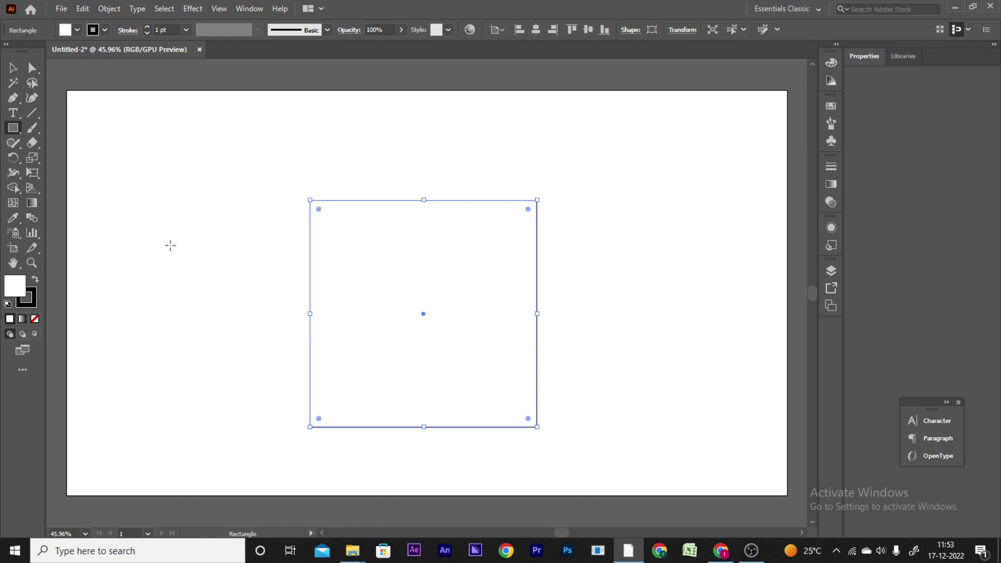
{"action": "double_click", "coordinate": [18, 287]}
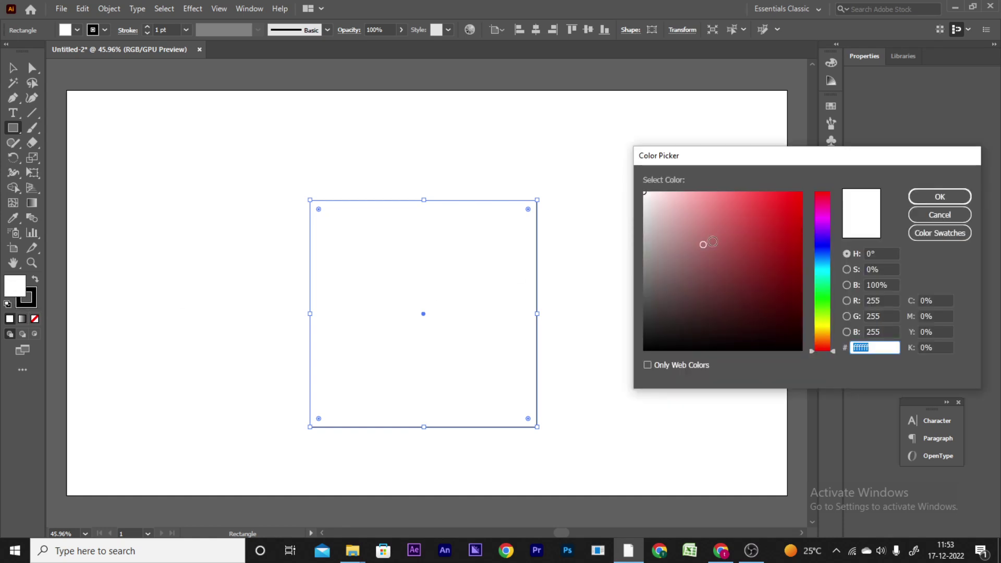
{"action": "left_click", "coordinate": [750, 233]}
{"action": "left_click", "coordinate": [933, 201]}
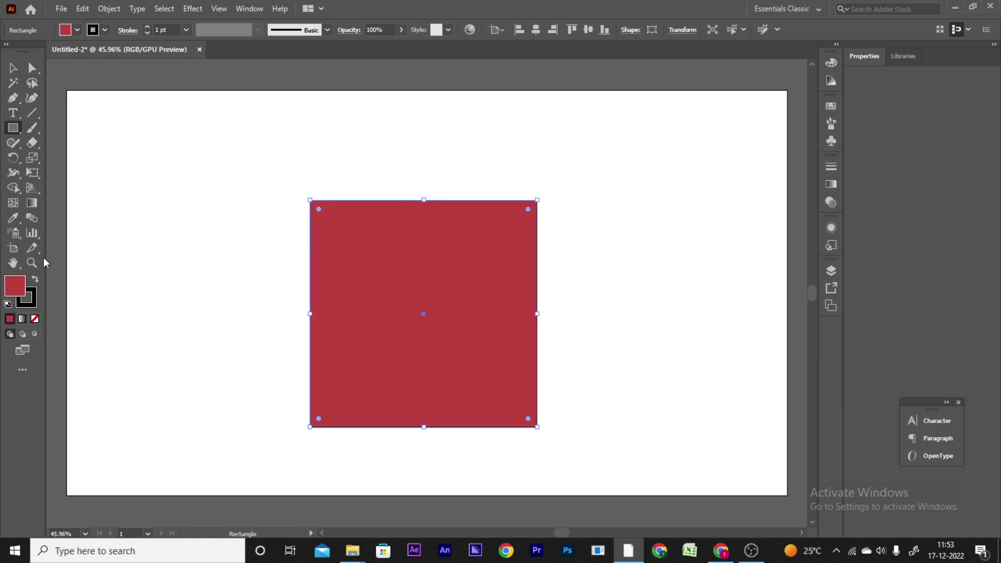
Step: Set the square's stroke color to dark blue, hex 0900bf
{"action": "left_click", "coordinate": [30, 305]}
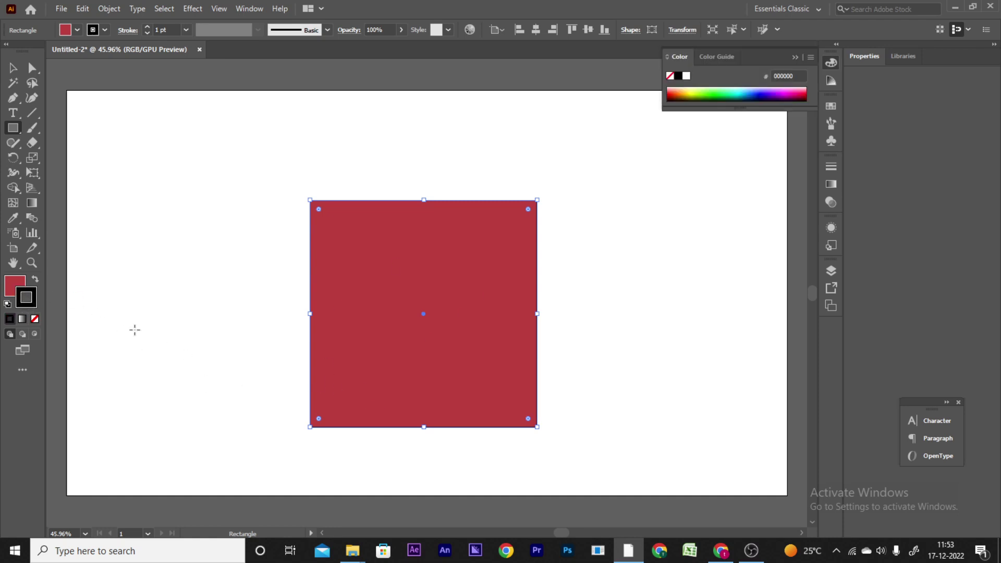
{"action": "double_click", "coordinate": [27, 304]}
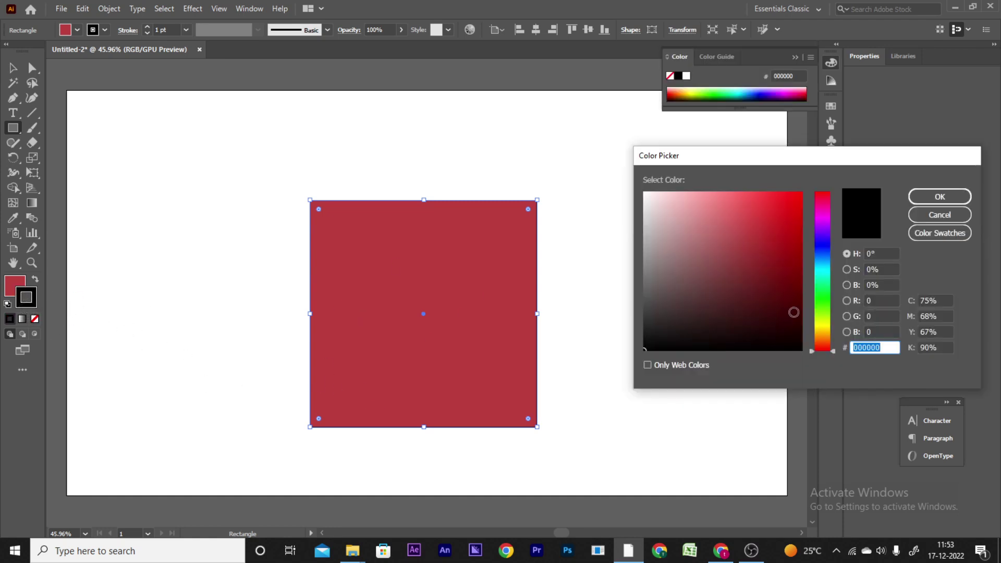
{"action": "left_click_drag", "start_coordinate": [823, 321], "coordinate": [844, 243]}
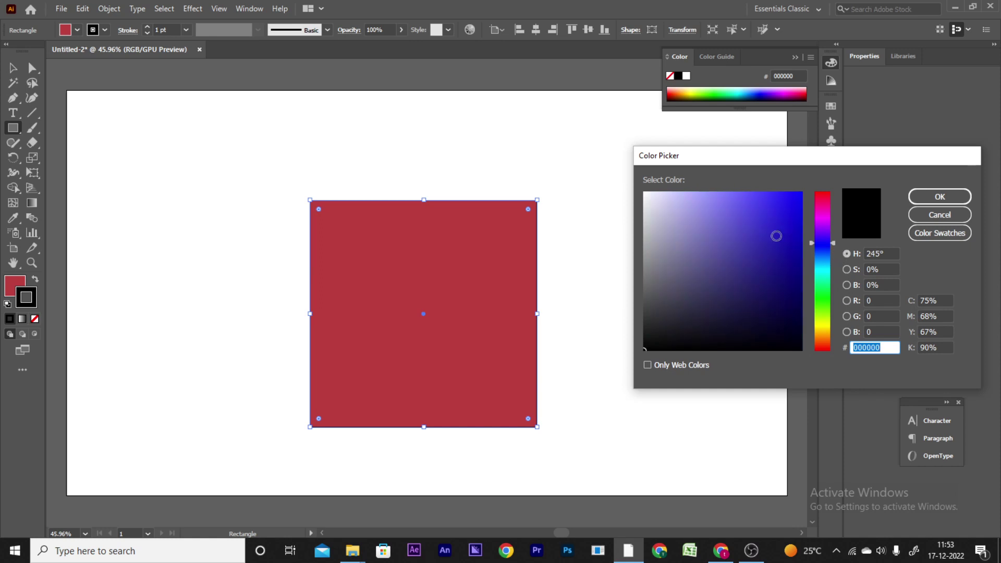
{"action": "left_click", "coordinate": [776, 236]}
{"action": "left_click", "coordinate": [939, 197]}
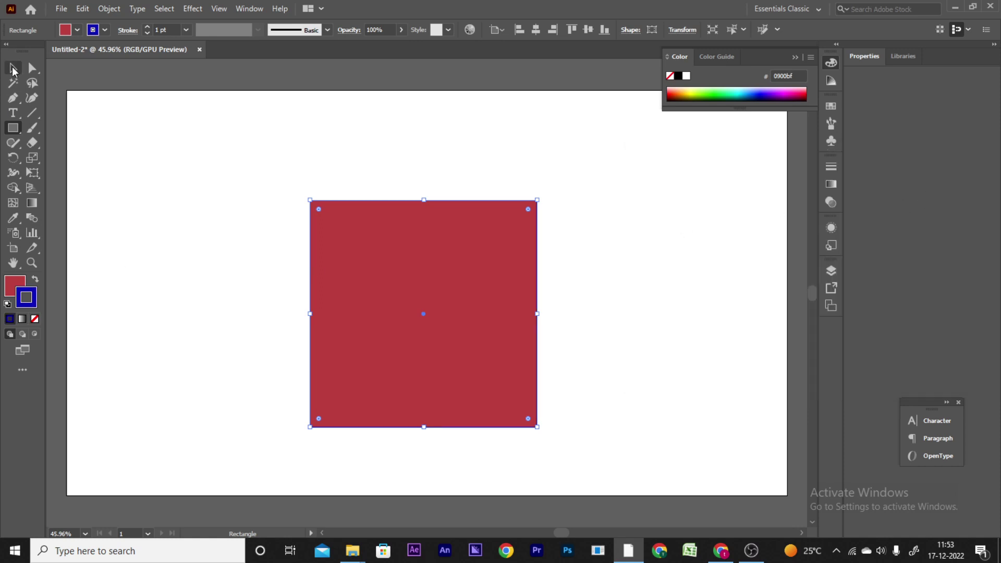
Step: Practise selecting and deselecting the red square, and move it up and slightly right on the artboard
{"action": "left_click", "coordinate": [14, 70]}
{"action": "left_click", "coordinate": [156, 153]}
{"action": "left_click", "coordinate": [452, 258]}
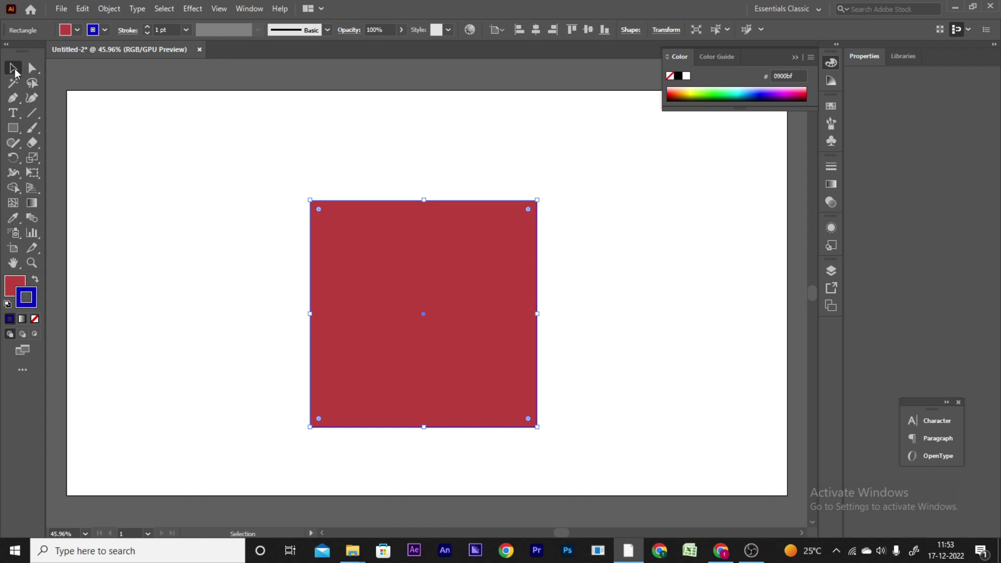
{"action": "left_click", "coordinate": [192, 131]}
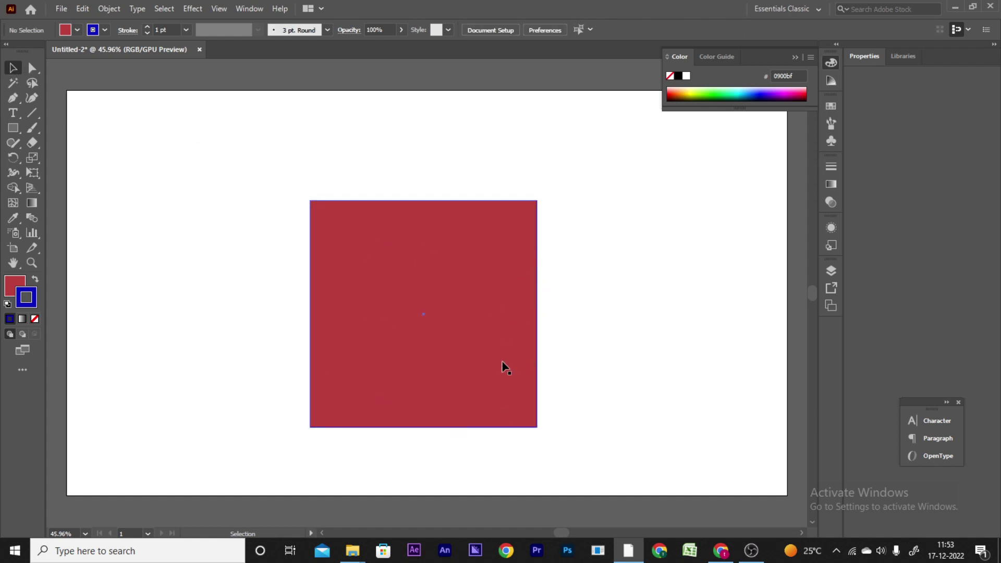
{"action": "left_click", "coordinate": [463, 240]}
{"action": "left_click", "coordinate": [611, 245]}
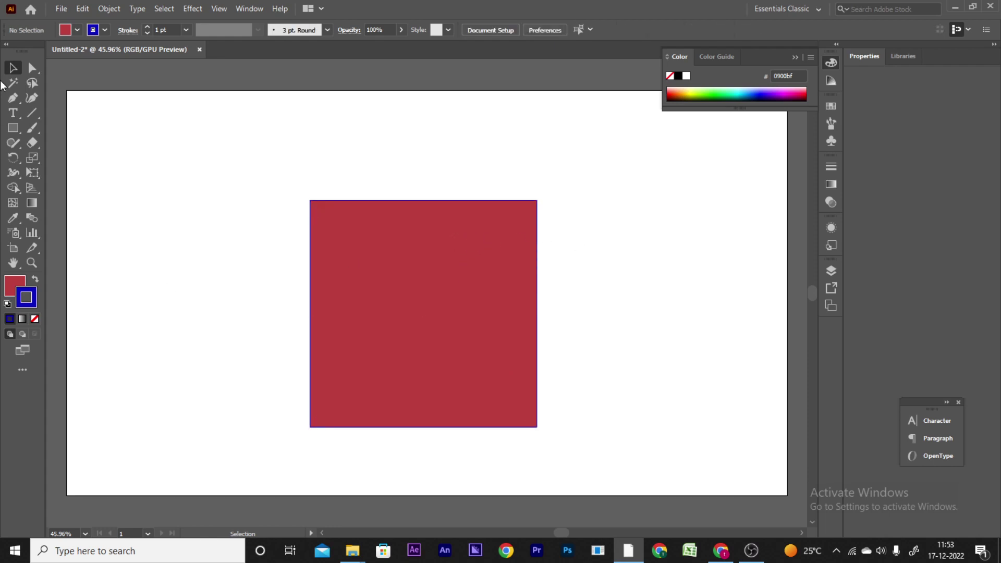
{"action": "left_click", "coordinate": [472, 345]}
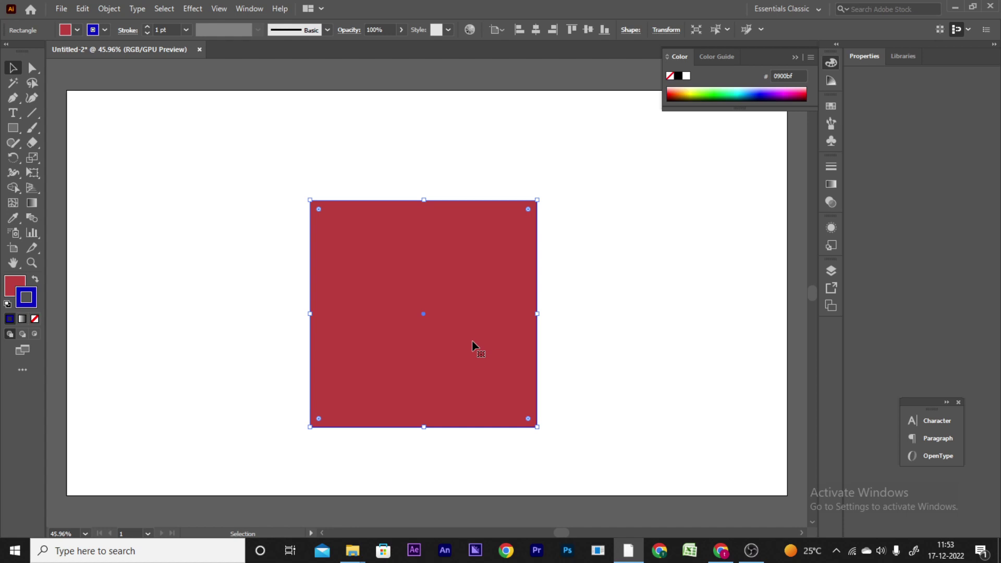
{"action": "left_click", "coordinate": [201, 262]}
{"action": "left_click_drag", "start_coordinate": [342, 243], "coordinate": [345, 243]}
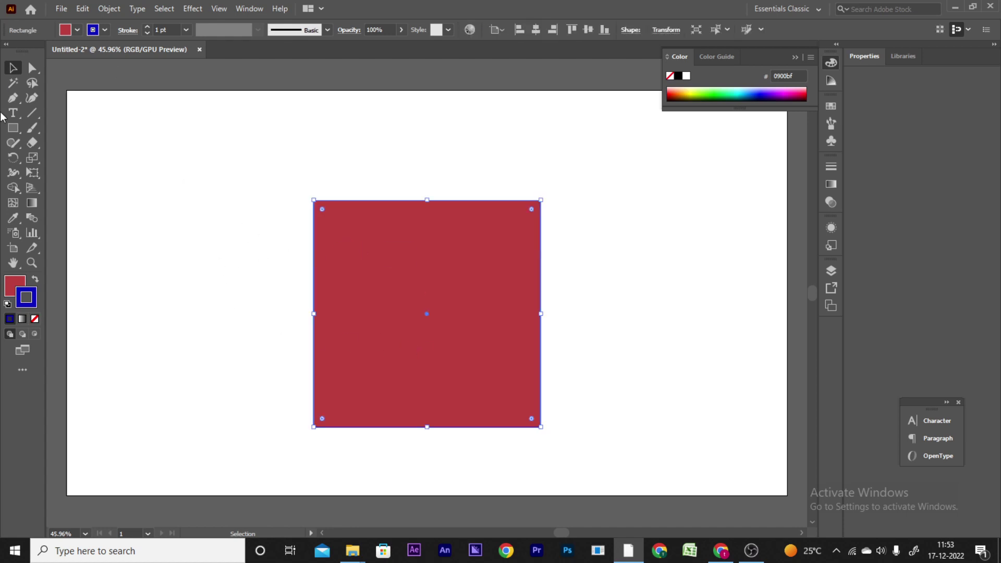
{"action": "left_click_drag", "start_coordinate": [405, 294], "coordinate": [417, 235]}
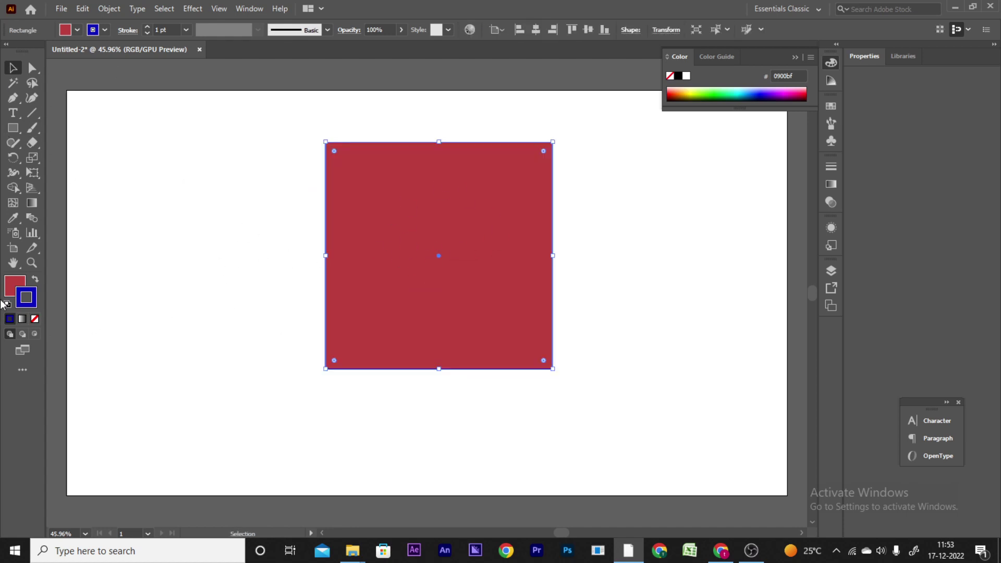
Step: Set the square's stroke color to black, hex 000000
{"action": "double_click", "coordinate": [25, 297]}
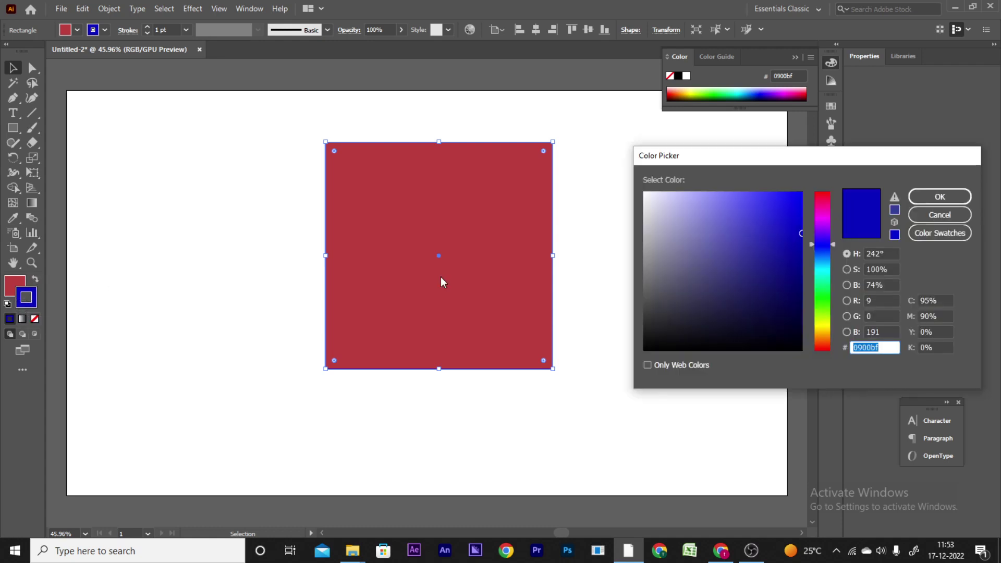
{"action": "left_click_drag", "start_coordinate": [719, 316], "coordinate": [705, 339]}
{"action": "left_click", "coordinate": [781, 349]}
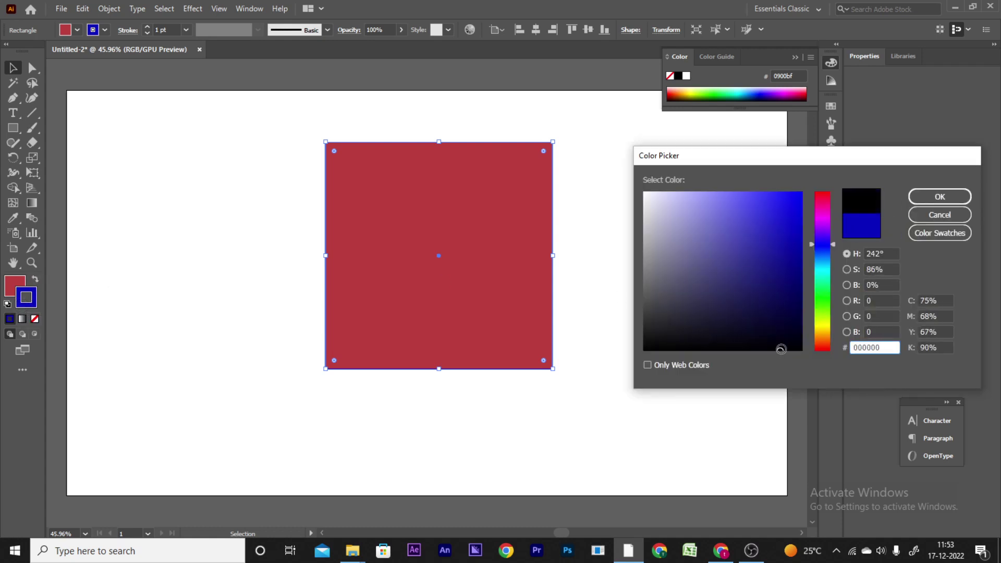
{"action": "left_click", "coordinate": [933, 198]}
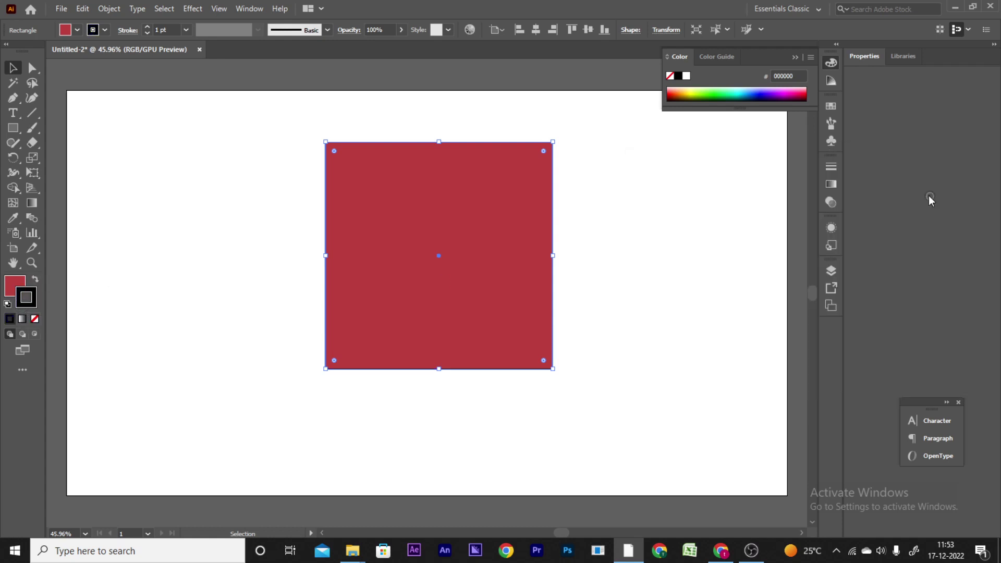
{"action": "left_click", "coordinate": [76, 30]}
{"action": "left_click", "coordinate": [105, 29]}
{"action": "left_click", "coordinate": [105, 30]}
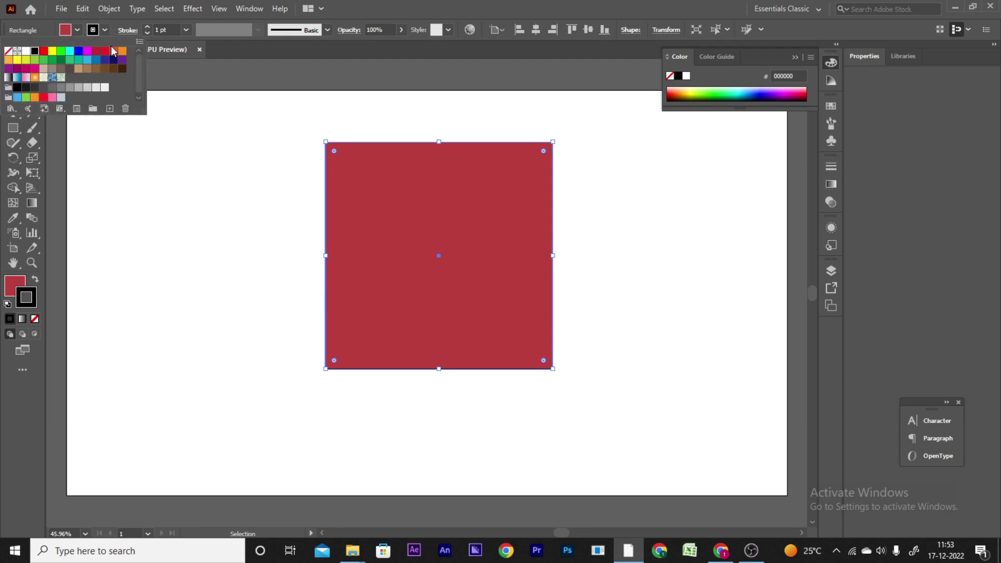
{"action": "left_click", "coordinate": [104, 30]}
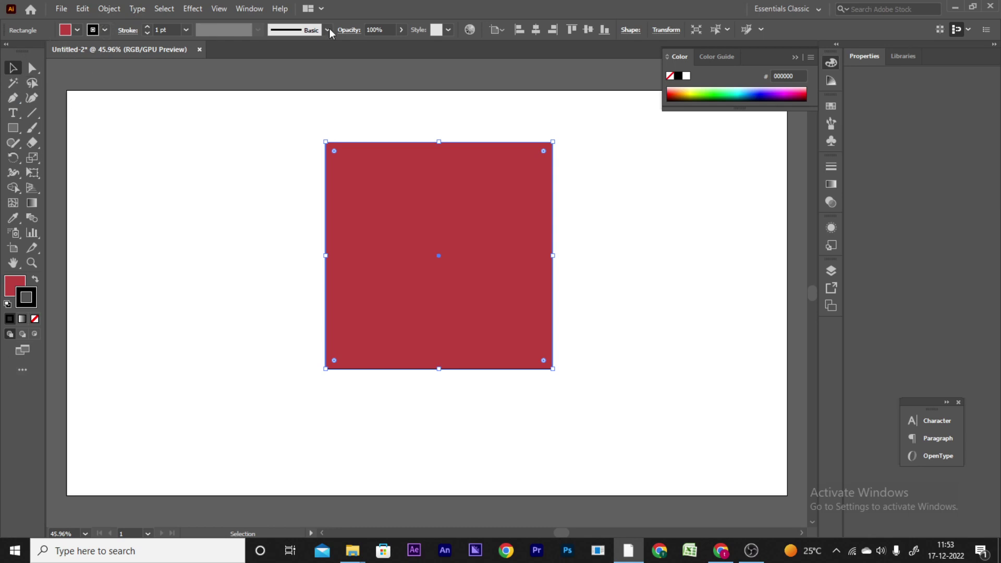
{"action": "left_click", "coordinate": [32, 82]}
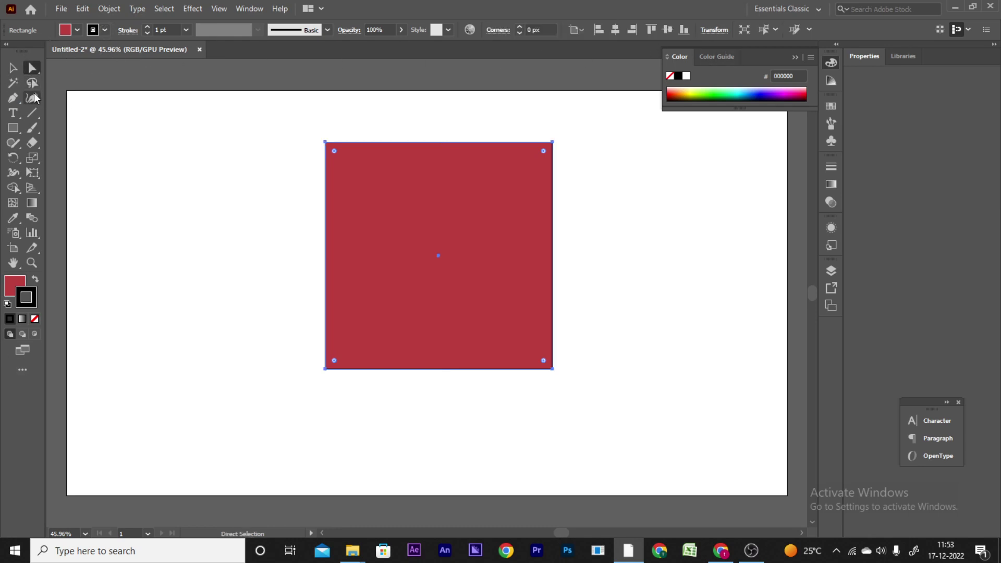
{"action": "left_click", "coordinate": [33, 98]}
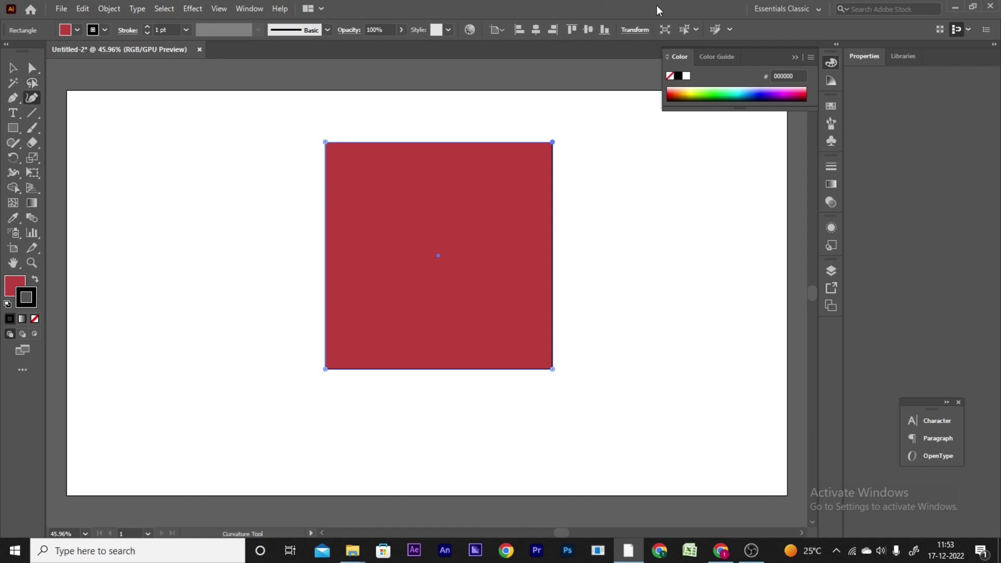
{"action": "left_click", "coordinate": [13, 68]}
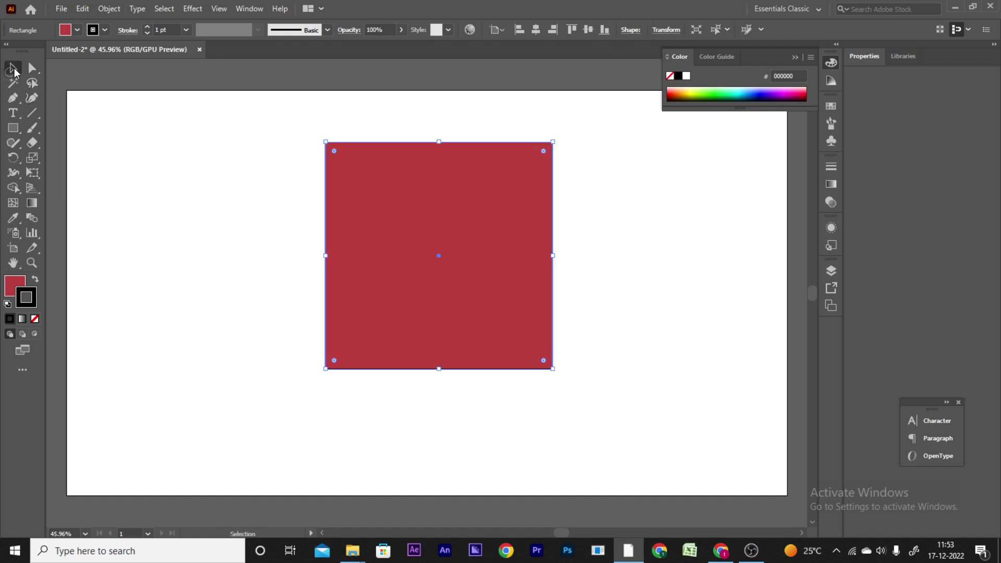
Step: Reposition the red square near the middle of the artboard
{"action": "left_click_drag", "start_coordinate": [434, 215], "coordinate": [402, 248]}
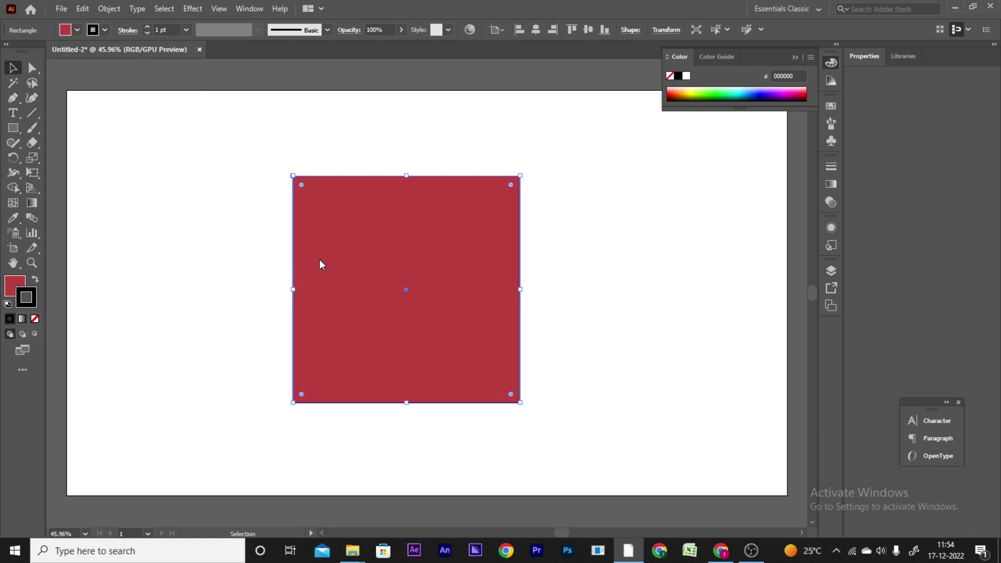
{"action": "left_click", "coordinate": [751, 550]}
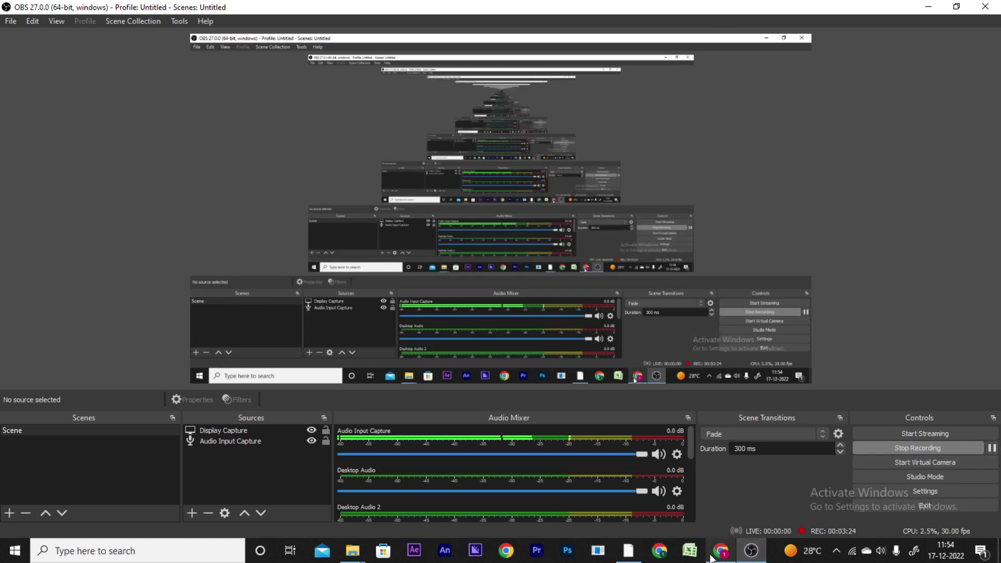
{"action": "left_click", "coordinate": [632, 552]}
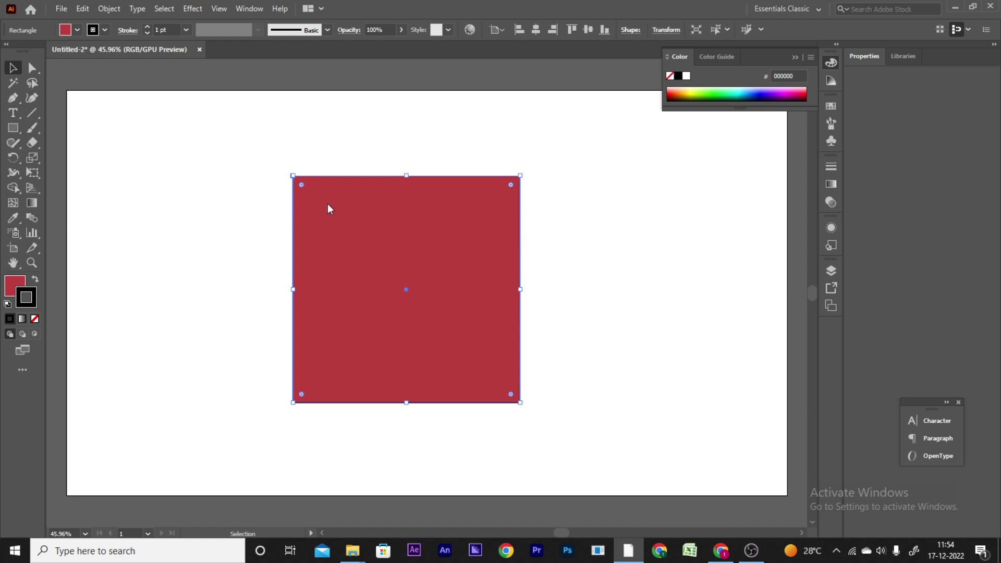
{"action": "left_click_drag", "start_coordinate": [328, 208], "coordinate": [346, 198]}
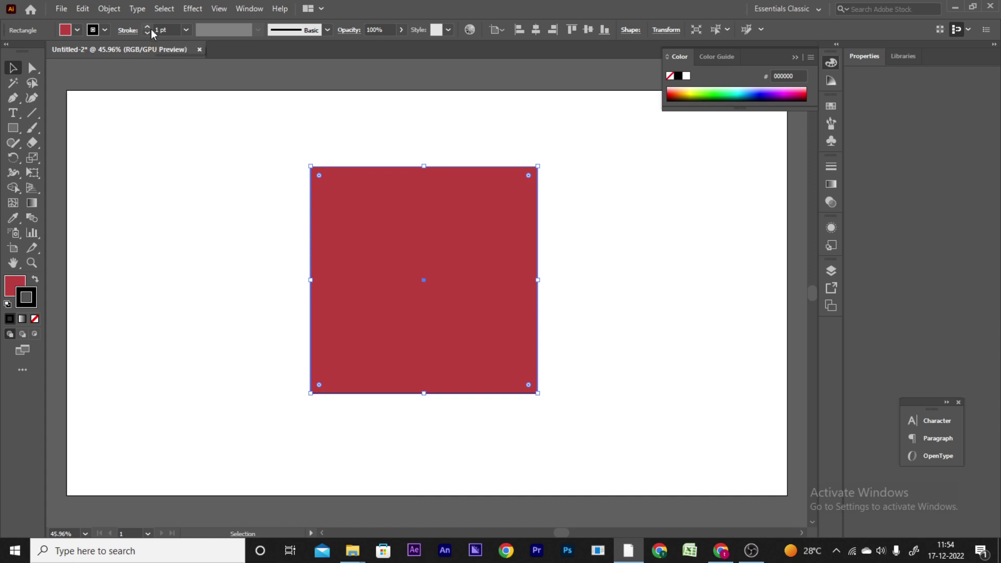
Step: Set the square's stroke weight to 9 pt and raise it in 1 pt increments to 15 pt
{"action": "left_click", "coordinate": [186, 30]}
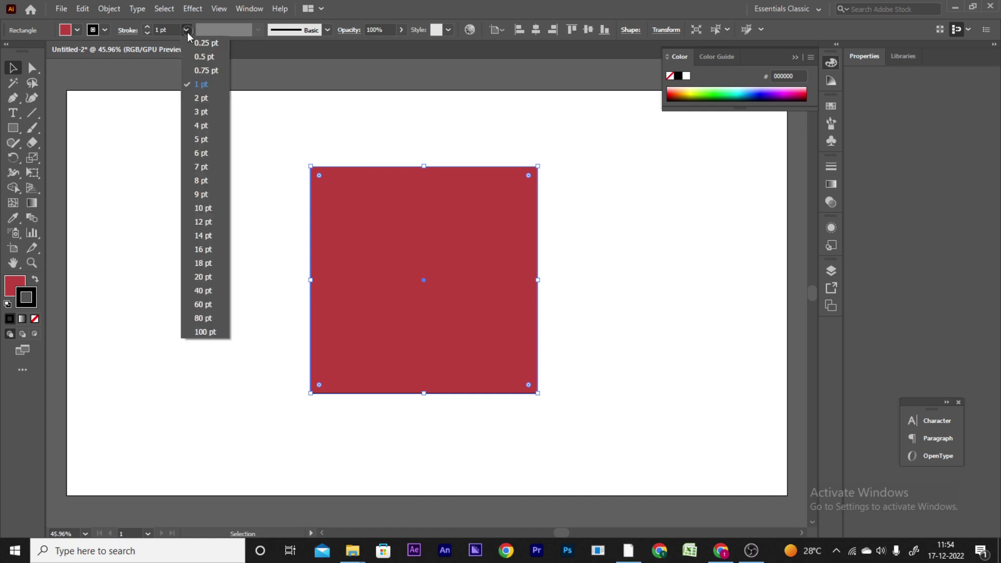
{"action": "left_click", "coordinate": [205, 194]}
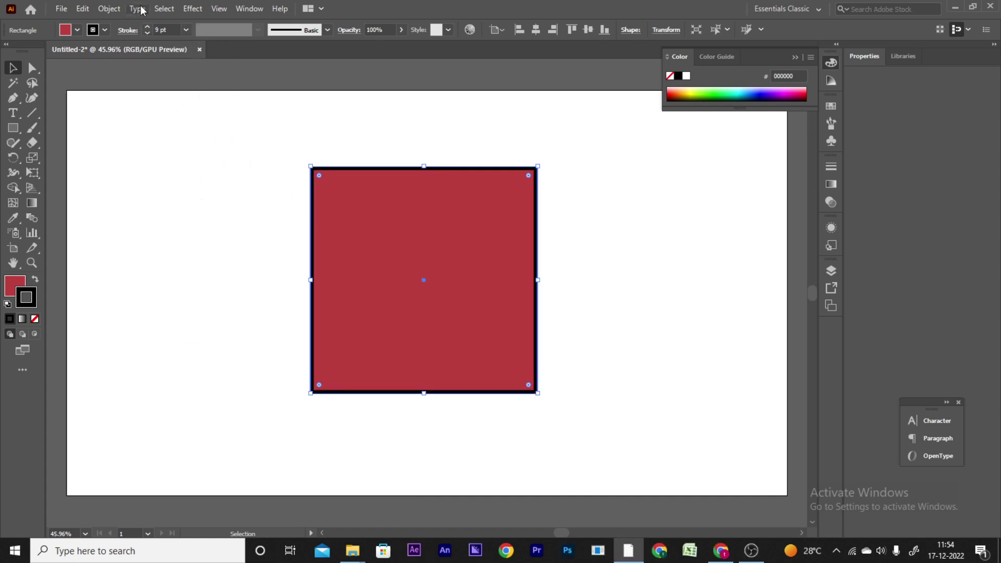
{"action": "left_click", "coordinate": [147, 26]}
{"action": "left_click", "coordinate": [147, 27]}
{"action": "left_click", "coordinate": [147, 26]}
{"action": "left_click", "coordinate": [147, 26]}
{"action": "left_click", "coordinate": [147, 27]}
{"action": "left_click", "coordinate": [147, 27]}
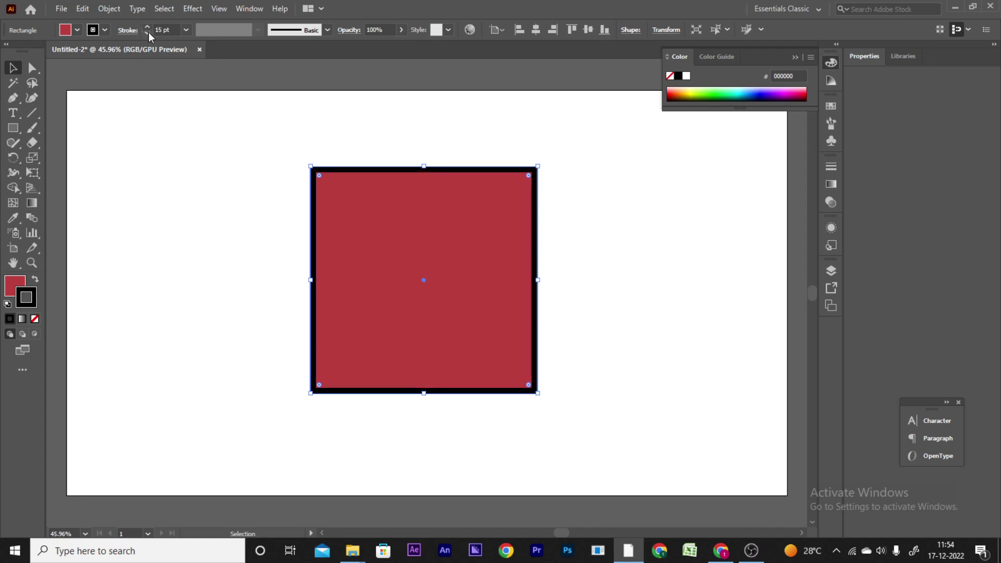
Step: Reduce the square's stroke weight to 7 pt
{"action": "left_click", "coordinate": [147, 33]}
{"action": "left_click", "coordinate": [147, 32]}
{"action": "left_click", "coordinate": [147, 33]}
{"action": "left_click", "coordinate": [147, 33]}
{"action": "left_click", "coordinate": [146, 33]}
{"action": "left_click", "coordinate": [146, 33]}
{"action": "left_click", "coordinate": [147, 33]}
{"action": "left_click", "coordinate": [146, 33]}
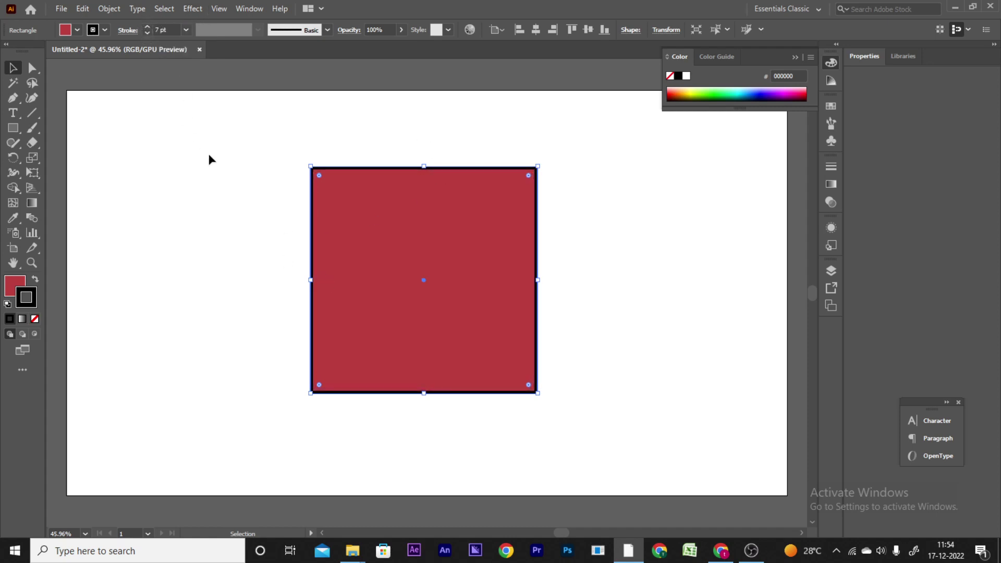
Step: Move the red square to the upper-left area of the artboard
{"action": "left_click_drag", "start_coordinate": [410, 200], "coordinate": [351, 187]}
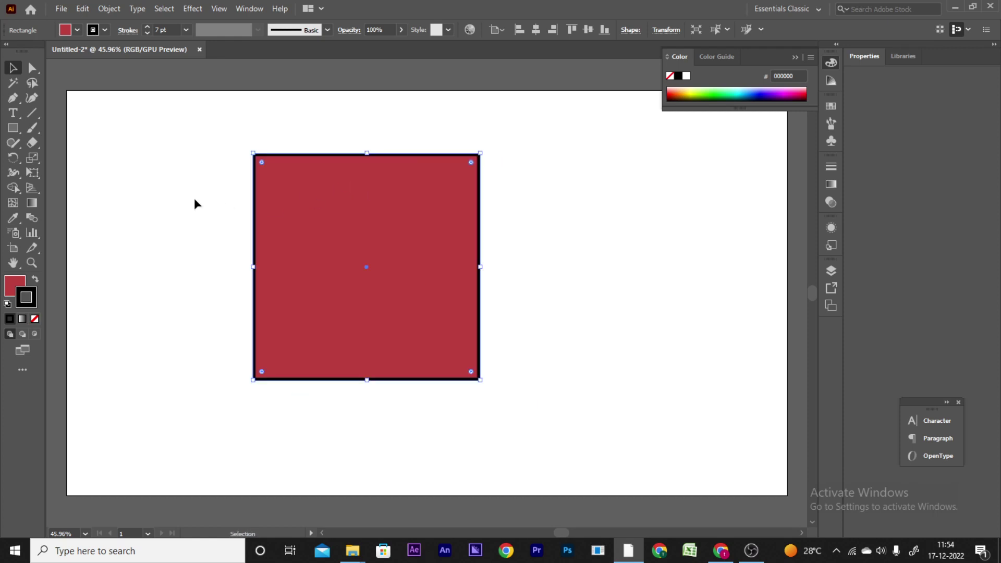
{"action": "left_click", "coordinate": [127, 30]}
{"action": "left_click", "coordinate": [64, 63]}
{"action": "left_click_drag", "start_coordinate": [435, 274], "coordinate": [276, 223]}
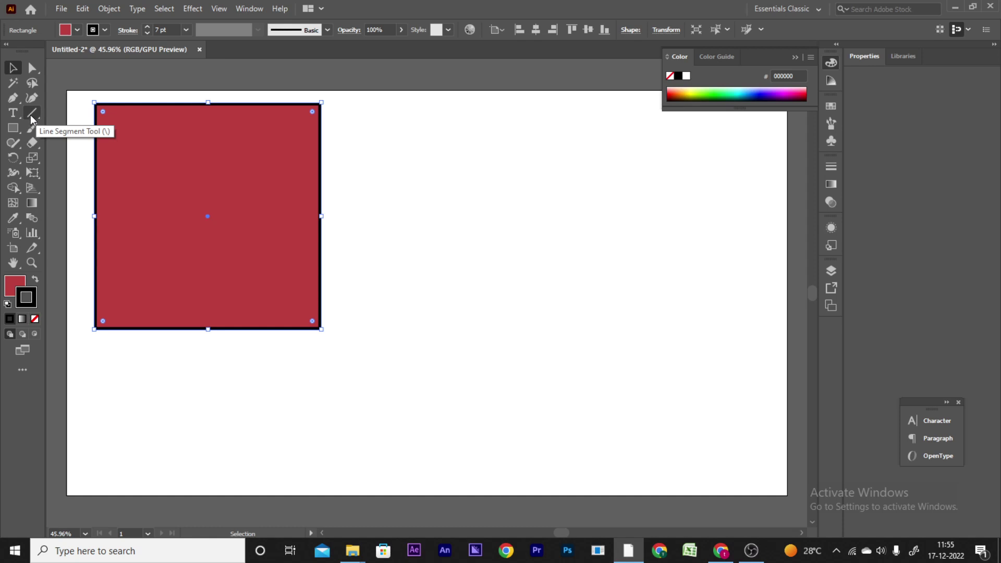
Step: Draw a long, nearly horizontal line across the lower part of the artboard, below the square, with the Line Segment tool
{"action": "left_click", "coordinate": [31, 113]}
{"action": "left_click_drag", "start_coordinate": [170, 420], "coordinate": [648, 423]}
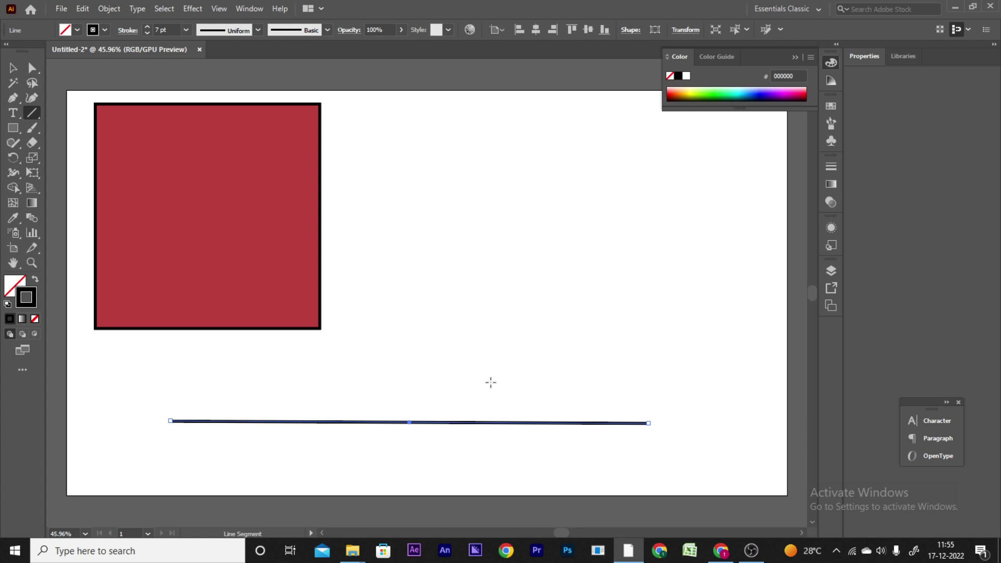
Step: Draw a tall vertical line on the artboard to the right of the square and raise its stroke weight to 23 pt
{"action": "mouse_move", "coordinate": [491, 387]}
{"action": "left_mouse_down"}
{"action": "mouse_move", "coordinate": [507, 141]}
{"action": "mouse_move", "coordinate": [492, 131]}
{"action": "left_mouse_up"}
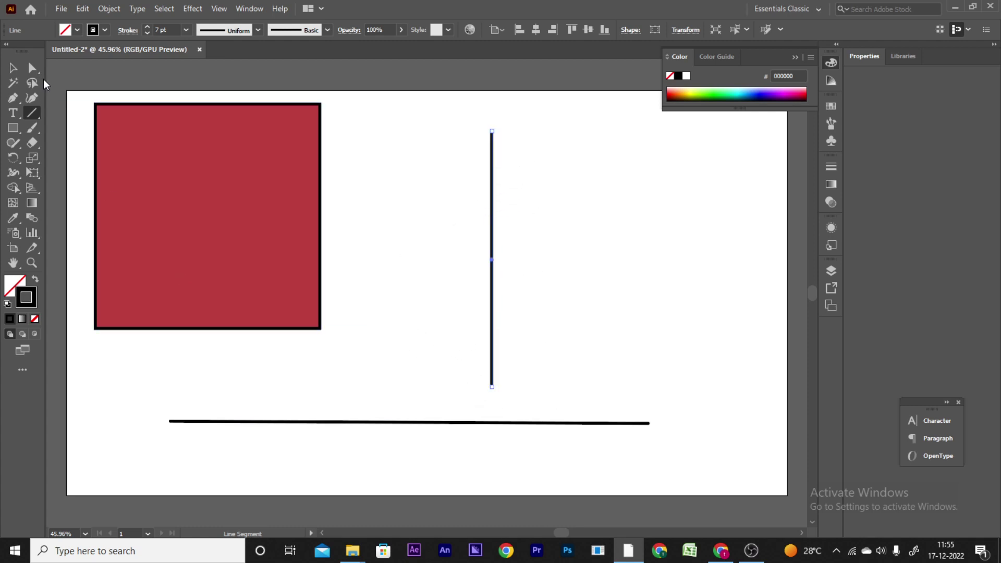
{"action": "left_click", "coordinate": [13, 68]}
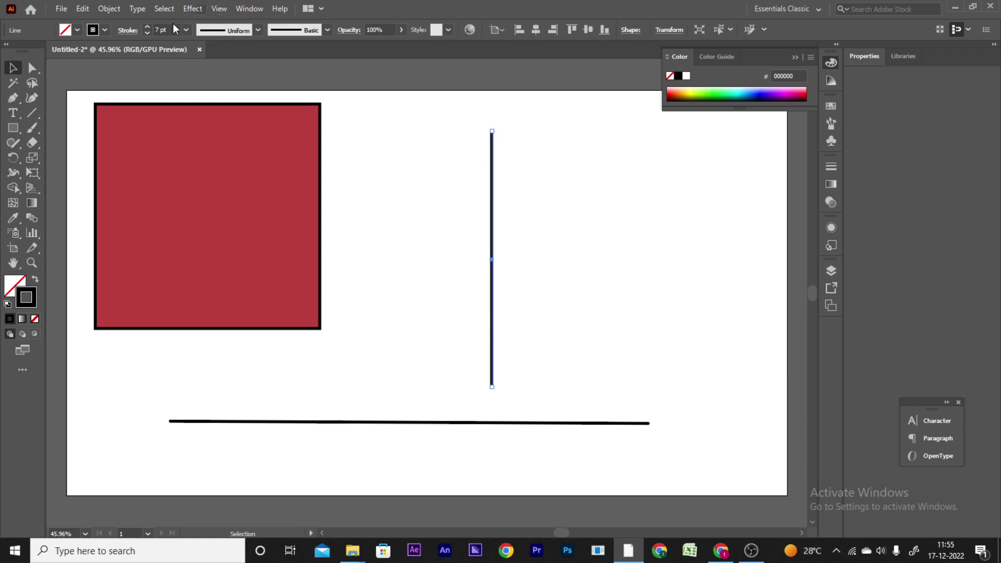
{"action": "left_click", "coordinate": [147, 26]}
{"action": "left_click", "coordinate": [148, 26]}
{"action": "left_click", "coordinate": [147, 25]}
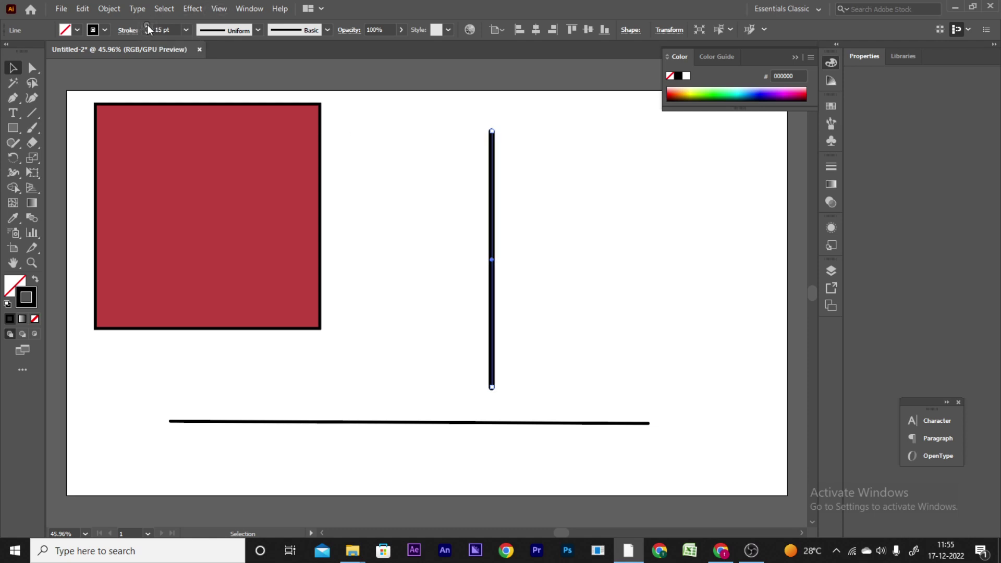
{"action": "left_click", "coordinate": [146, 24]}
{"action": "left_click", "coordinate": [147, 24]}
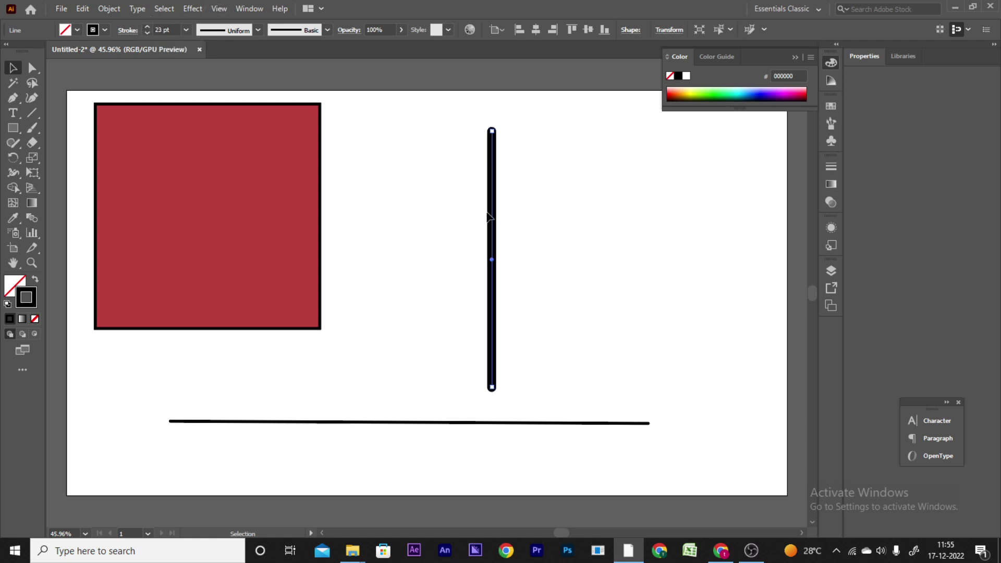
Step: Apply a butt cap to the ends of the vertical line
{"action": "left_click", "coordinate": [510, 151]}
{"action": "scroll", "coordinate": [425, 93], "scroll_direction": "up", "scroll_amount": 3}
{"action": "scroll", "coordinate": [424, 99], "scroll_direction": "up", "scroll_amount": 1}
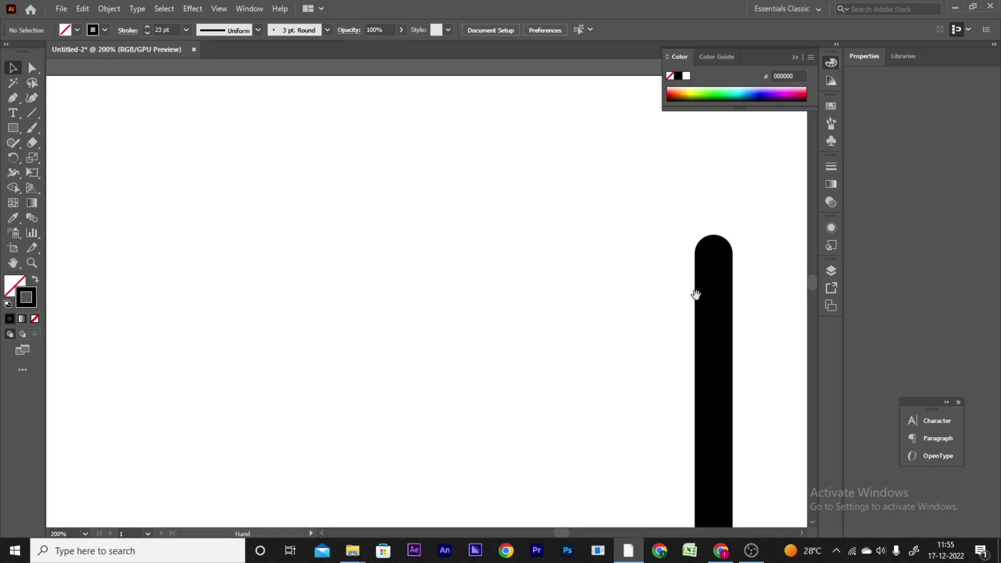
{"action": "left_click_drag", "start_coordinate": [696, 291], "coordinate": [290, 208]}
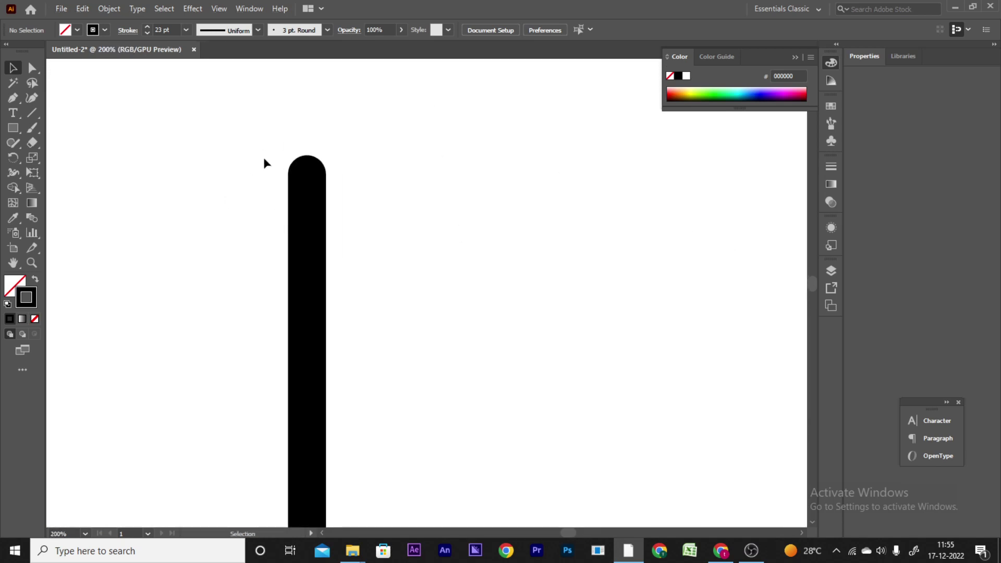
{"action": "left_click", "coordinate": [303, 190]}
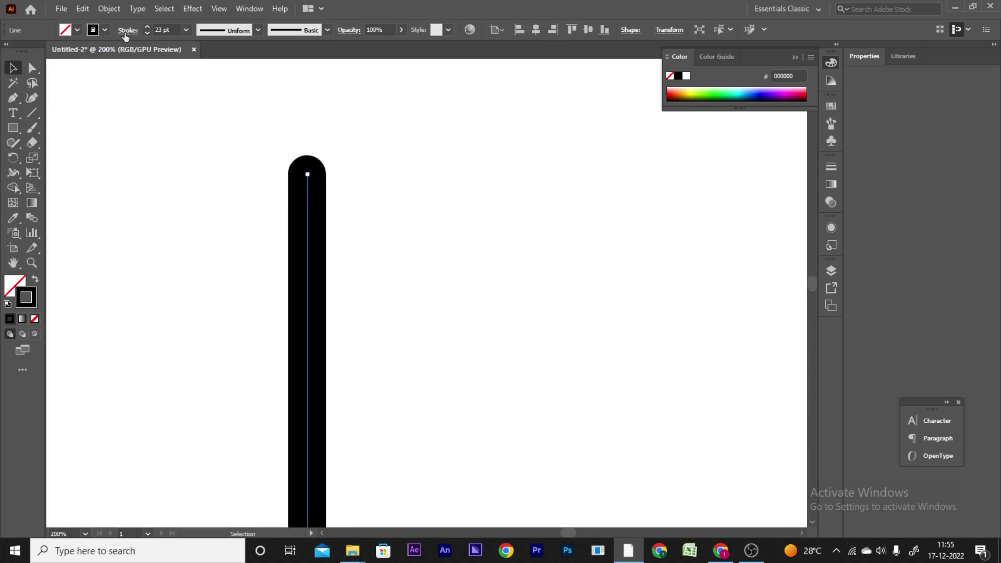
{"action": "left_click", "coordinate": [128, 30]}
{"action": "left_click", "coordinate": [49, 62]}
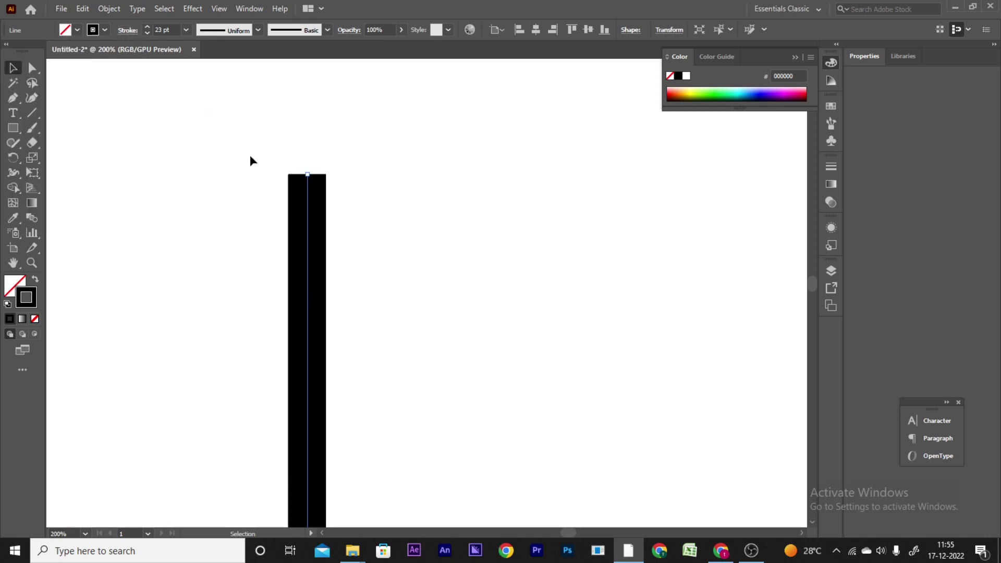
Step: Give the vertical line a projecting cap and try the bevel and round joins, settling on the miter join
{"action": "left_click", "coordinate": [125, 30]}
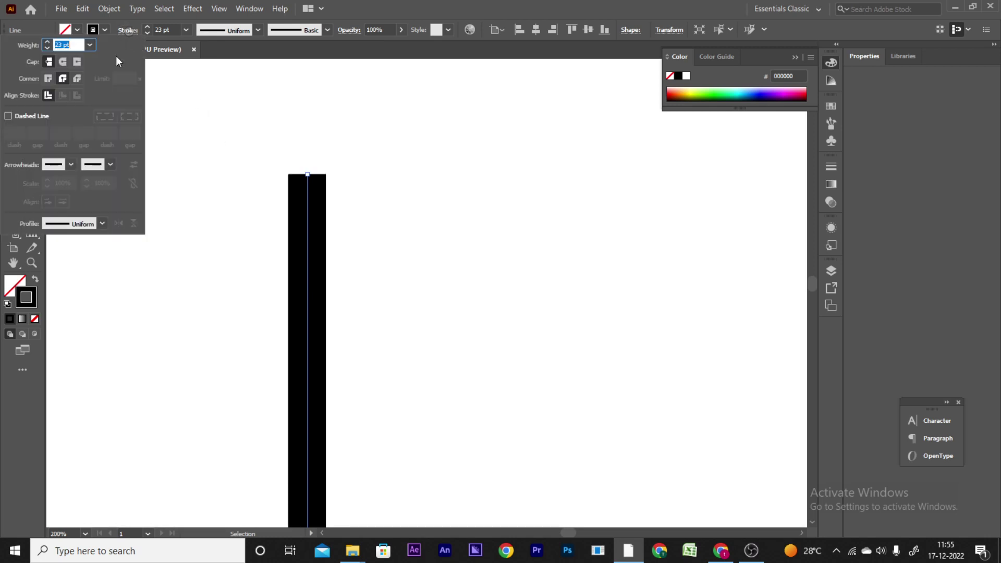
{"action": "left_click", "coordinate": [78, 63]}
{"action": "left_click", "coordinate": [77, 78]}
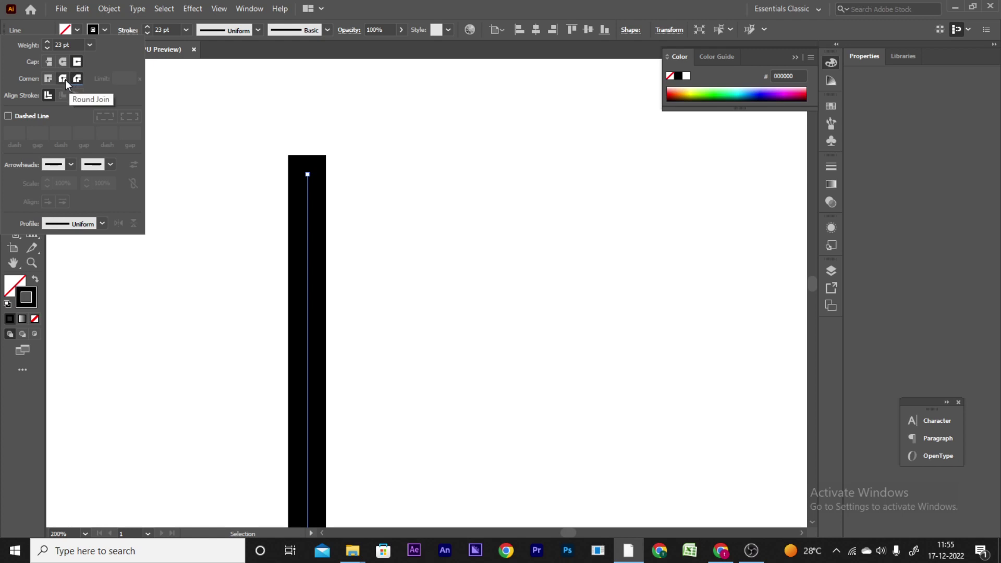
{"action": "left_click", "coordinate": [50, 80]}
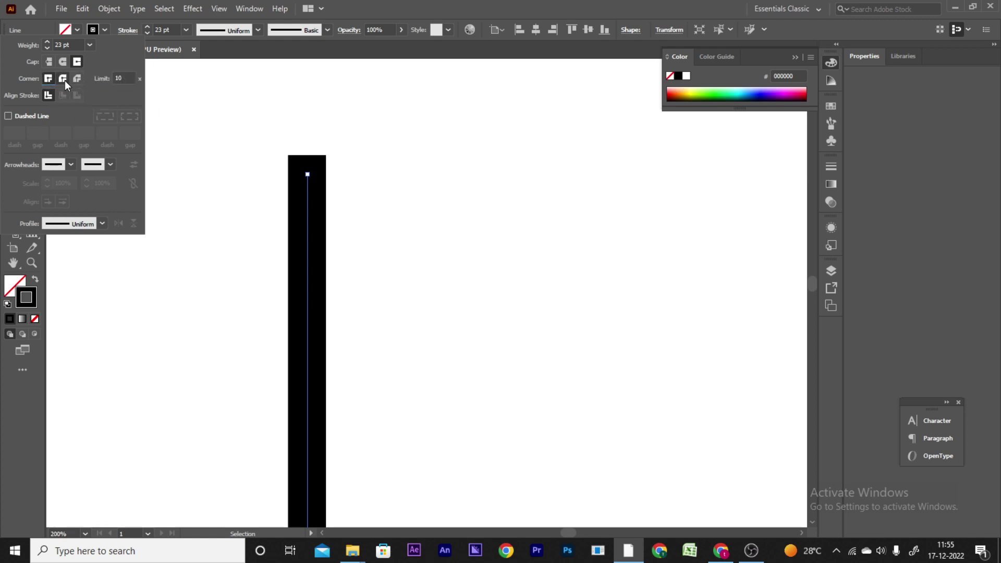
{"action": "left_click", "coordinate": [64, 79]}
{"action": "left_click", "coordinate": [46, 79]}
Step: Alternate the vertical line between butt and round caps, finishing with the round cap
{"action": "left_click", "coordinate": [49, 60]}
{"action": "left_click", "coordinate": [62, 62]}
{"action": "left_click", "coordinate": [48, 61]}
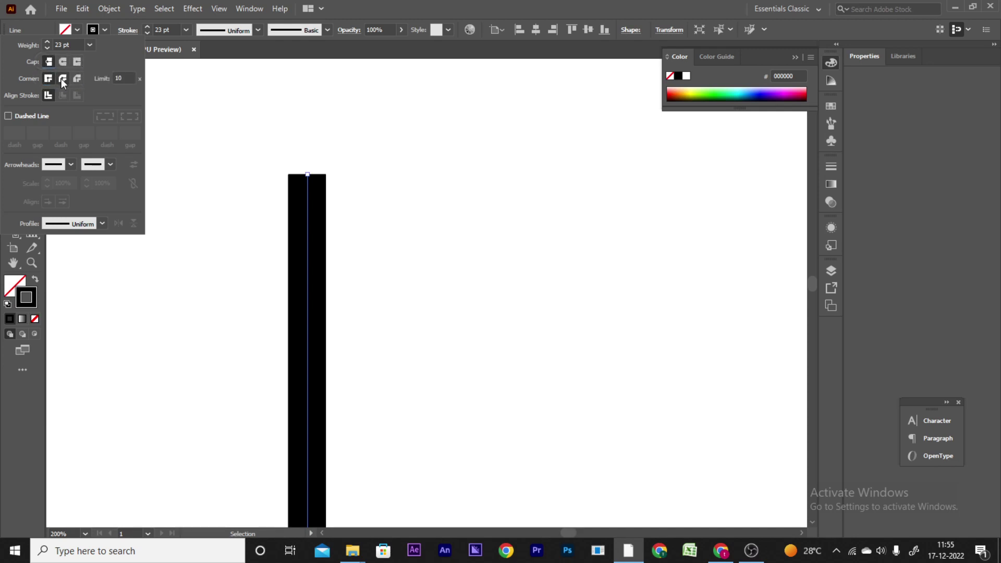
{"action": "left_click", "coordinate": [61, 63]}
{"action": "left_click", "coordinate": [52, 63]}
{"action": "left_click", "coordinate": [61, 63]}
{"action": "left_click", "coordinate": [50, 62]}
{"action": "left_click", "coordinate": [62, 61]}
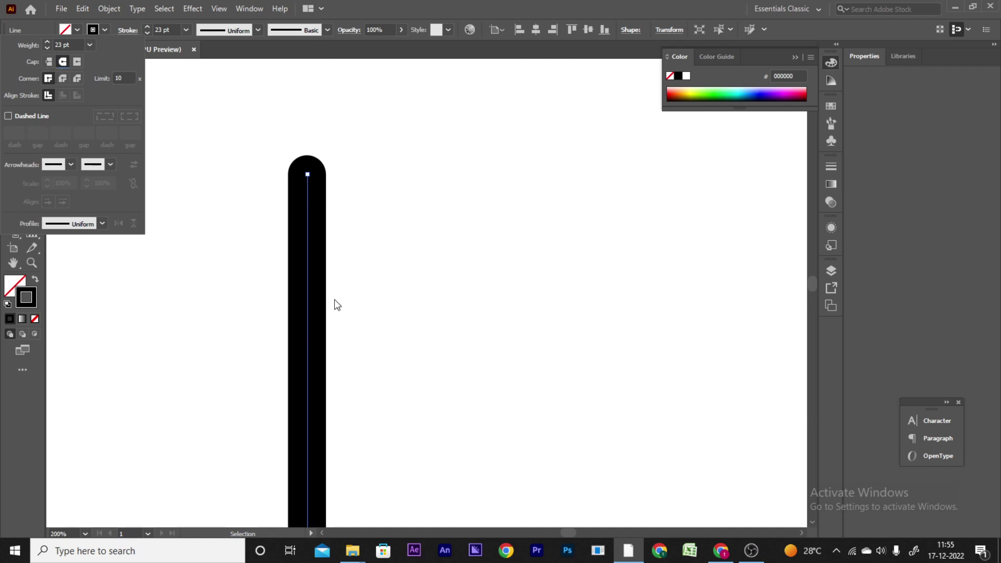
{"action": "mouse_move", "coordinate": [335, 304]}
{"action": "left_mouse_down"}
{"action": "mouse_move", "coordinate": [375, 284]}
{"action": "mouse_move", "coordinate": [383, 225]}
{"action": "left_mouse_up"}
{"action": "scroll", "coordinate": [381, 227], "scroll_direction": "down", "scroll_amount": 4}
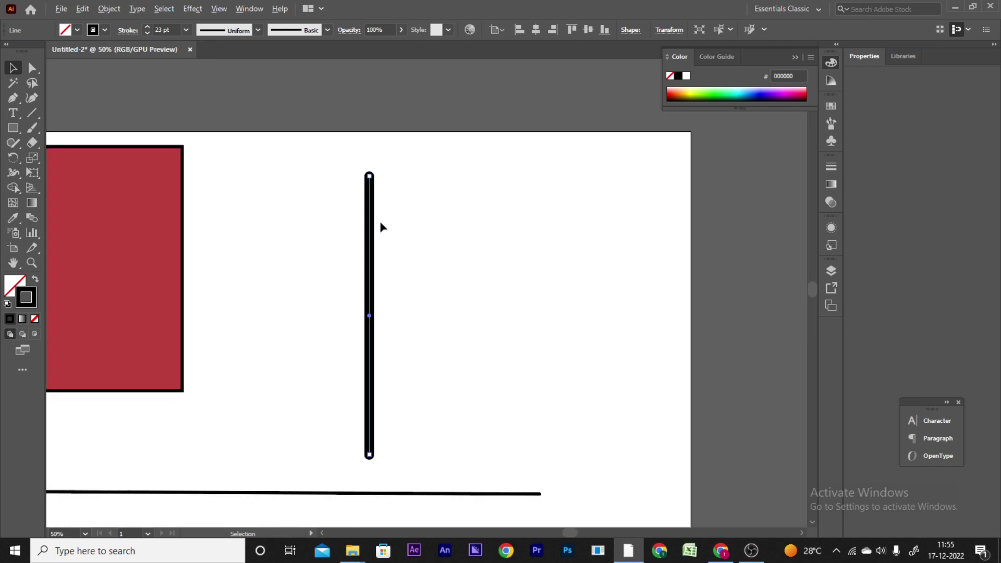
Step: Try Arrow 1 and Arrow 5 as the vertical line's start arrowhead, then set it to Arrow 11
{"action": "left_click", "coordinate": [125, 30]}
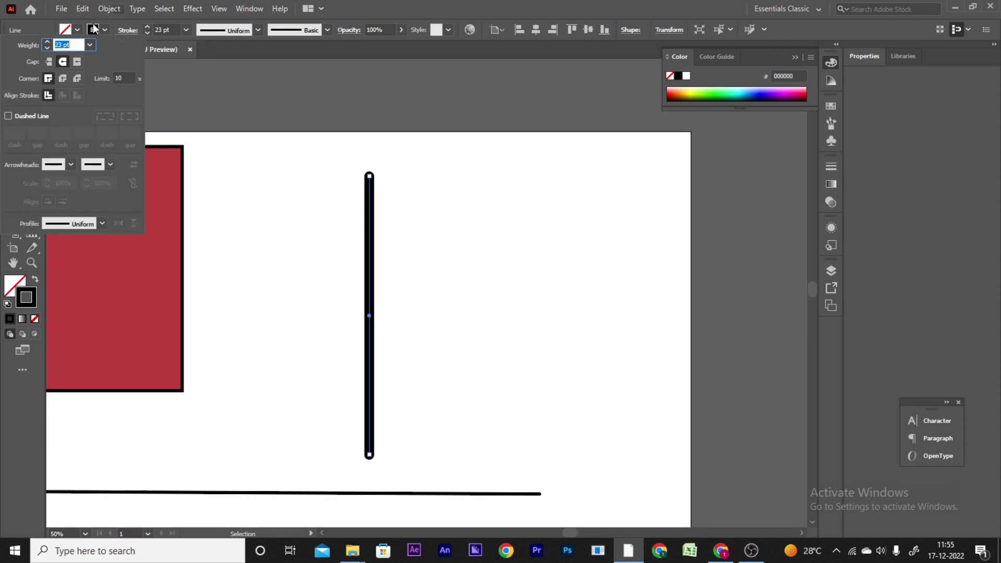
{"action": "left_click", "coordinate": [70, 165]}
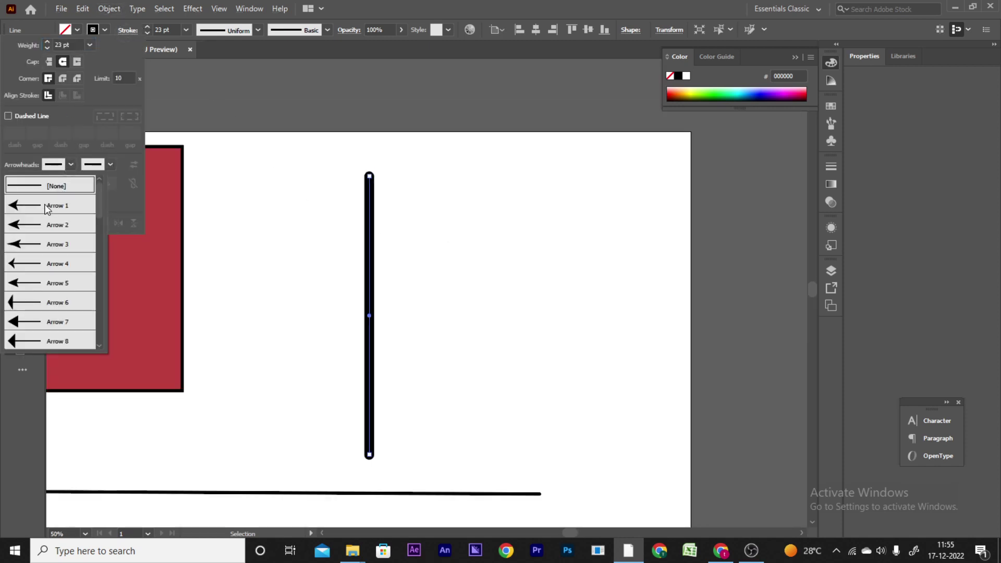
{"action": "left_click", "coordinate": [46, 208]}
{"action": "left_click", "coordinate": [71, 165]}
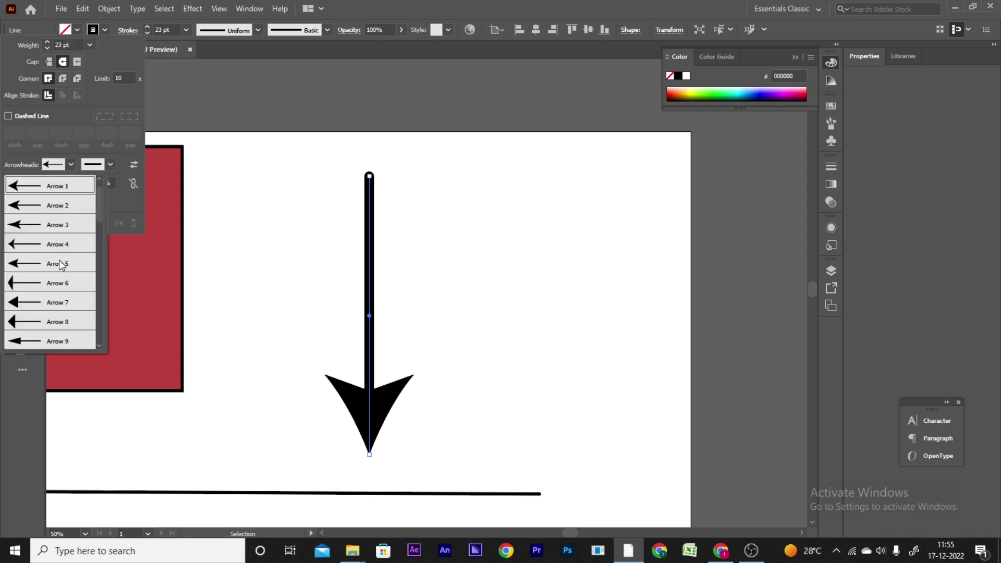
{"action": "left_click", "coordinate": [60, 261]}
{"action": "left_click", "coordinate": [71, 164]}
{"action": "left_click", "coordinate": [55, 300]}
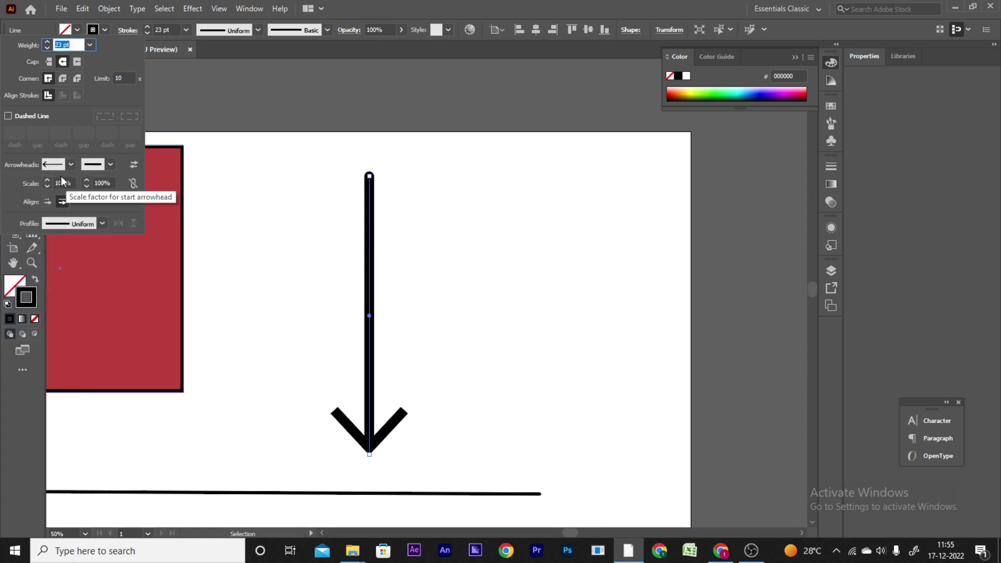
Step: Make the vertical line dashed with a dash and gap pattern of 12, 12, 3, 3, 6 and 6 pt
{"action": "left_click", "coordinate": [8, 117]}
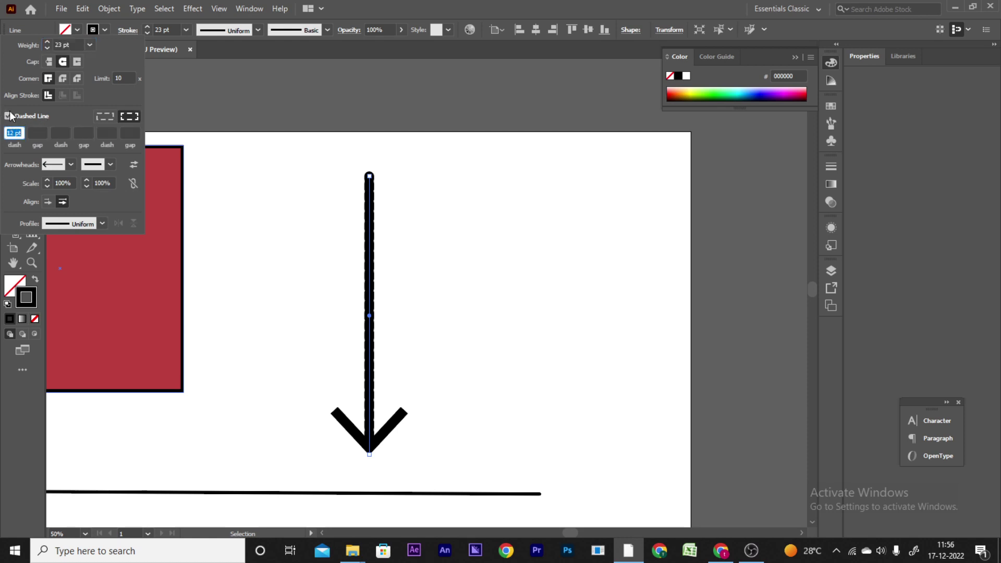
{"action": "left_click", "coordinate": [41, 134]}
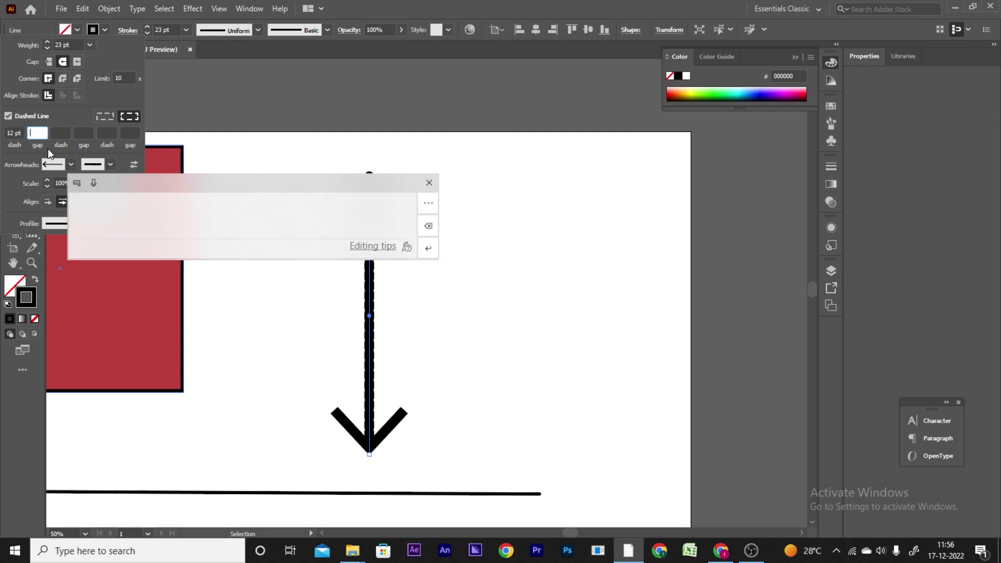
{"action": "type", "text": "12"}
{"action": "left_click", "coordinate": [64, 138]}
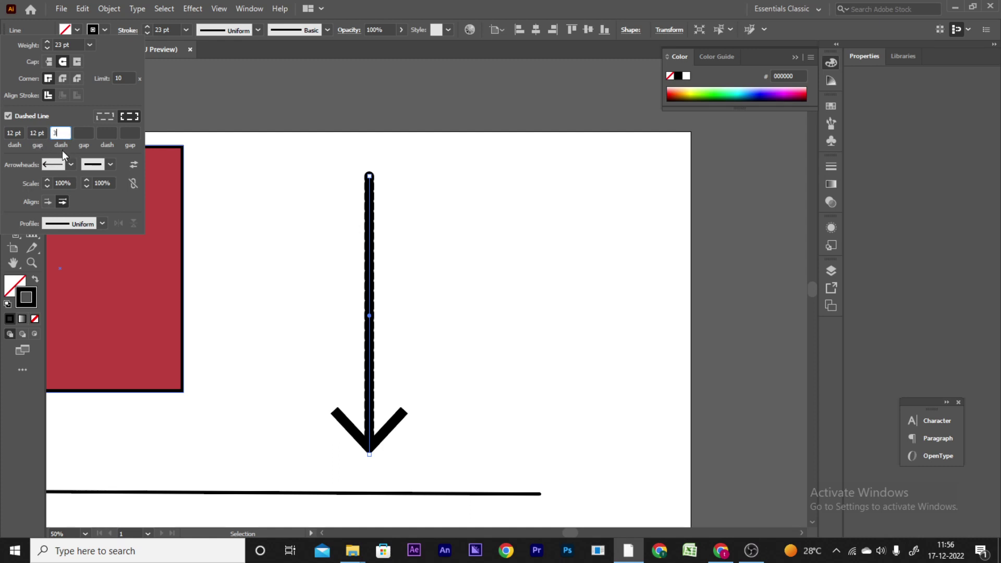
{"action": "type", "text": "3"}
{"action": "left_click", "coordinate": [83, 137]}
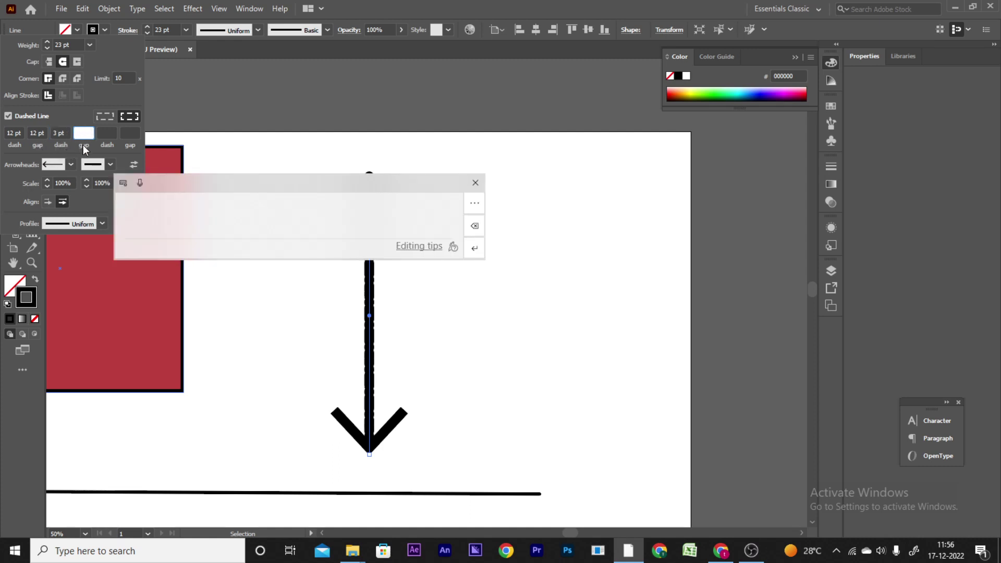
{"action": "left_click", "coordinate": [474, 183]}
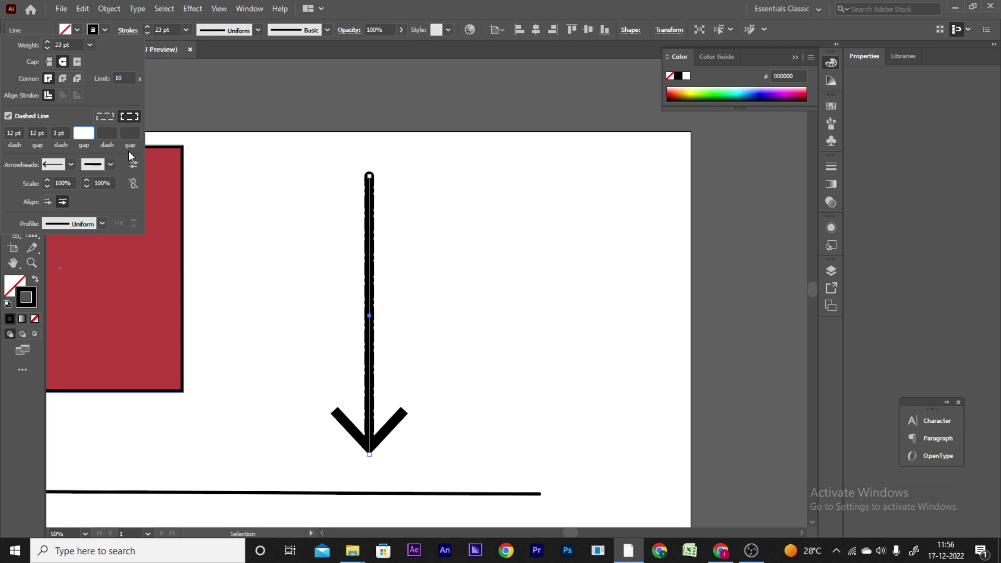
{"action": "left_click", "coordinate": [107, 137]}
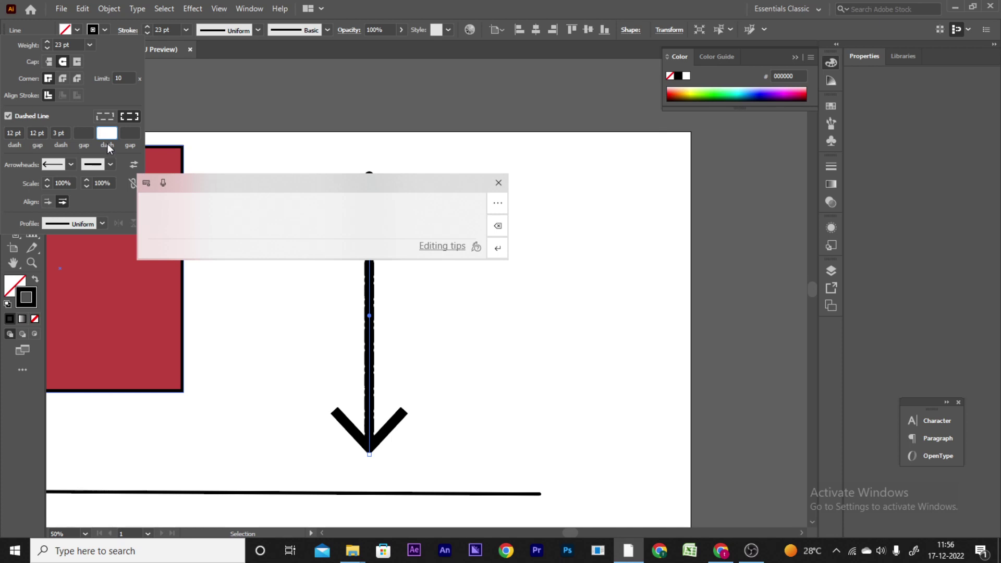
{"action": "type", "text": "6"}
{"action": "left_click", "coordinate": [130, 129]}
{"action": "type", "text": "6"}
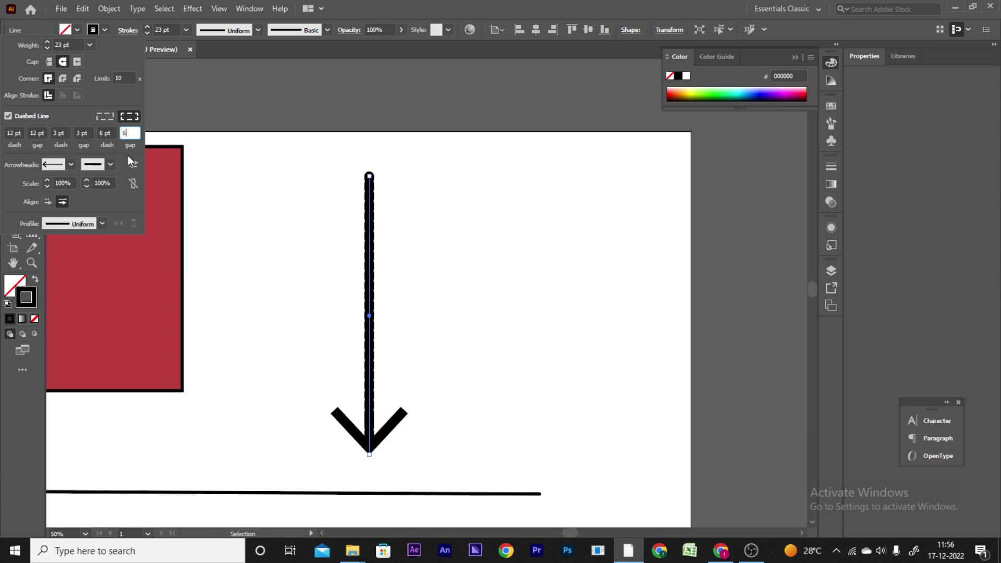
{"action": "key", "text": "Return"}
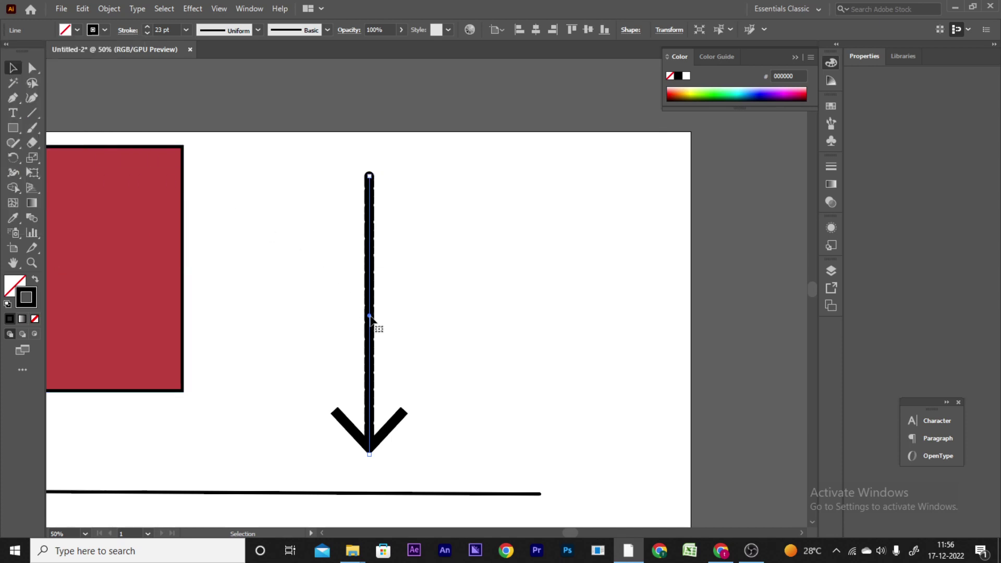
Step: Move the dashed arrow farther right and up, close to the artboard's upper edge, and keep it selected
{"action": "mouse_move", "coordinate": [371, 320]}
{"action": "left_mouse_down"}
{"action": "mouse_move", "coordinate": [373, 291]}
{"action": "mouse_move", "coordinate": [364, 424]}
{"action": "mouse_move", "coordinate": [471, 293]}
{"action": "mouse_move", "coordinate": [495, 285]}
{"action": "left_mouse_up"}
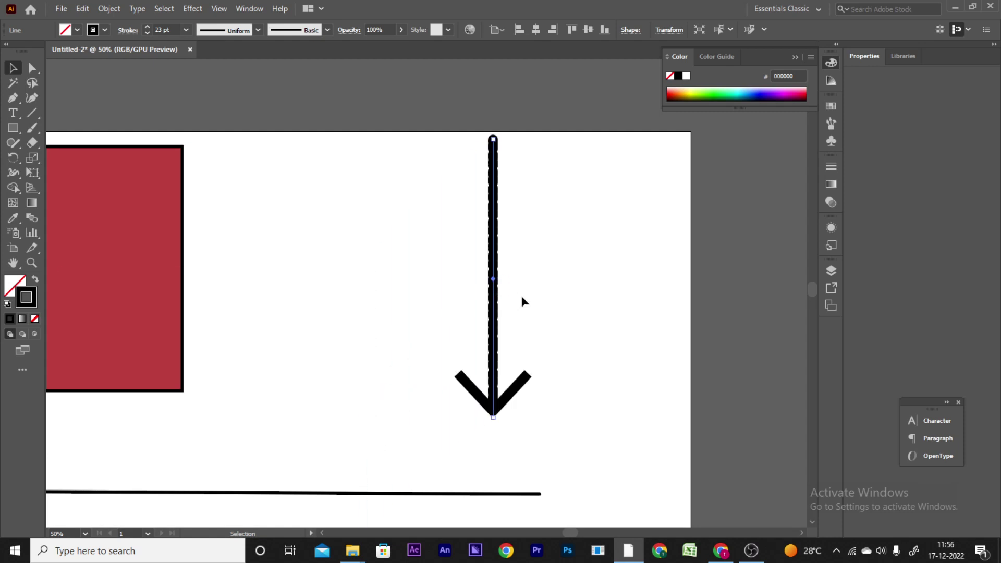
{"action": "left_click", "coordinate": [520, 299]}
{"action": "left_click", "coordinate": [496, 306]}
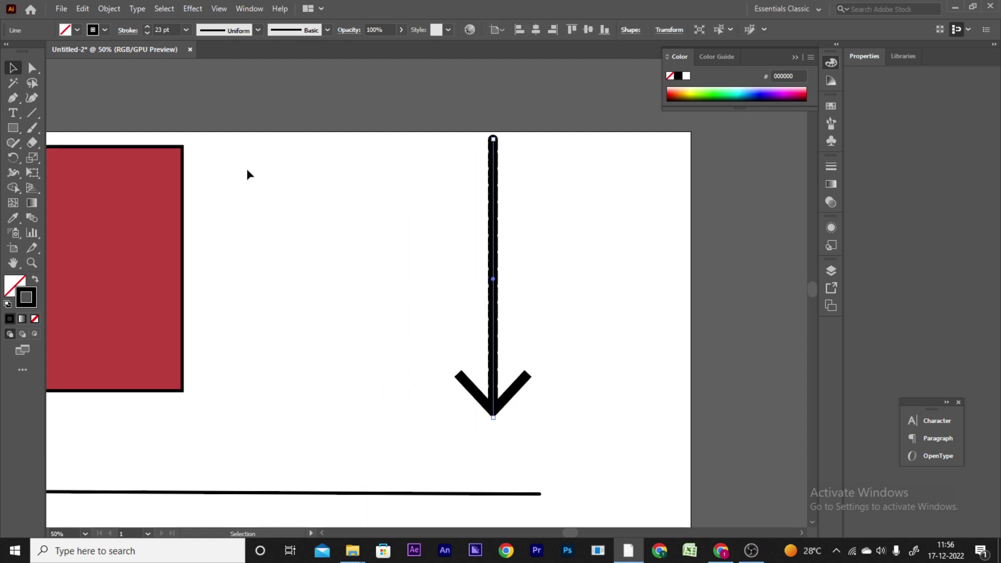
Step: Remove the start arrowhead from the dashed line by setting it to None
{"action": "left_click", "coordinate": [127, 30]}
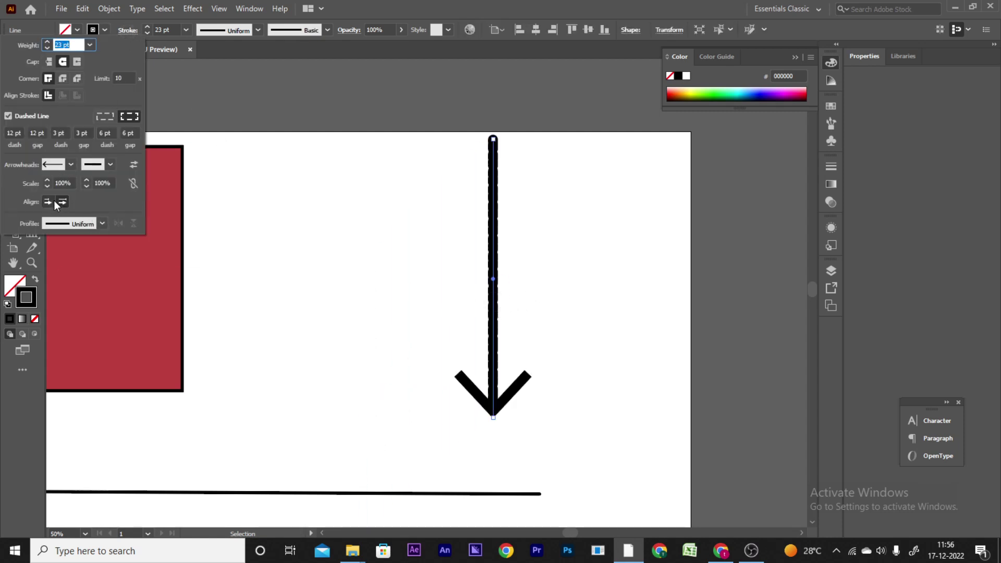
{"action": "left_click", "coordinate": [56, 165]}
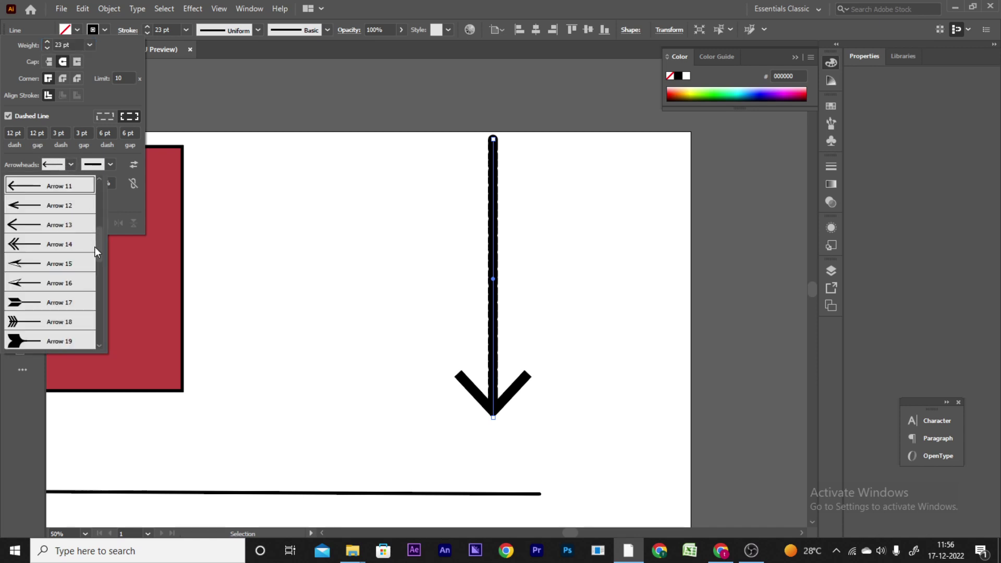
{"action": "left_click_drag", "start_coordinate": [96, 255], "coordinate": [102, 171]}
{"action": "left_click", "coordinate": [64, 193]}
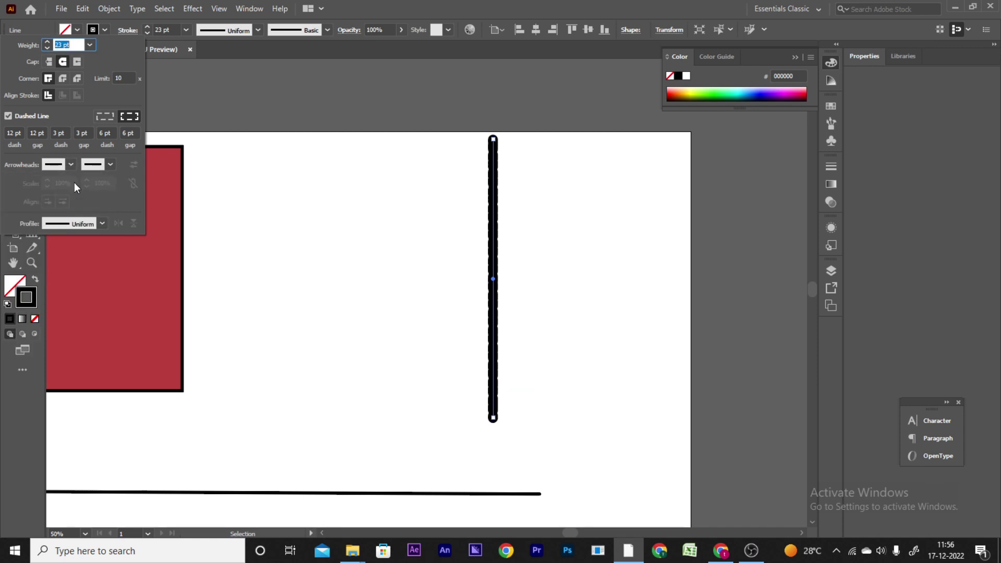
Step: Try preserving exact dash and gap lengths, return to dashes aligned to corners and path ends, and set the first dash to 3 pt
{"action": "left_click", "coordinate": [13, 132]}
{"action": "left_click", "coordinate": [103, 120]}
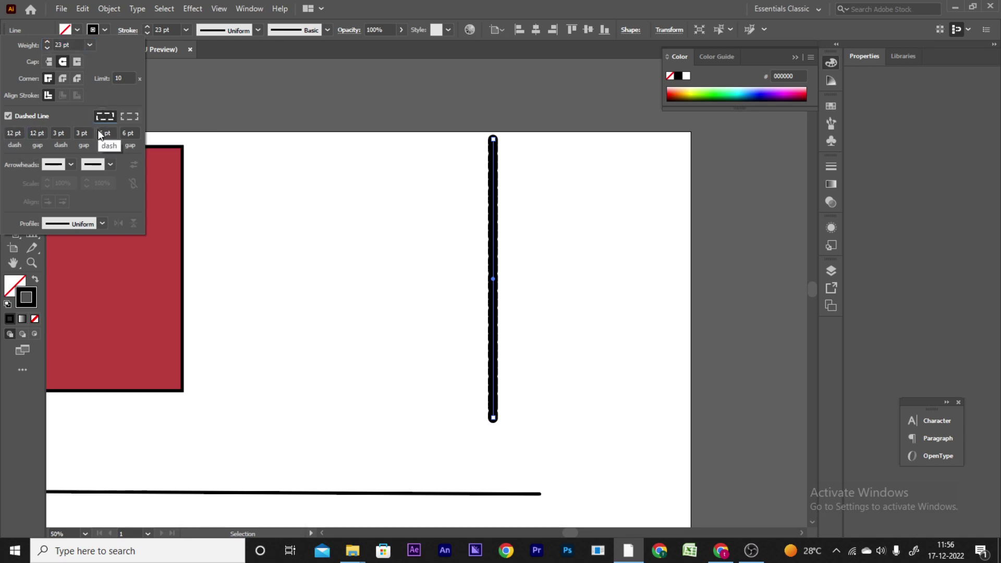
{"action": "left_click", "coordinate": [129, 117]}
{"action": "double_click", "coordinate": [131, 133]}
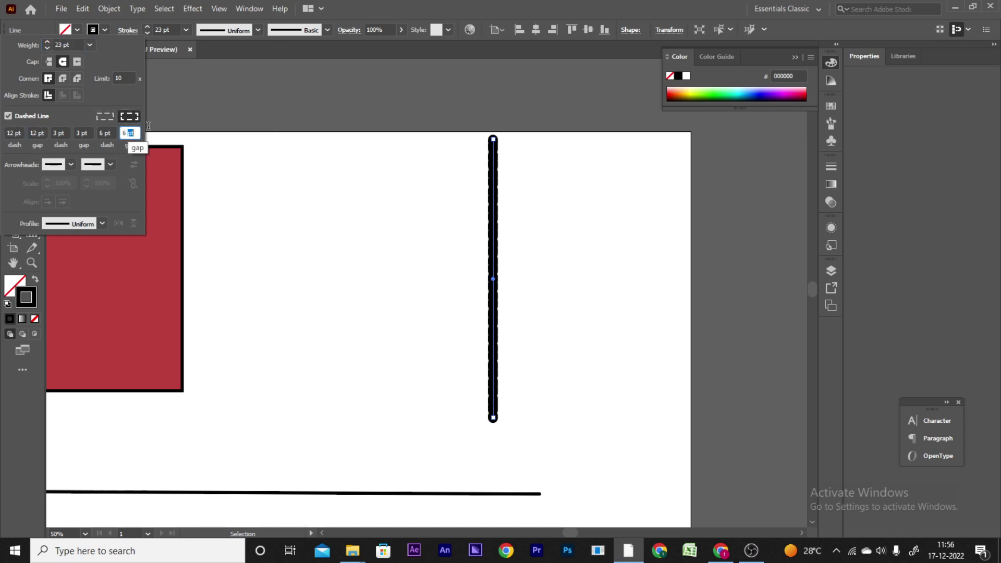
{"action": "double_click", "coordinate": [10, 133]}
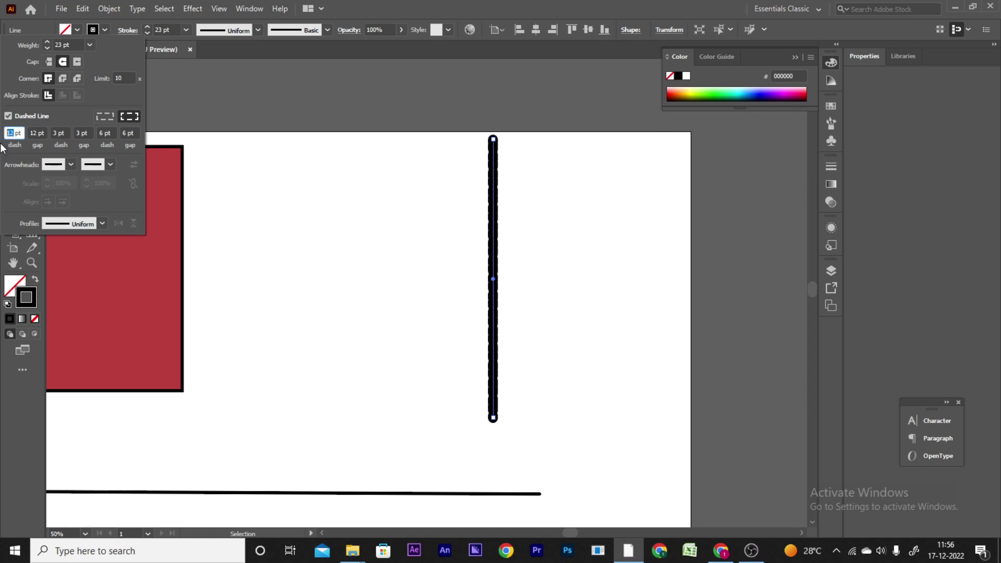
{"action": "type", "text": "3"}
{"action": "left_click", "coordinate": [492, 263]}
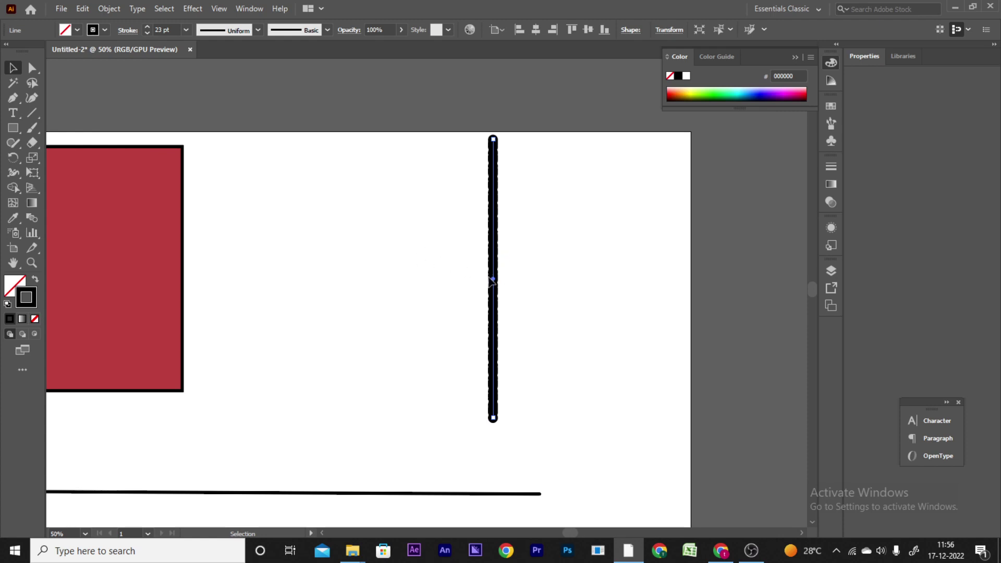
Step: Move the vertical dashed line left and slightly down, and raise its stroke weight to 28 pt
{"action": "left_click_drag", "start_coordinate": [494, 286], "coordinate": [426, 307]}
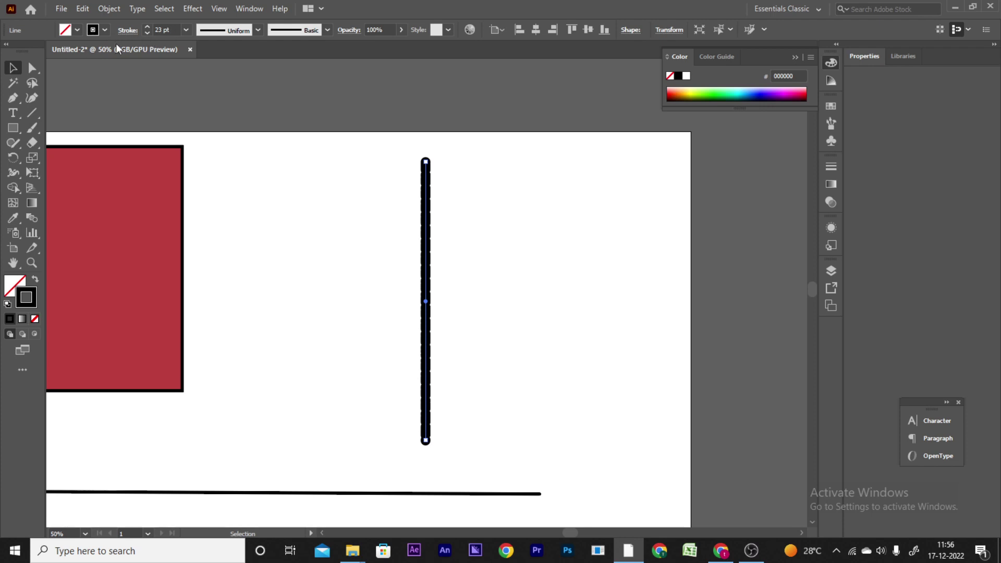
{"action": "left_click", "coordinate": [148, 26]}
{"action": "left_click", "coordinate": [147, 26]}
{"action": "left_click", "coordinate": [146, 27]}
{"action": "left_click", "coordinate": [147, 27]}
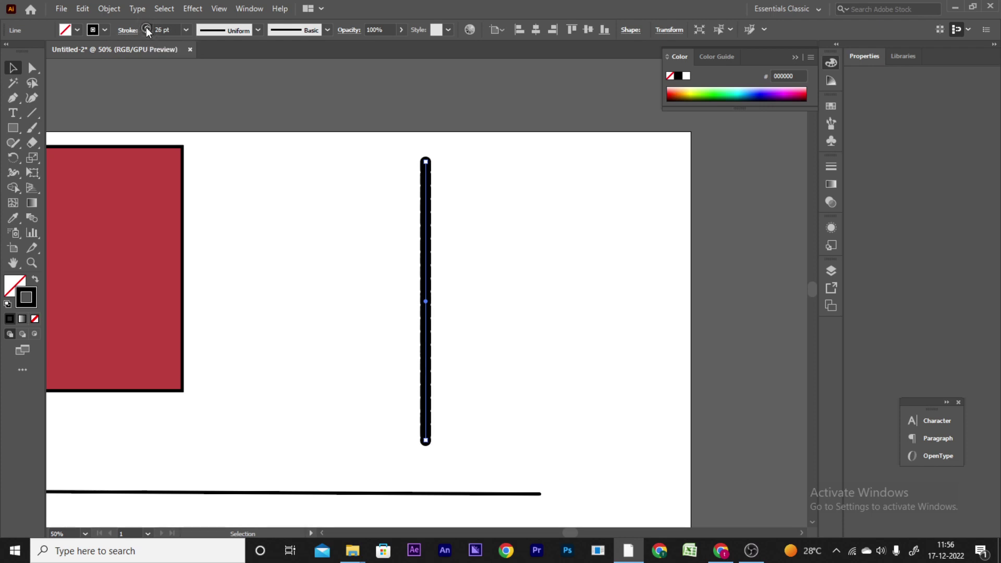
{"action": "left_click", "coordinate": [146, 27]}
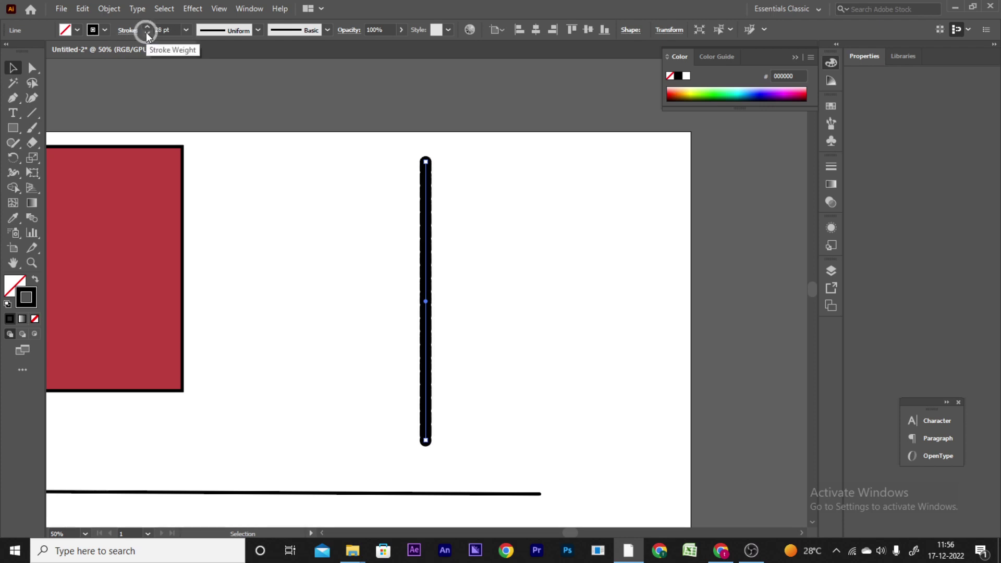
Step: Reduce the vertical dashed line's stroke weight to 5 pt
{"action": "left_click", "coordinate": [147, 33]}
{"action": "left_click", "coordinate": [146, 33]}
{"action": "left_click", "coordinate": [147, 33]}
{"action": "left_click", "coordinate": [147, 33]}
{"action": "left_click", "coordinate": [147, 33]}
{"action": "left_click", "coordinate": [148, 33]}
{"action": "left_click", "coordinate": [147, 32]}
{"action": "left_click", "coordinate": [147, 33]}
{"action": "left_click", "coordinate": [147, 32]}
{"action": "left_click", "coordinate": [147, 32]}
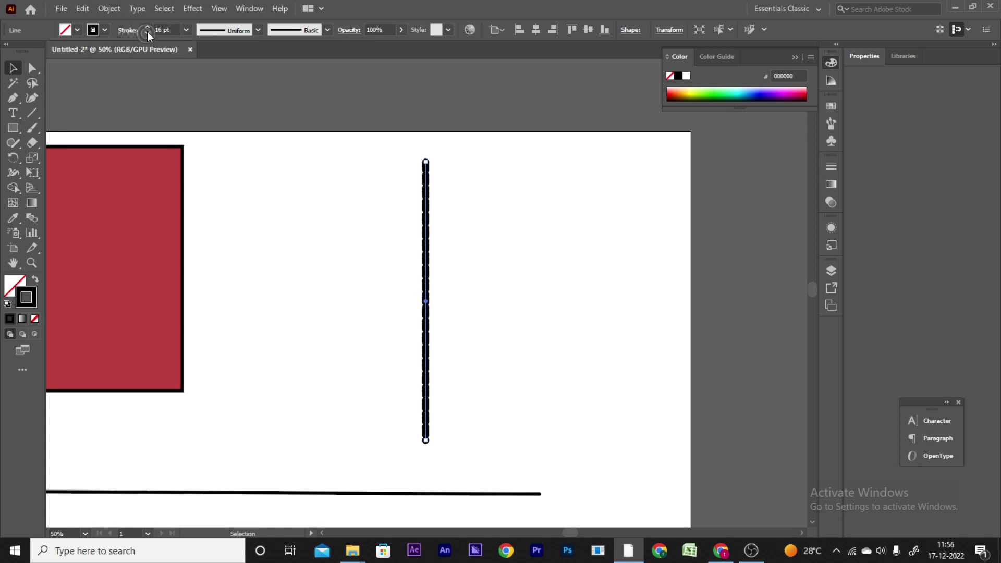
{"action": "left_click", "coordinate": [147, 32]}
{"action": "left_click", "coordinate": [147, 32]}
{"action": "left_click", "coordinate": [146, 33]}
{"action": "left_click", "coordinate": [146, 33]}
{"action": "left_click", "coordinate": [147, 33]}
{"action": "left_click", "coordinate": [146, 32]}
{"action": "left_click", "coordinate": [145, 34]}
{"action": "left_click", "coordinate": [144, 33]}
{"action": "left_click", "coordinate": [145, 33]}
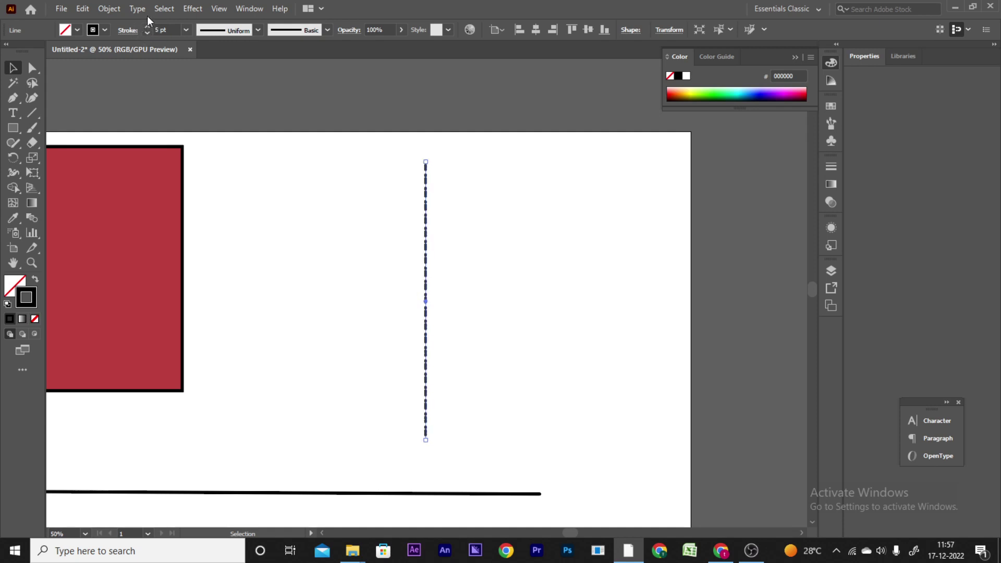
{"action": "scroll", "coordinate": [433, 184], "scroll_direction": "up", "scroll_amount": 8}
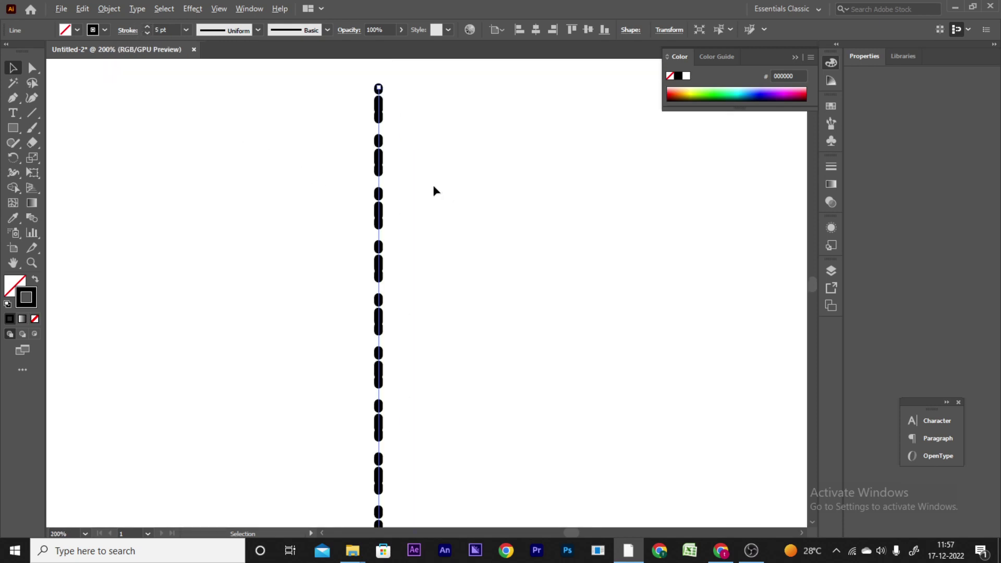
{"action": "scroll", "coordinate": [498, 361], "scroll_direction": "down", "scroll_amount": 3}
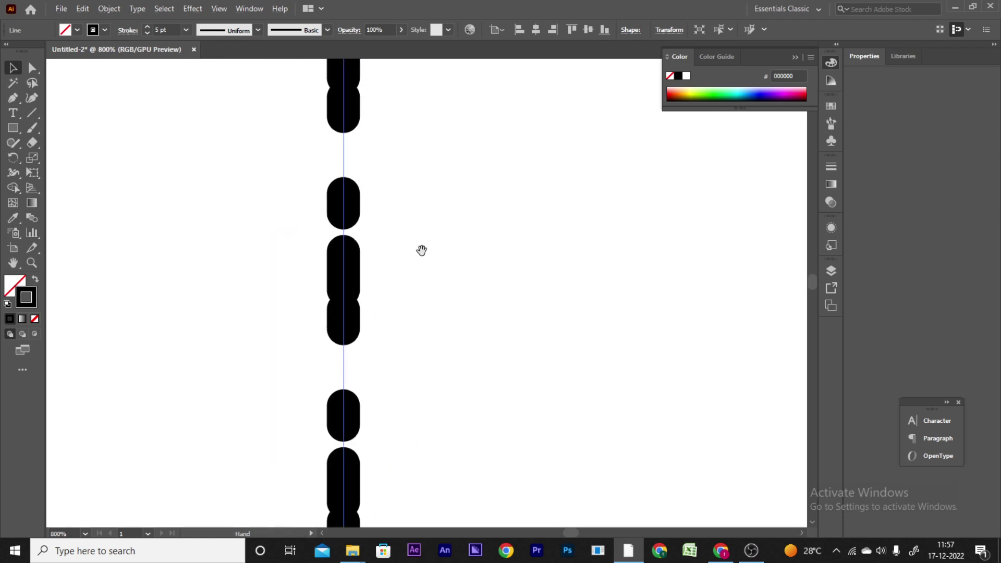
{"action": "scroll", "coordinate": [422, 250], "scroll_direction": "up", "scroll_amount": 4}
{"action": "left_click", "coordinate": [345, 150]}
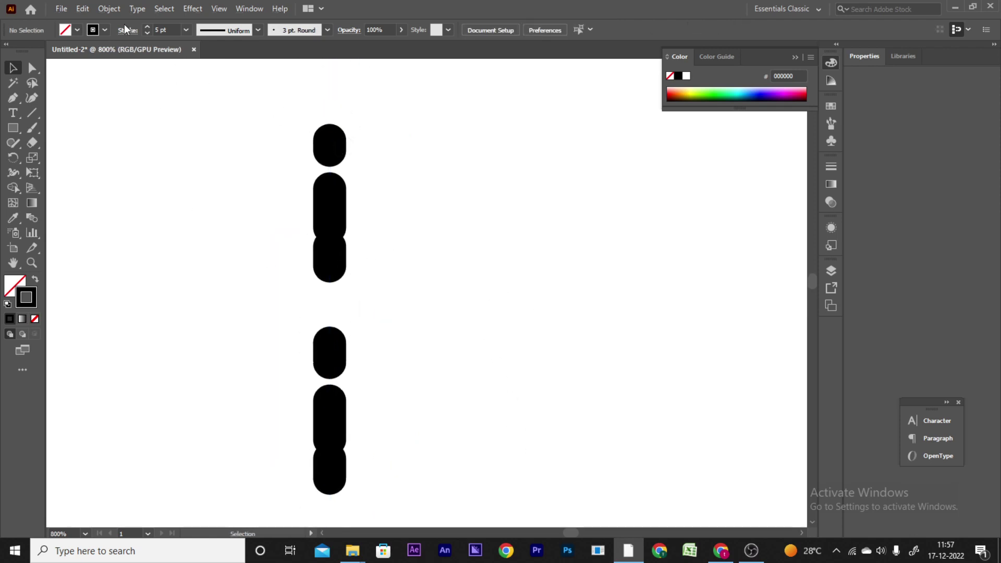
{"action": "left_click", "coordinate": [133, 33]}
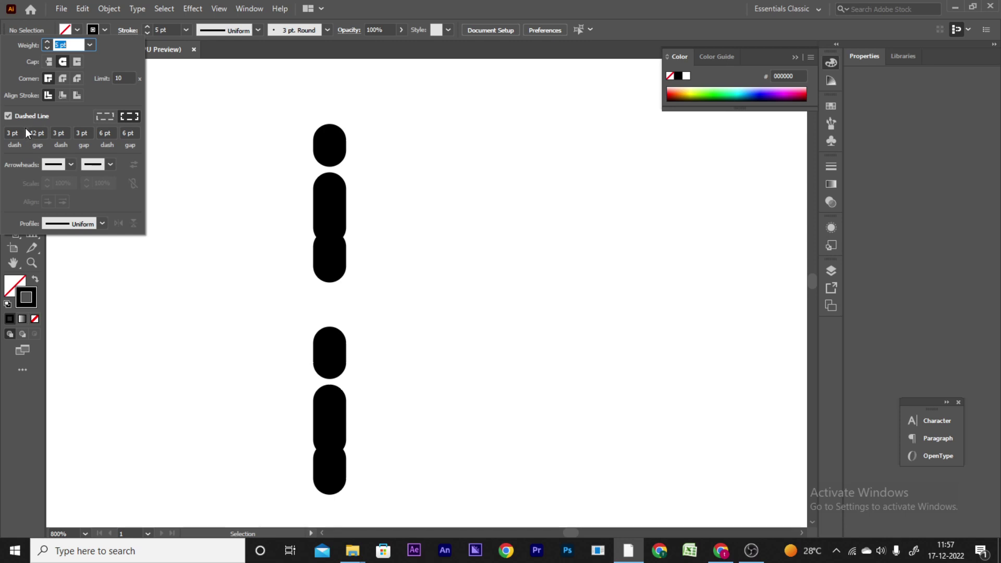
{"action": "left_click", "coordinate": [7, 117]}
{"action": "left_click", "coordinate": [8, 117]}
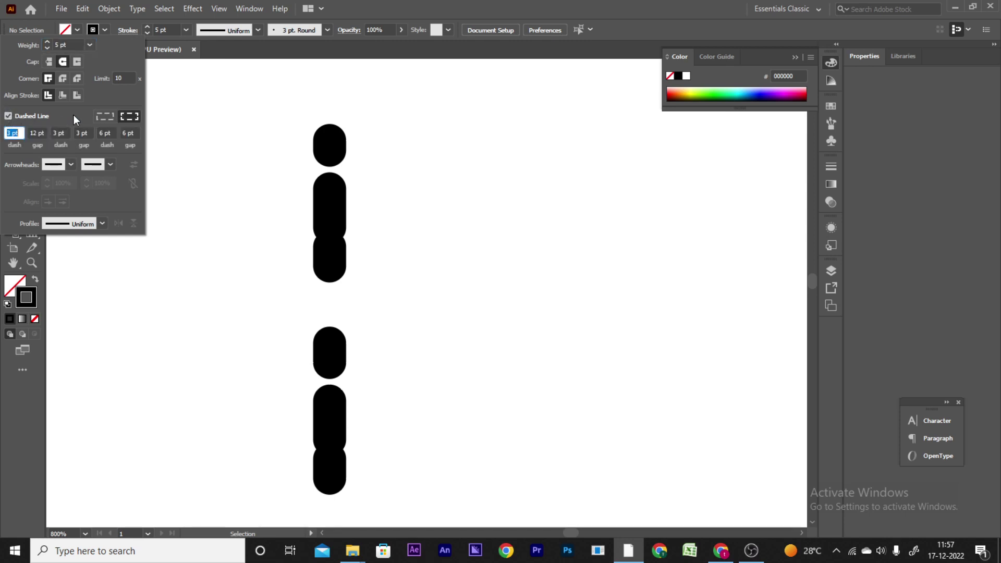
{"action": "left_click", "coordinate": [290, 144]}
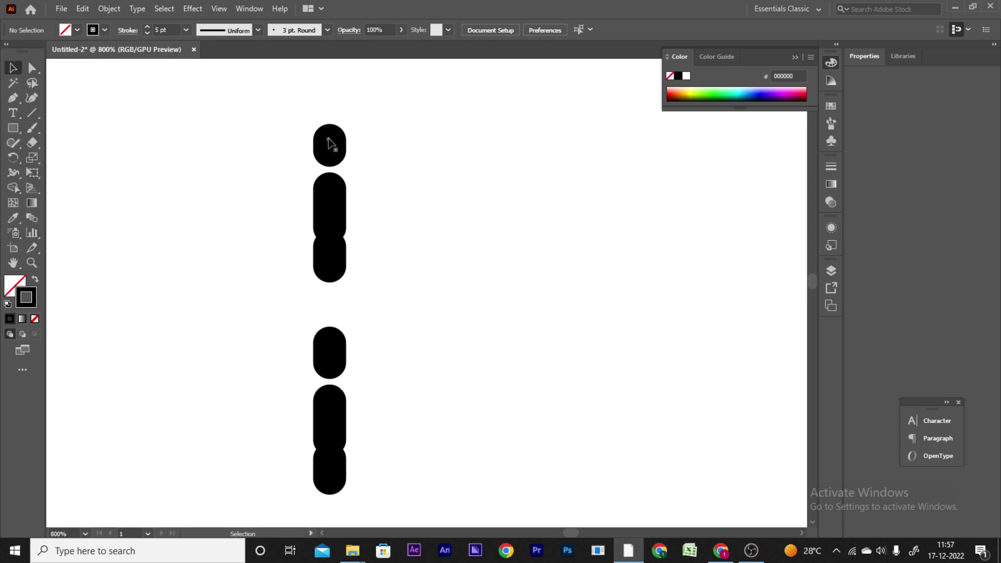
Step: Reselect the vertical dashed line, compare the two dash alignment modes and preserve exact dash and gap lengths
{"action": "left_click", "coordinate": [331, 156]}
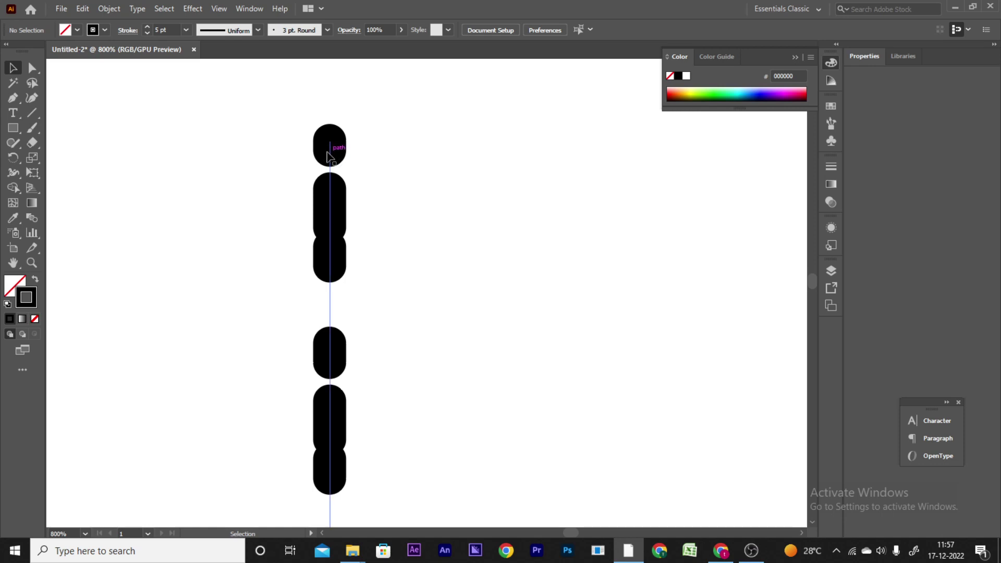
{"action": "left_click_drag", "start_coordinate": [411, 268], "coordinate": [166, 278]}
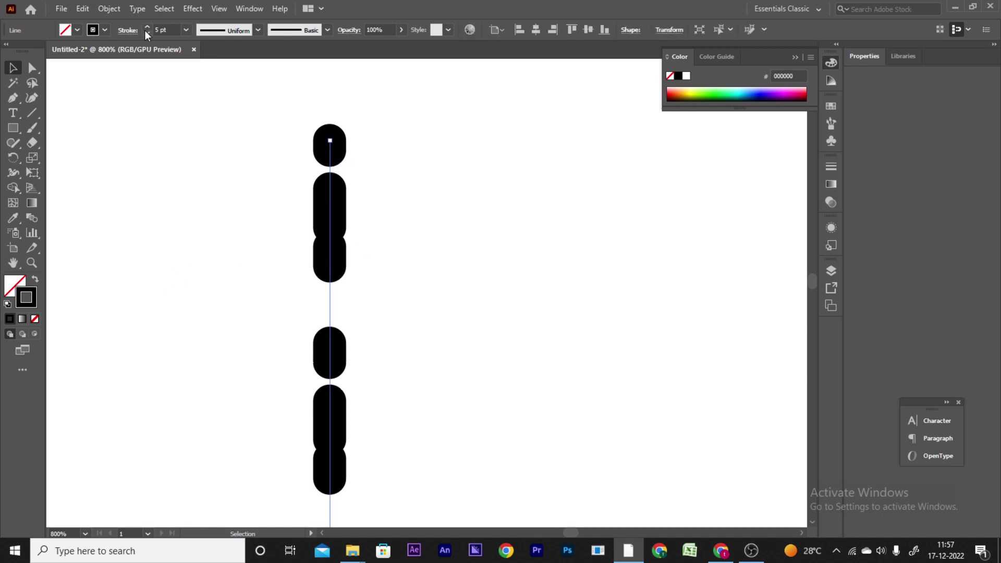
{"action": "left_click", "coordinate": [128, 31]}
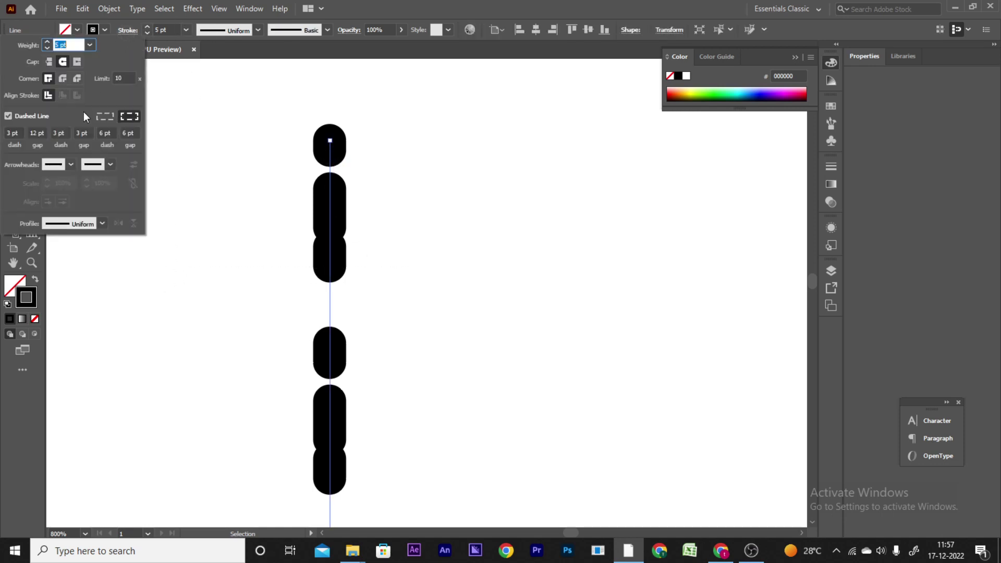
{"action": "left_click", "coordinate": [104, 120]}
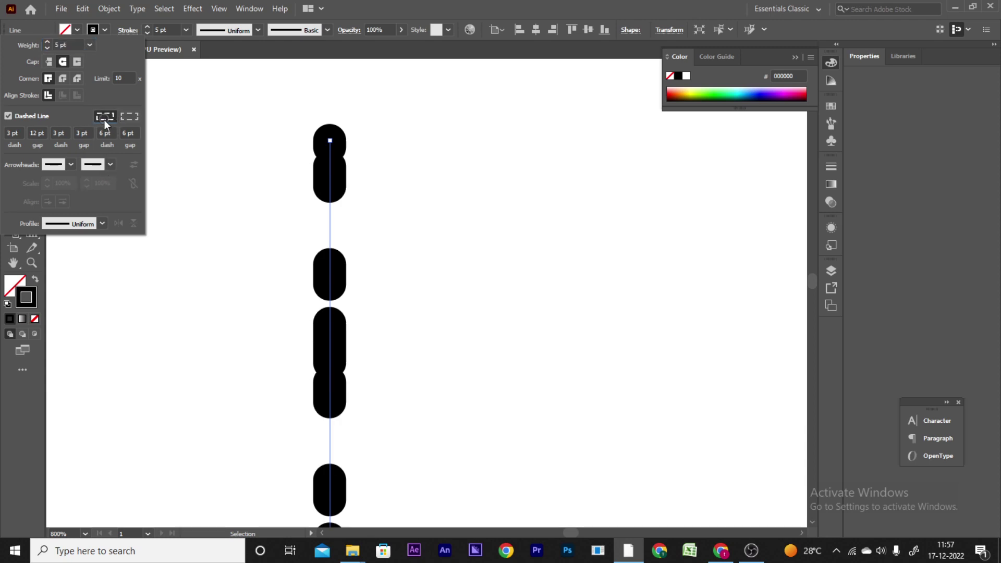
{"action": "left_click", "coordinate": [121, 116]}
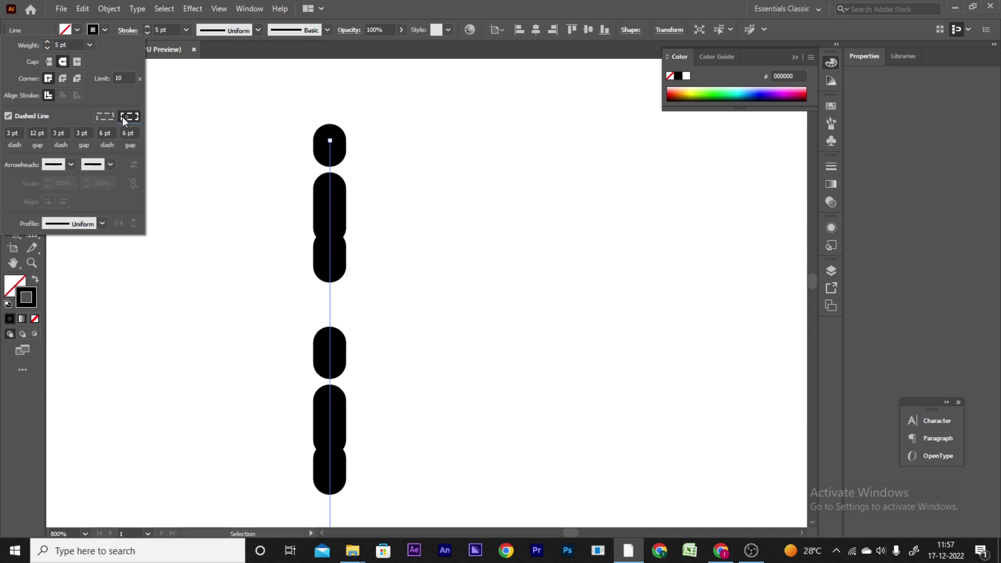
{"action": "left_click", "coordinate": [110, 117]}
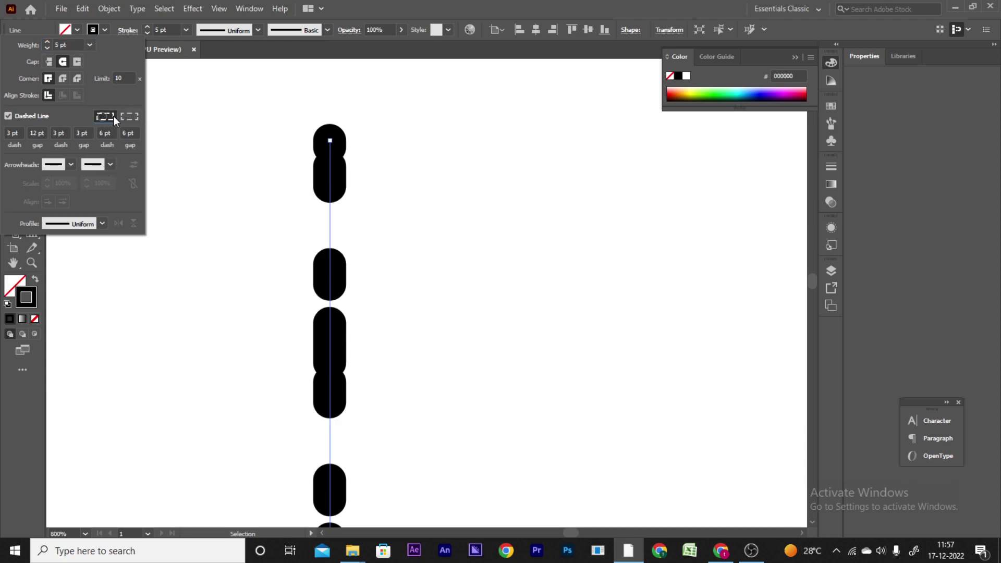
Step: Set the second and third gaps of the vertical line's dash pattern to 0 pt
{"action": "left_click", "coordinate": [82, 133]}
{"action": "type", "text": "0"}
{"action": "key", "text": "Tab"}
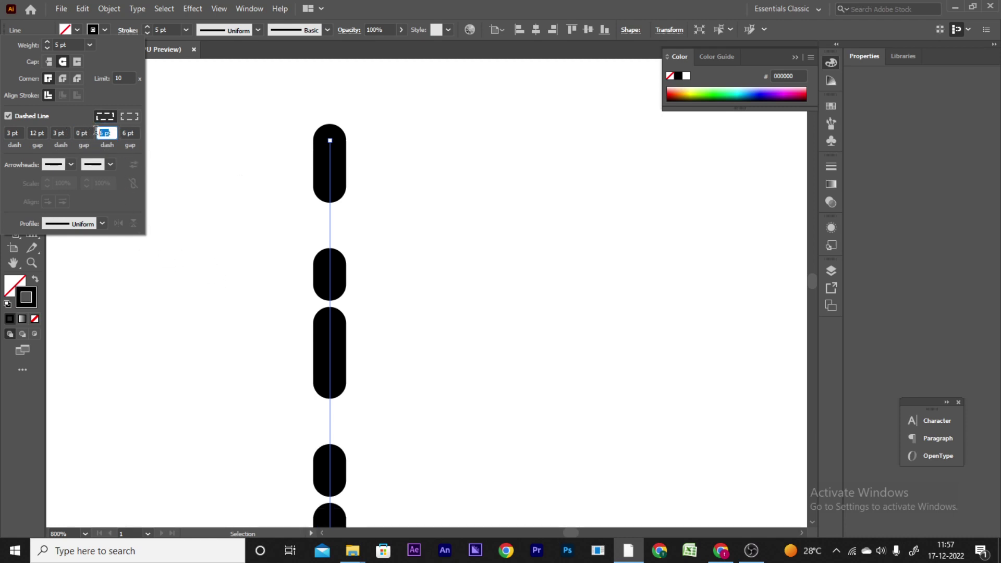
{"action": "key", "text": "Tab"}
{"action": "key", "text": "Return"}
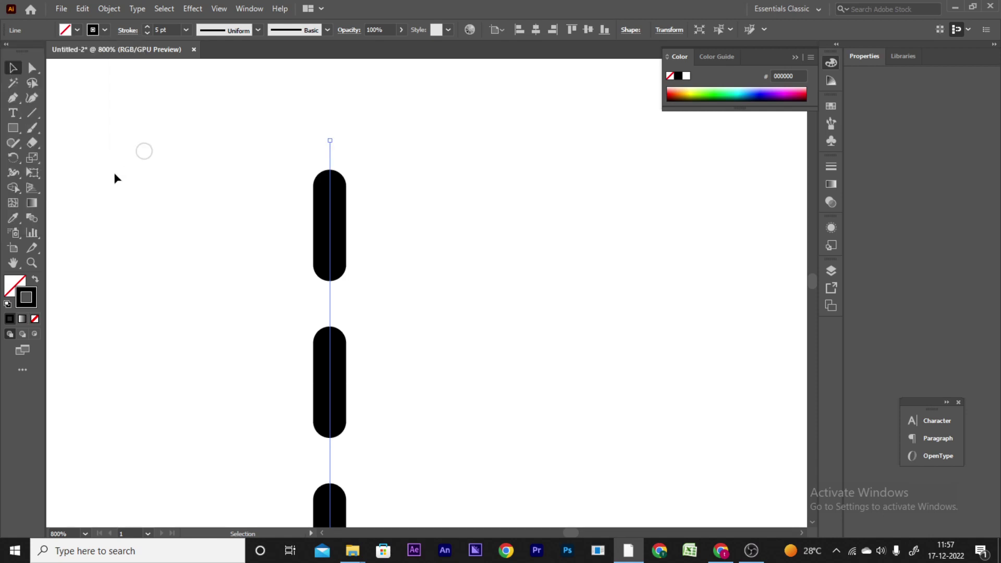
Step: Deselect the dashed line and move the red square slightly right and down on the artboard
{"action": "key", "text": "ctrl+minus"}
{"action": "key", "text": "ctrl+minus"}
{"action": "key", "text": "ctrl+minus"}
{"action": "key", "text": "ctrl+minus"}
{"action": "key", "text": "ctrl+minus"}
{"action": "key", "text": "ctrl+minus"}
{"action": "key", "text": "ctrl+minus"}
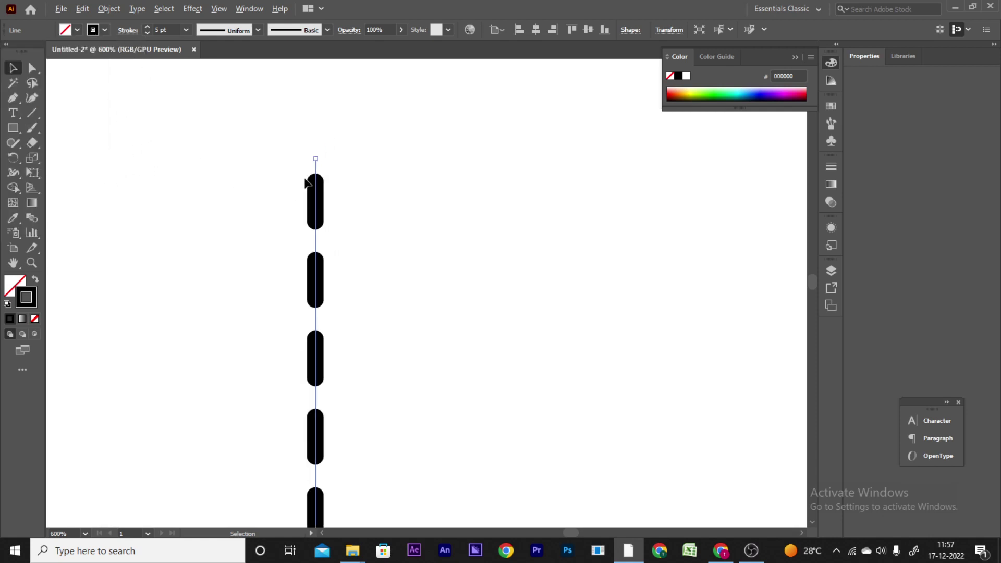
{"action": "left_click_drag", "start_coordinate": [333, 235], "coordinate": [366, 91]}
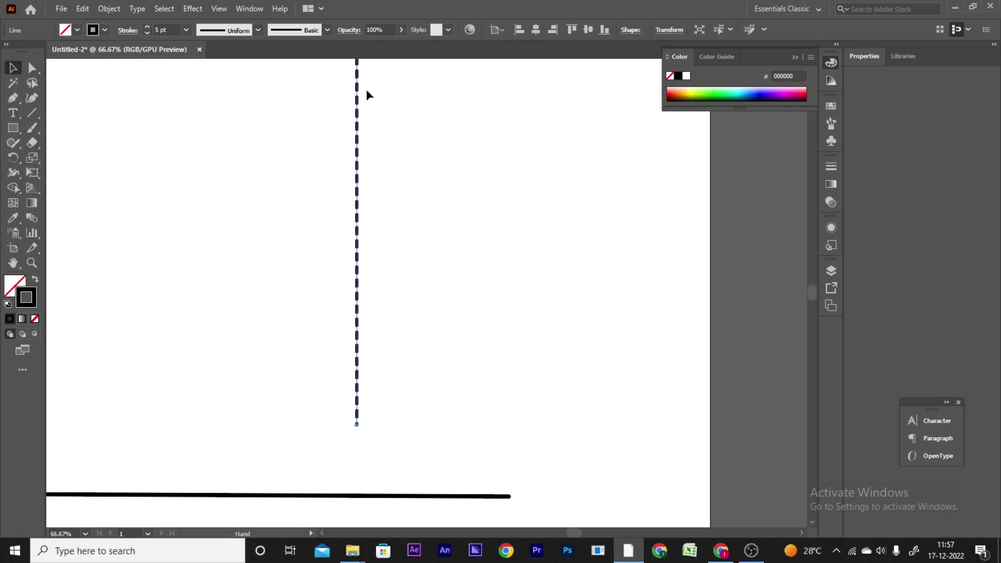
{"action": "left_click", "coordinate": [421, 256]}
{"action": "scroll", "coordinate": [509, 279], "scroll_direction": "down", "scroll_amount": 1}
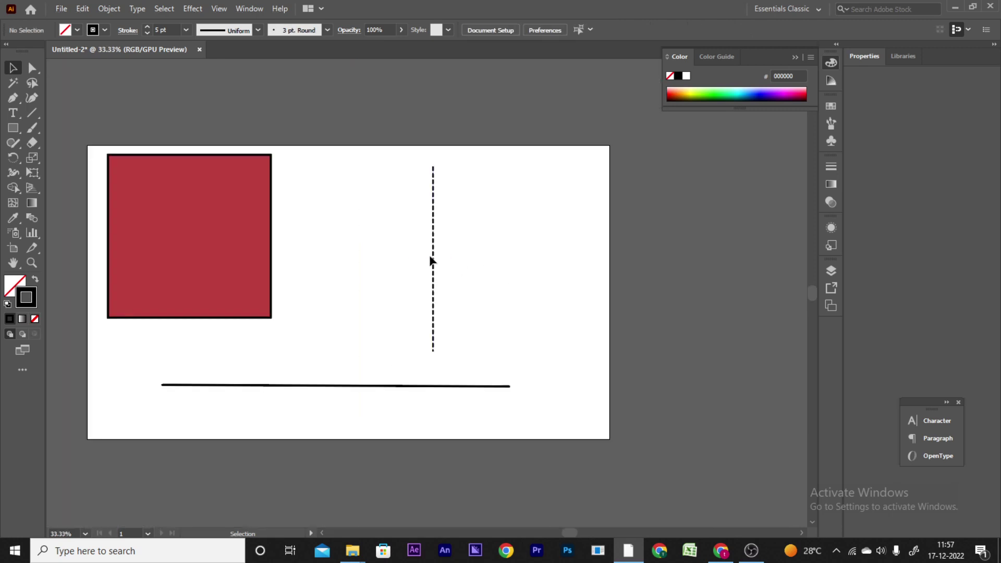
{"action": "left_click", "coordinate": [195, 211]}
{"action": "left_click_drag", "start_coordinate": [213, 221], "coordinate": [451, 257]}
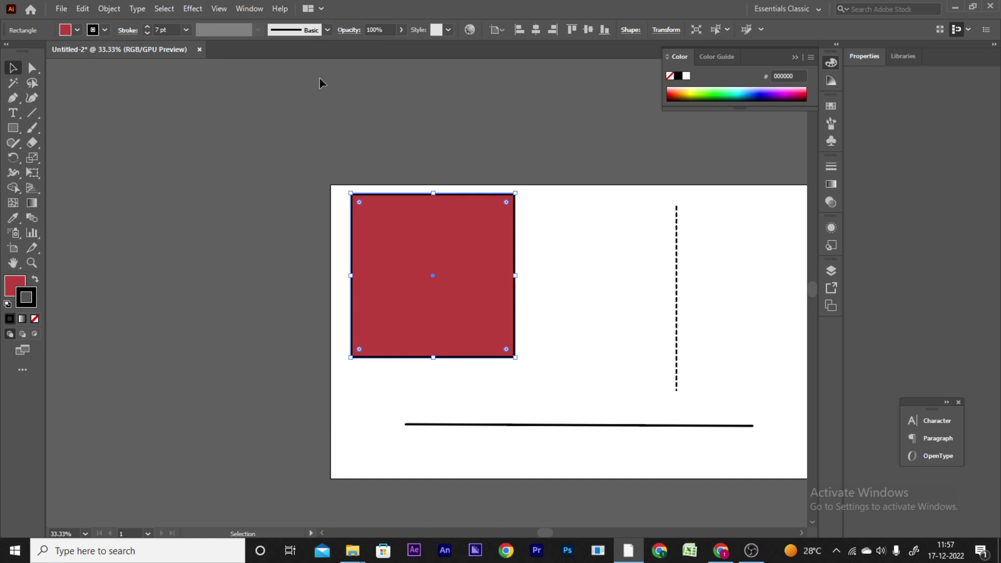
{"action": "left_click_drag", "start_coordinate": [405, 274], "coordinate": [430, 279]}
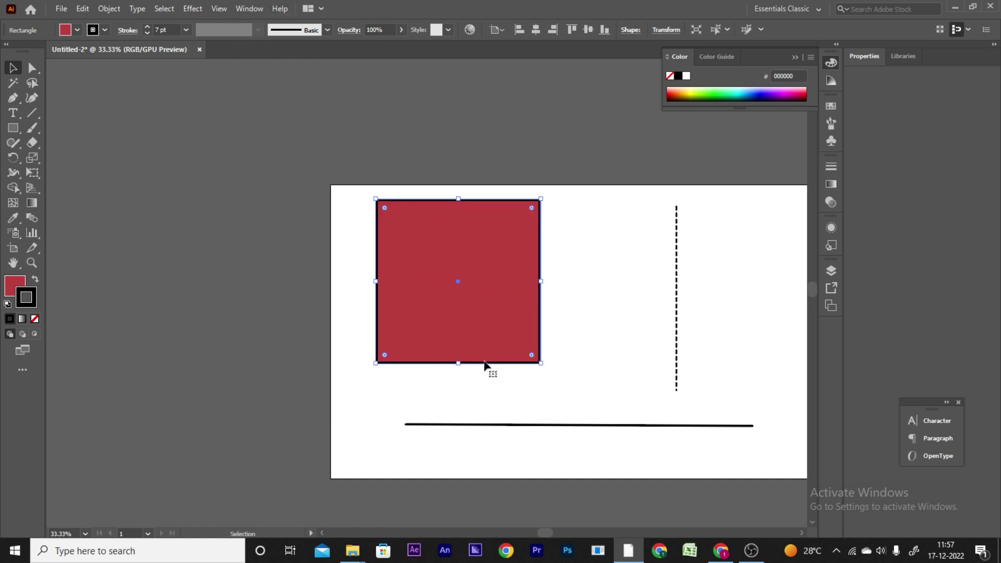
Step: Apply the symmetric width profile that tapers at both ends to the horizontal line
{"action": "left_click", "coordinate": [510, 424]}
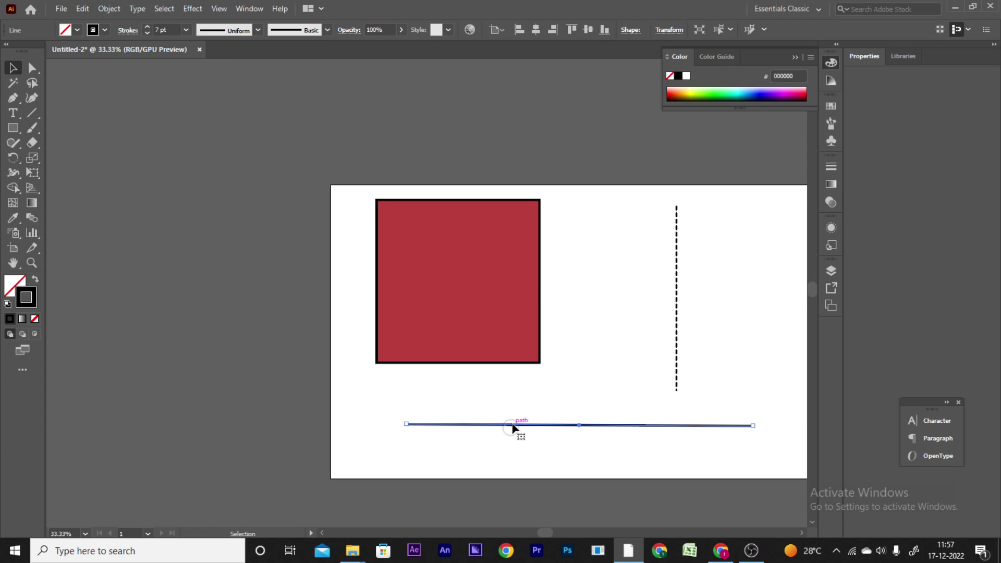
{"action": "left_click", "coordinate": [257, 30]}
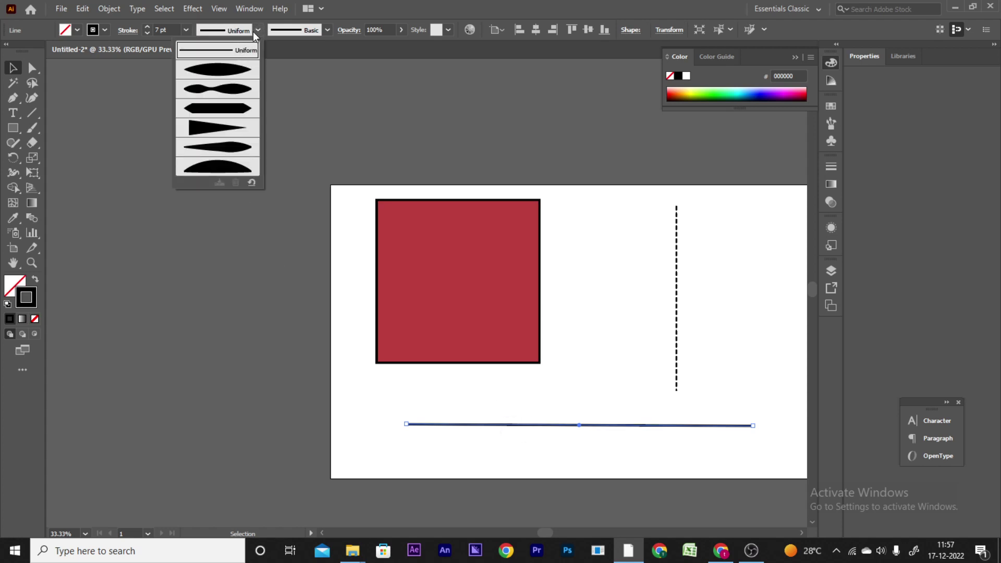
{"action": "left_click", "coordinate": [241, 71]}
Step: Increase the tapered horizontal line's stroke weight to 34 pt and deselect it
{"action": "left_click_drag", "start_coordinate": [563, 373], "coordinate": [447, 236]}
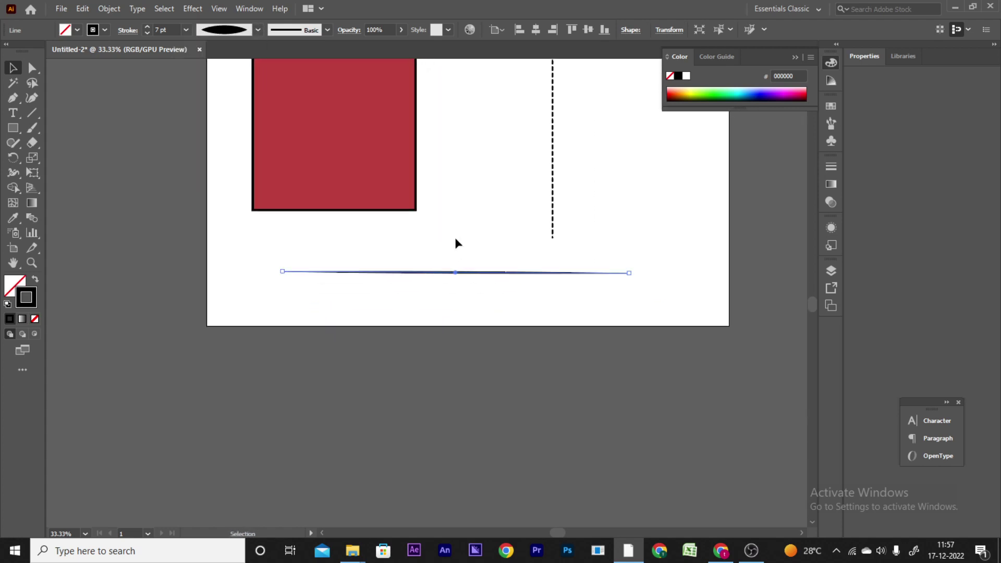
{"action": "left_click", "coordinate": [148, 26]}
{"action": "left_click", "coordinate": [149, 26]}
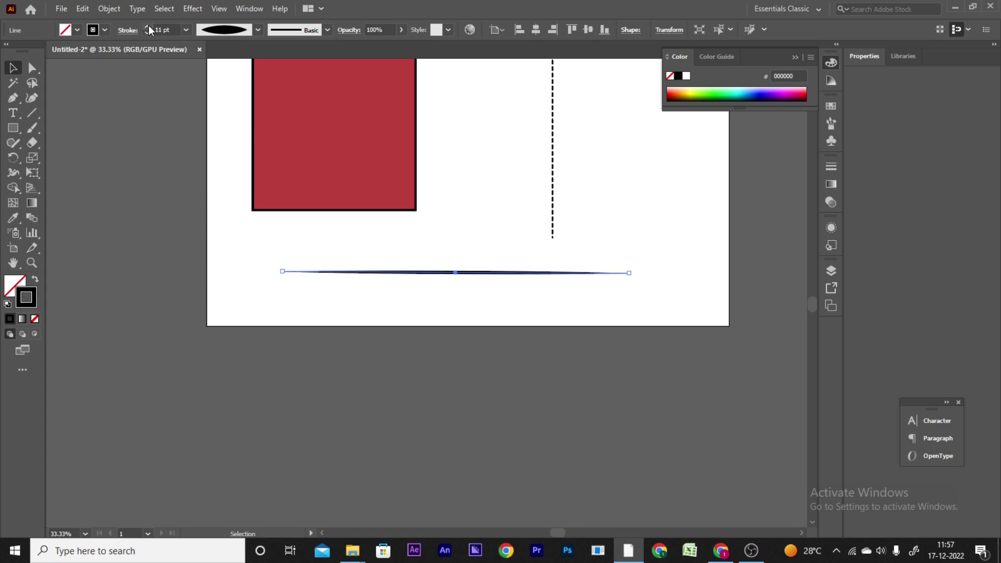
{"action": "left_click", "coordinate": [148, 26]}
{"action": "left_click", "coordinate": [149, 26]}
{"action": "left_click", "coordinate": [148, 26]}
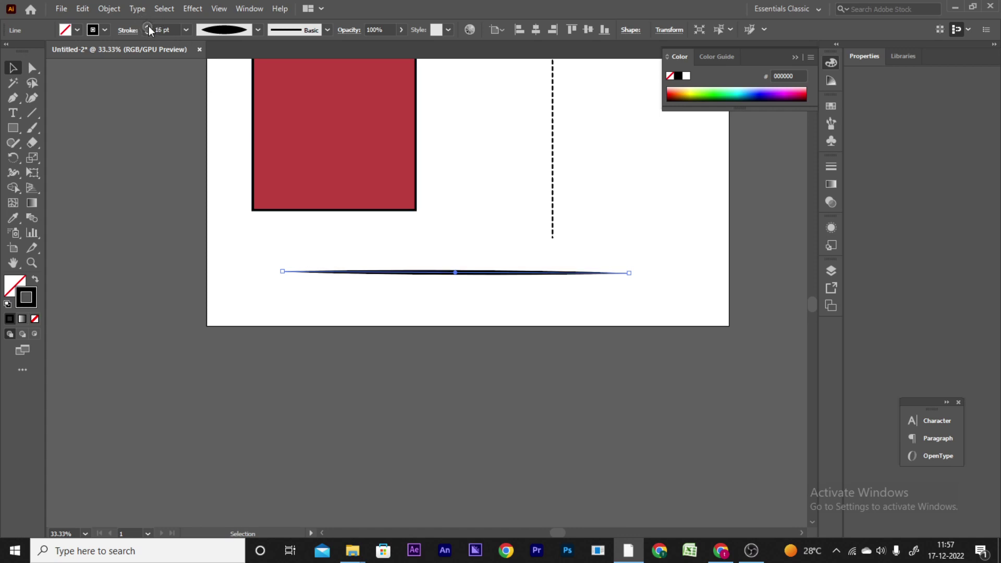
{"action": "left_click", "coordinate": [150, 24]}
{"action": "left_click_drag", "start_coordinate": [150, 25], "coordinate": [149, 26]}
{"action": "left_click", "coordinate": [467, 218]}
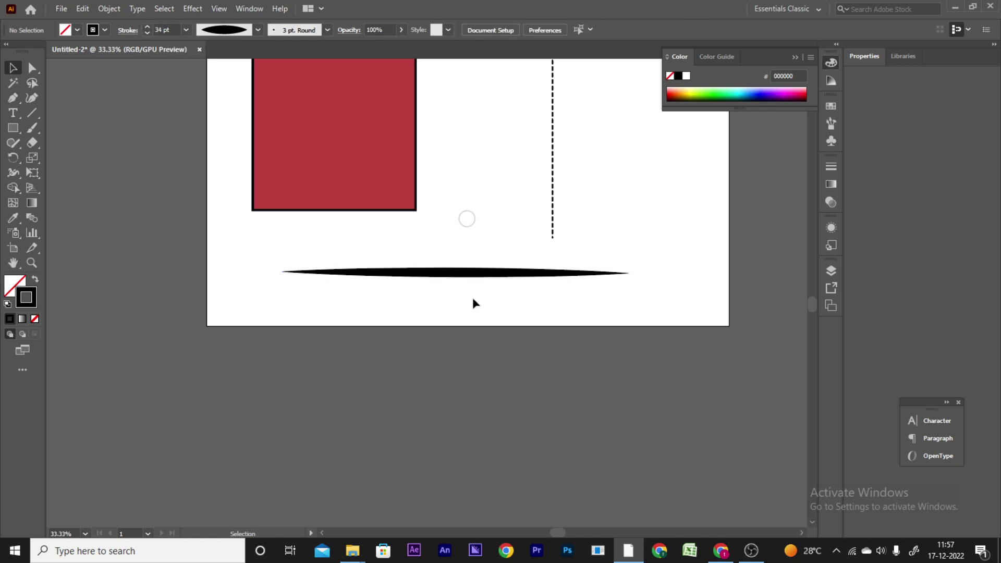
Step: Try other width profiles on the horizontal line and apply the one tapering long at the start and bulging near the end
{"action": "left_click", "coordinate": [457, 273]}
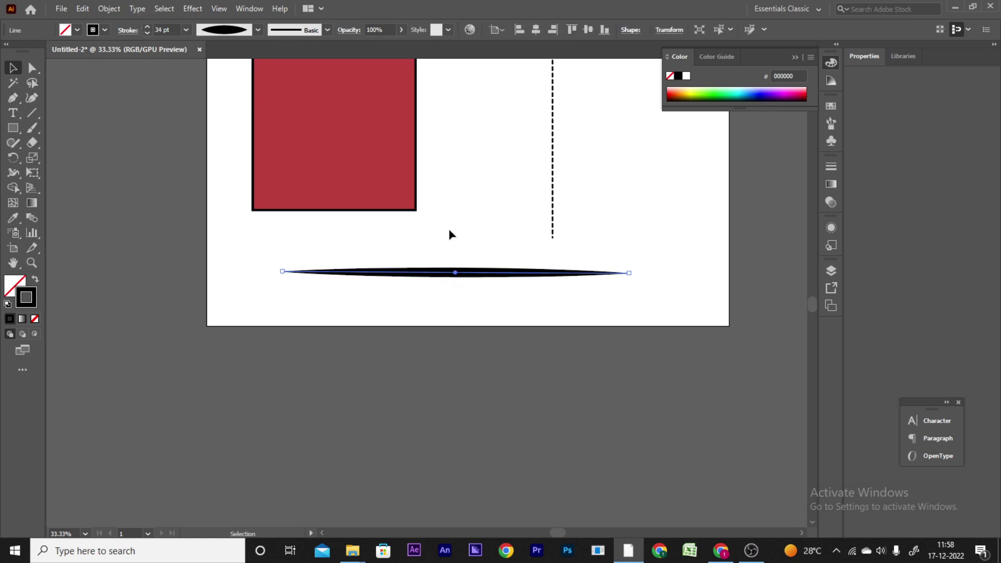
{"action": "left_click", "coordinate": [258, 30]}
{"action": "left_click", "coordinate": [230, 101]}
{"action": "left_click", "coordinate": [258, 31]}
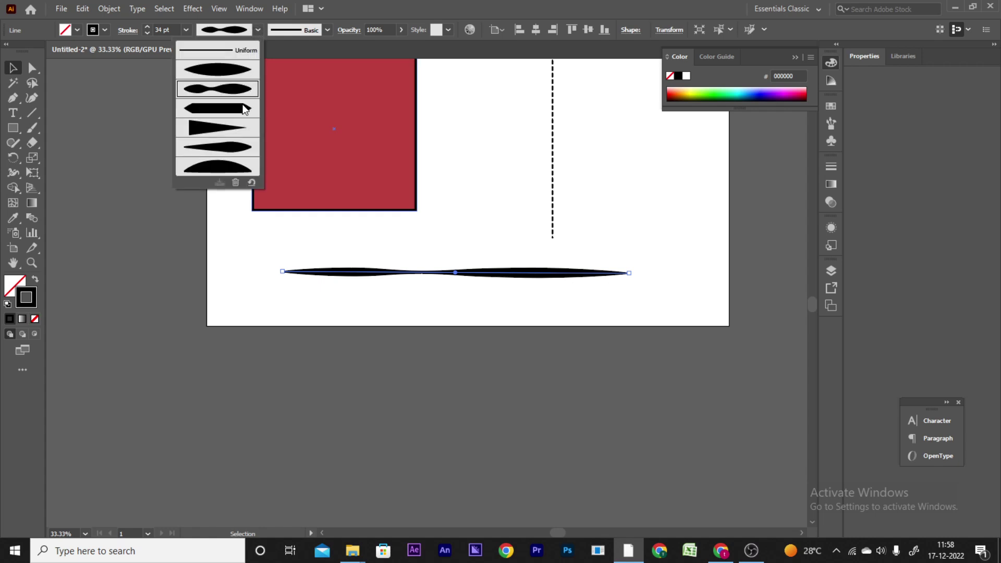
{"action": "left_click", "coordinate": [243, 108]}
{"action": "left_click", "coordinate": [258, 31]}
{"action": "left_click", "coordinate": [244, 147]}
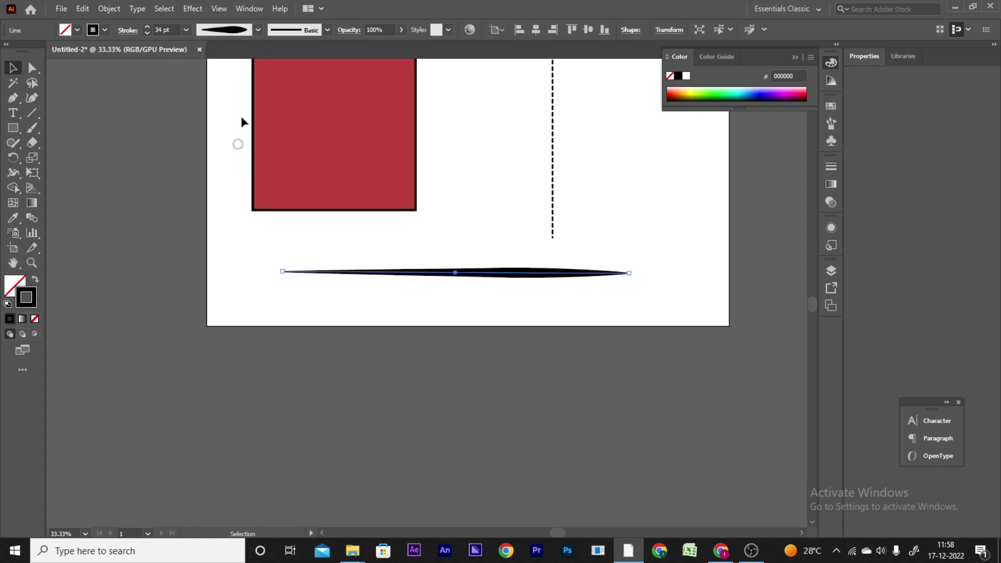
{"action": "left_click", "coordinate": [259, 263]}
Step: Try the brown stitched pattern brush and the 3.00 bristle brush on the horizontal line
{"action": "left_click", "coordinate": [458, 276]}
{"action": "left_click", "coordinate": [326, 33]}
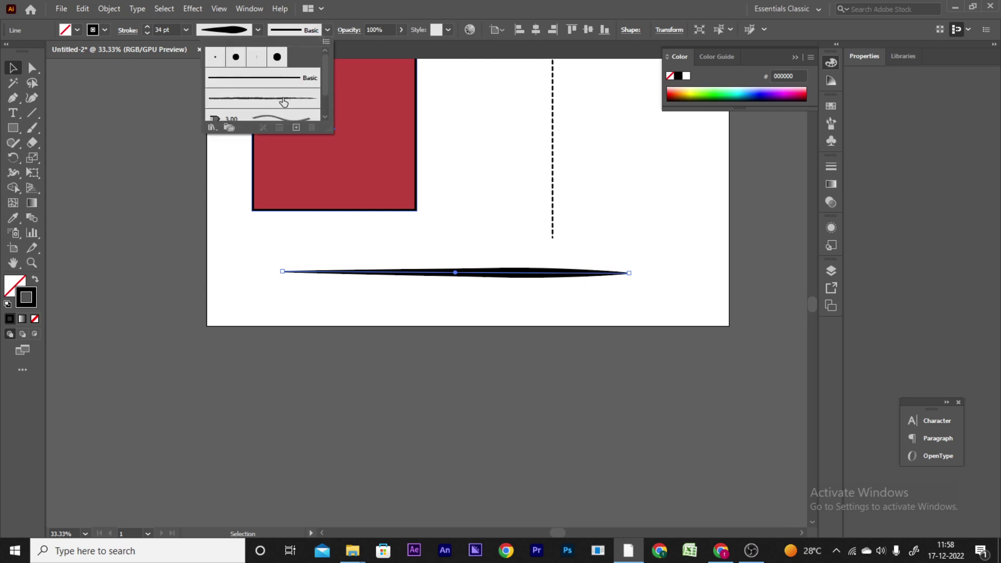
{"action": "left_click_drag", "start_coordinate": [324, 74], "coordinate": [329, 112]}
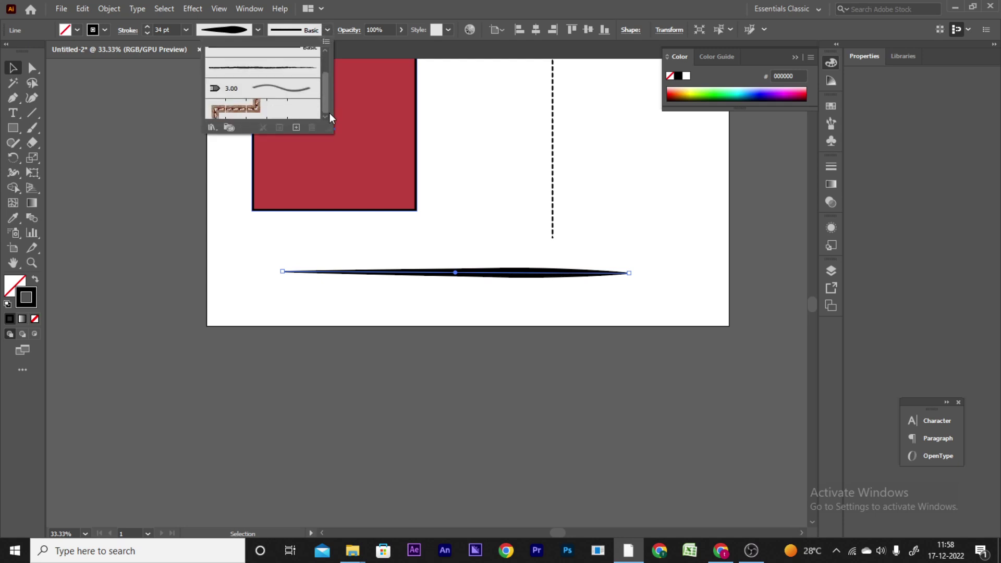
{"action": "left_click", "coordinate": [275, 112]}
{"action": "left_click", "coordinate": [275, 242]}
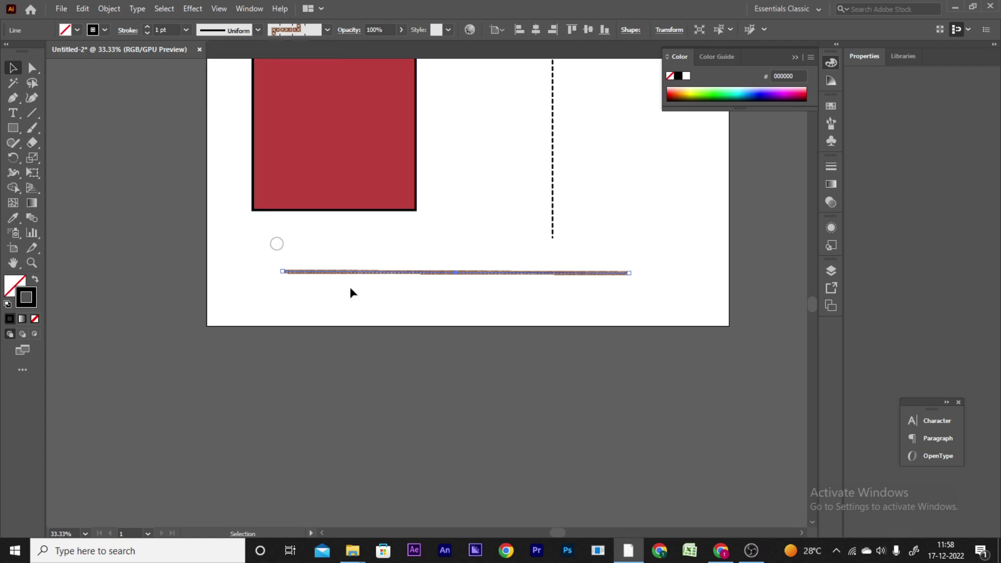
{"action": "scroll", "coordinate": [503, 318], "scroll_direction": "up", "scroll_amount": 4}
{"action": "scroll", "coordinate": [503, 318], "scroll_direction": "down", "scroll_amount": 4}
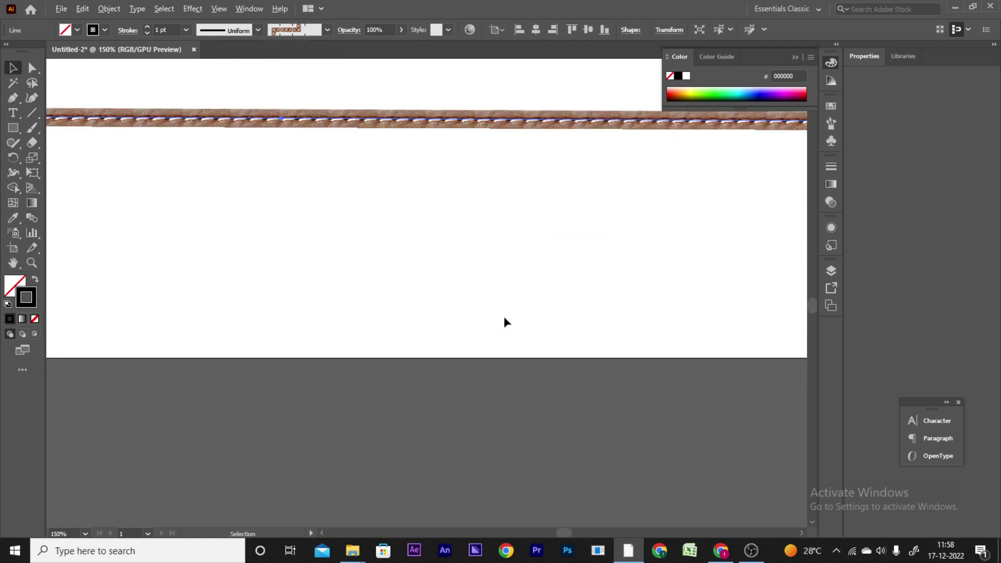
{"action": "left_click", "coordinate": [326, 30]}
{"action": "left_click", "coordinate": [288, 90]}
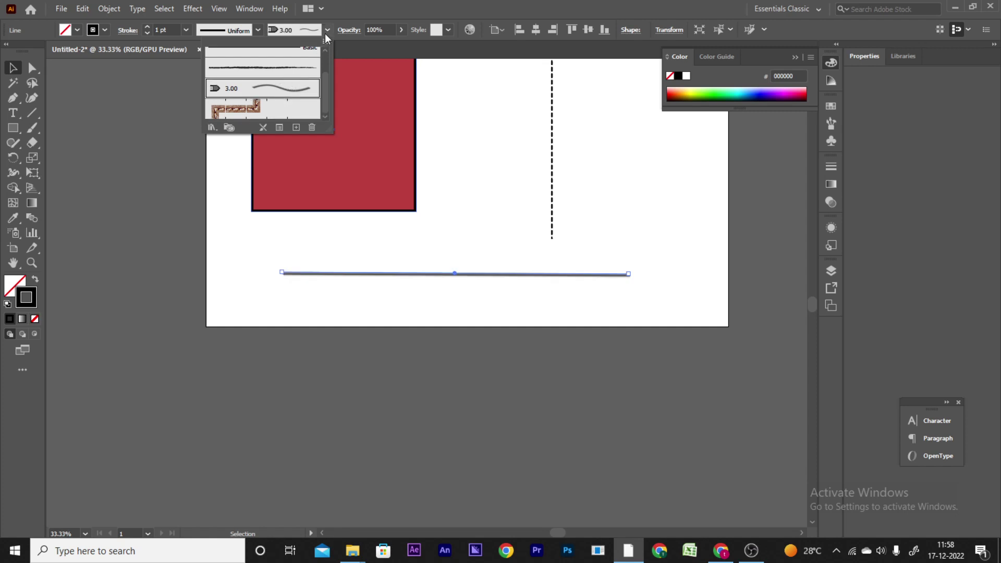
Step: Apply the rough charcoal brush to the horizontal line, set its stroke weight to 34 pt and deselect it
{"action": "left_click", "coordinate": [325, 32]}
{"action": "left_click", "coordinate": [326, 29]}
{"action": "left_click", "coordinate": [294, 71]}
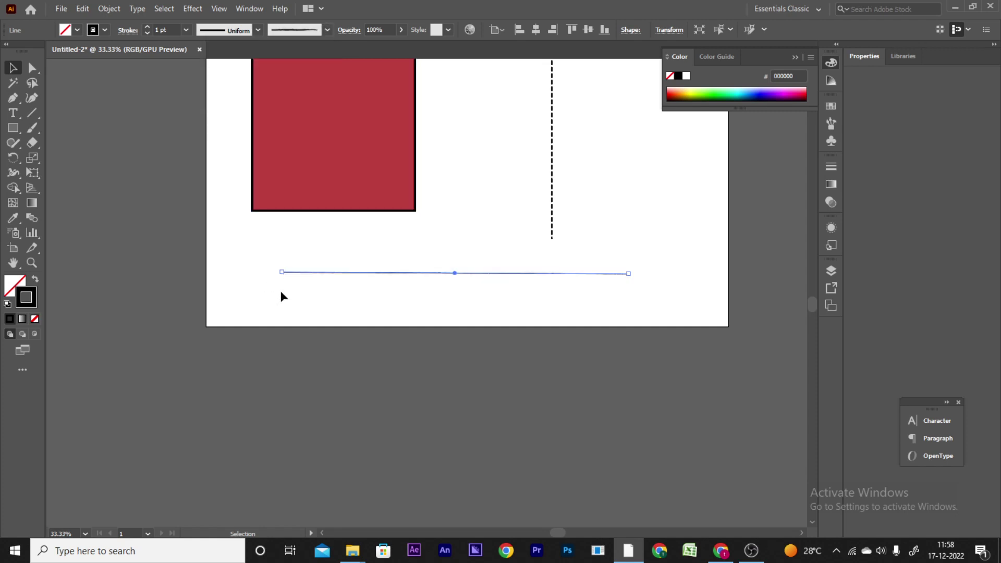
{"action": "left_click_drag", "start_coordinate": [148, 25], "coordinate": [146, 24]}
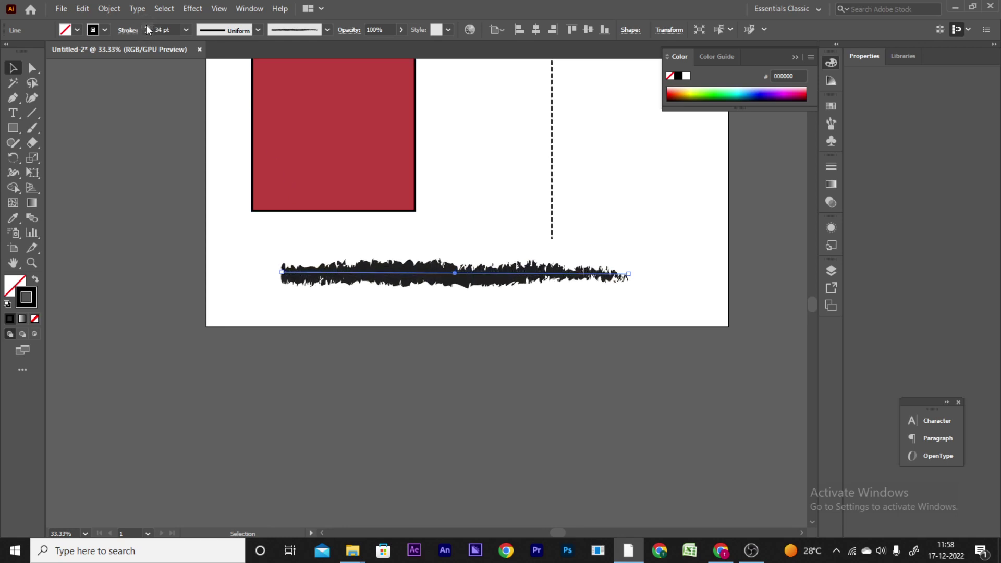
{"action": "left_click", "coordinate": [250, 264]}
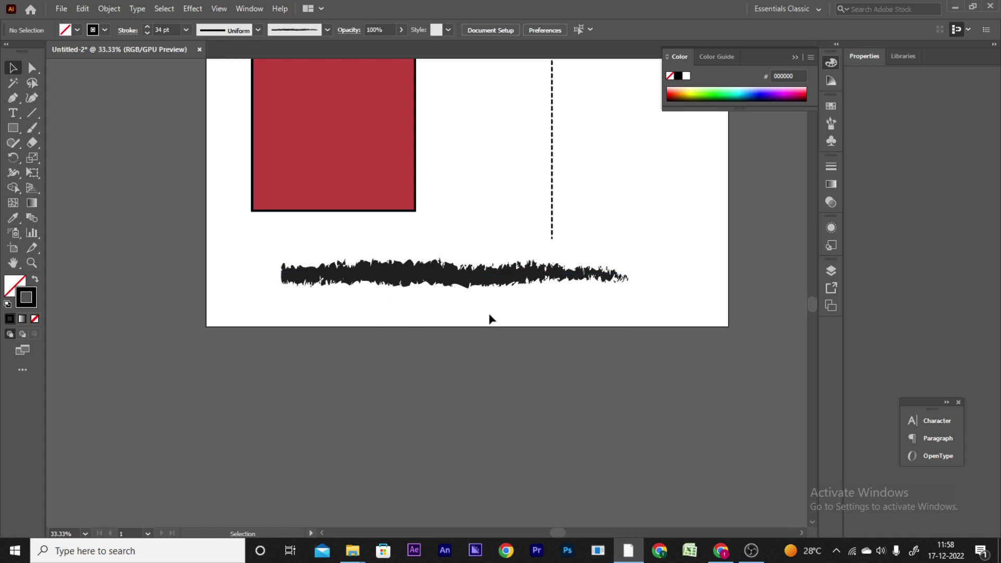
Step: Move the red square slightly right and down on the artboard with the Selection tool
{"action": "scroll", "coordinate": [489, 319], "scroll_direction": "up", "scroll_amount": 3}
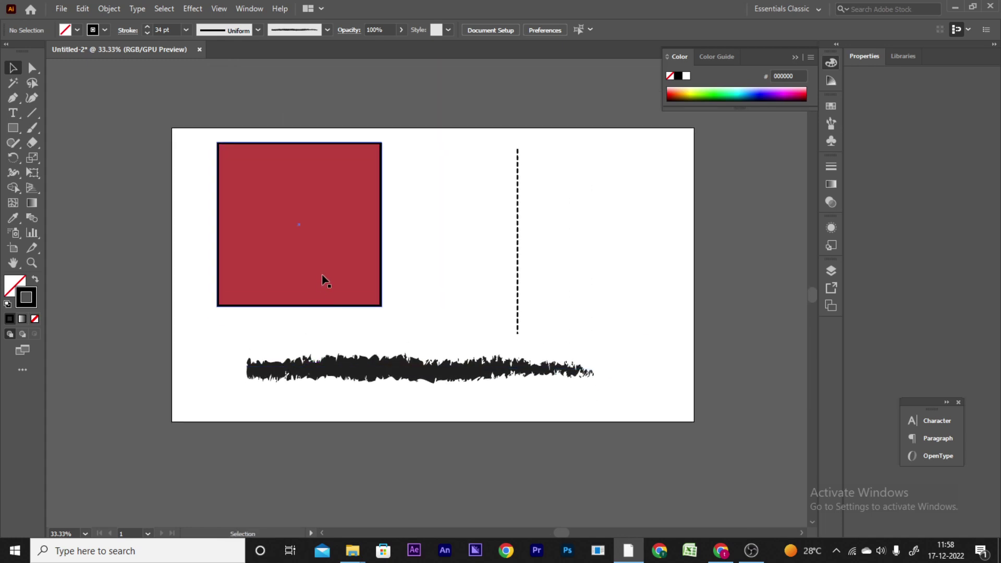
{"action": "left_click", "coordinate": [320, 270]}
{"action": "left_click_drag", "start_coordinate": [292, 264], "coordinate": [308, 269]}
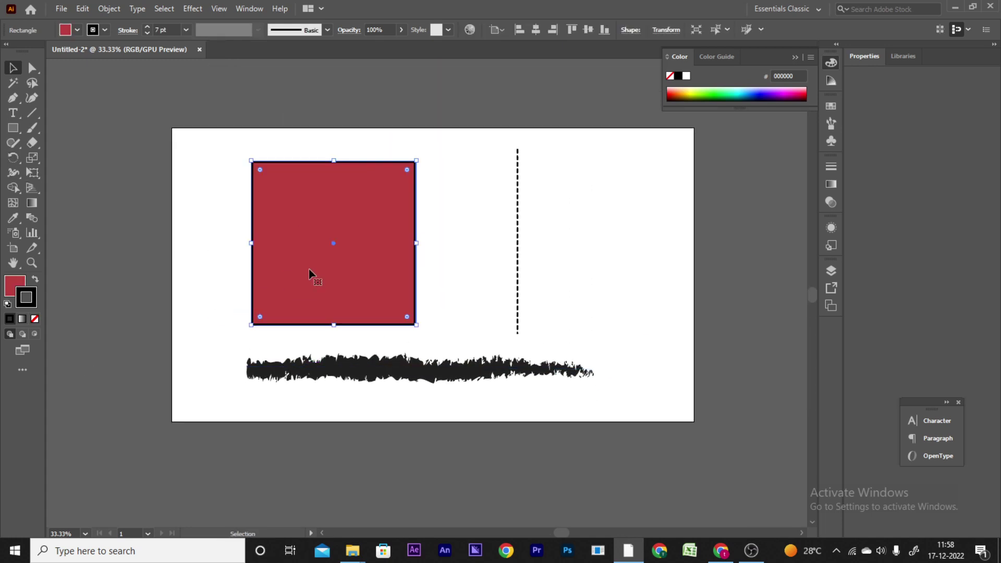
Step: Delete the vertical dashed line and the charcoal-brushed horizontal line, leaving only the red square
{"action": "left_click_drag", "start_coordinate": [488, 197], "coordinate": [572, 350]}
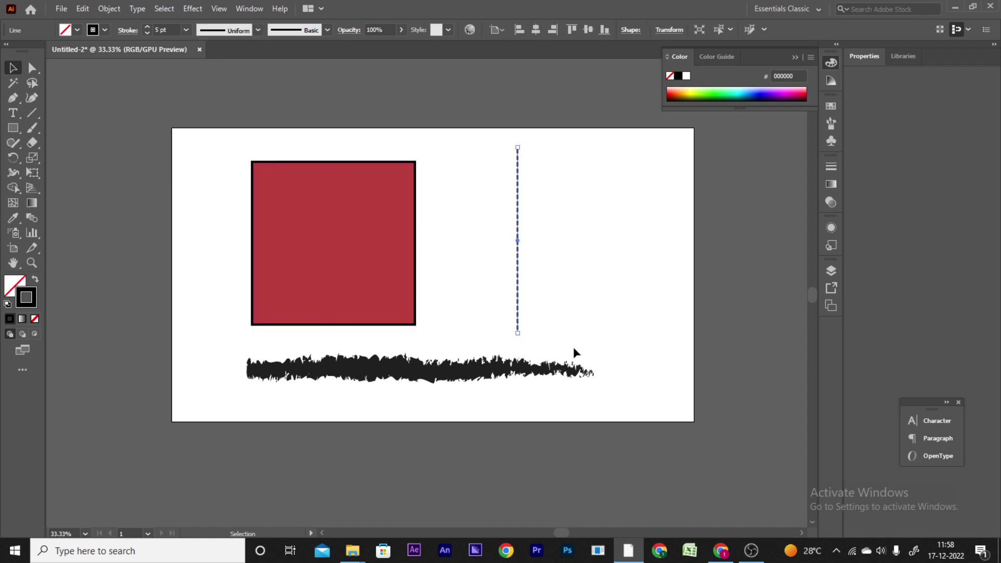
{"action": "key", "text": "Delete"}
{"action": "left_click_drag", "start_coordinate": [480, 325], "coordinate": [522, 374]}
{"action": "key", "text": "Delete"}
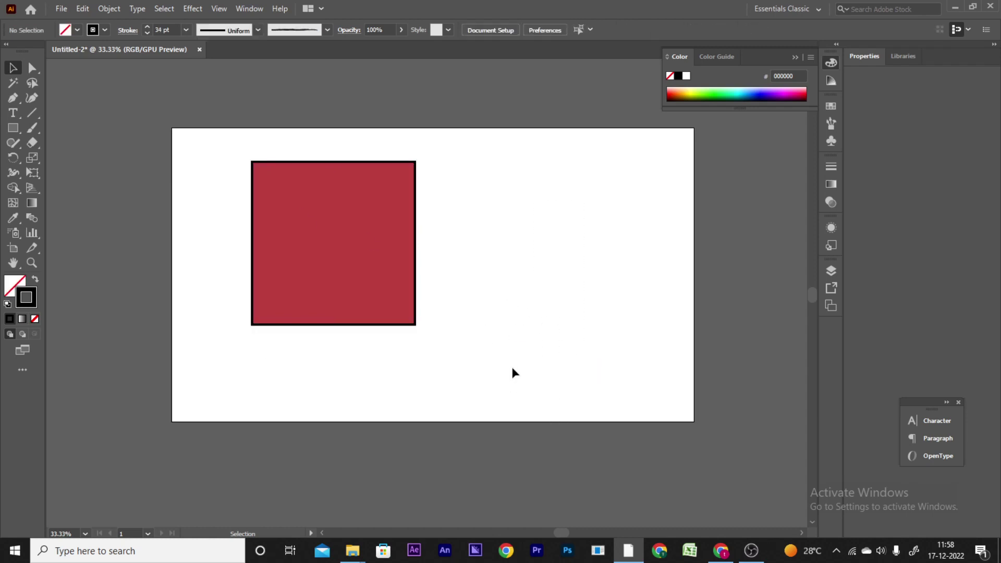
Step: Select the red square's upper-left anchor point with the Direct Selection tool, nudge it left and delete it
{"action": "left_click", "coordinate": [32, 68]}
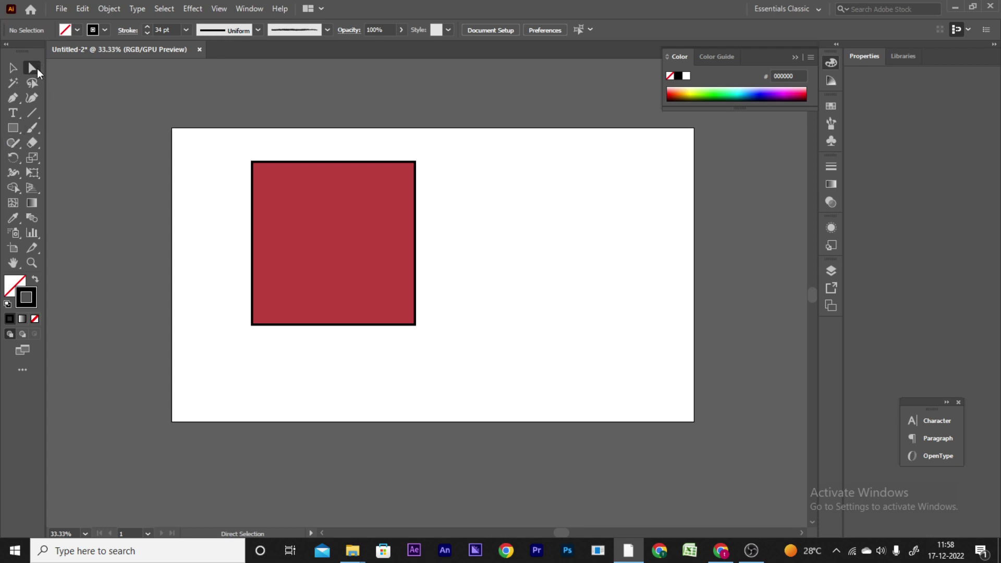
{"action": "left_click", "coordinate": [261, 217]}
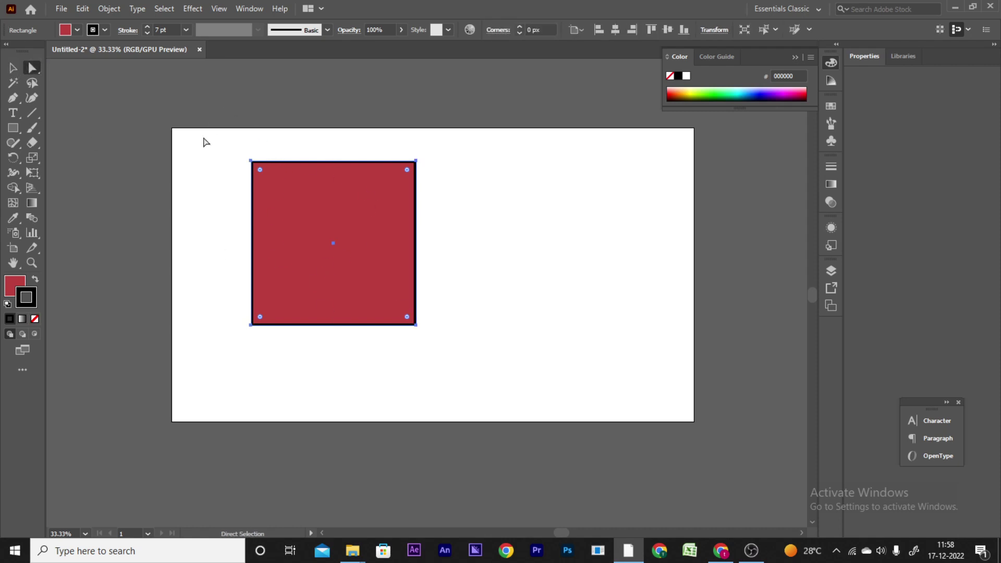
{"action": "left_click_drag", "start_coordinate": [230, 152], "coordinate": [290, 200]}
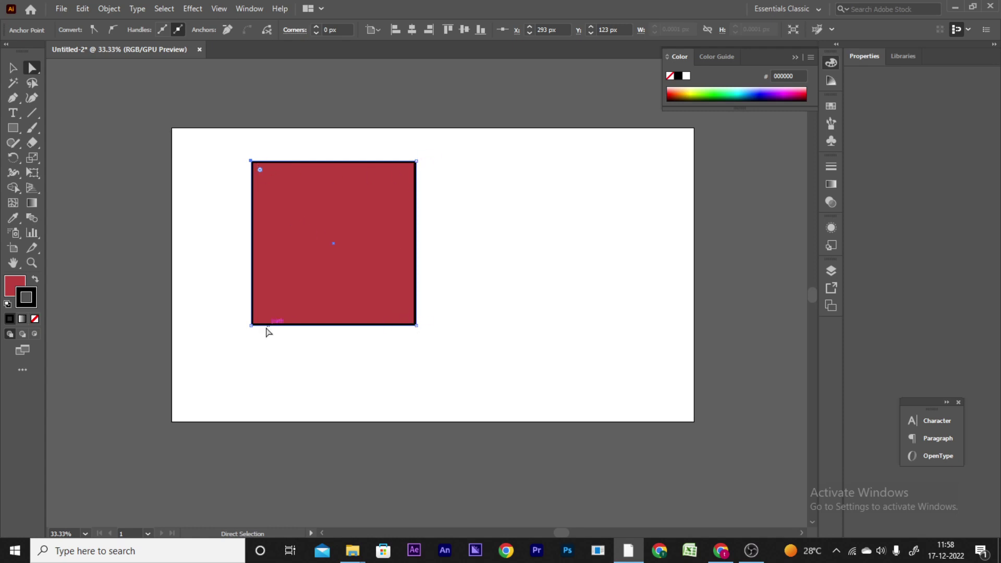
{"action": "left_click_drag", "start_coordinate": [251, 161], "coordinate": [250, 165]}
{"action": "left_click", "coordinate": [251, 165]}
{"action": "left_click", "coordinate": [251, 162]}
{"action": "left_click", "coordinate": [251, 161]}
{"action": "left_click_drag", "start_coordinate": [251, 161], "coordinate": [248, 161]}
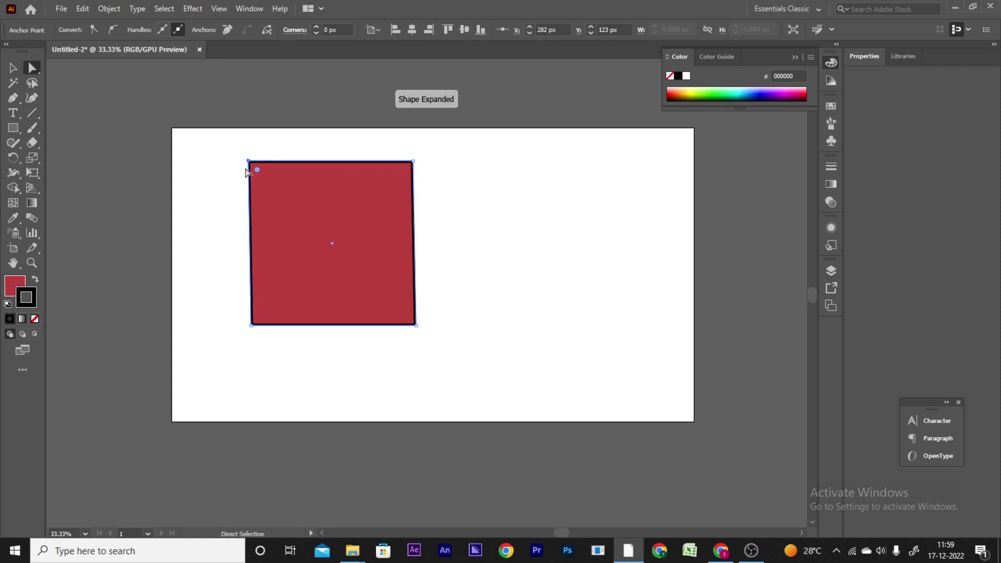
{"action": "key", "text": "Delete"}
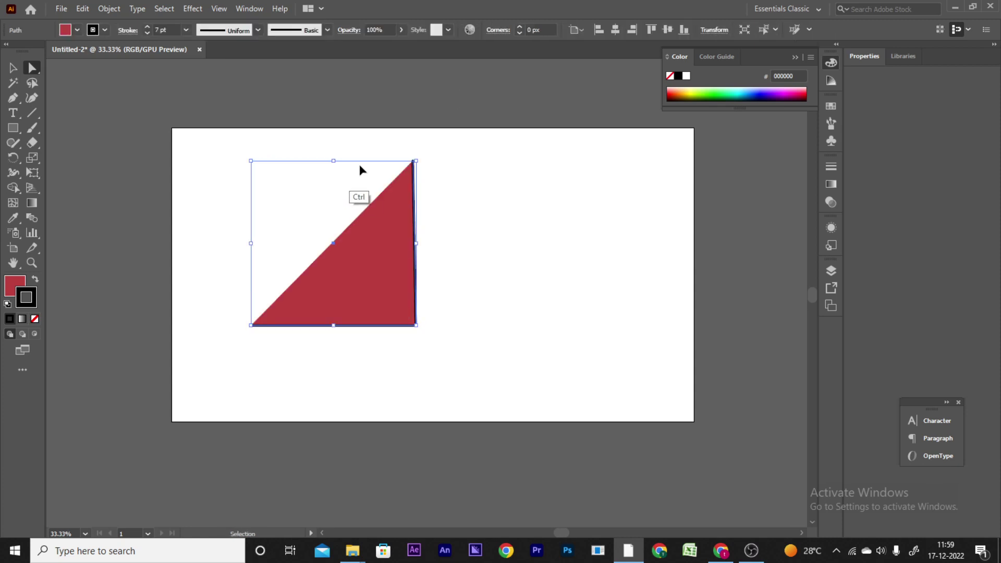
{"action": "left_click", "coordinate": [751, 550]}
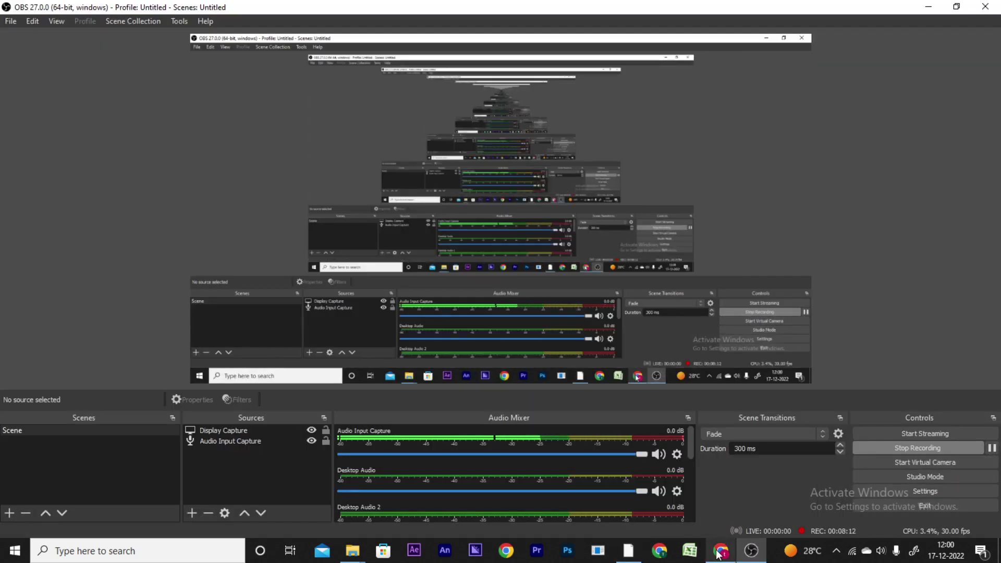
{"action": "left_click", "coordinate": [628, 551]}
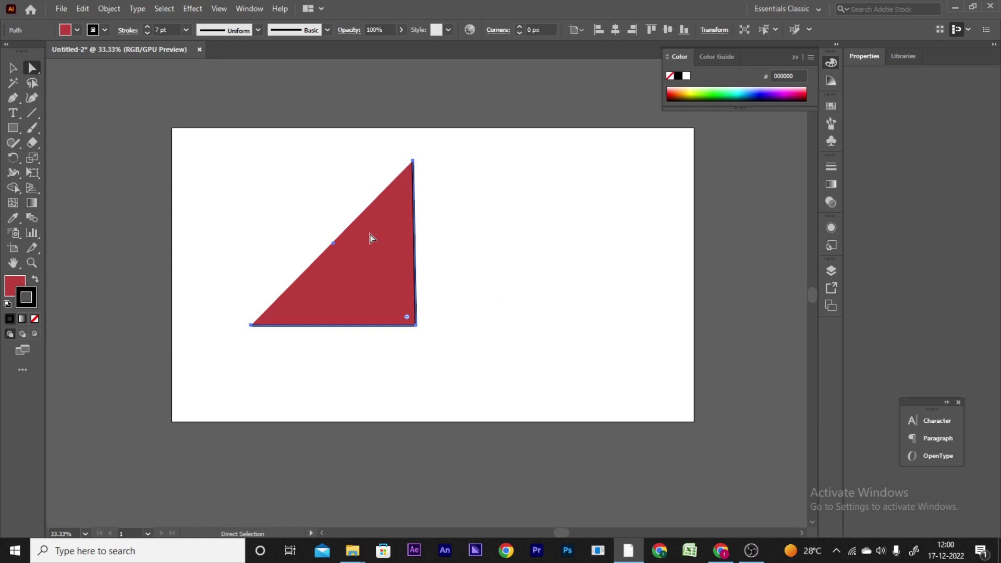
Step: Undo the anchor point edits, the deletion of both lines and the recent moves of the red square
{"action": "key", "text": "ctrl+z"}
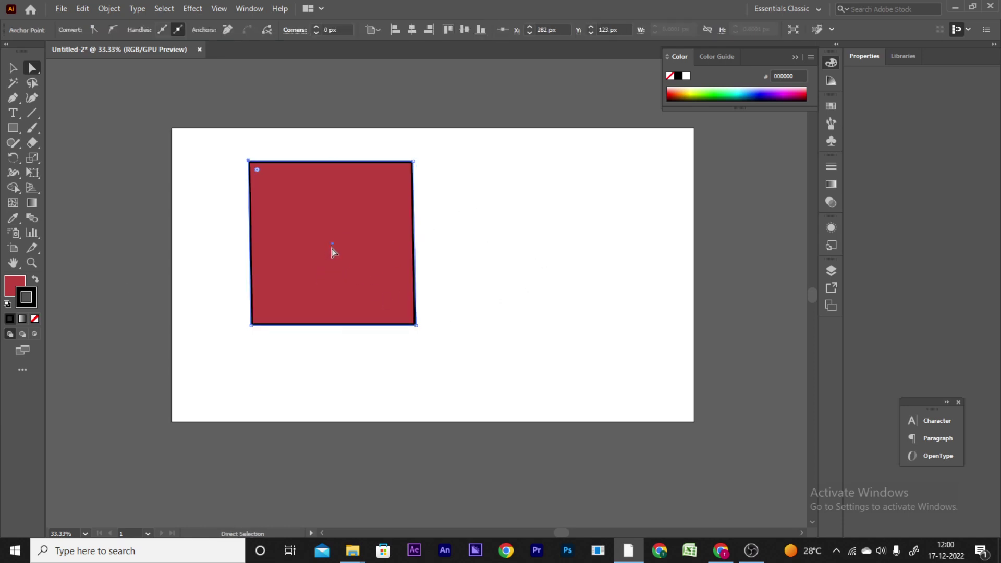
{"action": "key", "text": "ctrl+z"}
{"action": "key", "text": "ctrl+z"}
{"action": "key", "text": "ctrl+z"}
{"action": "key", "text": "ctrl+z"}
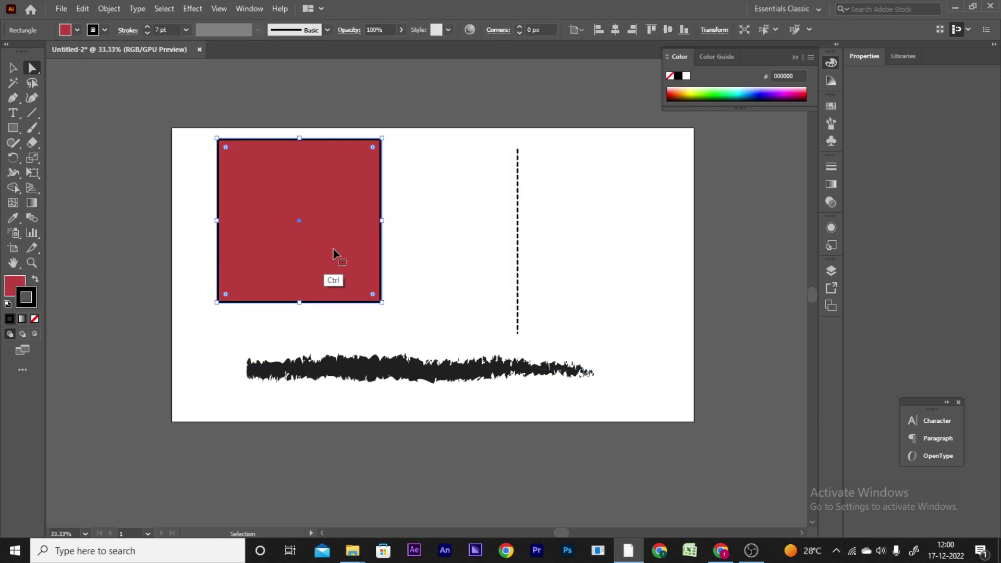
Step: Move the red square right and down, placing it just above the charcoal-brushed line
{"action": "left_click_drag", "start_coordinate": [339, 230], "coordinate": [373, 267]}
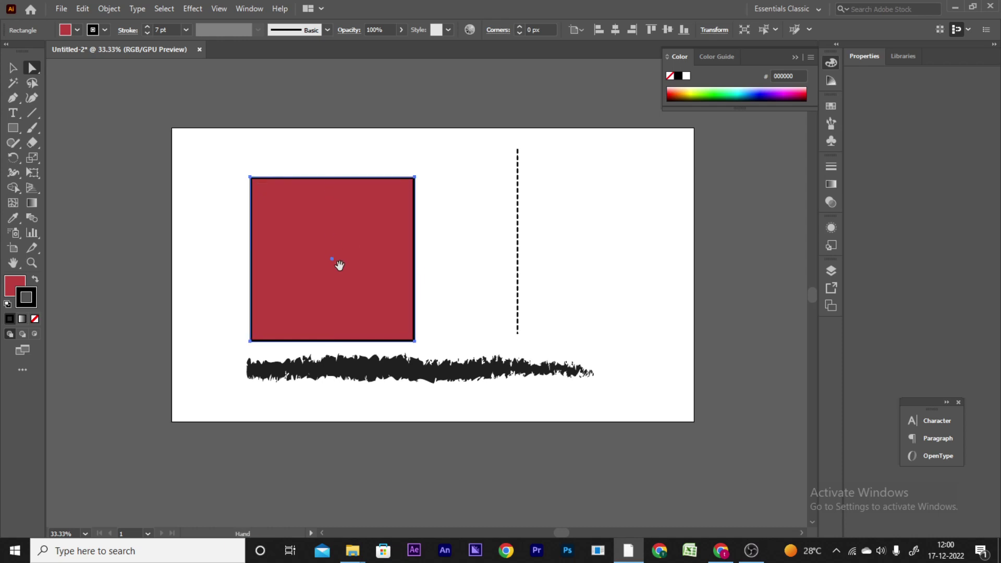
{"action": "scroll", "coordinate": [339, 260], "scroll_direction": "down", "scroll_amount": 2}
{"action": "scroll", "coordinate": [359, 245], "scroll_direction": "up", "scroll_amount": 2}
{"action": "left_click_drag", "start_coordinate": [371, 255], "coordinate": [368, 226]}
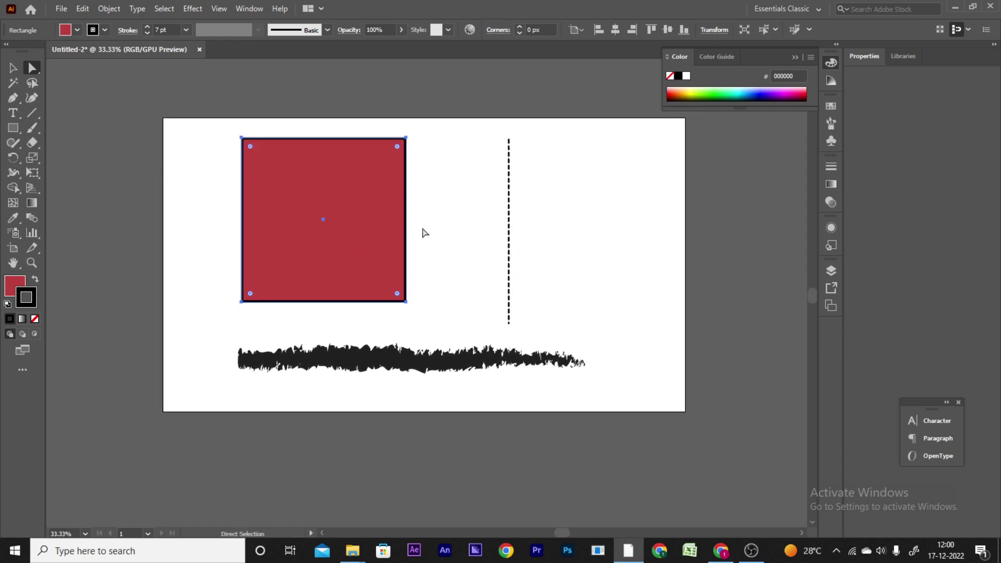
Step: Try rounding all four corners of the red square to a radius of about 137 px and undo it
{"action": "left_click", "coordinate": [422, 230]}
{"action": "left_click", "coordinate": [270, 202]}
{"action": "scroll", "coordinate": [206, 143], "scroll_direction": "up", "scroll_amount": 5}
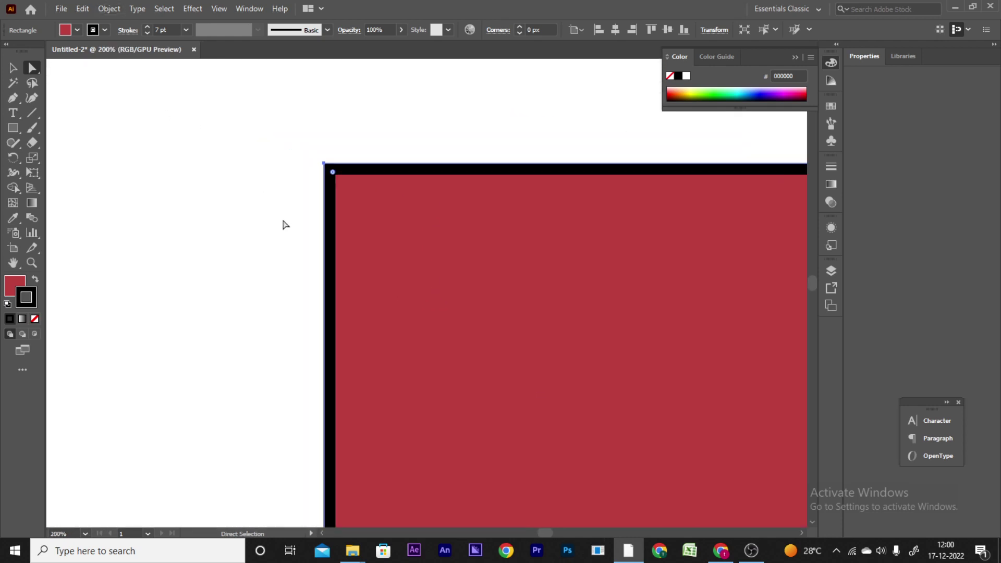
{"action": "left_click_drag", "start_coordinate": [333, 175], "coordinate": [541, 387]}
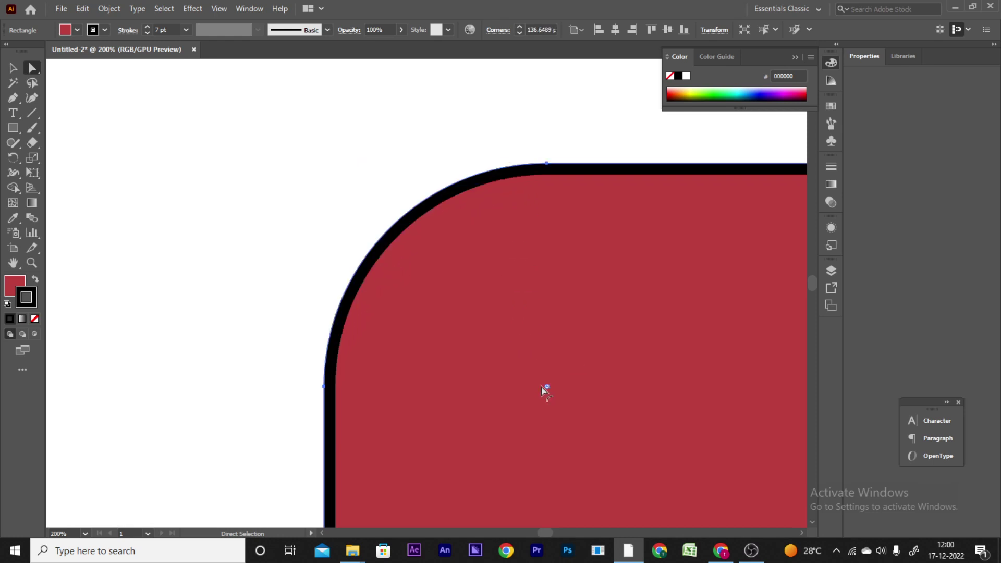
{"action": "scroll", "coordinate": [468, 301], "scroll_direction": "down", "scroll_amount": 5}
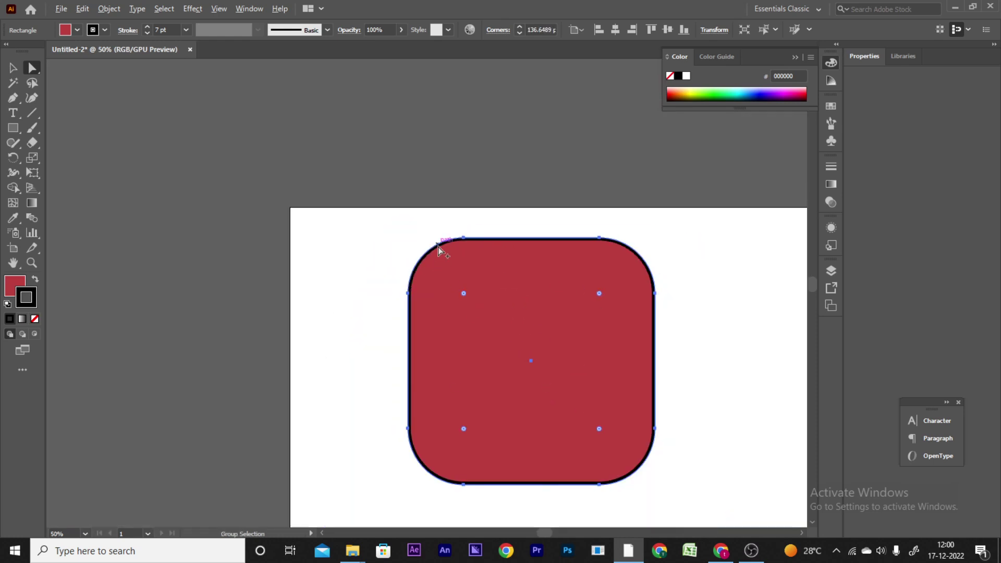
{"action": "key", "text": "ctrl+z"}
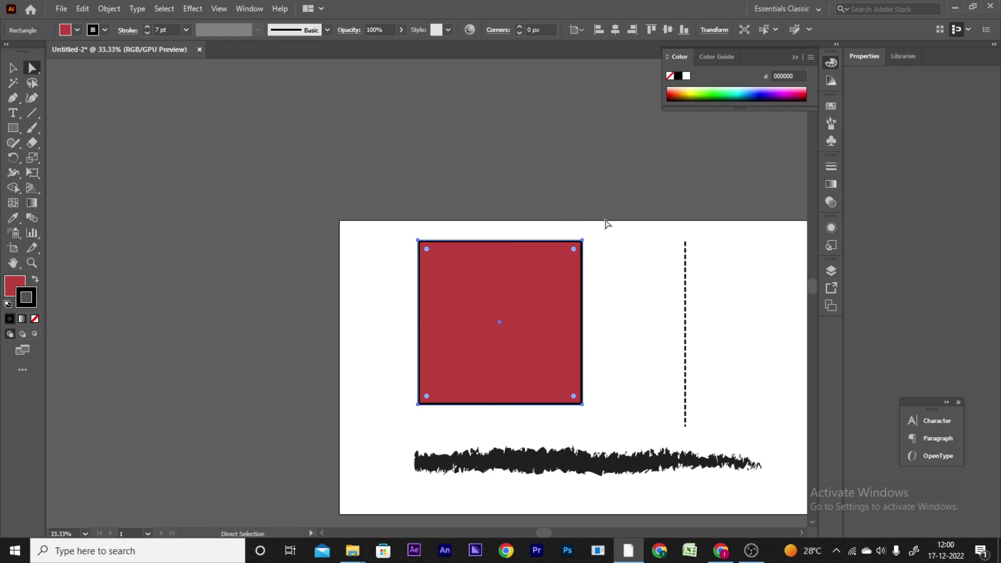
Step: Round only the upper-right corner of the red square using its live corner handle, and deselect the shape
{"action": "left_click", "coordinate": [608, 308]}
{"action": "left_click", "coordinate": [573, 257]}
{"action": "left_click_drag", "start_coordinate": [573, 250], "coordinate": [553, 275]}
{"action": "left_click", "coordinate": [630, 257]}
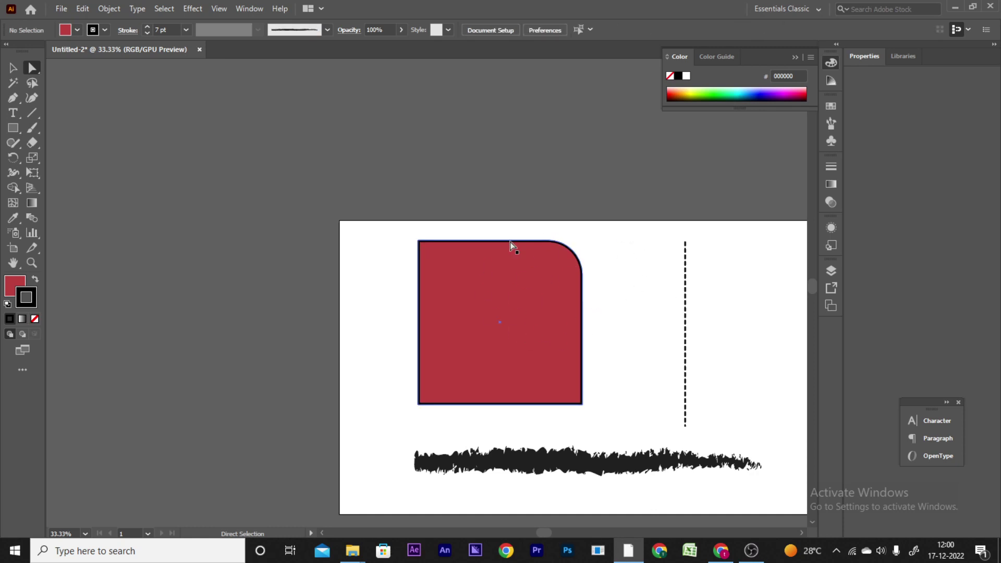
Step: Return the red square's rounded upper-right corner to a sharp corner and deselect the shape
{"action": "scroll", "coordinate": [410, 313], "scroll_direction": "right", "scroll_amount": 5}
{"action": "left_click", "coordinate": [411, 287]}
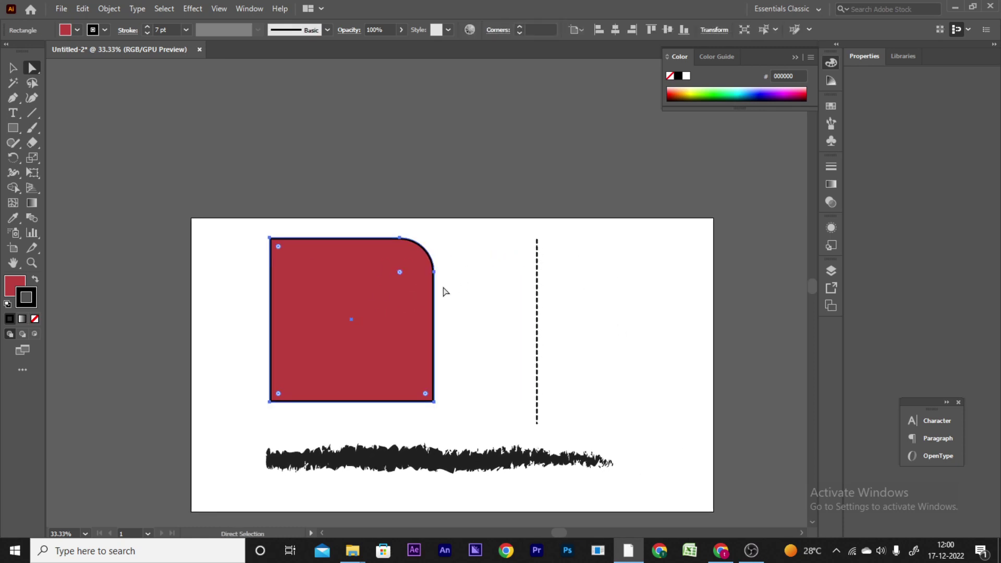
{"action": "left_click_drag", "start_coordinate": [401, 273], "coordinate": [483, 225]}
{"action": "left_click", "coordinate": [489, 267]}
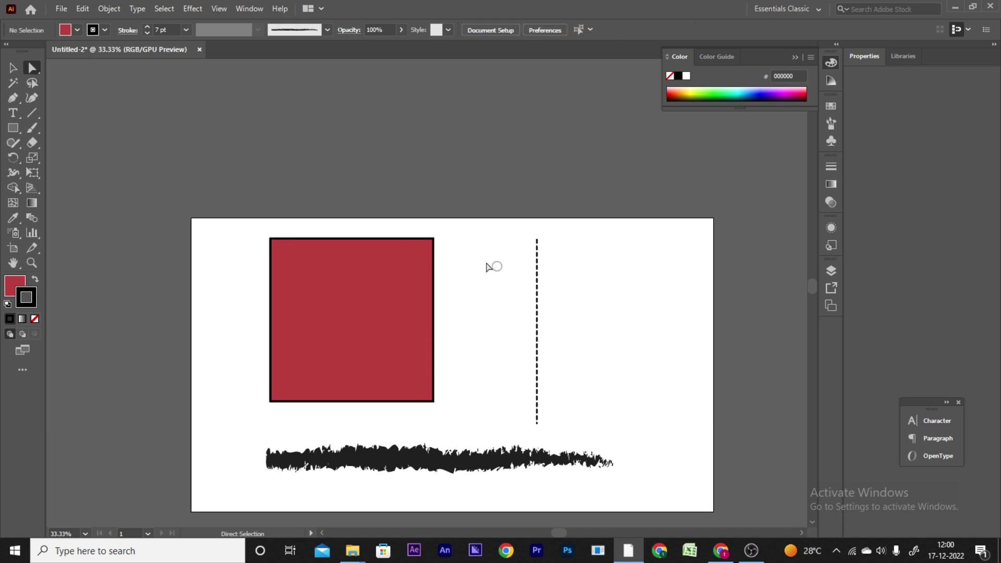
Step: Distort the red square into an arrowhead shape by moving diagonally opposite corner anchor points together
{"action": "left_click", "coordinate": [338, 256]}
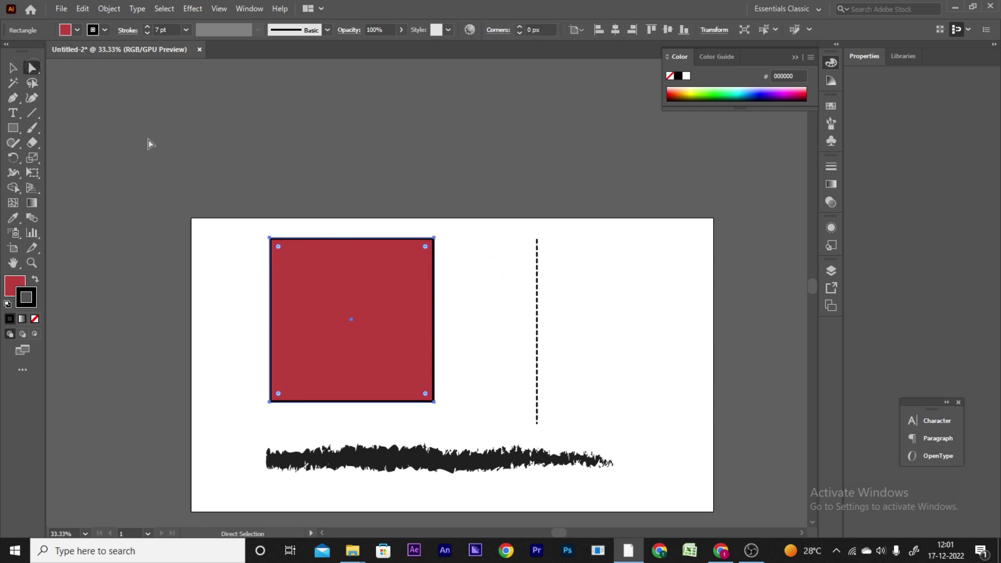
{"action": "left_click", "coordinate": [270, 238]}
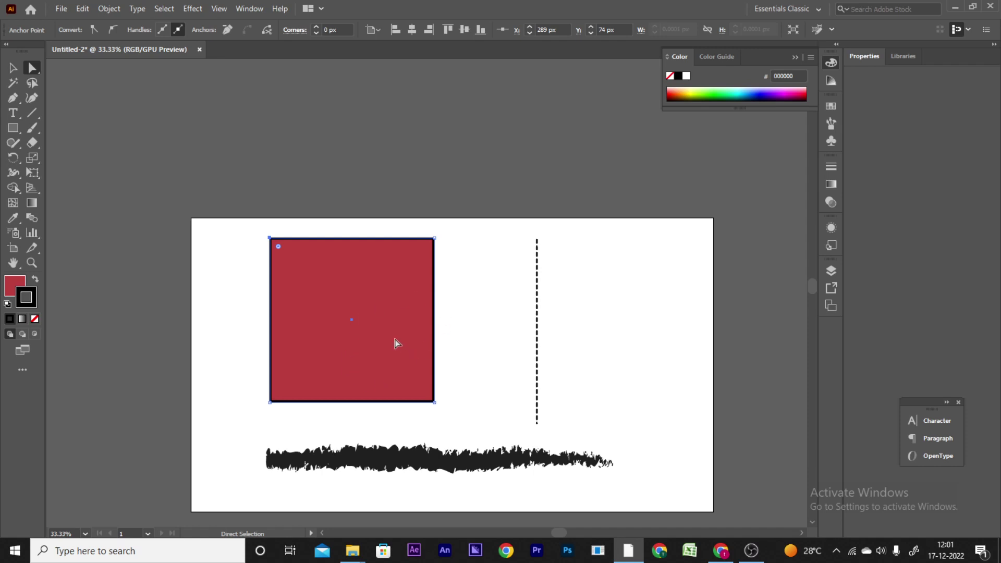
{"action": "left_click", "coordinate": [434, 402], "text": "shift"}
{"action": "left_click_drag", "start_coordinate": [434, 401], "coordinate": [340, 311]}
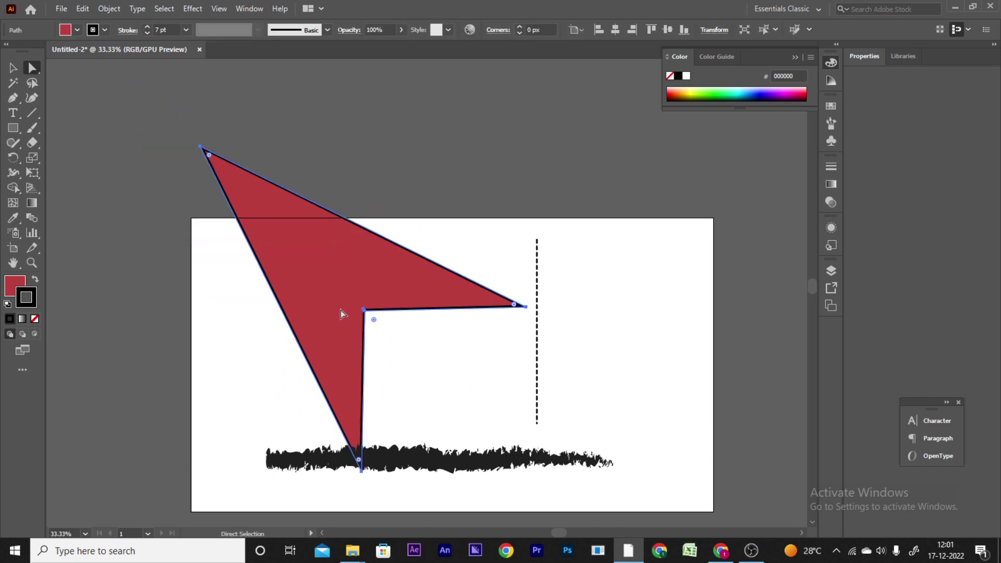
Step: Undo the arrowhead distortion of the red square and reselect the whole shape
{"action": "key", "text": "ctrl+z"}
{"action": "key", "text": "ctrl+z"}
{"action": "key", "text": "ctrl+z"}
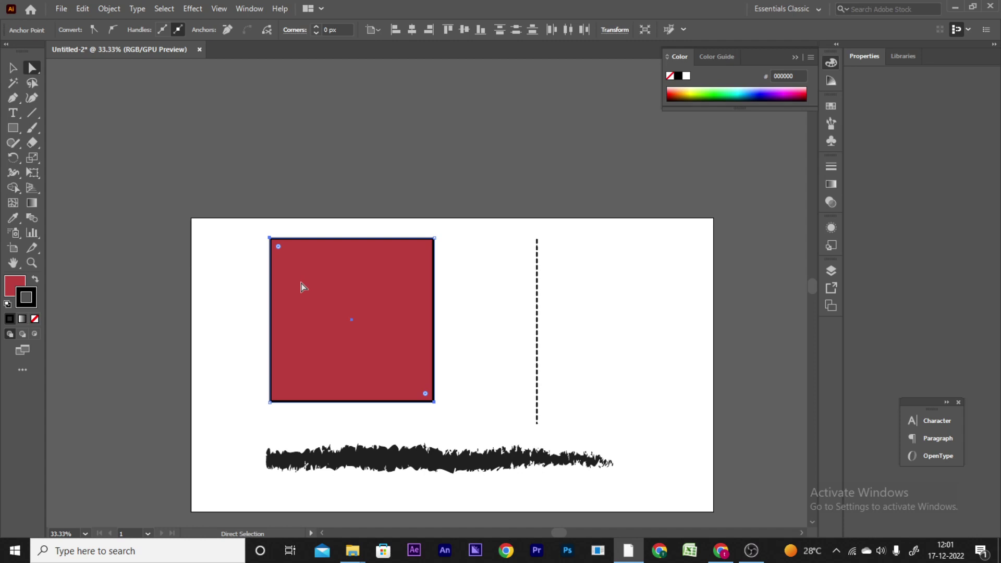
{"action": "left_click", "coordinate": [210, 260]}
{"action": "left_click", "coordinate": [361, 320]}
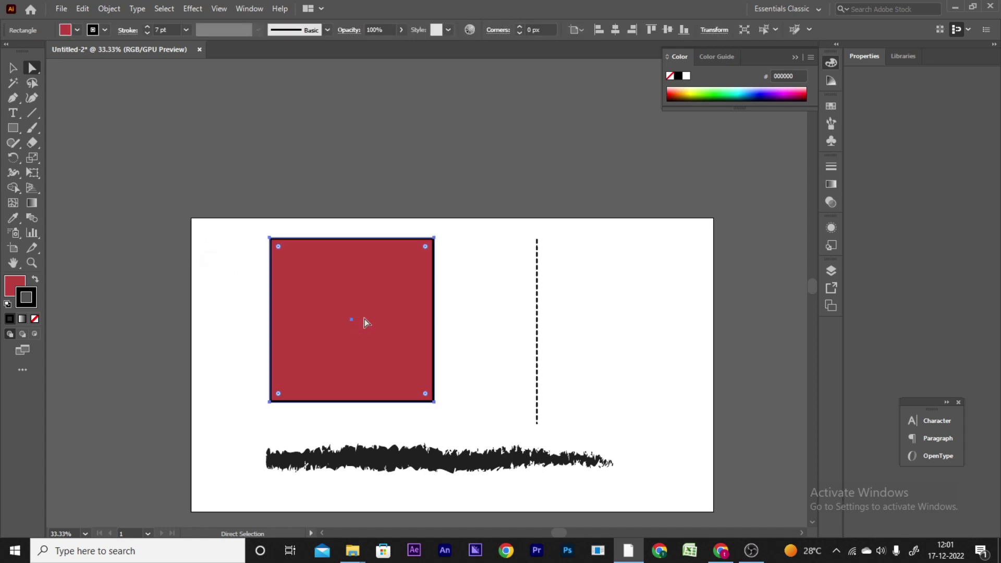
Step: Delete the red square, the dashed vertical line and the rough horizontal brush stroke from the artboard
{"action": "key", "text": "Delete"}
{"action": "left_click_drag", "start_coordinate": [523, 319], "coordinate": [560, 354]}
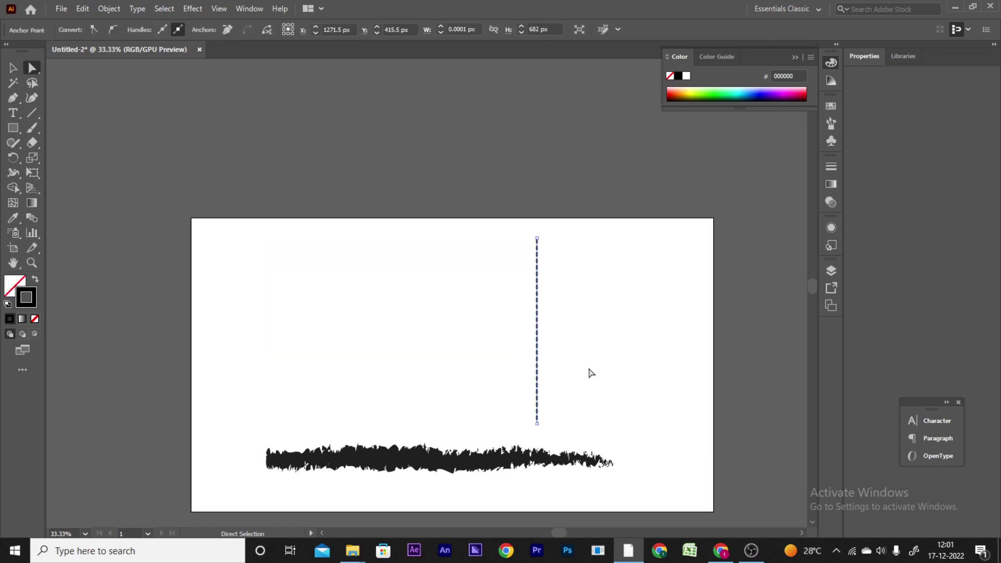
{"action": "mouse_move", "coordinate": [427, 397]}
{"action": "left_mouse_down"}
{"action": "mouse_move", "coordinate": [480, 502]}
{"action": "mouse_move", "coordinate": [472, 496]}
{"action": "left_mouse_up"}
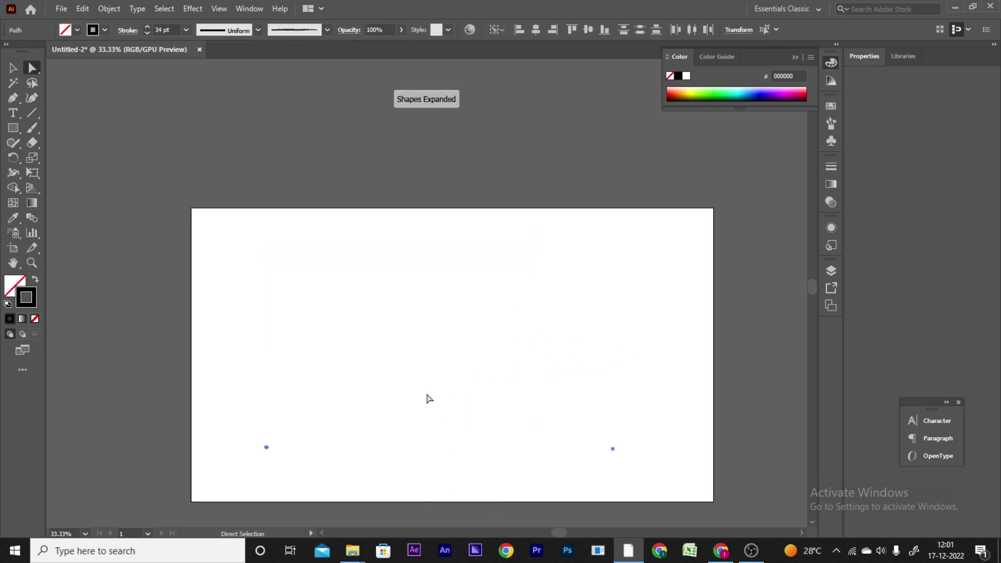
Step: Draw six separate rectangles of different sizes across the artboard with a black fill and no stroke
{"action": "left_click", "coordinate": [13, 85]}
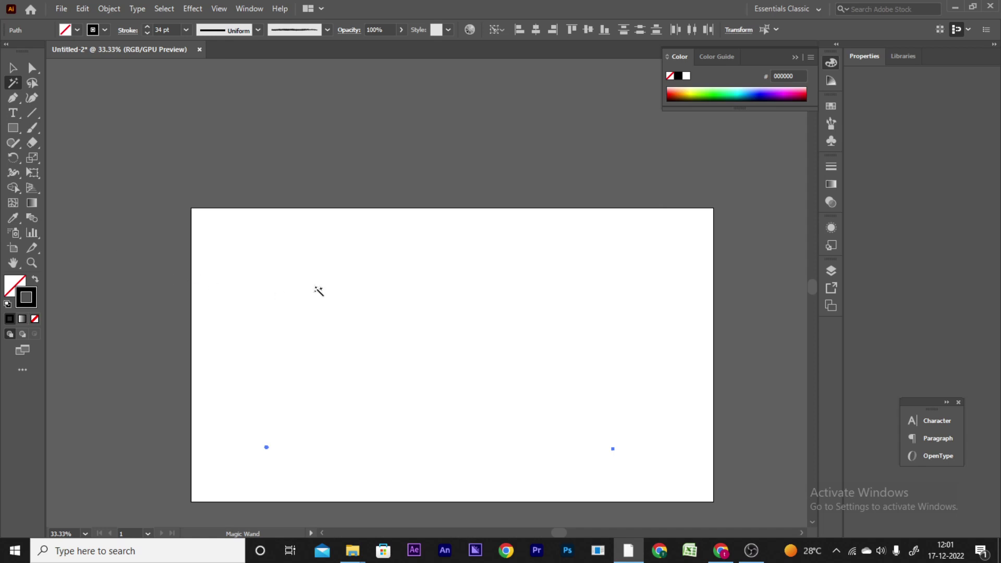
{"action": "left_click", "coordinate": [13, 128]}
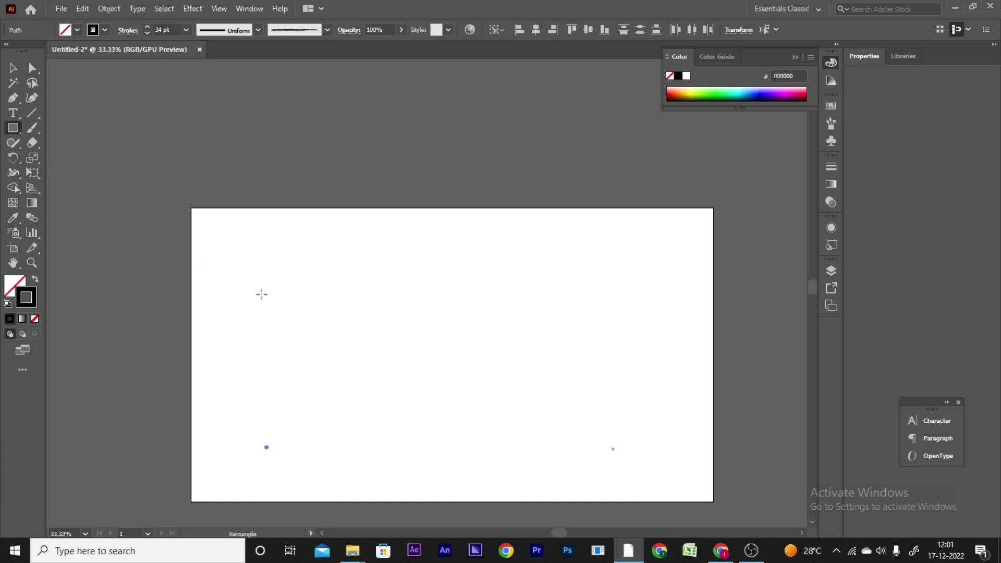
{"action": "left_click_drag", "start_coordinate": [260, 275], "coordinate": [338, 368]}
{"action": "left_click", "coordinate": [35, 280]}
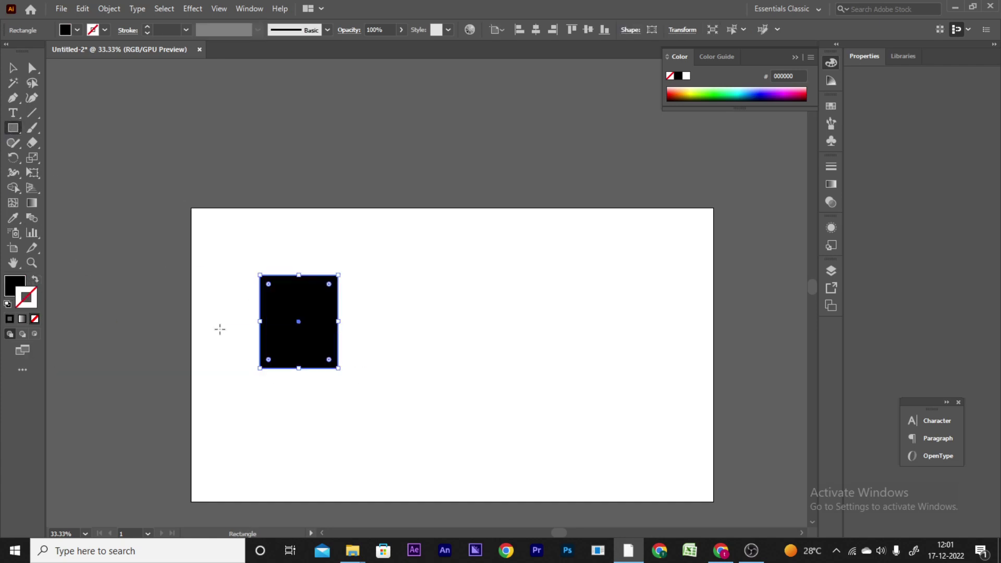
{"action": "left_click_drag", "start_coordinate": [430, 308], "coordinate": [495, 388]}
{"action": "left_click_drag", "start_coordinate": [632, 275], "coordinate": [653, 348]}
{"action": "left_click_drag", "start_coordinate": [449, 424], "coordinate": [508, 469]}
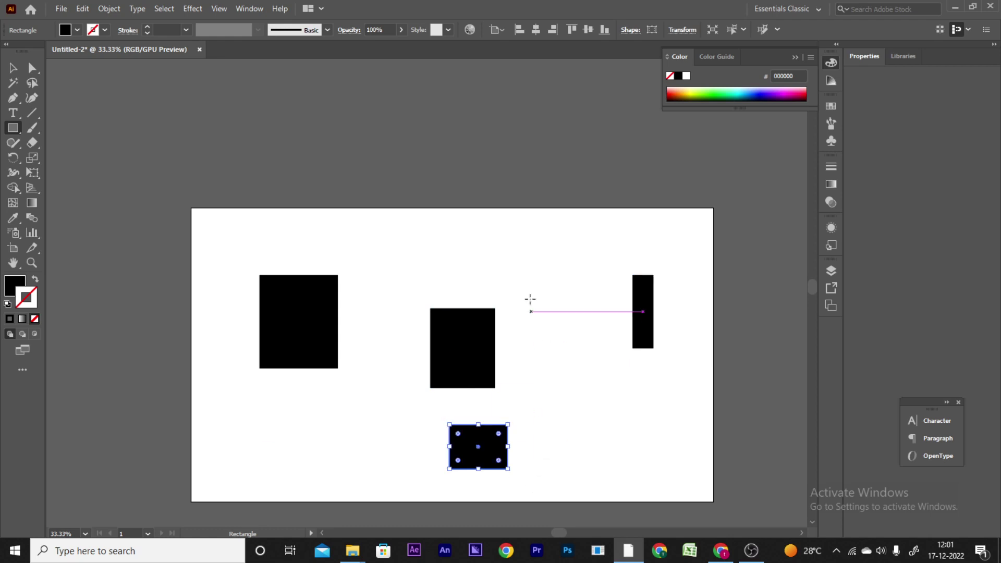
{"action": "left_click_drag", "start_coordinate": [525, 232], "coordinate": [549, 281]}
{"action": "left_click_drag", "start_coordinate": [292, 415], "coordinate": [327, 469]}
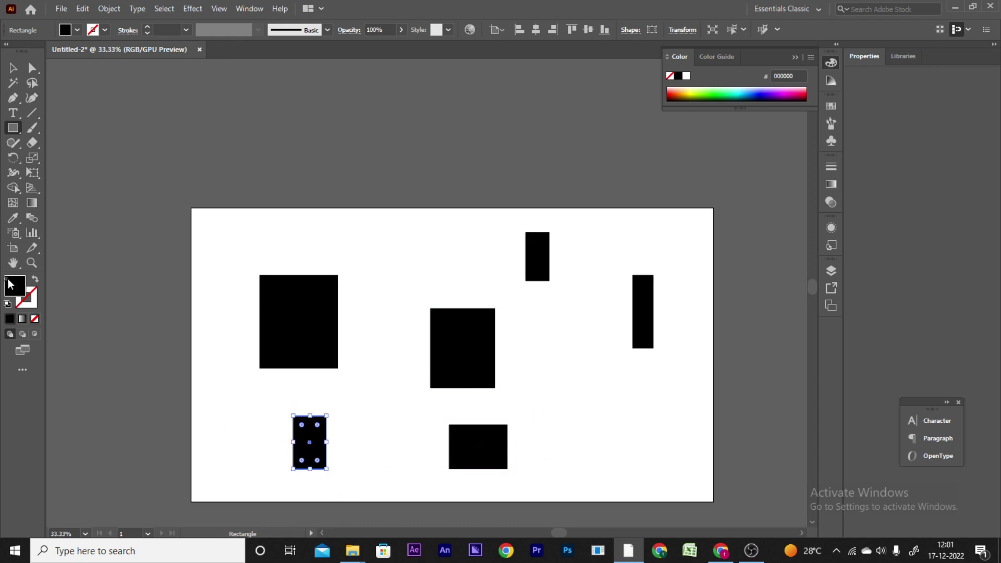
Step: Change the fill of the small rectangle near the artboard's lower left to dark blue 272789
{"action": "double_click", "coordinate": [15, 286]}
{"action": "left_click", "coordinate": [757, 265]}
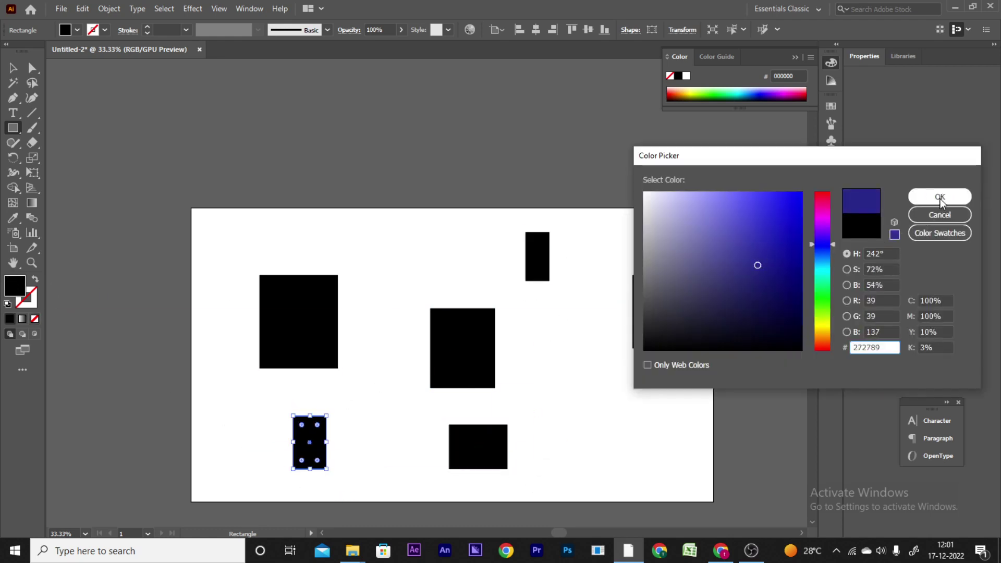
{"action": "left_click", "coordinate": [920, 198]}
Step: Draw seven more dark blue rectangles and one zero-width sliver between the black ones, including a large square at the artboard's upper right
{"action": "left_click_drag", "start_coordinate": [437, 213], "coordinate": [490, 284]}
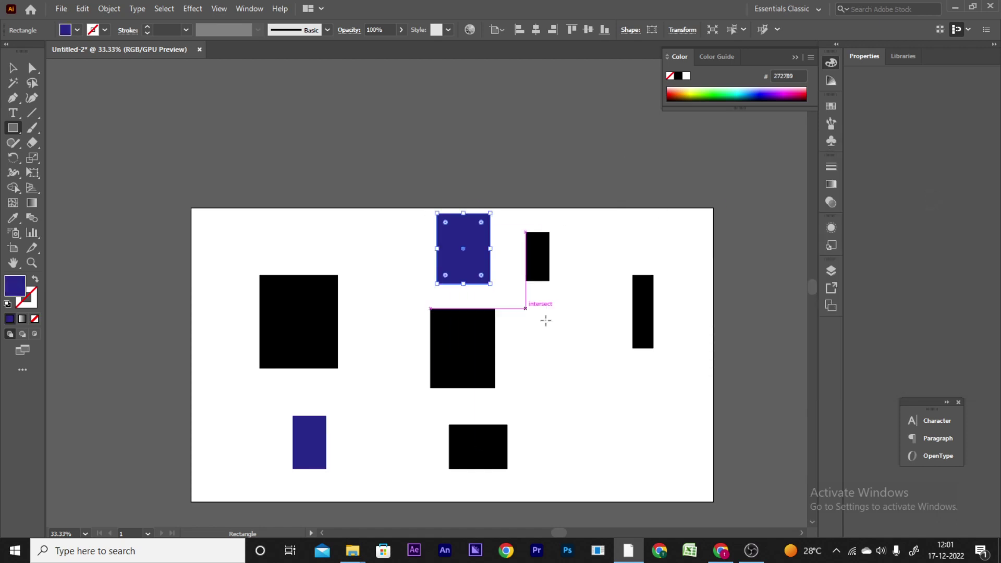
{"action": "left_click_drag", "start_coordinate": [594, 368], "coordinate": [621, 437]}
{"action": "left_click_drag", "start_coordinate": [374, 388], "coordinate": [388, 442]}
{"action": "left_click_drag", "start_coordinate": [374, 267], "coordinate": [389, 354]}
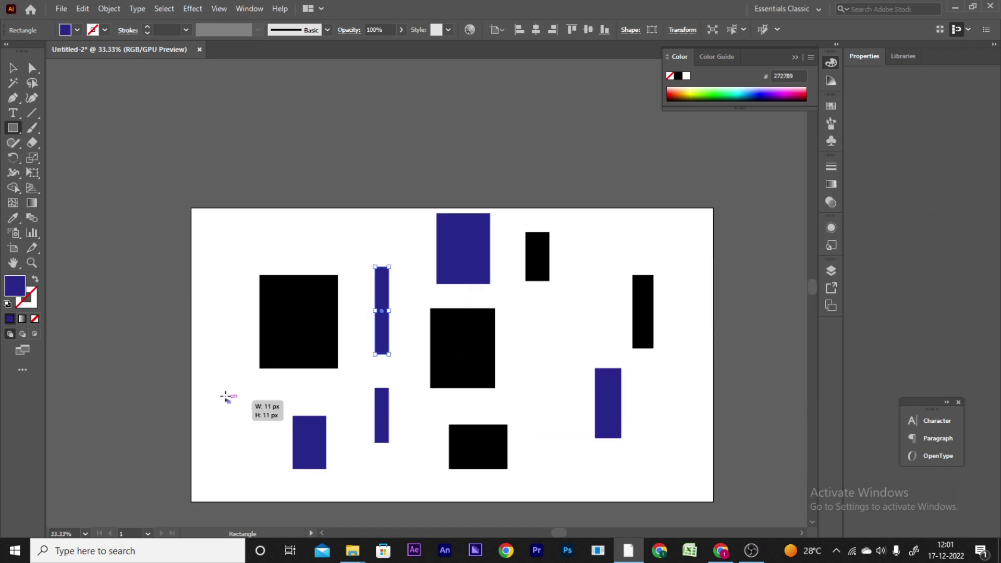
{"action": "left_click_drag", "start_coordinate": [228, 401], "coordinate": [242, 433]}
{"action": "left_click_drag", "start_coordinate": [240, 218], "coordinate": [257, 285]}
{"action": "left_click_drag", "start_coordinate": [569, 308], "coordinate": [569, 383]}
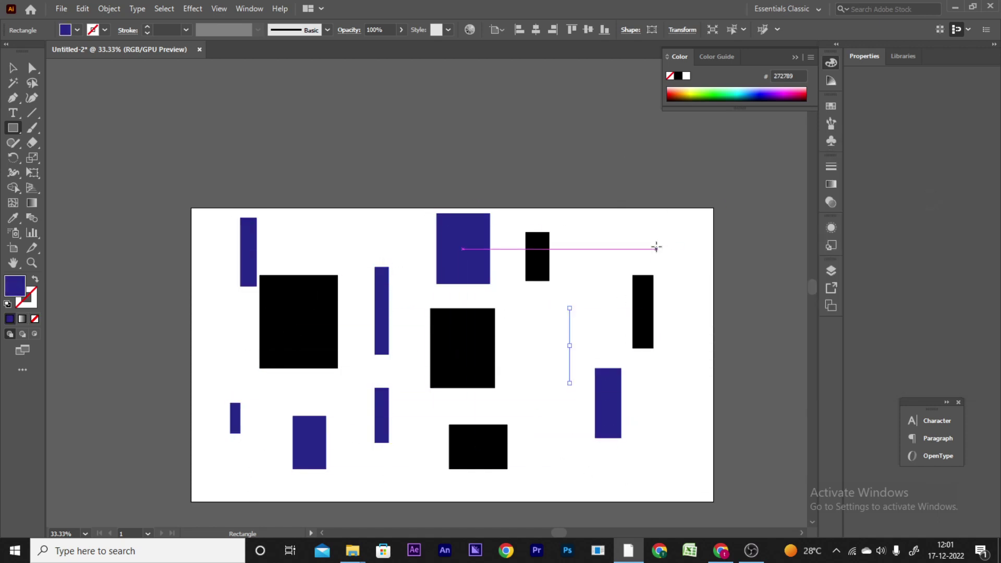
{"action": "left_click_drag", "start_coordinate": [633, 235], "coordinate": [725, 329]}
Step: Move the large dark blue square up over the artboard's upper edge, clear of the narrow black rectangle, and deselect it
{"action": "left_click", "coordinate": [14, 67]}
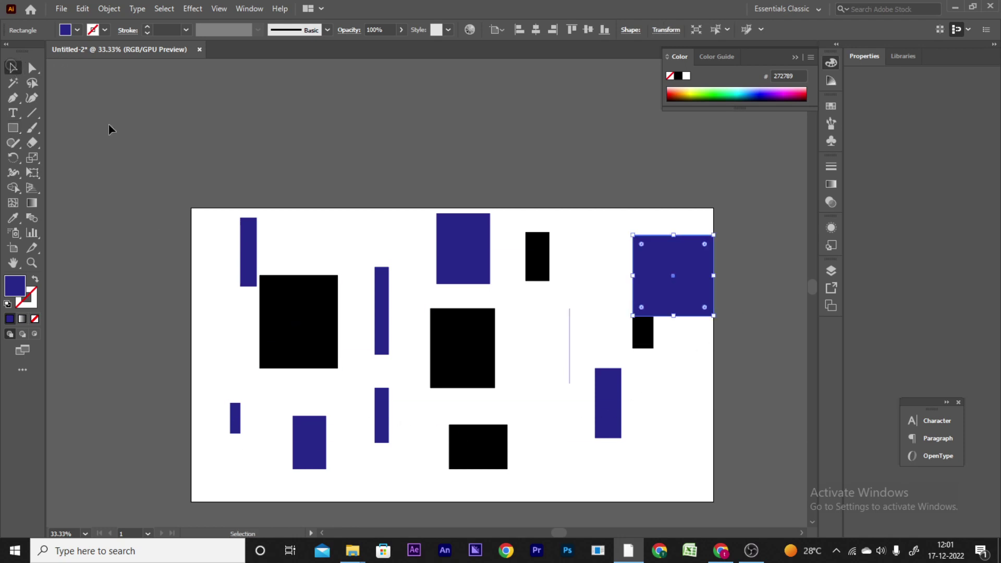
{"action": "left_click_drag", "start_coordinate": [683, 292], "coordinate": [671, 236]}
{"action": "left_click", "coordinate": [678, 364]}
{"action": "left_click_drag", "start_coordinate": [677, 365], "coordinate": [574, 305]}
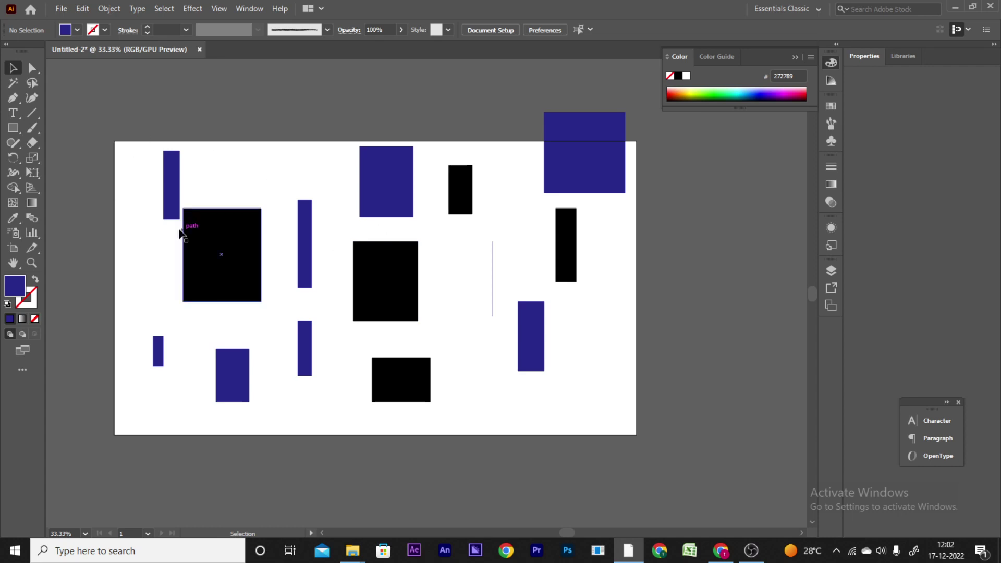
Step: Select all black rectangles at once with the Magic Wand, recolor them red c1272d and deselect them
{"action": "left_click", "coordinate": [13, 83]}
{"action": "left_click", "coordinate": [225, 283]}
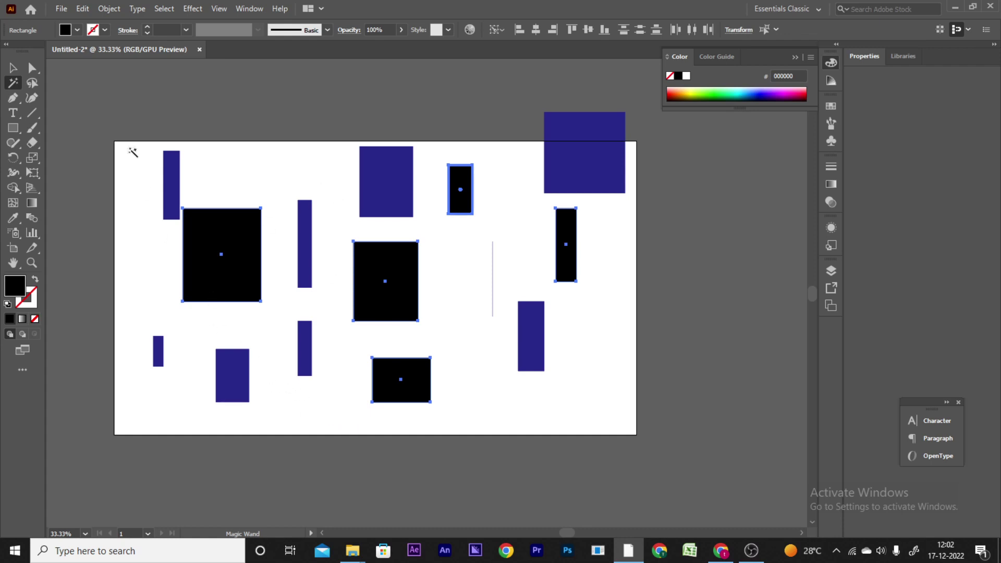
{"action": "left_click", "coordinate": [77, 30]}
{"action": "left_click", "coordinate": [78, 50]}
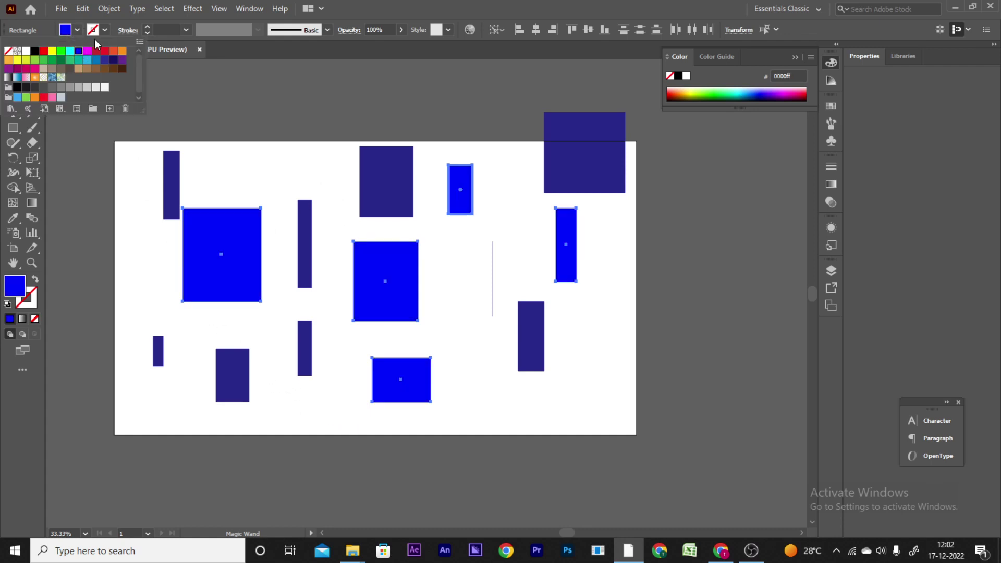
{"action": "left_click", "coordinate": [97, 51]}
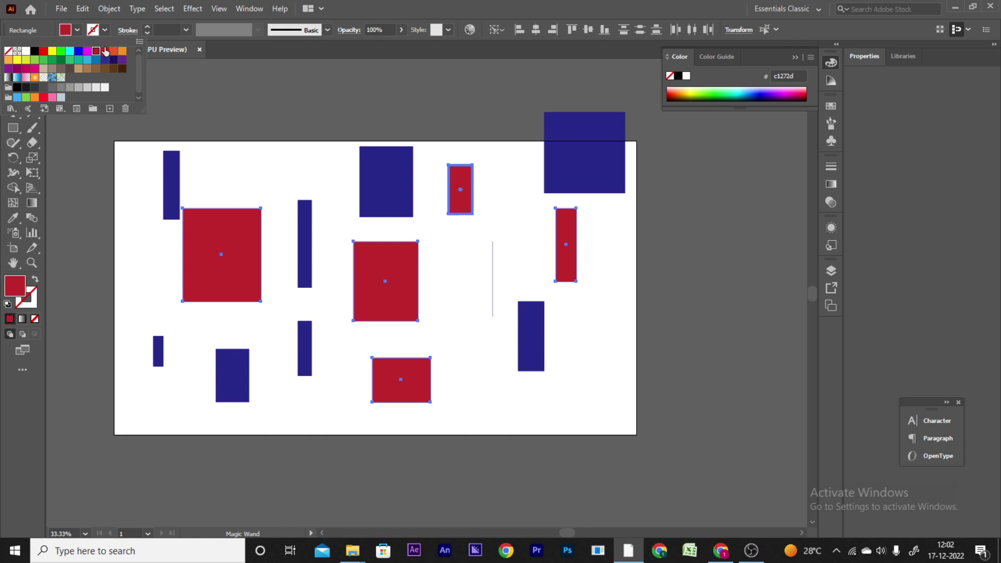
{"action": "left_click", "coordinate": [153, 190]}
Step: Select all the rectangles together with a Selection tool marquee
{"action": "left_click", "coordinate": [13, 68]}
{"action": "left_click", "coordinate": [116, 97]}
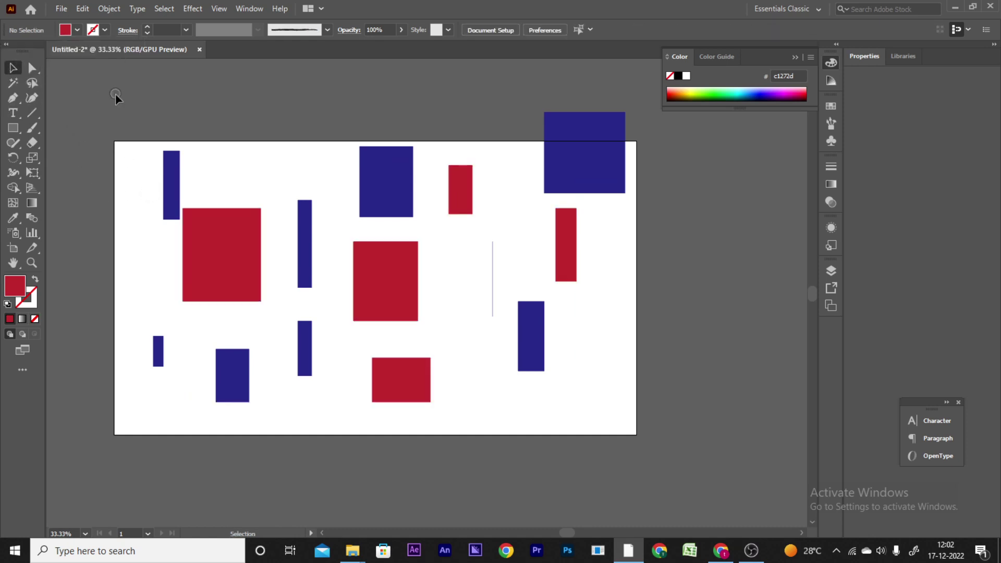
{"action": "left_click_drag", "start_coordinate": [100, 114], "coordinate": [558, 442]}
Step: Clear the selection, select the group of shapes on the artboard's right half with the Lasso tool, and deselect them
{"action": "left_click", "coordinate": [32, 83]}
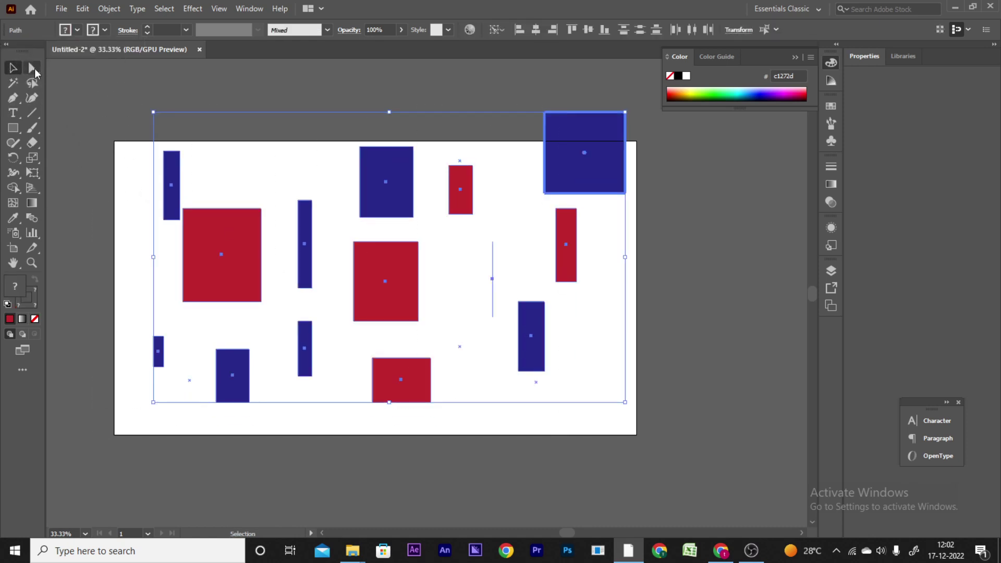
{"action": "left_click", "coordinate": [99, 86]}
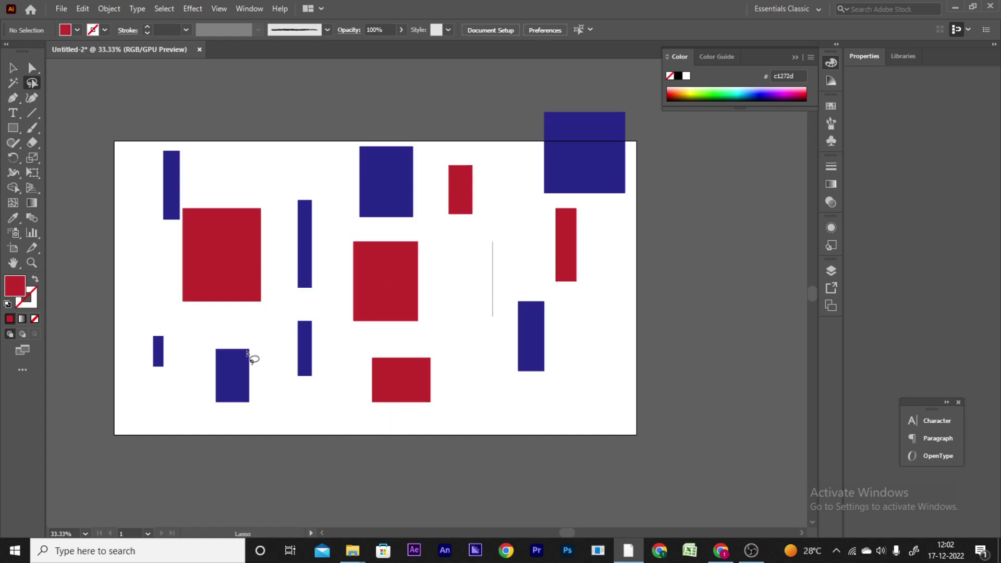
{"action": "mouse_move", "coordinate": [311, 484]}
{"action": "left_mouse_down"}
{"action": "mouse_move", "coordinate": [343, 435]}
{"action": "mouse_move", "coordinate": [356, 159]}
{"action": "mouse_move", "coordinate": [420, 105]}
{"action": "mouse_move", "coordinate": [541, 112]}
{"action": "mouse_move", "coordinate": [642, 149]}
{"action": "mouse_move", "coordinate": [656, 286]}
{"action": "mouse_move", "coordinate": [531, 407]}
{"action": "mouse_move", "coordinate": [319, 475]}
{"action": "left_mouse_up"}
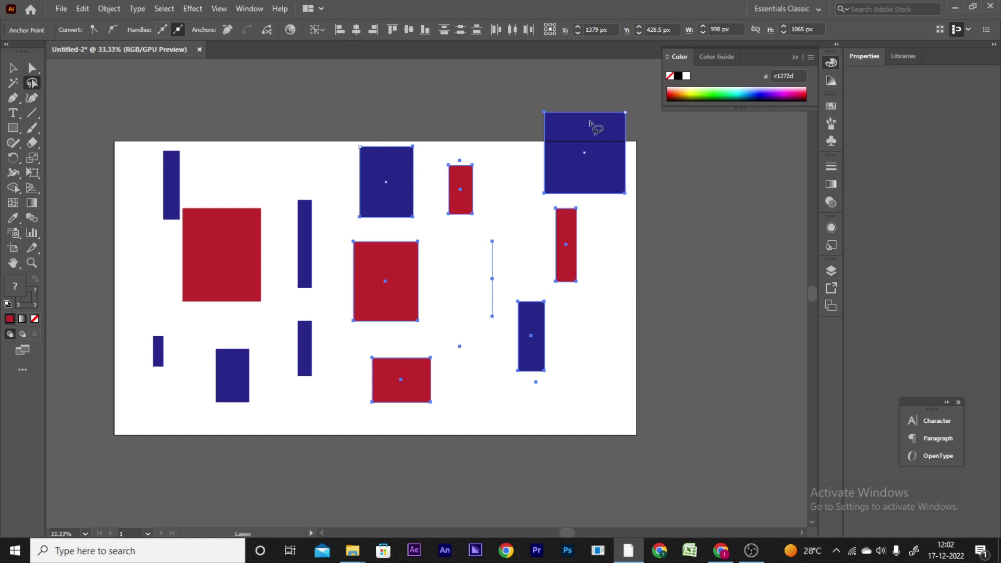
{"action": "mouse_move", "coordinate": [325, 414]}
{"action": "left_mouse_down"}
{"action": "mouse_move", "coordinate": [346, 221]}
{"action": "mouse_move", "coordinate": [393, 91]}
{"action": "mouse_move", "coordinate": [585, 104]}
{"action": "mouse_move", "coordinate": [666, 213]}
{"action": "mouse_move", "coordinate": [484, 393]}
{"action": "mouse_move", "coordinate": [317, 408]}
{"action": "left_mouse_up"}
{"action": "left_click", "coordinate": [370, 358]}
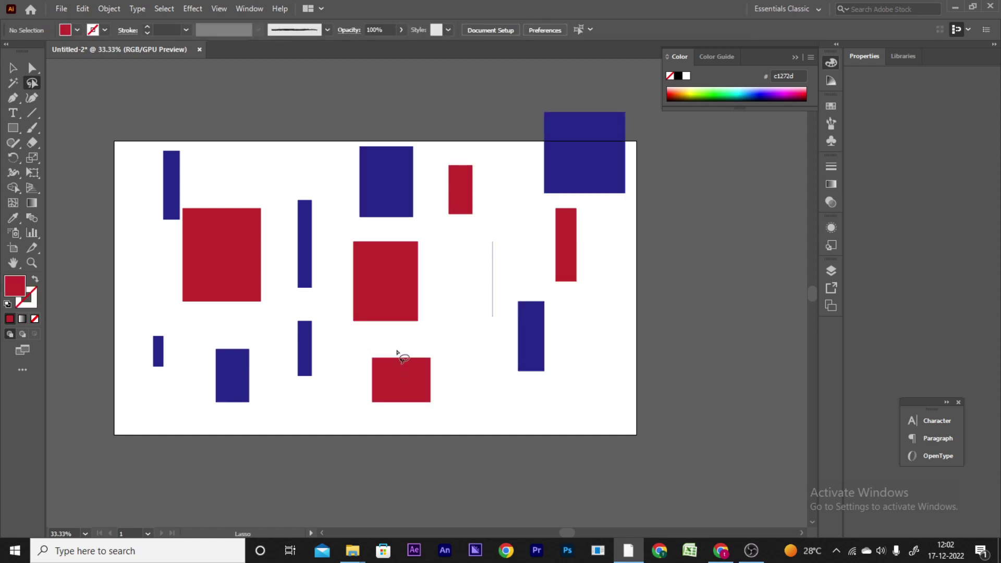
Step: Select every shape with a marquee, cut them all from the artboard and undo the cut
{"action": "left_click_drag", "start_coordinate": [105, 116], "coordinate": [657, 458]}
{"action": "key", "text": "ctrl+x"}
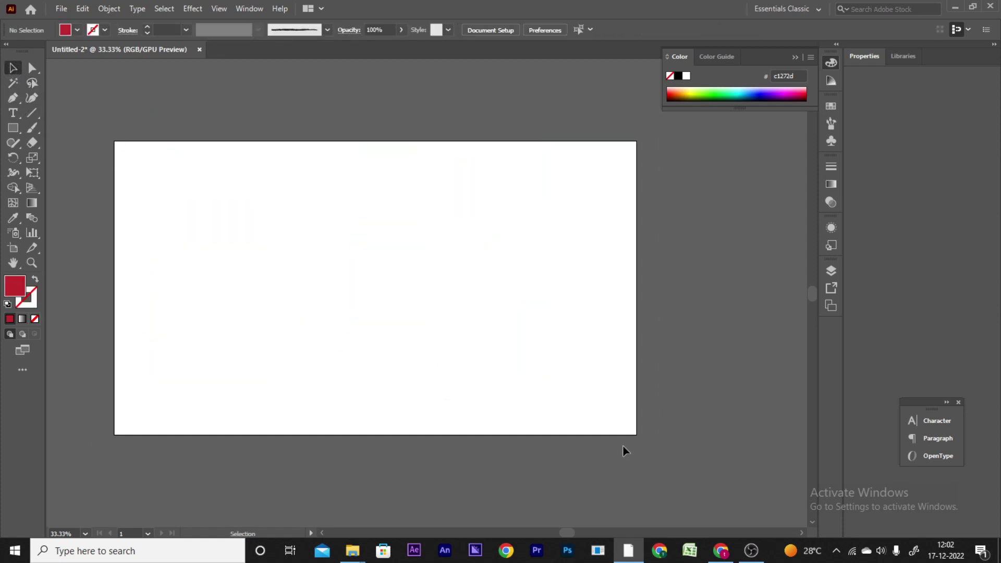
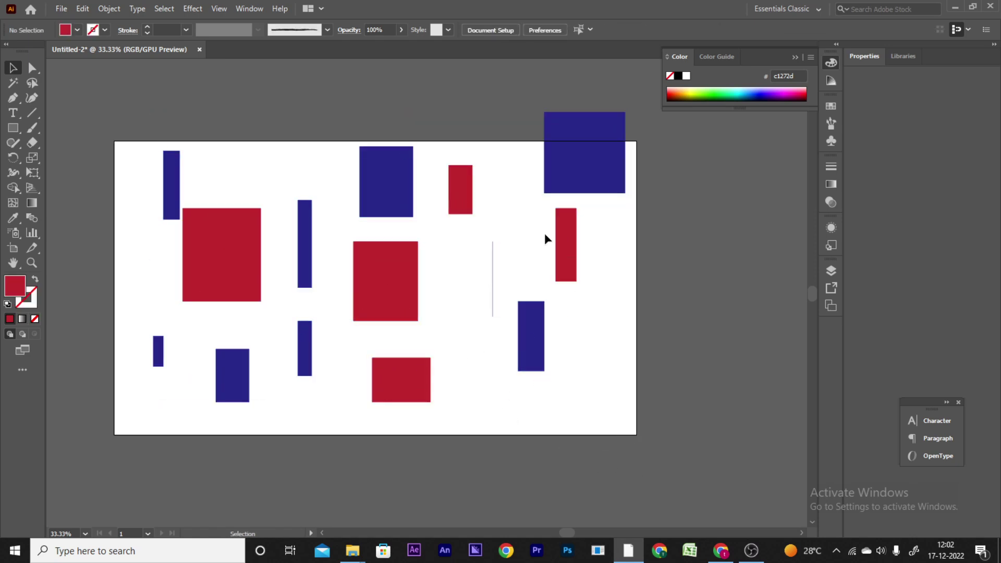
Step: Move the large dark blue square down over the narrow red rectangle, leaving only the rectangle's lower end uncovered
{"action": "left_click", "coordinate": [572, 319]}
{"action": "scroll", "coordinate": [589, 302], "scroll_direction": "right", "scroll_amount": 3}
{"action": "scroll", "coordinate": [589, 302], "scroll_direction": "up", "scroll_amount": 1}
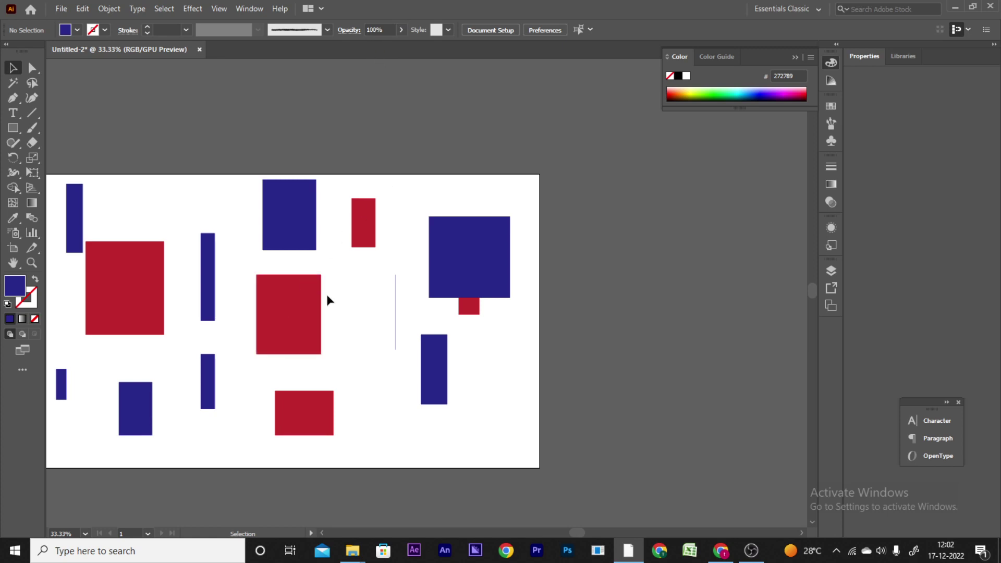
Step: Shift the large dark blue square and the narrow red rectangle beneath it slightly up and to the left
{"action": "left_click", "coordinate": [454, 275]}
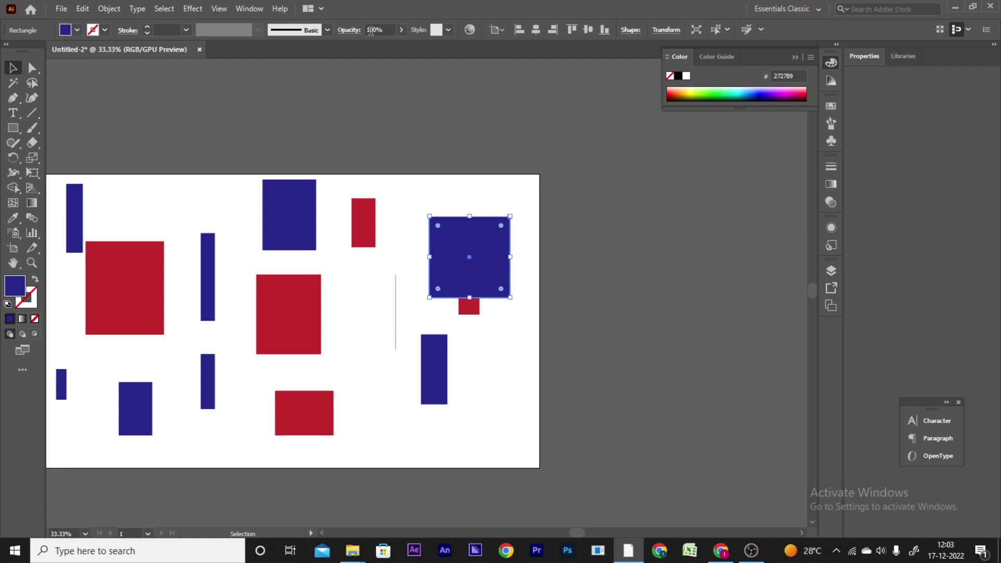
{"action": "mouse_move", "coordinate": [446, 250]}
{"action": "left_mouse_down"}
{"action": "mouse_move", "coordinate": [424, 152]}
{"action": "mouse_move", "coordinate": [413, 182]}
{"action": "mouse_move", "coordinate": [454, 260]}
{"action": "left_mouse_up"}
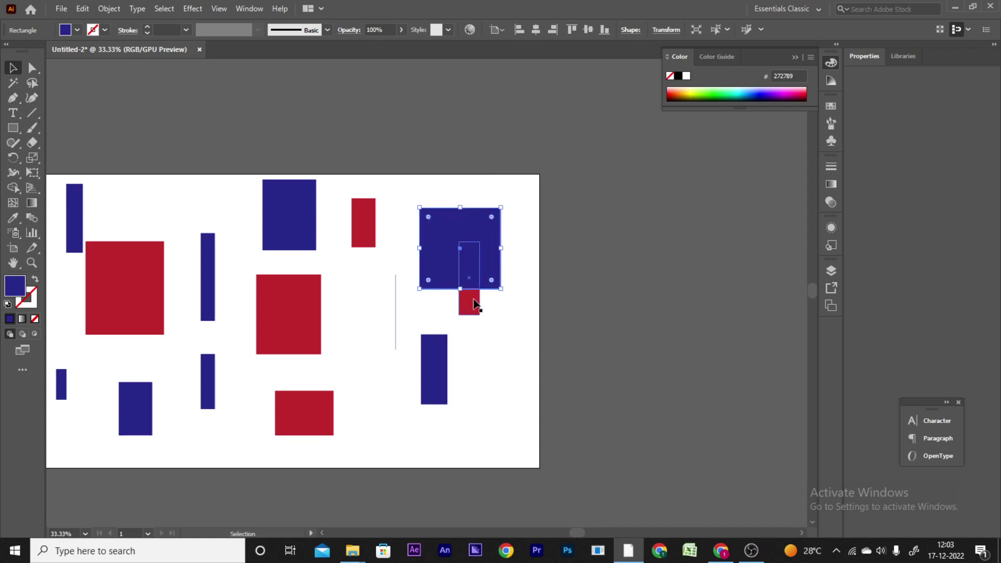
{"action": "left_click_drag", "start_coordinate": [474, 303], "coordinate": [464, 294]}
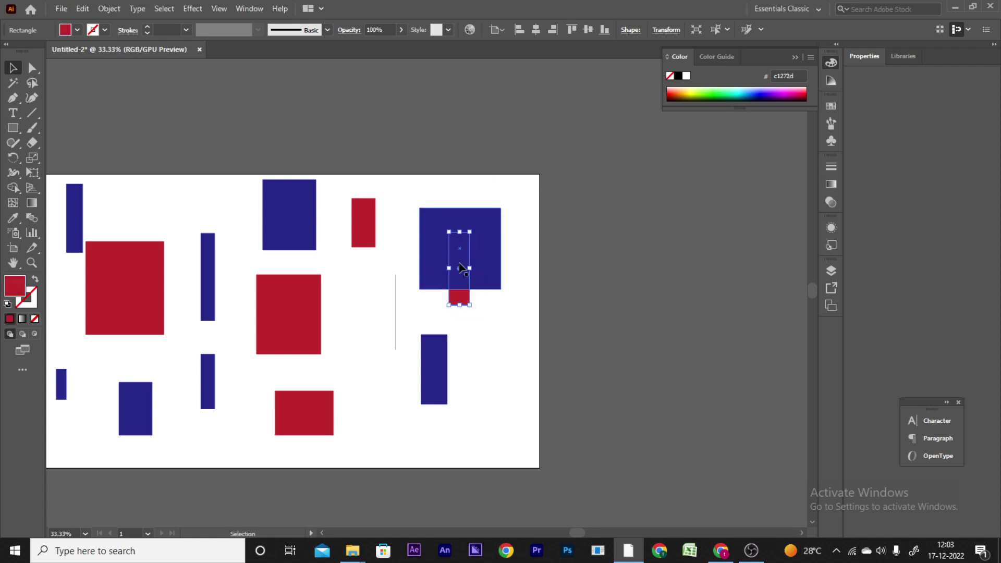
Step: Examine up close how the dark blue square covers the red rectangle, selecting each shape in turn
{"action": "scroll", "coordinate": [439, 226], "scroll_direction": "up", "scroll_amount": 3}
{"action": "left_click_drag", "start_coordinate": [553, 377], "coordinate": [387, 335]}
{"action": "left_click_drag", "start_coordinate": [192, 288], "coordinate": [272, 275]}
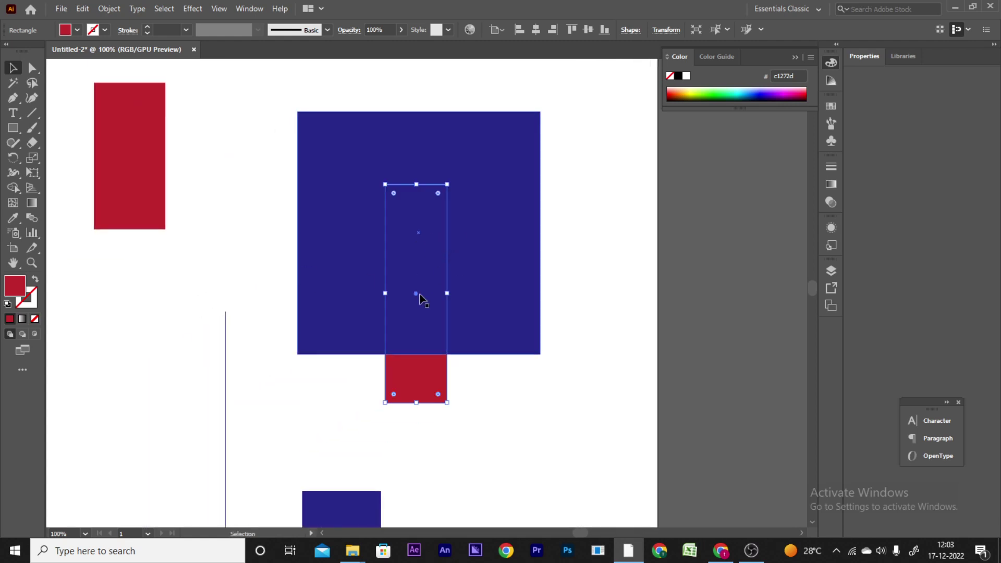
{"action": "left_click", "coordinate": [484, 269]}
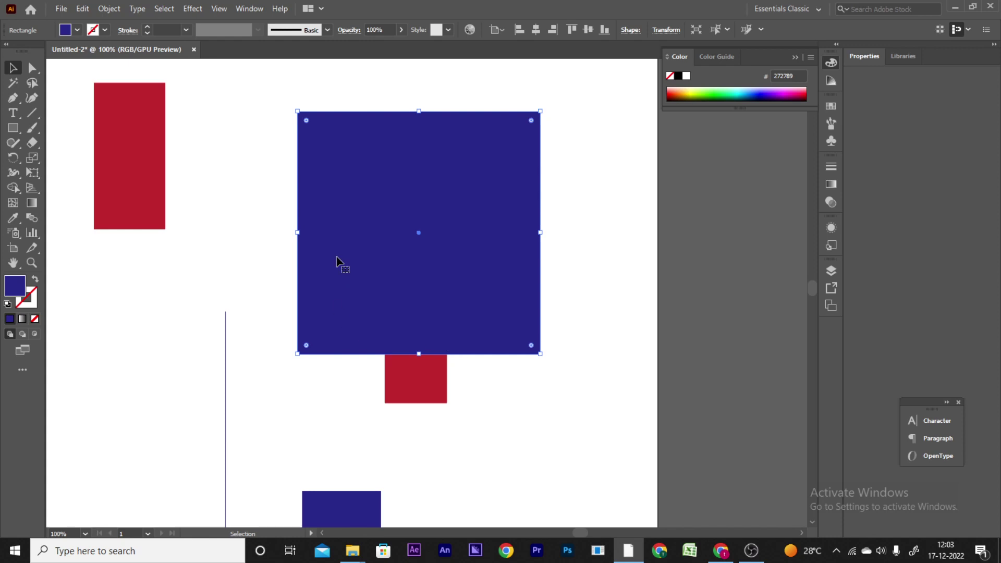
{"action": "left_click", "coordinate": [386, 362]}
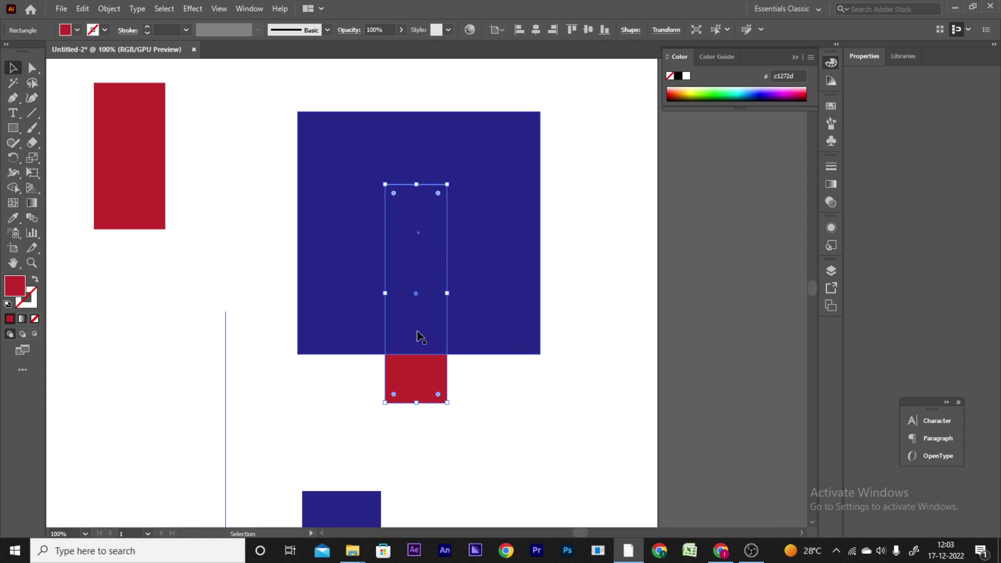
{"action": "left_click", "coordinate": [610, 203]}
Step: Lower the large dark blue square's opacity to 46%, deselect it and select it again
{"action": "left_click", "coordinate": [495, 187]}
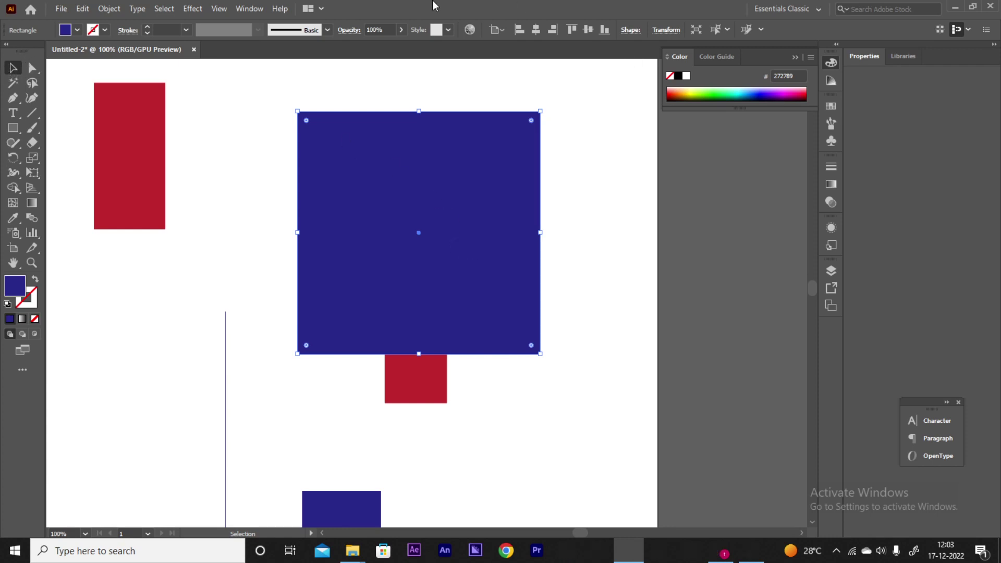
{"action": "left_click", "coordinate": [400, 29]}
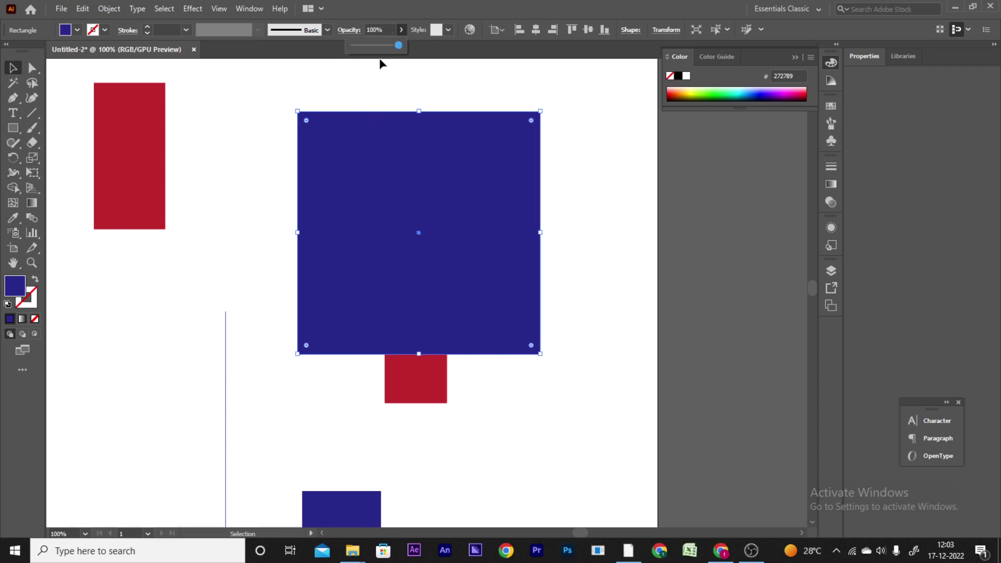
{"action": "left_click_drag", "start_coordinate": [397, 46], "coordinate": [382, 46]}
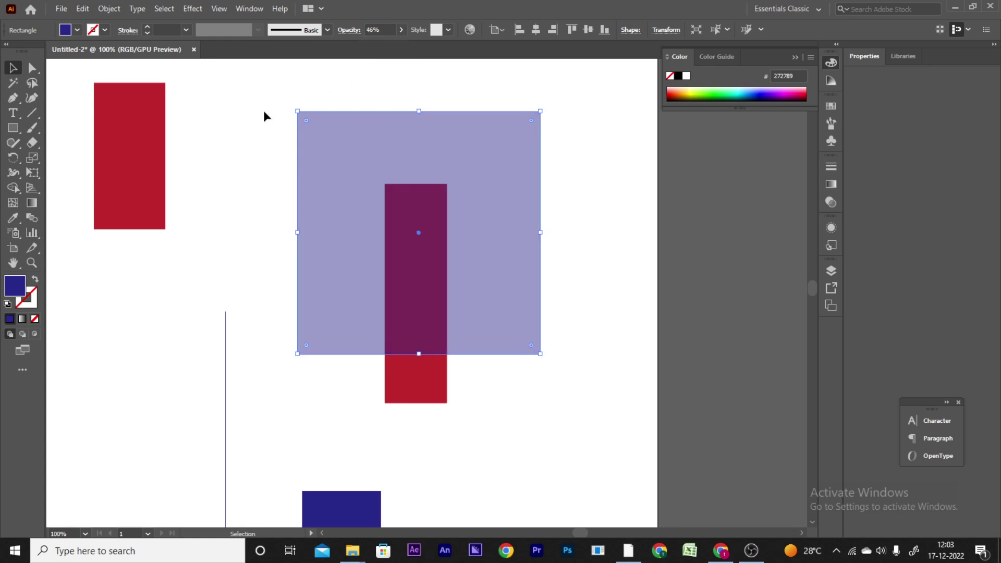
{"action": "left_click", "coordinate": [266, 117]}
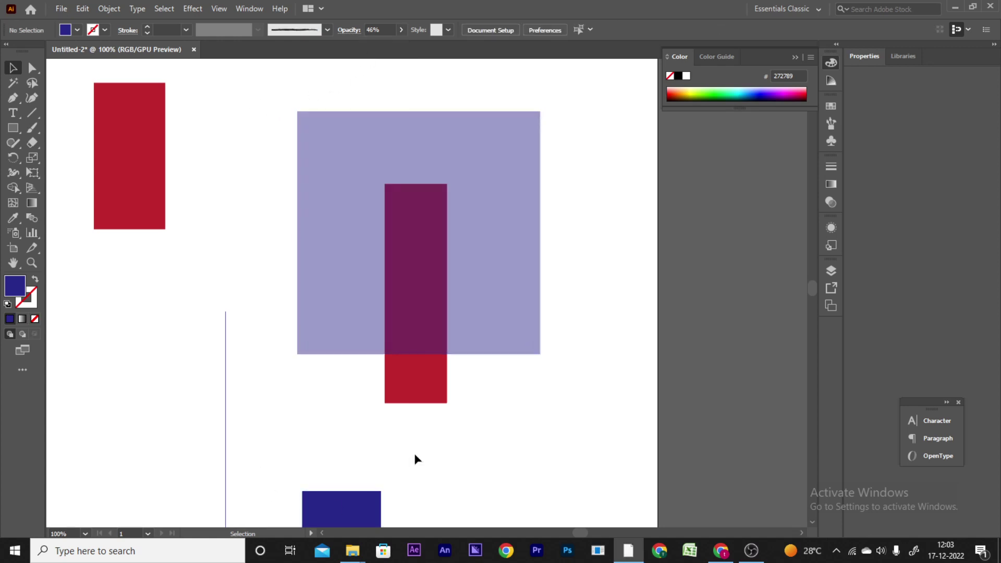
{"action": "left_click", "coordinate": [358, 233]}
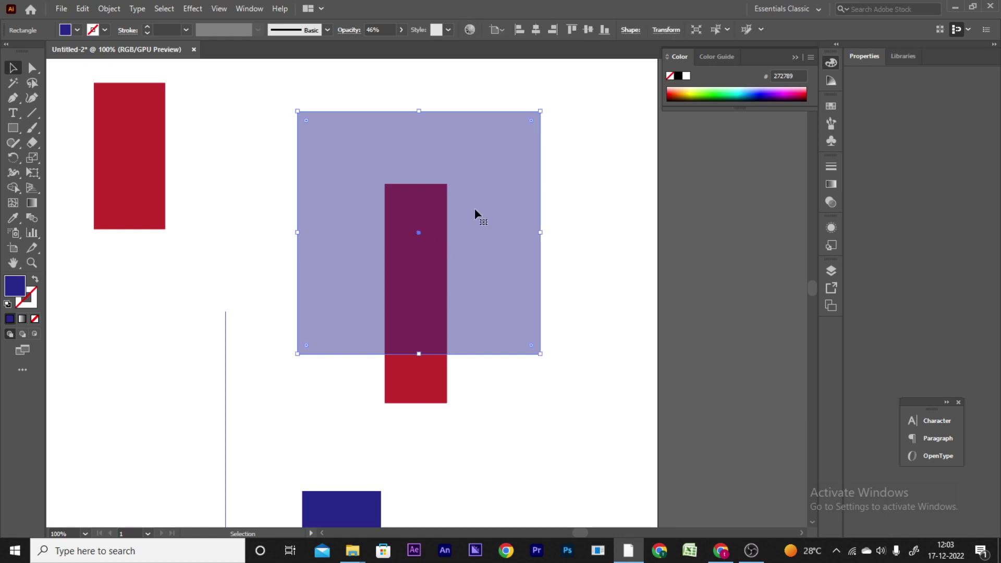
Step: Show the Layers panel and detach it from the dock as a floating panel beside the artboard
{"action": "left_click", "coordinate": [583, 232]}
{"action": "left_click", "coordinate": [479, 282]}
{"action": "left_click", "coordinate": [834, 270]}
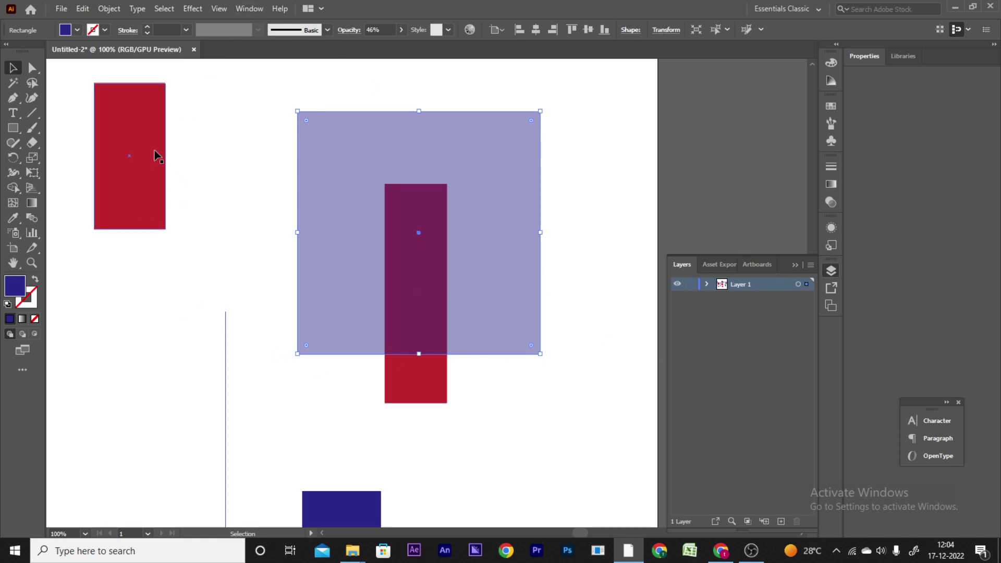
{"action": "left_click", "coordinate": [248, 9]}
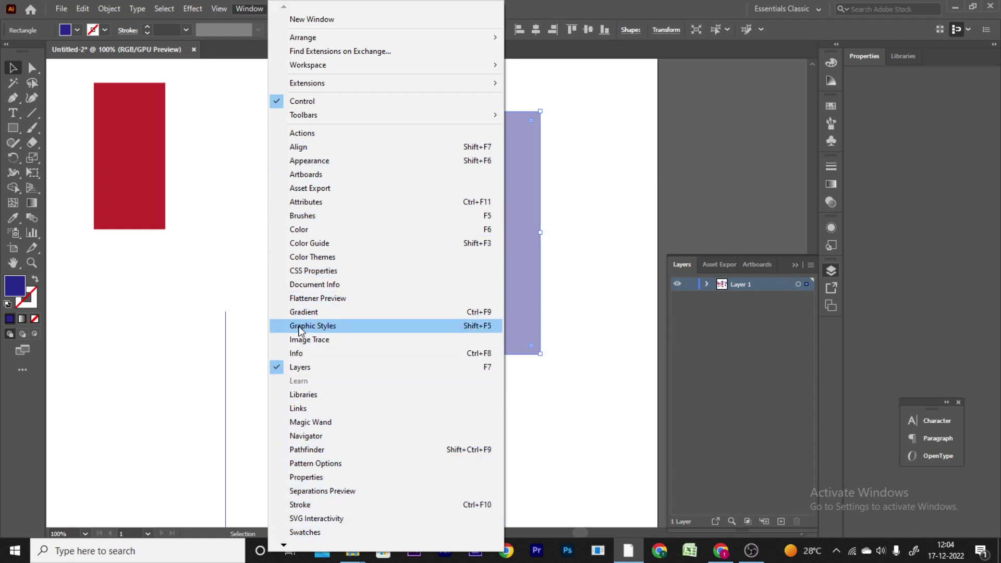
{"action": "left_click", "coordinate": [305, 365]}
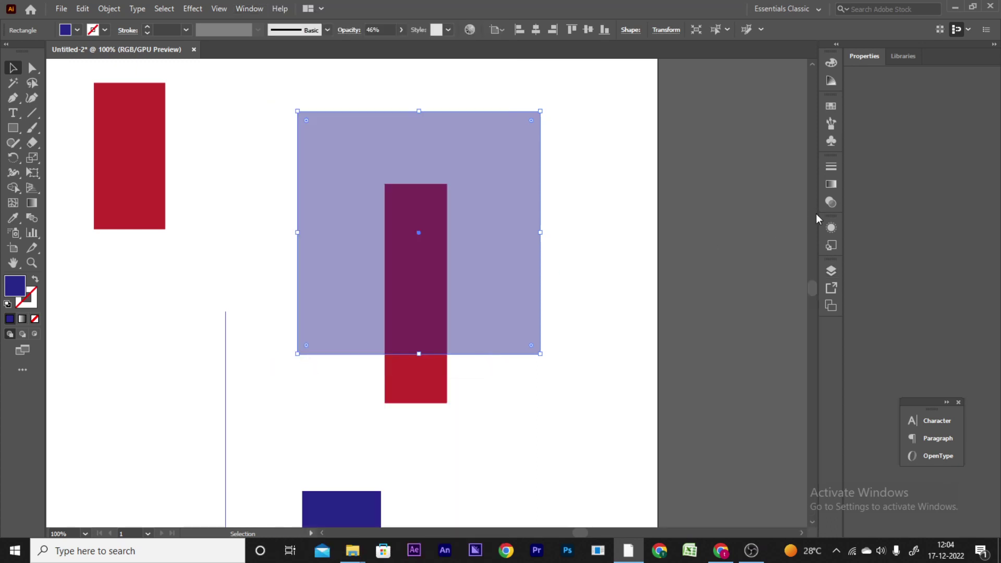
{"action": "left_click", "coordinate": [829, 272]}
{"action": "left_click_drag", "start_coordinate": [794, 274], "coordinate": [741, 121]}
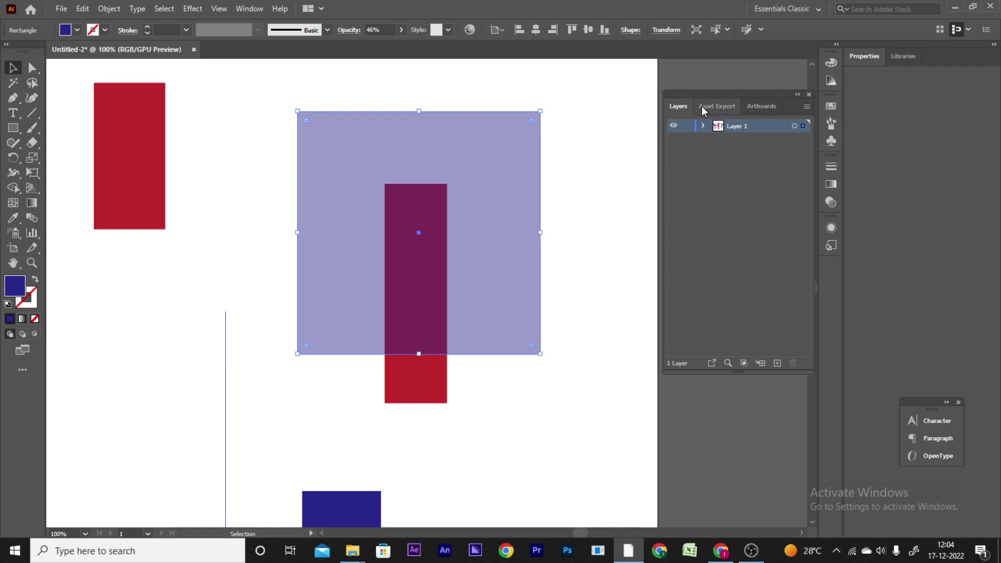
Step: Expand Layer 1 to list the objects it contains and look through the list
{"action": "left_click", "coordinate": [705, 126]}
{"action": "left_click", "coordinate": [705, 126]}
{"action": "left_click", "coordinate": [705, 127]}
{"action": "left_click", "coordinate": [704, 126]}
{"action": "left_click", "coordinate": [705, 127]}
{"action": "left_click", "coordinate": [705, 127]}
{"action": "left_click", "coordinate": [704, 127]}
{"action": "left_click", "coordinate": [704, 127]}
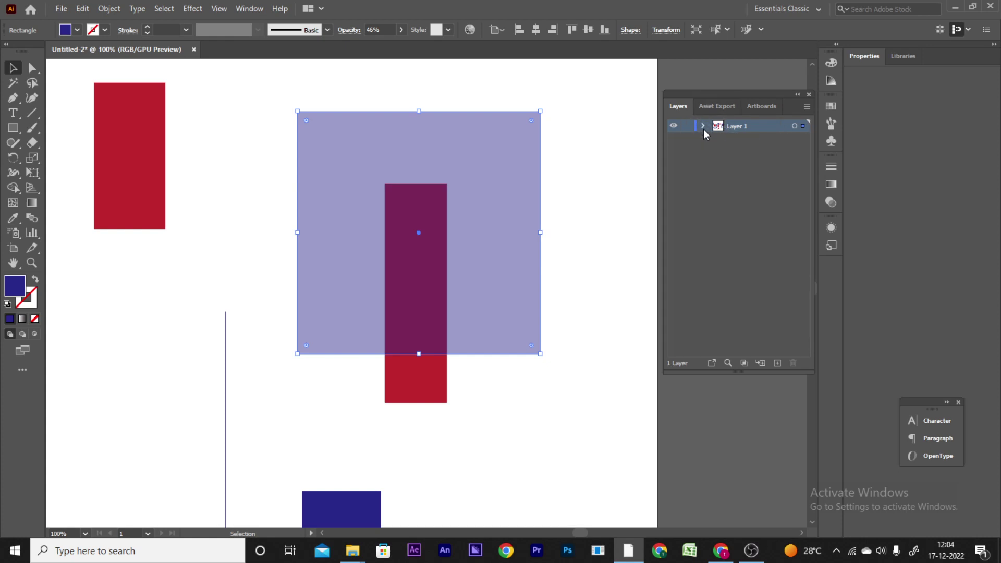
{"action": "left_click", "coordinate": [704, 126]}
{"action": "left_click", "coordinate": [704, 126]}
{"action": "left_click", "coordinate": [704, 126]}
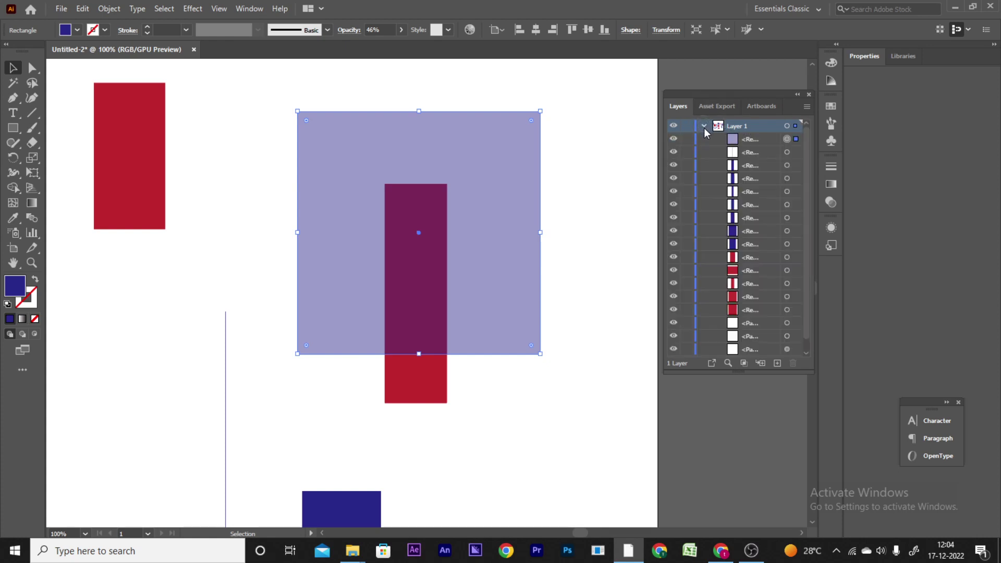
{"action": "left_click", "coordinate": [704, 127]}
{"action": "left_click", "coordinate": [703, 126]}
{"action": "left_click", "coordinate": [703, 126]}
{"action": "left_click", "coordinate": [704, 127]}
{"action": "left_click_drag", "start_coordinate": [805, 171], "coordinate": [799, 233]}
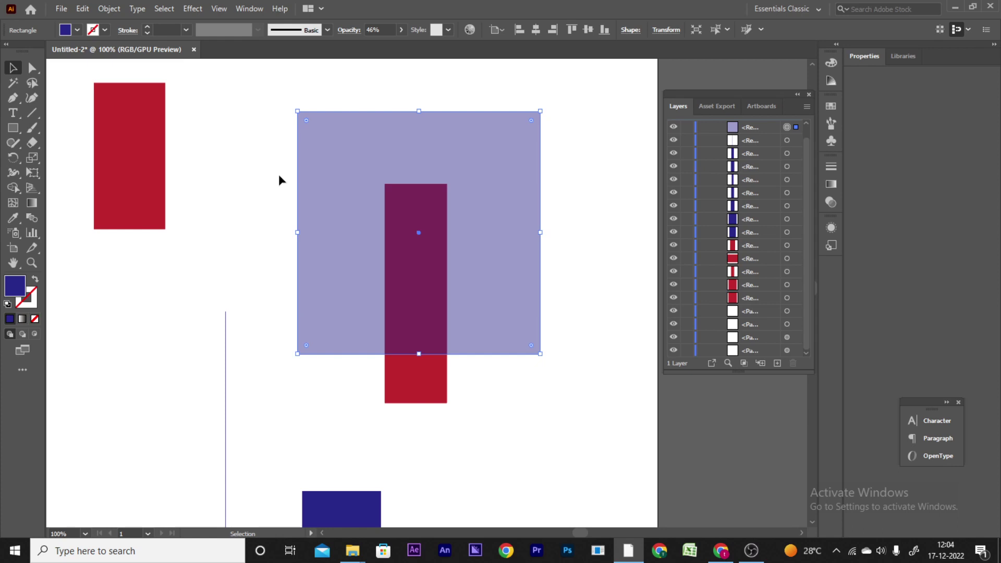
Step: Select several red and blue rectangles in turn to see which entries of Layer 1 they correspond to
{"action": "key", "text": "ctrl+minus"}
{"action": "key", "text": "ctrl+minus"}
{"action": "left_click_drag", "start_coordinate": [304, 462], "coordinate": [511, 314]}
{"action": "scroll", "coordinate": [442, 335], "scroll_direction": "up", "scroll_amount": 3}
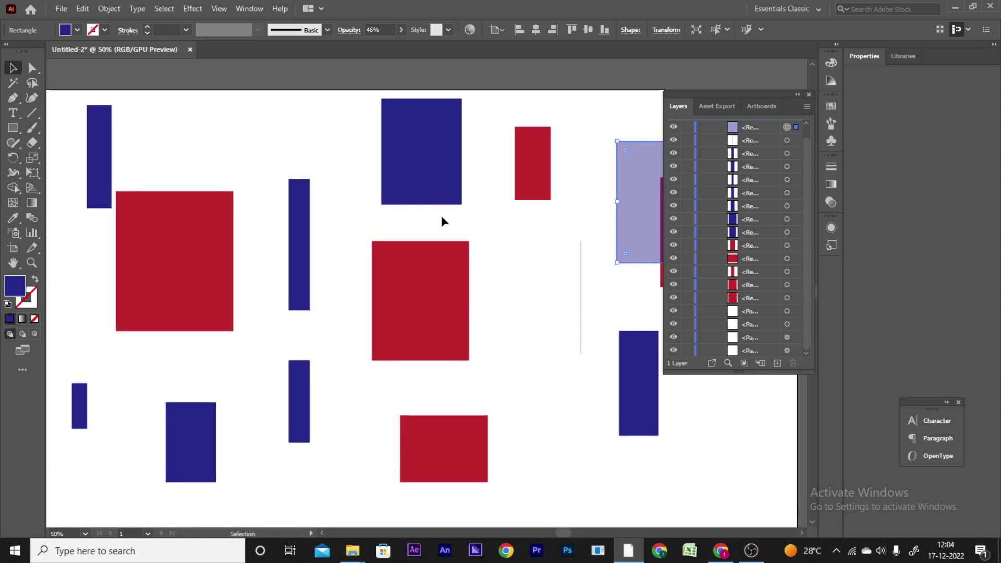
{"action": "left_click", "coordinate": [152, 305]}
{"action": "left_click", "coordinate": [417, 314]}
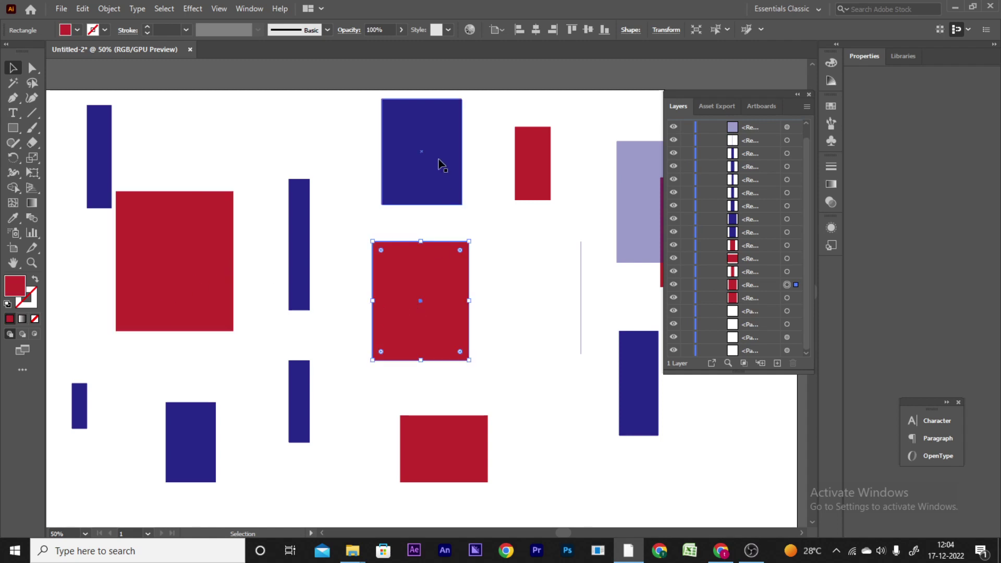
{"action": "left_click_drag", "start_coordinate": [440, 163], "coordinate": [438, 162]}
{"action": "left_click", "coordinate": [306, 259]}
{"action": "left_click", "coordinate": [521, 174]}
{"action": "left_click", "coordinate": [435, 310]}
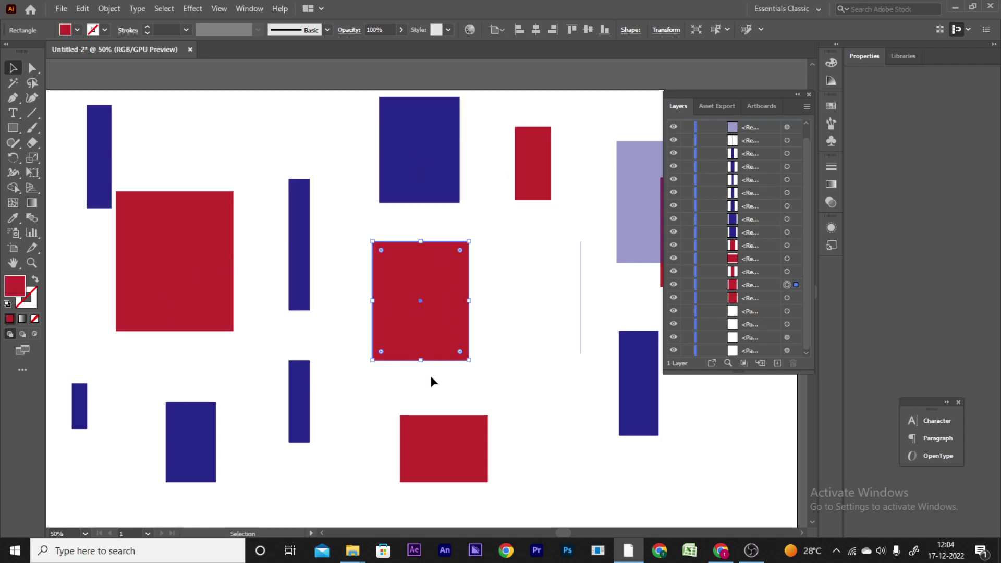
Step: Raise the translucent blue square's opacity to 100% and deselect it
{"action": "left_click_drag", "start_coordinate": [570, 314], "coordinate": [471, 275]}
{"action": "left_click", "coordinate": [531, 209]}
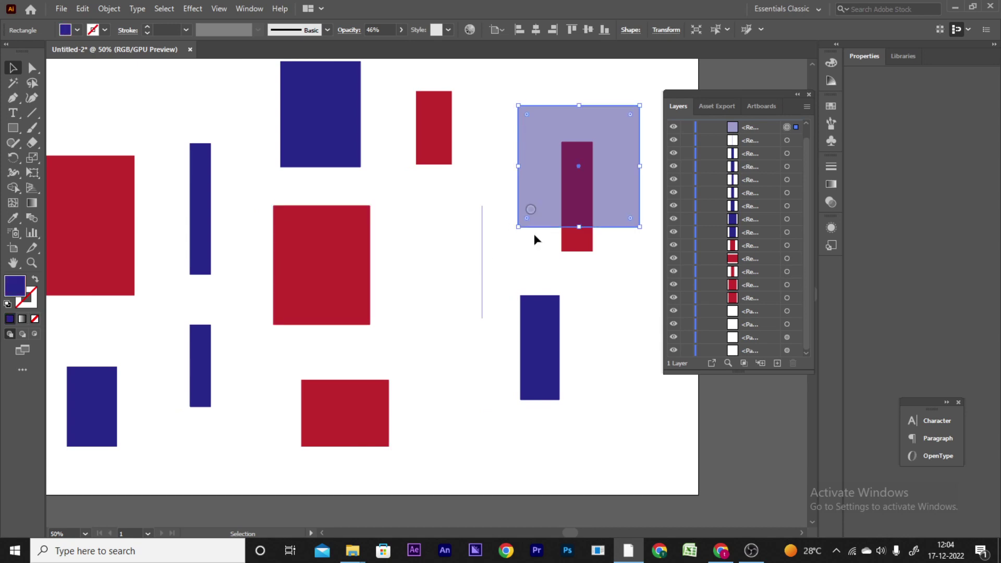
{"action": "left_click", "coordinate": [401, 30]}
{"action": "left_click_drag", "start_coordinate": [373, 41], "coordinate": [445, 41]}
{"action": "left_click", "coordinate": [416, 269]}
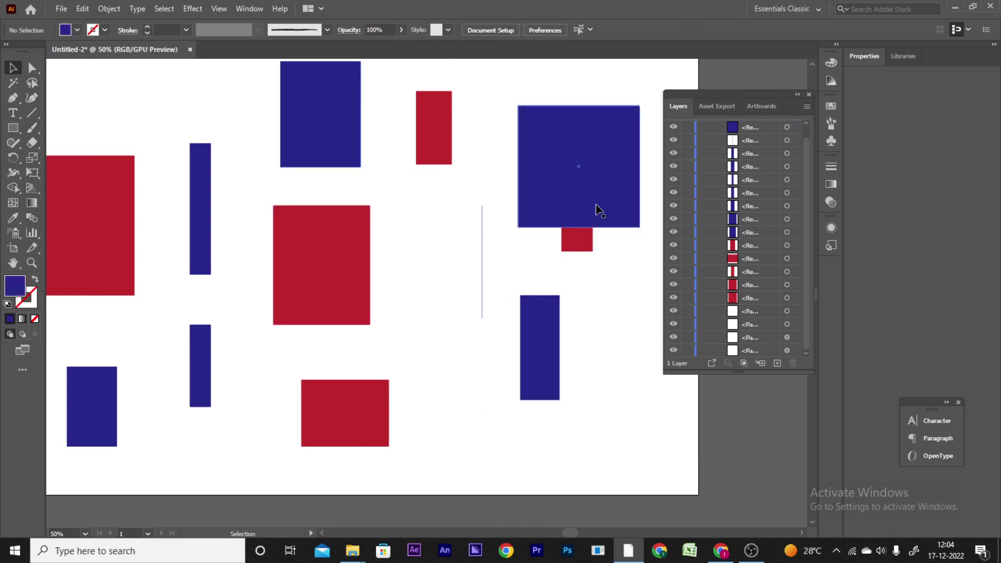
Step: Move the large blue square over the central red rectangle, leaving the rectangle's left and lower edges uncovered
{"action": "left_click", "coordinate": [596, 208]}
{"action": "left_click_drag", "start_coordinate": [589, 192], "coordinate": [369, 304]}
{"action": "key", "text": "ctrl+shift+a"}
{"action": "left_click", "coordinate": [281, 264]}
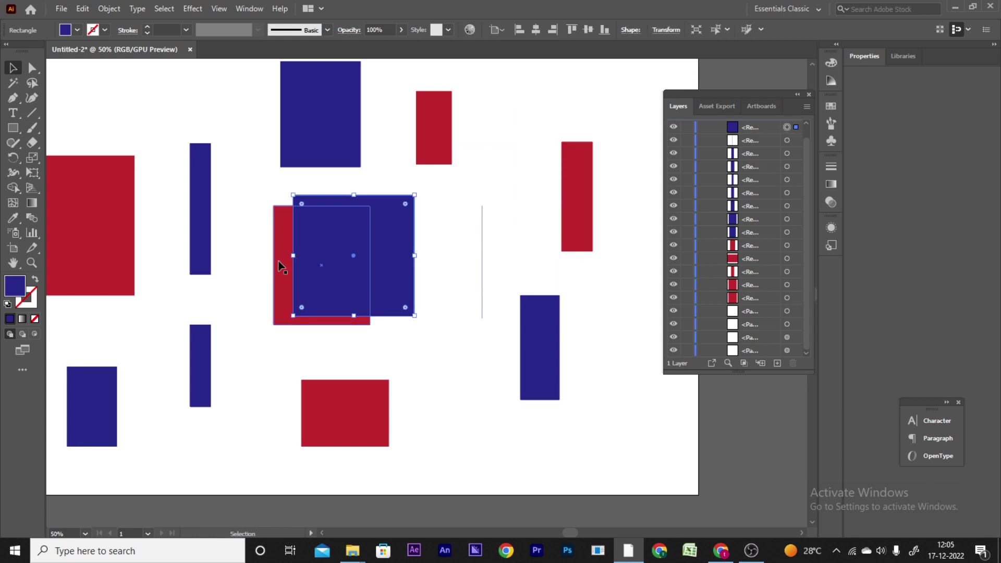
Step: Delete the narrow red and the blue rectangle at right, the lower red rectangle, and the two blue rectangles at lower left
{"action": "left_click_drag", "start_coordinate": [494, 104], "coordinate": [576, 405]}
{"action": "key", "text": "Delete"}
{"action": "left_click", "coordinate": [383, 442]}
{"action": "key", "text": "Delete"}
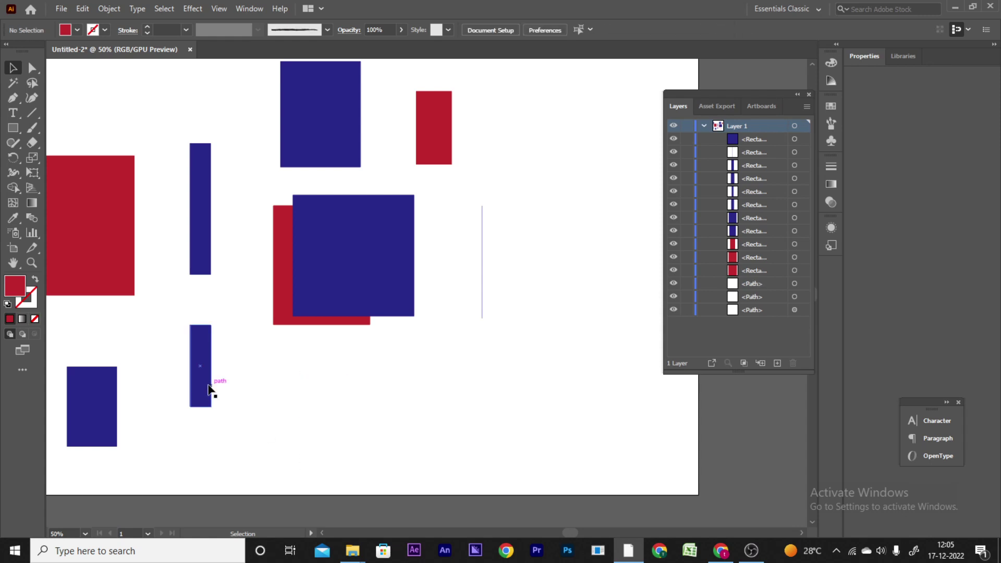
{"action": "left_click", "coordinate": [203, 384]}
{"action": "key", "text": "Delete"}
{"action": "left_click", "coordinate": [112, 409]}
{"action": "key", "text": "Delete"}
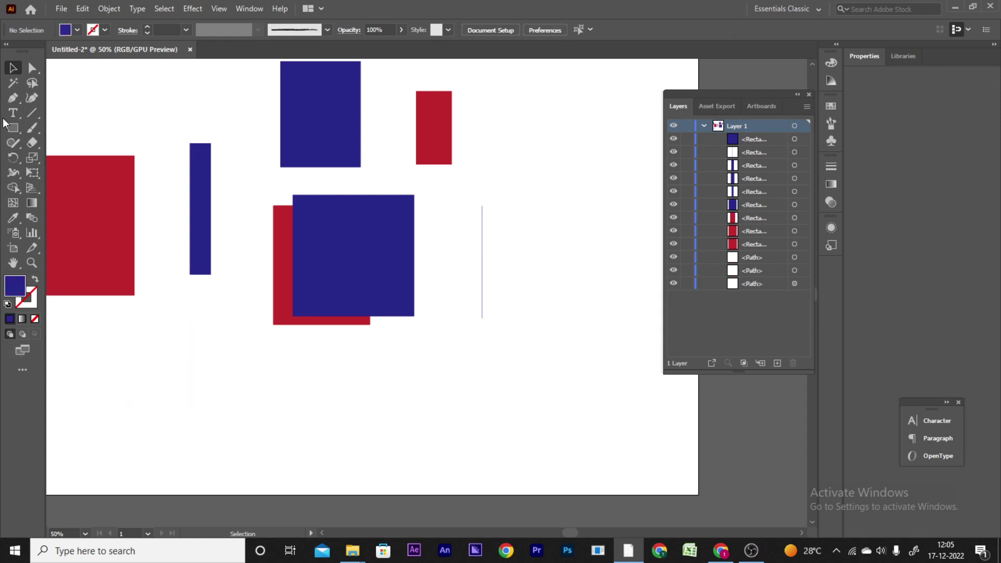
Step: Try selecting all dark blue shapes at once with the Magic Wand
{"action": "left_click", "coordinate": [14, 83]}
{"action": "left_click", "coordinate": [197, 163]}
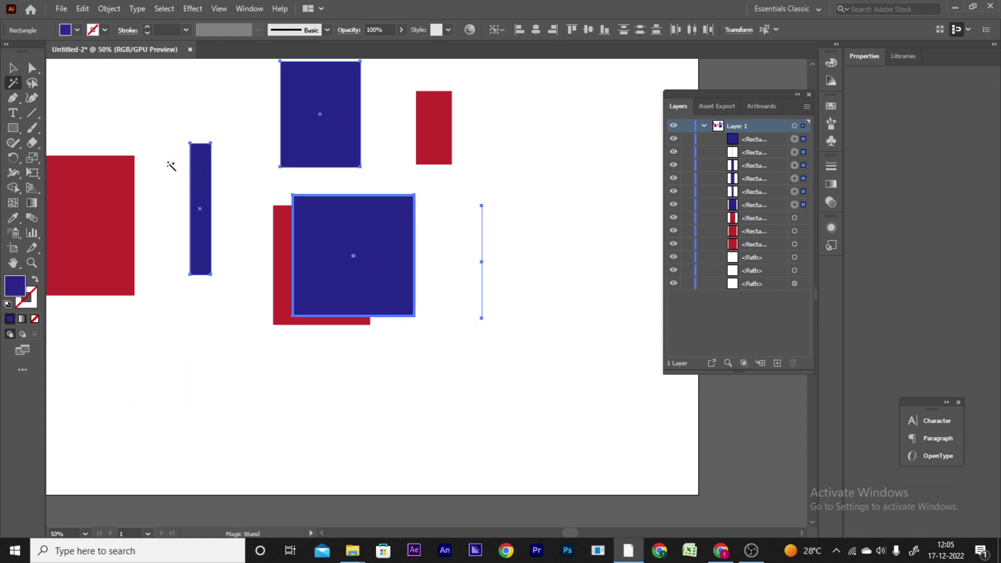
{"action": "left_click", "coordinate": [13, 67]}
Step: Delete the large red rectangle, tall blue rectangle, small red rectangle, thin vertical line and upper blue rectangle around the overlapping pair
{"action": "left_click", "coordinate": [105, 170]}
{"action": "key", "text": "Delete"}
{"action": "left_click", "coordinate": [199, 174]}
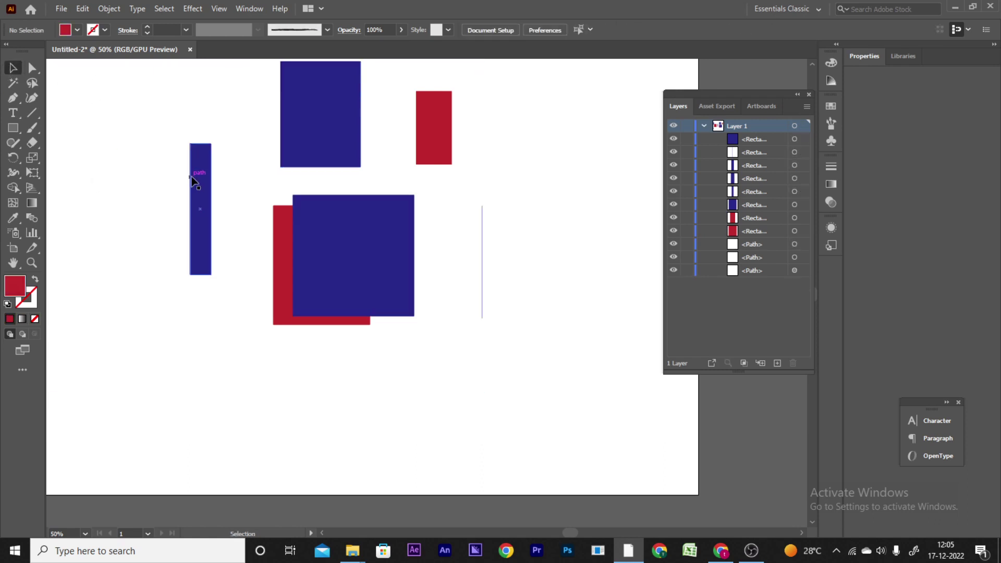
{"action": "key", "text": "Delete"}
{"action": "left_click", "coordinate": [422, 131]}
{"action": "key", "text": "Delete"}
{"action": "left_click", "coordinate": [482, 230]}
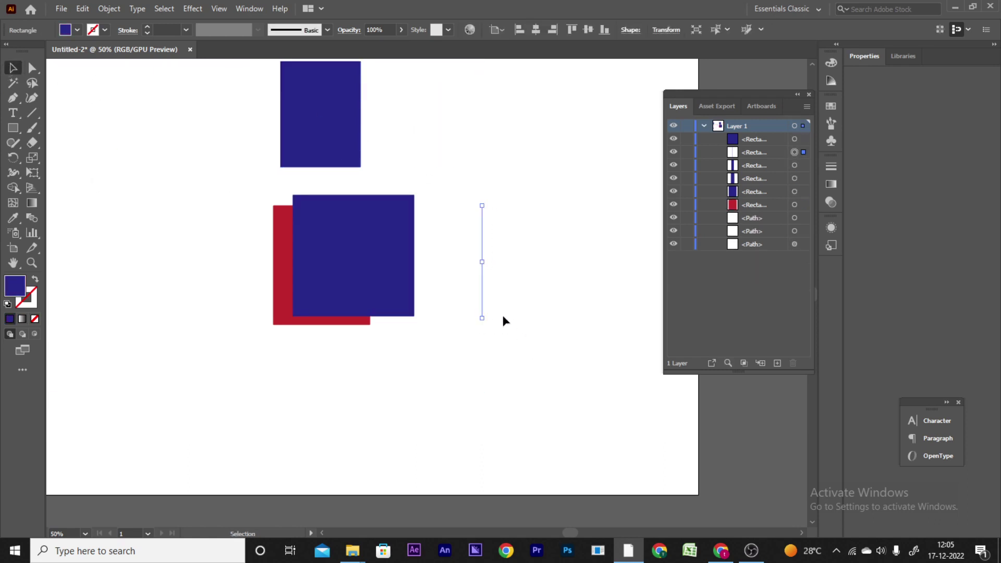
{"action": "key", "text": "Delete"}
{"action": "left_click", "coordinate": [358, 151]}
{"action": "key", "text": "Delete"}
Step: Shift the blue square slightly up and to the right over the red rectangle and deselect it
{"action": "left_click_drag", "start_coordinate": [386, 223], "coordinate": [428, 200]}
{"action": "left_click_drag", "start_coordinate": [432, 234], "coordinate": [402, 252]}
{"action": "left_click", "coordinate": [451, 283]}
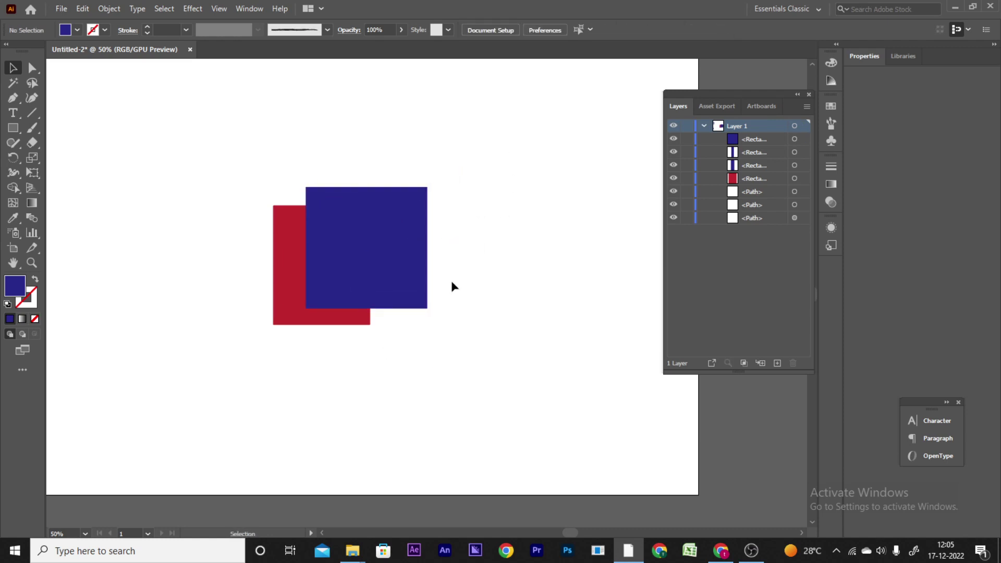
Step: Delete the two leftover narrow blue rectangles and the path near the artboard's left edge
{"action": "scroll", "coordinate": [554, 255], "scroll_direction": "down", "scroll_amount": 2}
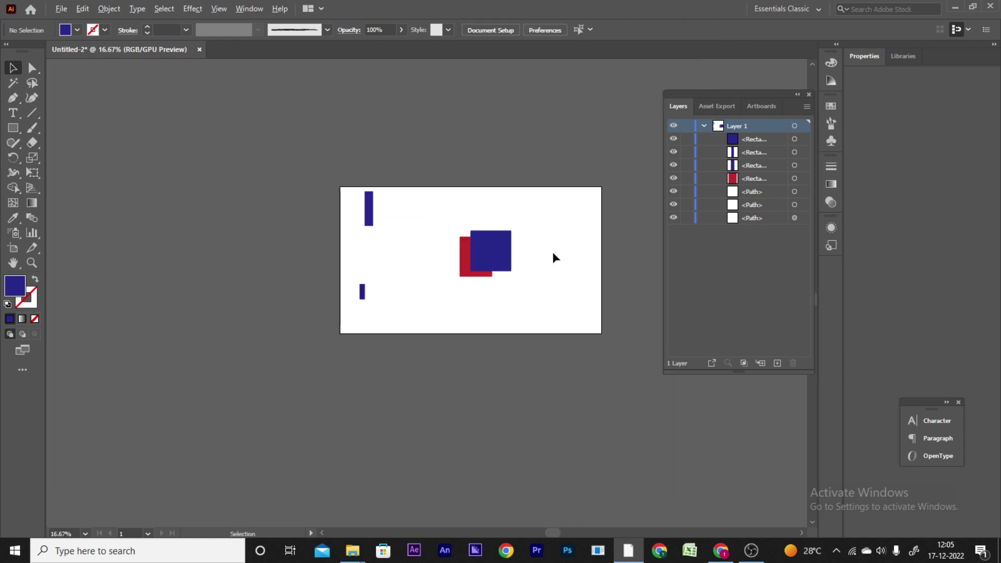
{"action": "left_click_drag", "start_coordinate": [198, 121], "coordinate": [323, 377]}
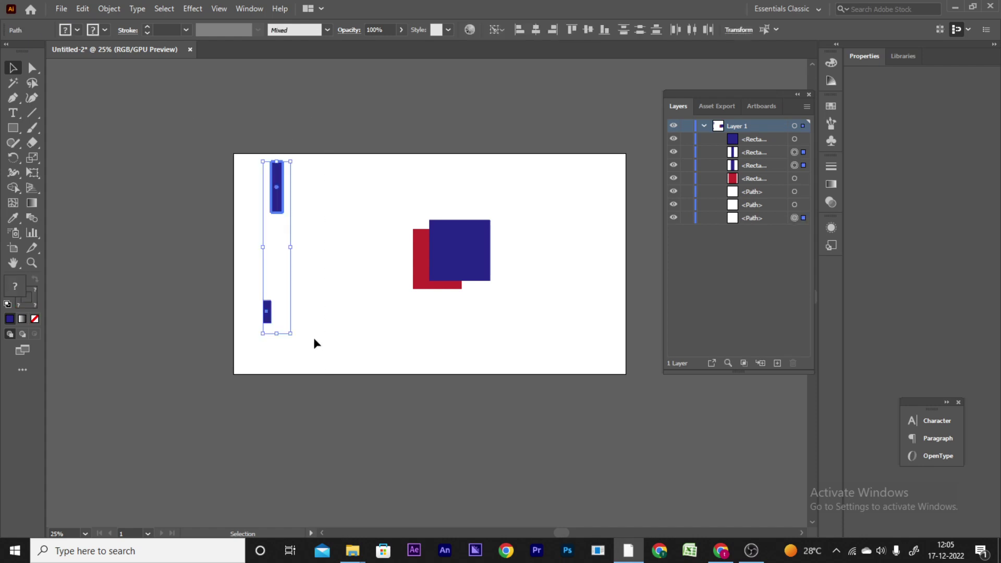
{"action": "key", "text": "Delete"}
Step: Delete the two leftover path entries from Layer 1, keeping only the blue and red rectangles
{"action": "left_click", "coordinate": [746, 169]}
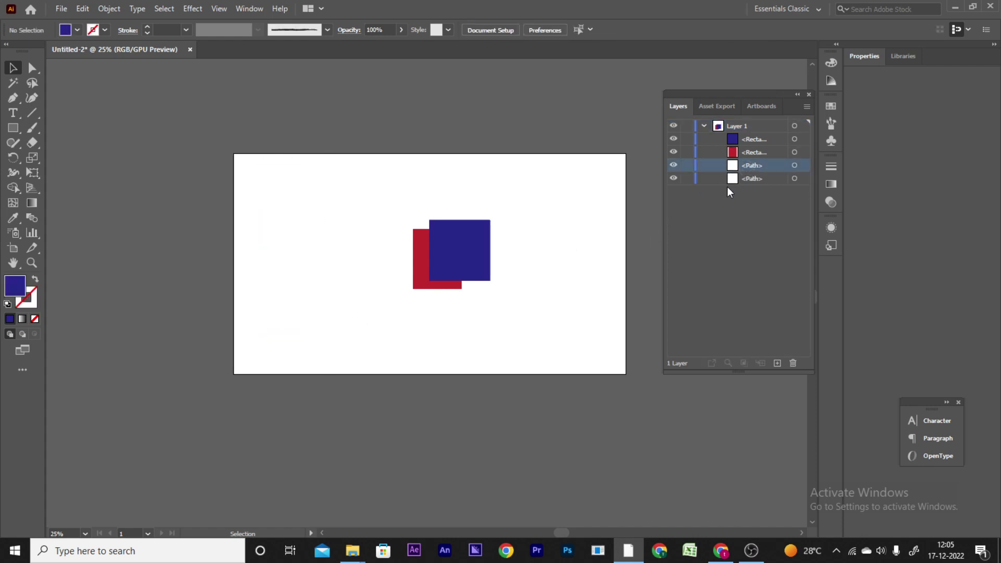
{"action": "left_click", "coordinate": [744, 178]}
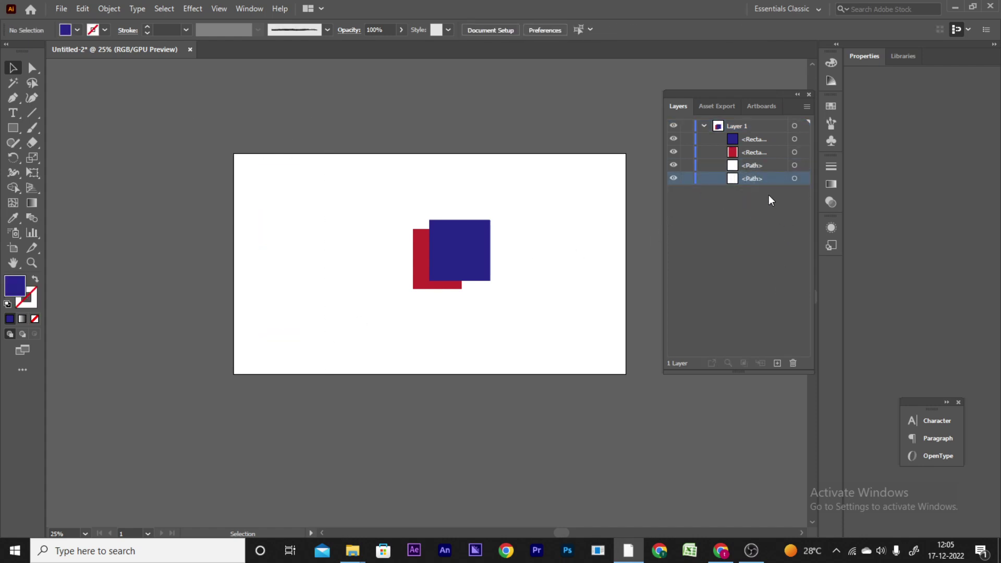
{"action": "left_click", "coordinate": [766, 171], "text": "shift"}
{"action": "left_click", "coordinate": [792, 363]}
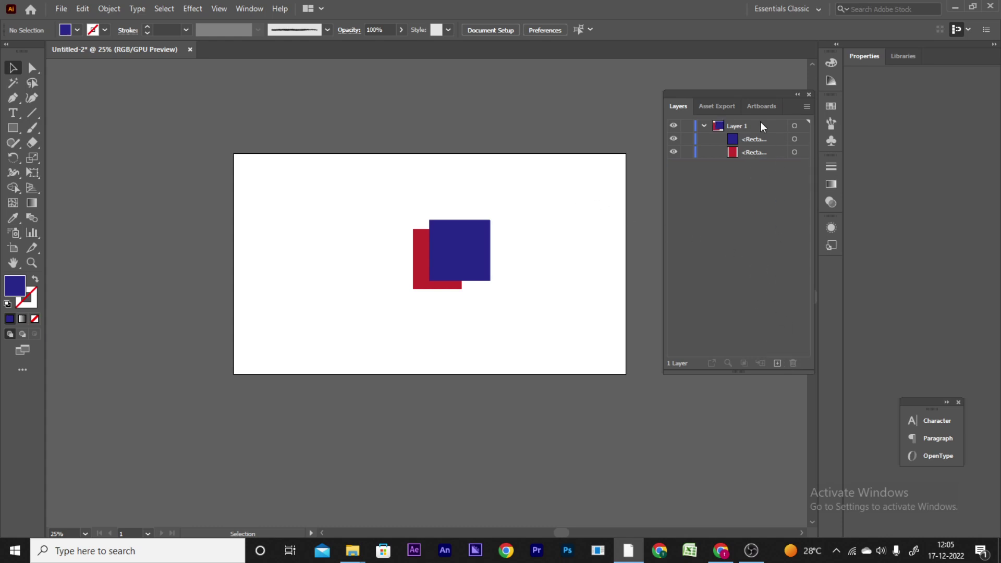
Step: Highlight the blue square's entry in Layer 1, then hide and show the square several times
{"action": "left_click", "coordinate": [736, 139]}
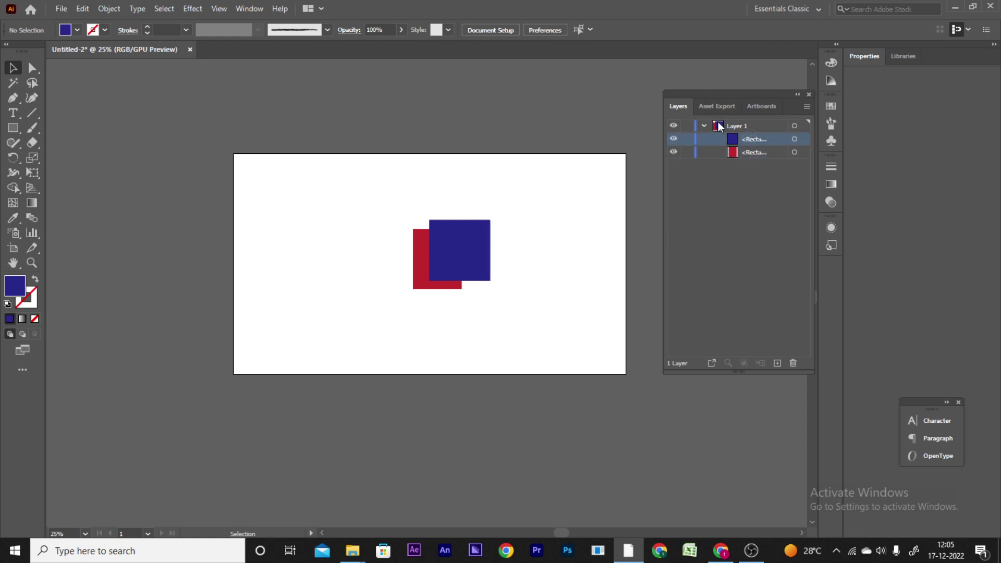
{"action": "left_click", "coordinate": [740, 125]}
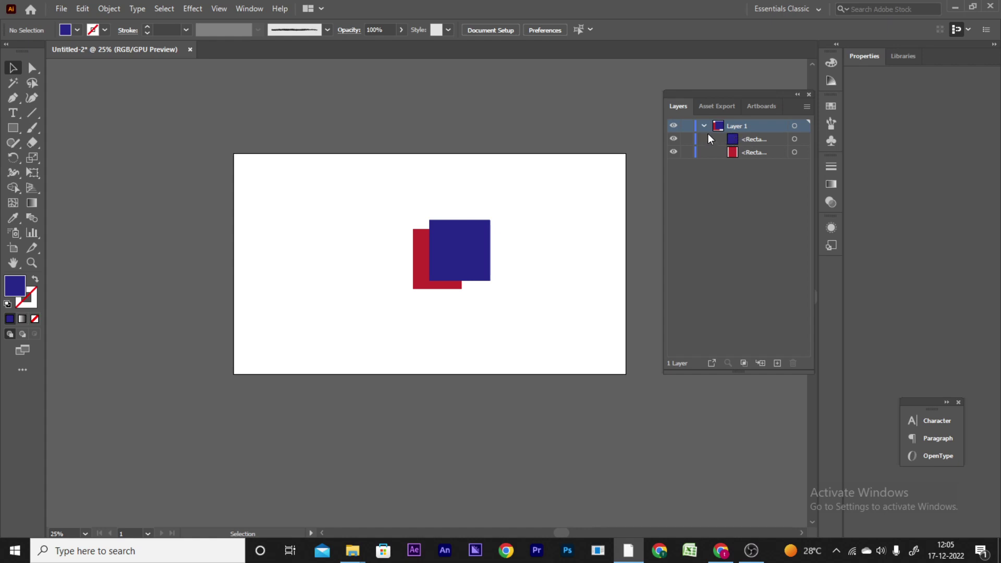
{"action": "left_click", "coordinate": [742, 140]}
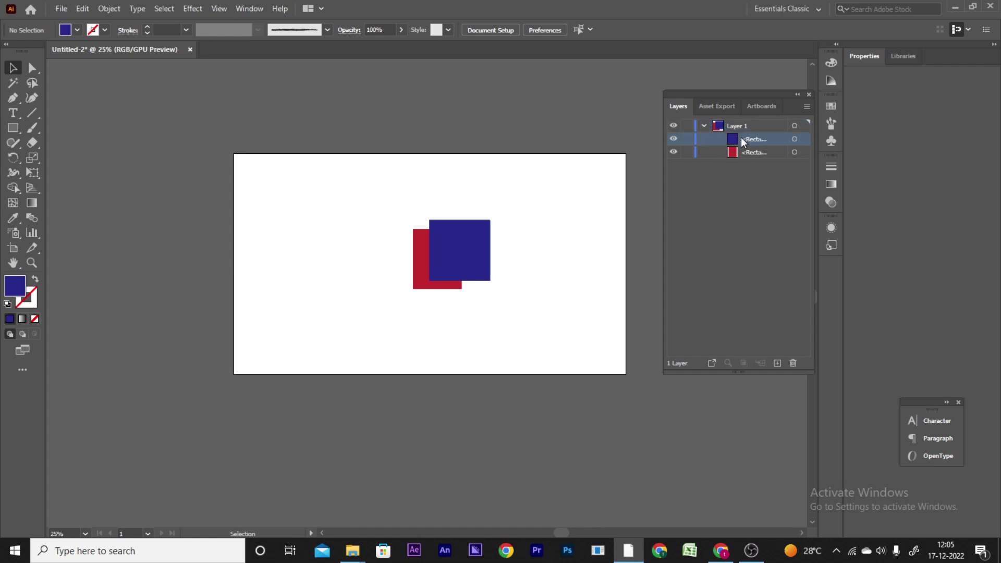
{"action": "left_click", "coordinate": [673, 140]}
{"action": "left_click", "coordinate": [673, 140]}
{"action": "left_click", "coordinate": [672, 139]}
{"action": "left_click", "coordinate": [672, 141]}
{"action": "left_click", "coordinate": [673, 140]}
{"action": "left_click", "coordinate": [673, 140]}
{"action": "left_click", "coordinate": [673, 139]}
{"action": "left_click", "coordinate": [673, 140]}
{"action": "left_click", "coordinate": [673, 140]}
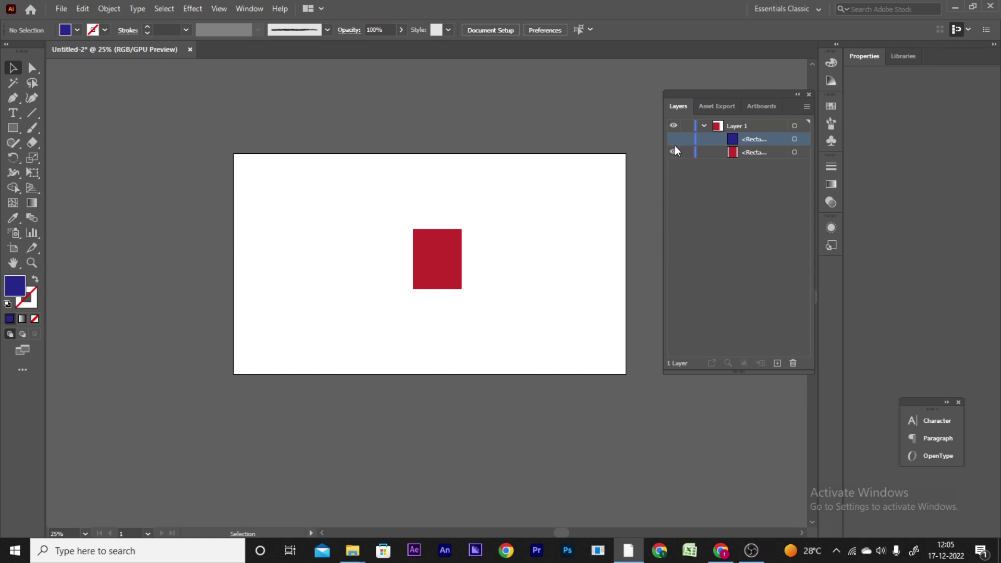
{"action": "left_click", "coordinate": [674, 139]}
Step: Hide and show the red rectangle several times from Layer 1, then highlight its entry
{"action": "left_click", "coordinate": [673, 152]}
{"action": "left_click", "coordinate": [674, 152]}
{"action": "left_click", "coordinate": [673, 152]}
{"action": "left_click", "coordinate": [674, 152]}
{"action": "left_click", "coordinate": [673, 152]}
{"action": "left_click", "coordinate": [674, 152]}
{"action": "left_click", "coordinate": [756, 153]}
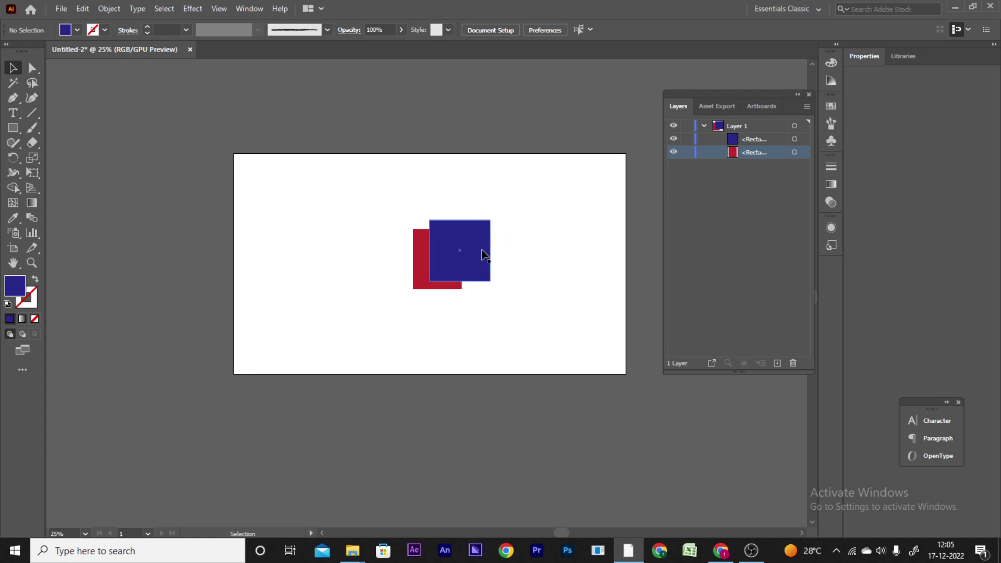
Step: Select the blue square from its Layer 1 entry and on the artboard, and lock the red rectangle
{"action": "left_click", "coordinate": [797, 139]}
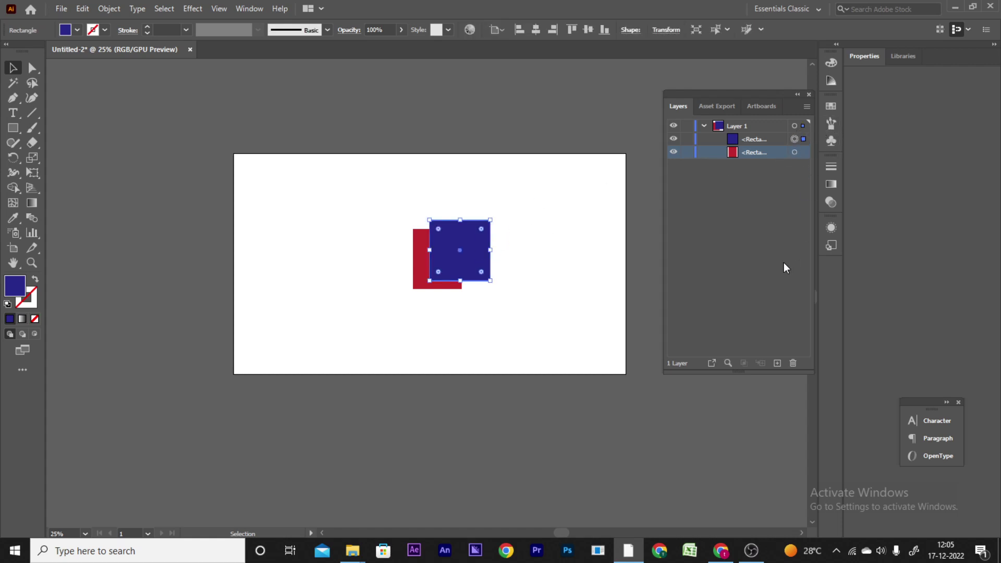
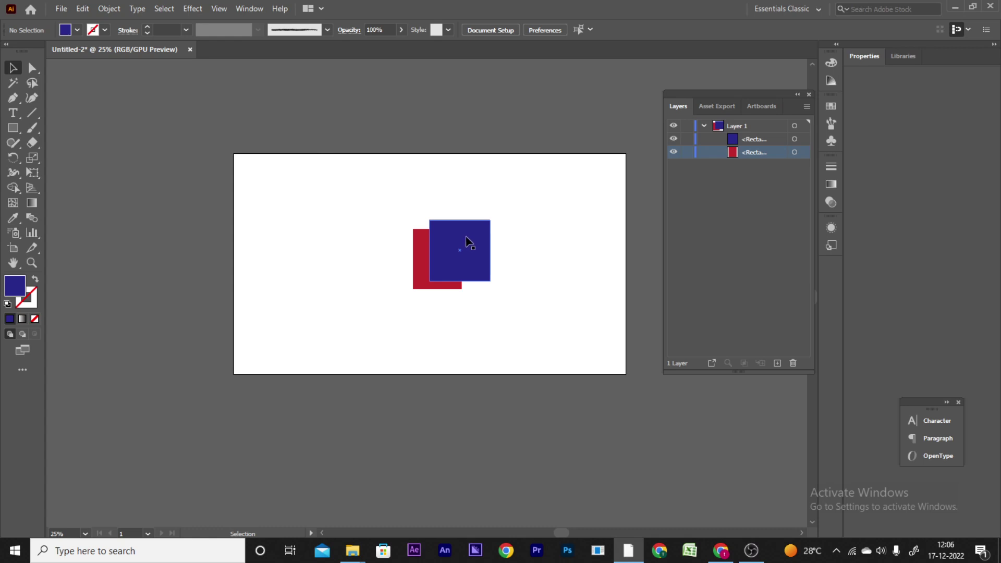
{"action": "left_click", "coordinate": [458, 251]}
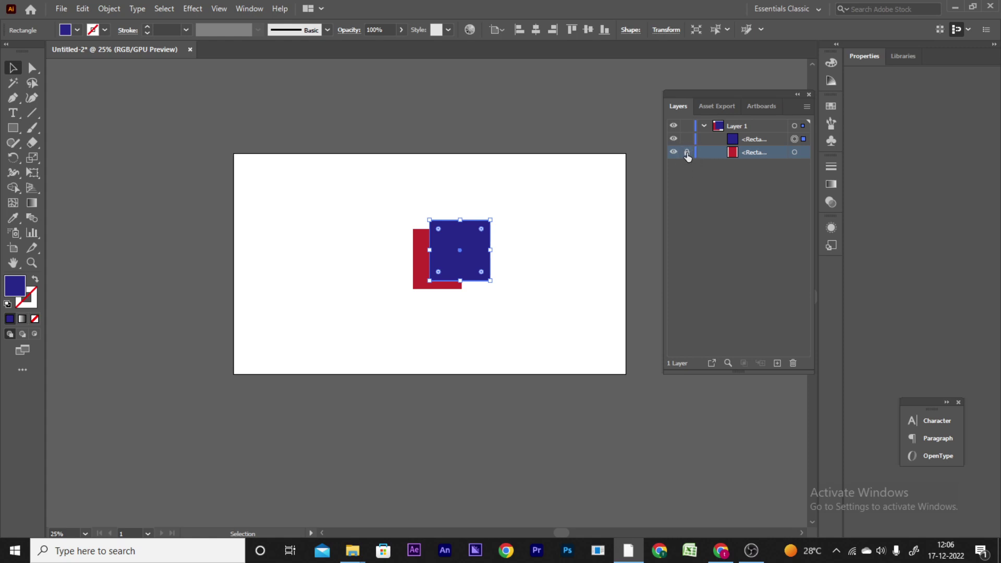
Step: Move the blue square away from the locked red rectangle, undoing the first move and repositioning it
{"action": "left_click_drag", "start_coordinate": [477, 260], "coordinate": [507, 230]}
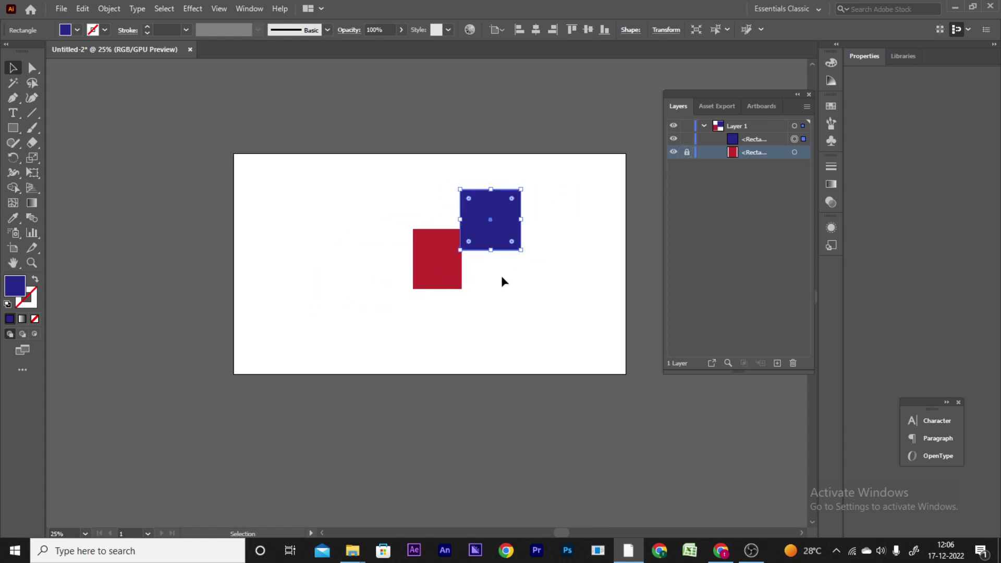
{"action": "key", "text": "ctrl+z"}
{"action": "mouse_move", "coordinate": [477, 259]}
{"action": "left_mouse_down"}
{"action": "mouse_move", "coordinate": [501, 240]}
{"action": "mouse_move", "coordinate": [527, 239]}
{"action": "mouse_move", "coordinate": [466, 267]}
{"action": "left_mouse_up"}
{"action": "left_click", "coordinate": [547, 238]}
Step: Try to select and move the locked red rectangle directly and with selection marquees around both shapes, then undo the last change and deselect
{"action": "left_click_drag", "start_coordinate": [384, 290], "coordinate": [360, 266]}
{"action": "left_click", "coordinate": [295, 266]}
{"action": "left_click", "coordinate": [411, 276]}
{"action": "left_click_drag", "start_coordinate": [257, 242], "coordinate": [490, 388]}
{"action": "left_click_drag", "start_coordinate": [225, 196], "coordinate": [552, 416]}
{"action": "left_click_drag", "start_coordinate": [335, 287], "coordinate": [384, 295]}
{"action": "key", "text": "ctrl+z"}
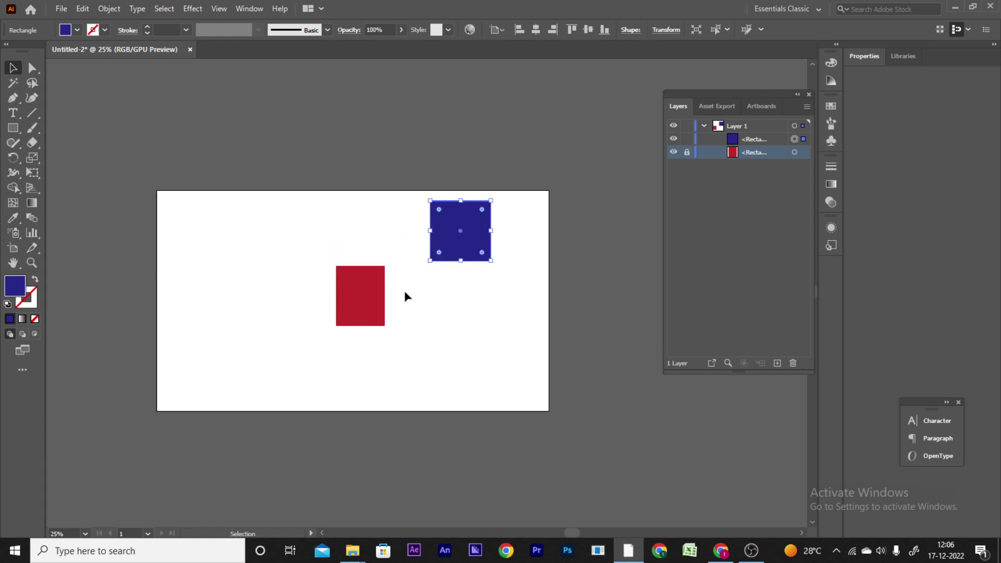
{"action": "left_click", "coordinate": [375, 264]}
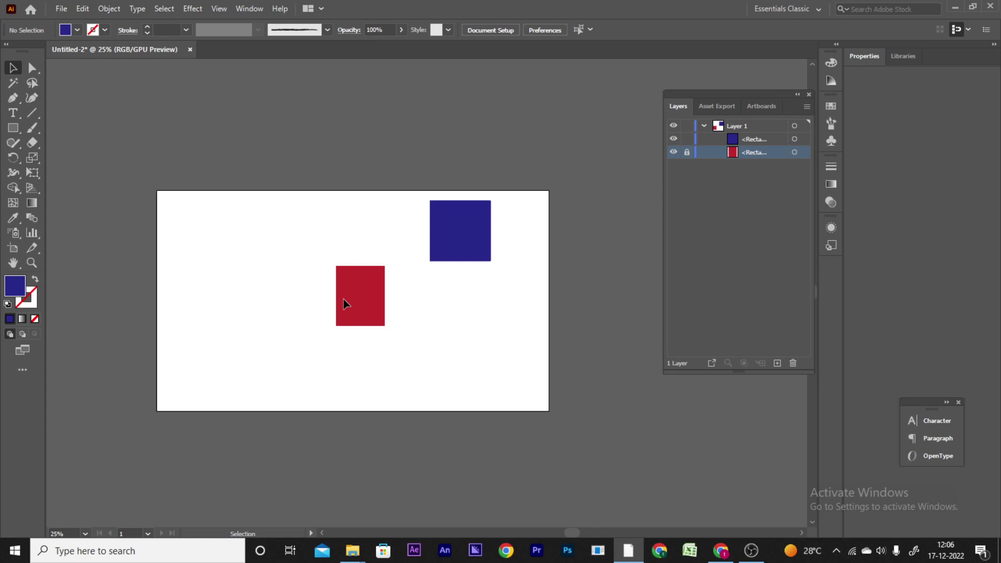
Step: Move the blue square so it overlaps the red rectangle, and unlock the red rectangle so both shapes can be selected together
{"action": "left_click_drag", "start_coordinate": [472, 228], "coordinate": [391, 285]}
{"action": "left_click", "coordinate": [492, 240]}
{"action": "left_click", "coordinate": [400, 273]}
{"action": "left_click", "coordinate": [631, 160]}
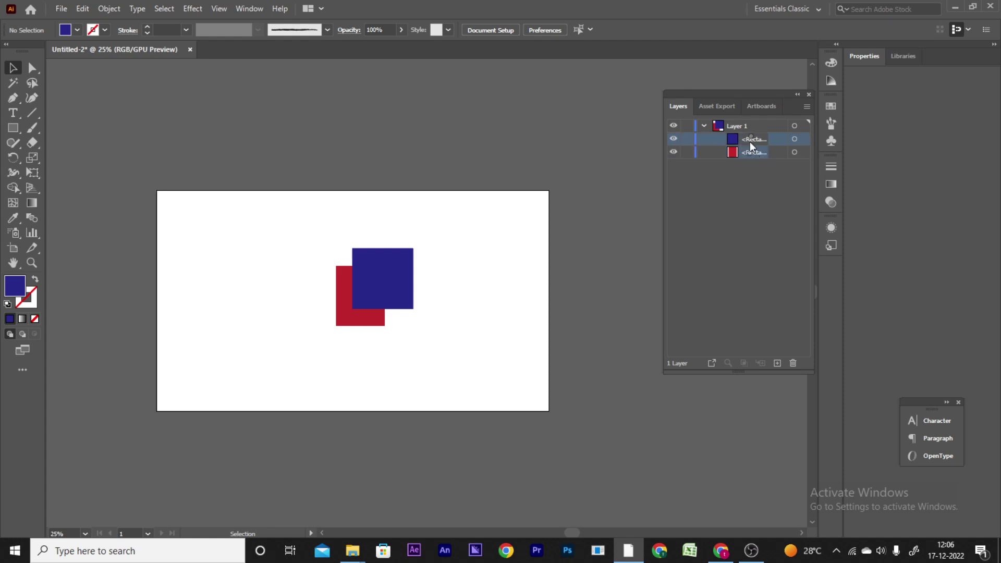
{"action": "left_click_drag", "start_coordinate": [297, 257], "coordinate": [465, 361]}
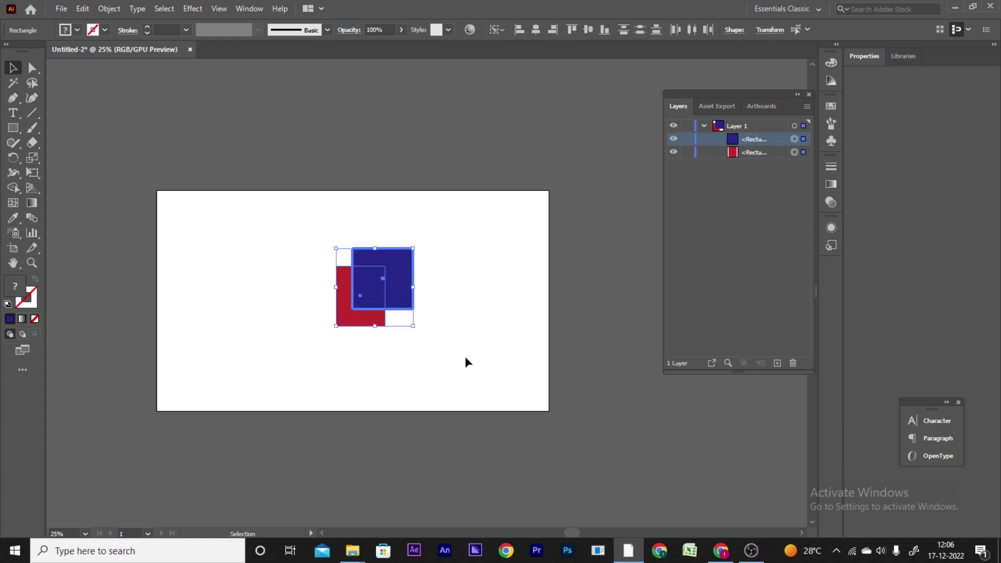
{"action": "left_click", "coordinate": [276, 215]}
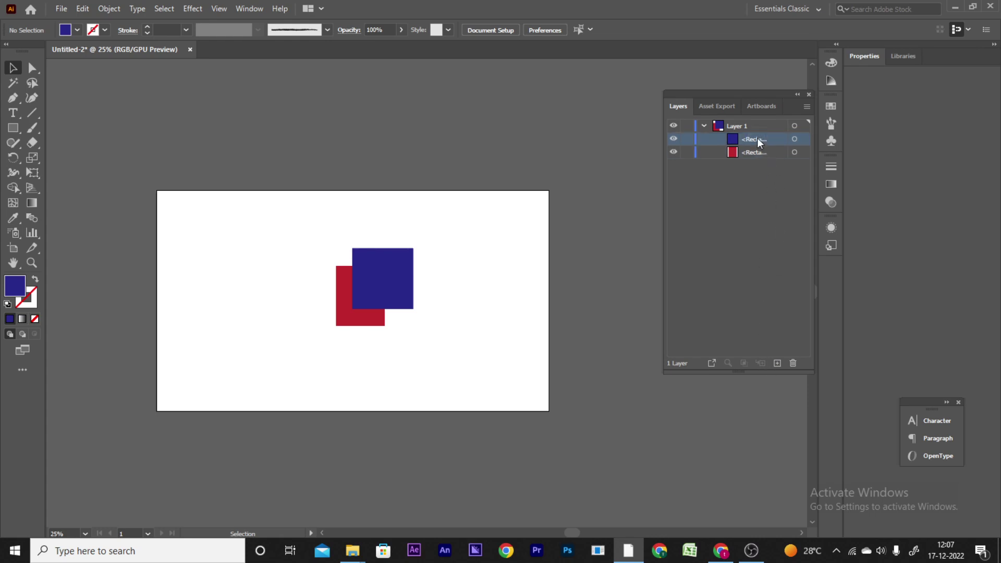
Step: Create a new layer nested inside Layer 1, and delete that layer again
{"action": "left_click", "coordinate": [777, 363]}
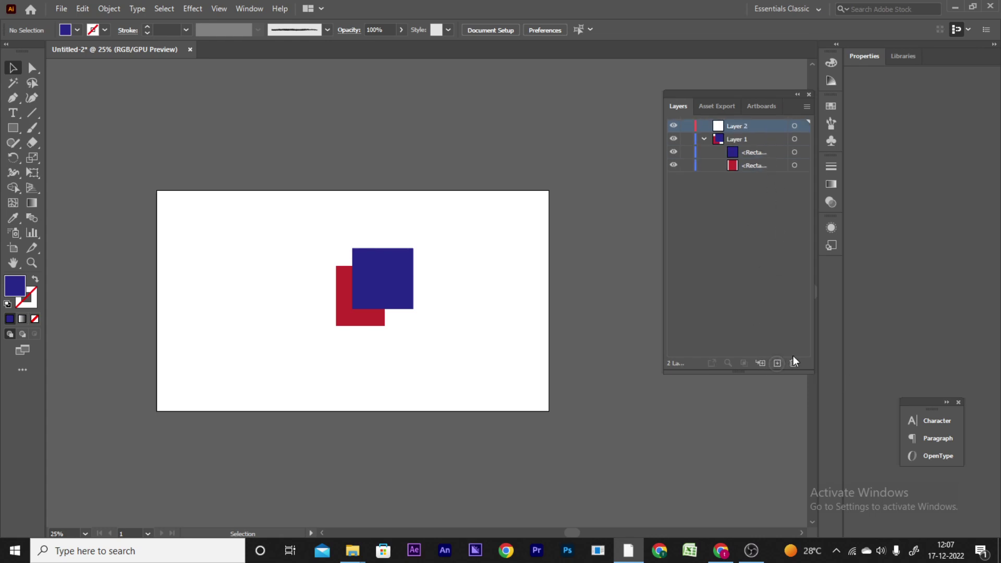
{"action": "left_click_drag", "start_coordinate": [749, 127], "coordinate": [725, 147]}
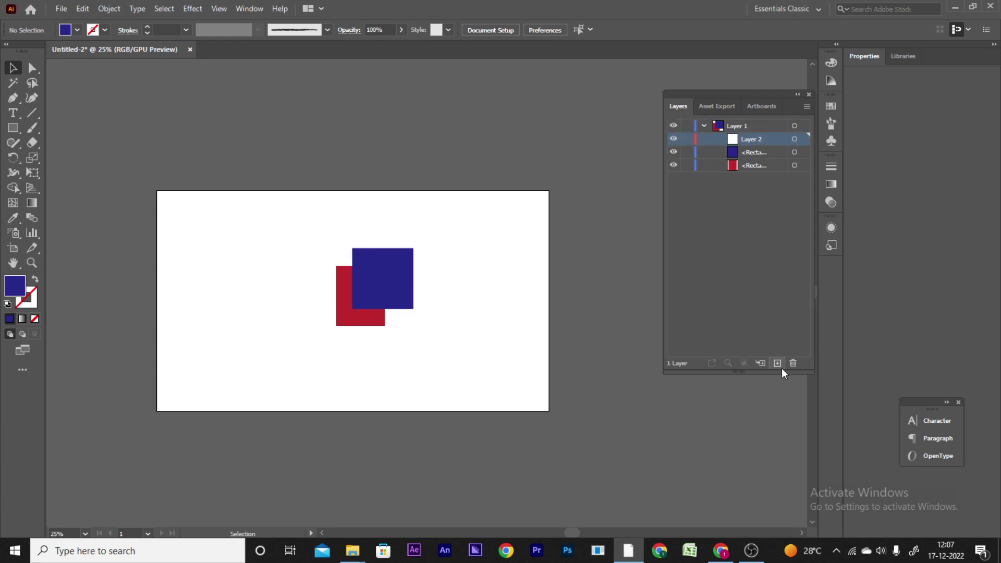
{"action": "left_click", "coordinate": [774, 151]}
{"action": "left_click", "coordinate": [775, 140]}
{"action": "left_click", "coordinate": [793, 364]}
Step: Delete the blue square through its Layer 1 entry and undo the deletion
{"action": "left_click", "coordinate": [769, 141]}
{"action": "left_click", "coordinate": [793, 363]}
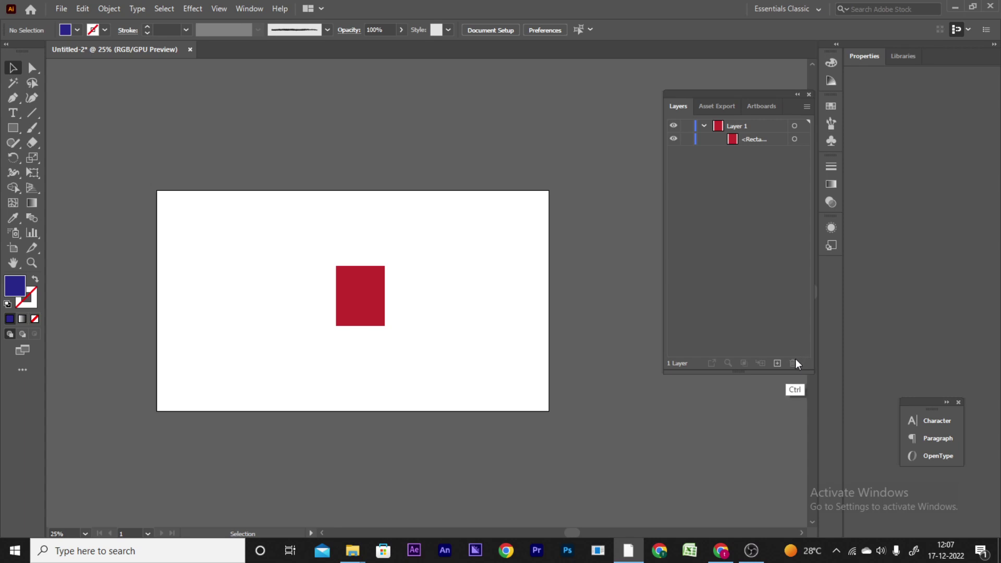
{"action": "key", "text": "ctrl+z"}
Step: Collapse the floating Layers panel to icons and select the red rectangle behind the blue square
{"action": "left_click_drag", "start_coordinate": [307, 242], "coordinate": [457, 360]}
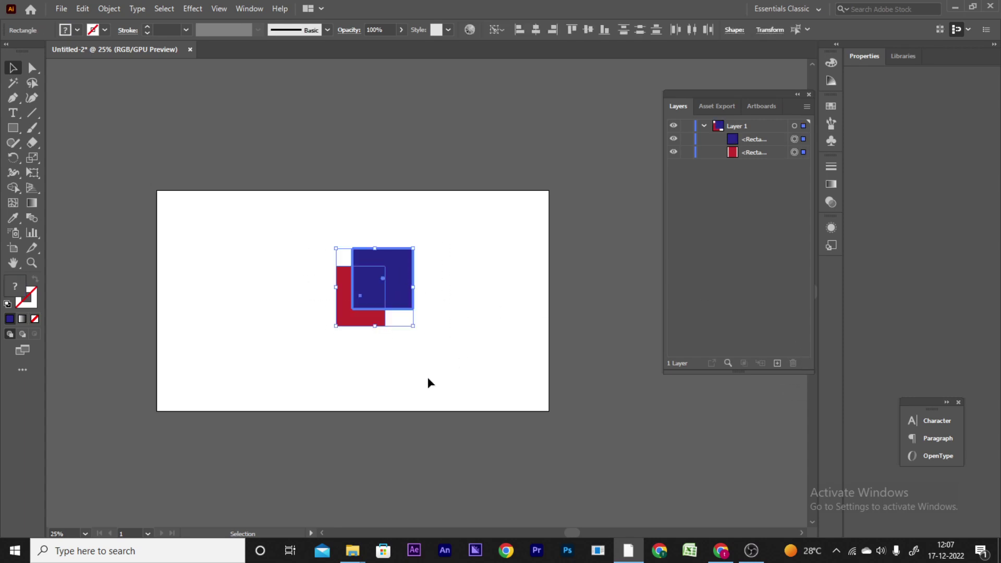
{"action": "scroll", "coordinate": [396, 313], "scroll_direction": "down", "scroll_amount": 2}
{"action": "left_click", "coordinate": [797, 94]}
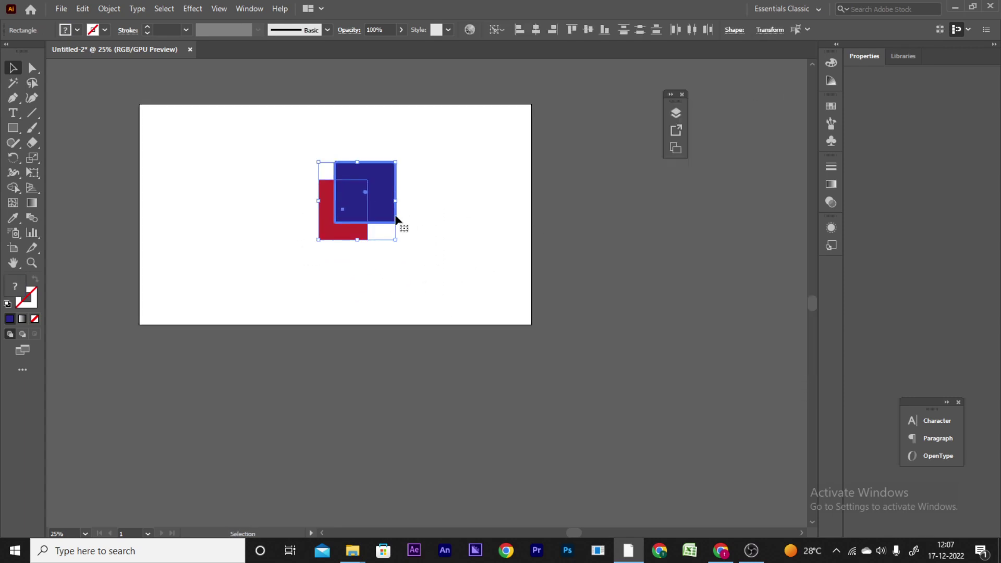
{"action": "left_click", "coordinate": [413, 214]}
{"action": "left_click", "coordinate": [390, 218]}
{"action": "left_click", "coordinate": [326, 225]}
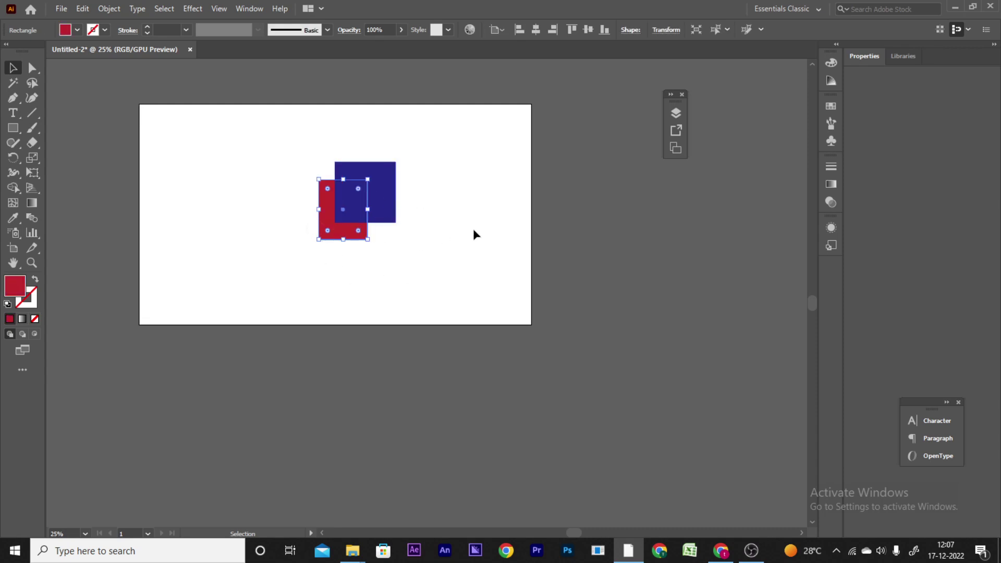
Step: Place the blue square behind the red rectangle with the Send to Back arrangement
{"action": "left_click", "coordinate": [401, 288]}
{"action": "scroll", "coordinate": [323, 229], "scroll_direction": "up", "scroll_amount": 3}
{"action": "left_click_drag", "start_coordinate": [319, 179], "coordinate": [337, 302]}
{"action": "left_click", "coordinate": [508, 235]}
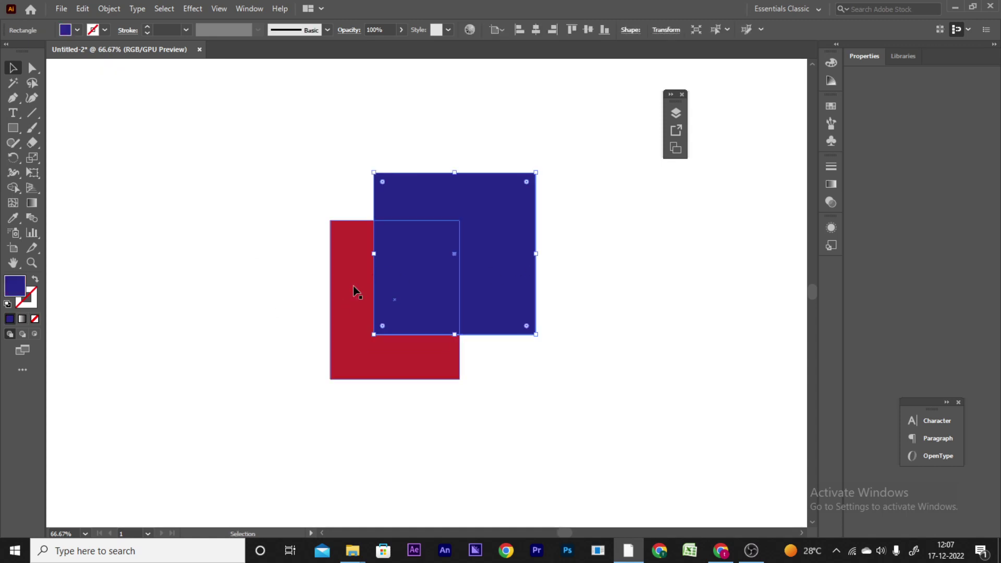
{"action": "right_click", "coordinate": [452, 229]}
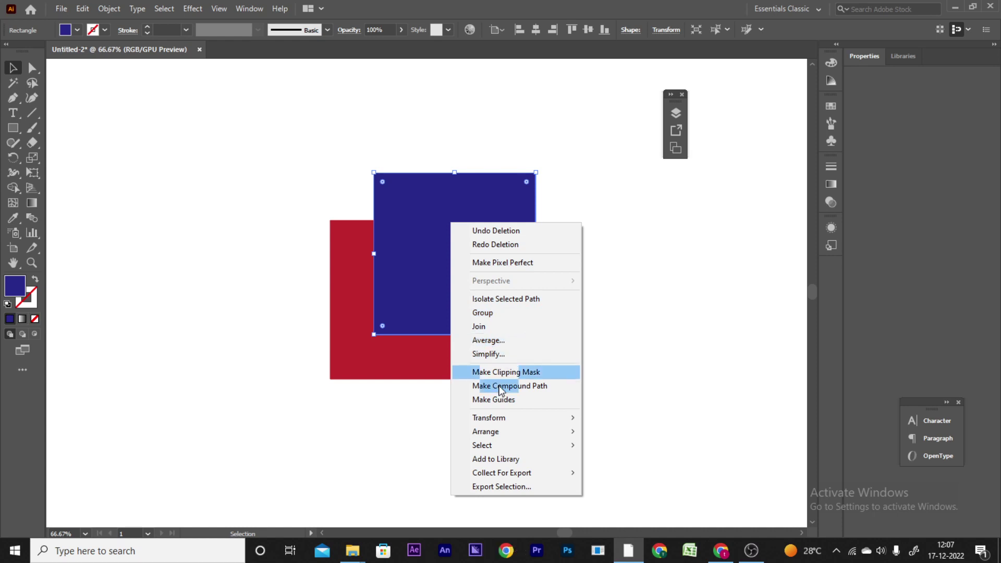
{"action": "left_click", "coordinate": [495, 432]}
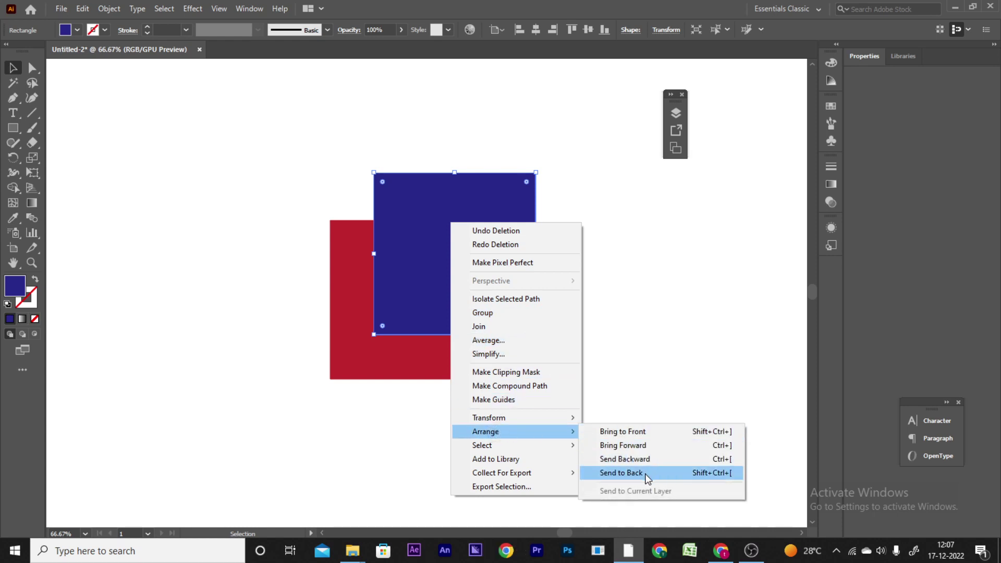
{"action": "left_click", "coordinate": [646, 475]}
{"action": "left_click", "coordinate": [649, 453]}
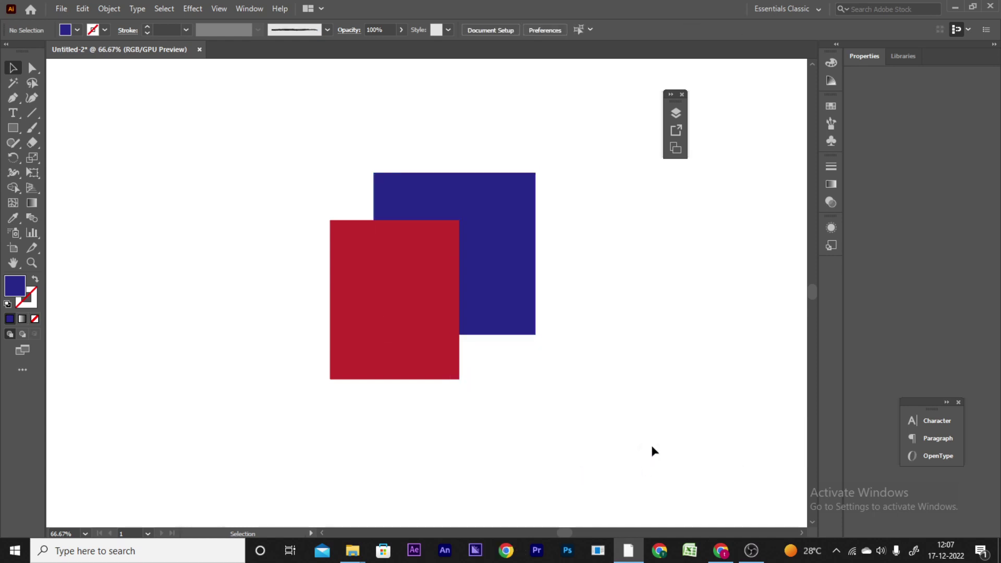
Step: Place the blue square in front of the red rectangle with the Bring to Front arrangement
{"action": "left_click", "coordinate": [404, 300]}
{"action": "right_click", "coordinate": [412, 297]}
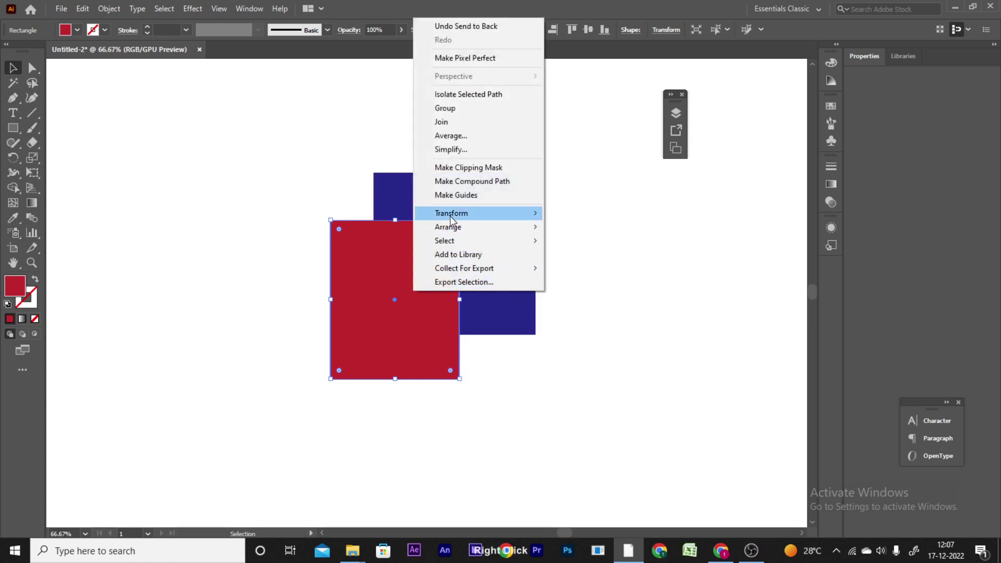
{"action": "left_click", "coordinate": [500, 350]}
{"action": "left_click", "coordinate": [496, 302]}
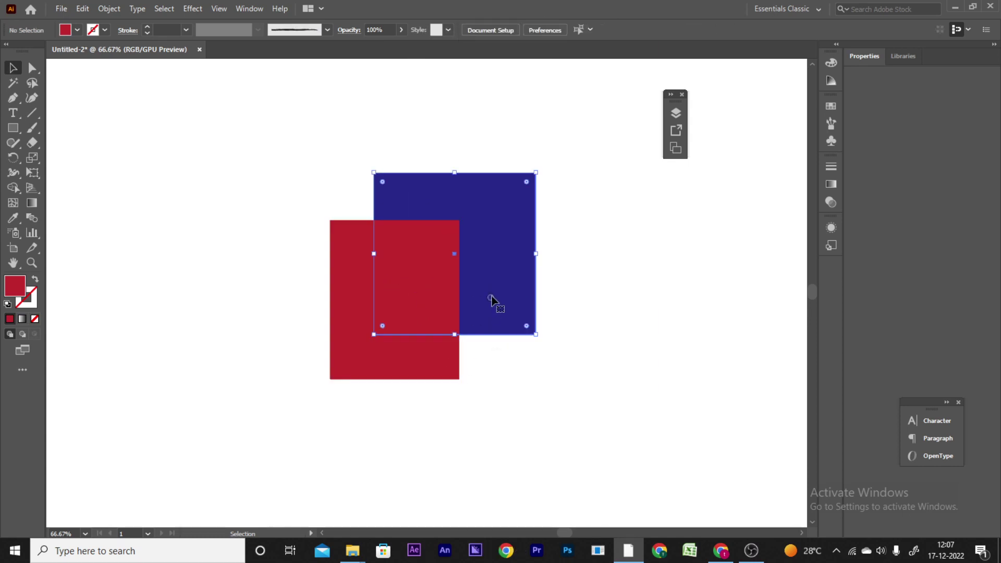
{"action": "right_click", "coordinate": [508, 256]}
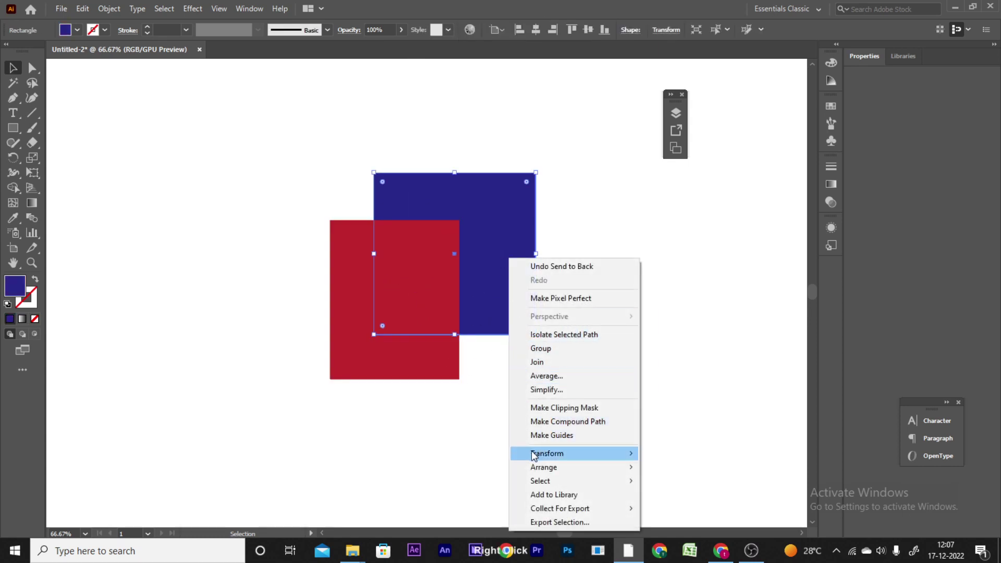
{"action": "left_click", "coordinate": [683, 467]}
{"action": "left_click", "coordinate": [612, 415]}
{"action": "left_click", "coordinate": [454, 305]}
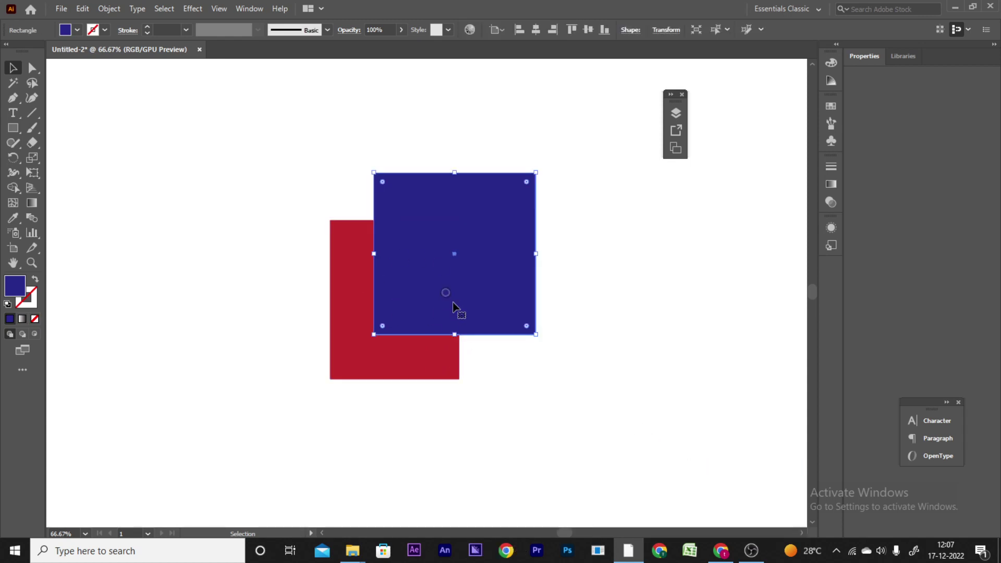
{"action": "right_click", "coordinate": [470, 277]}
{"action": "mouse_move", "coordinate": [516, 474]}
{"action": "left_click", "coordinate": [618, 472]}
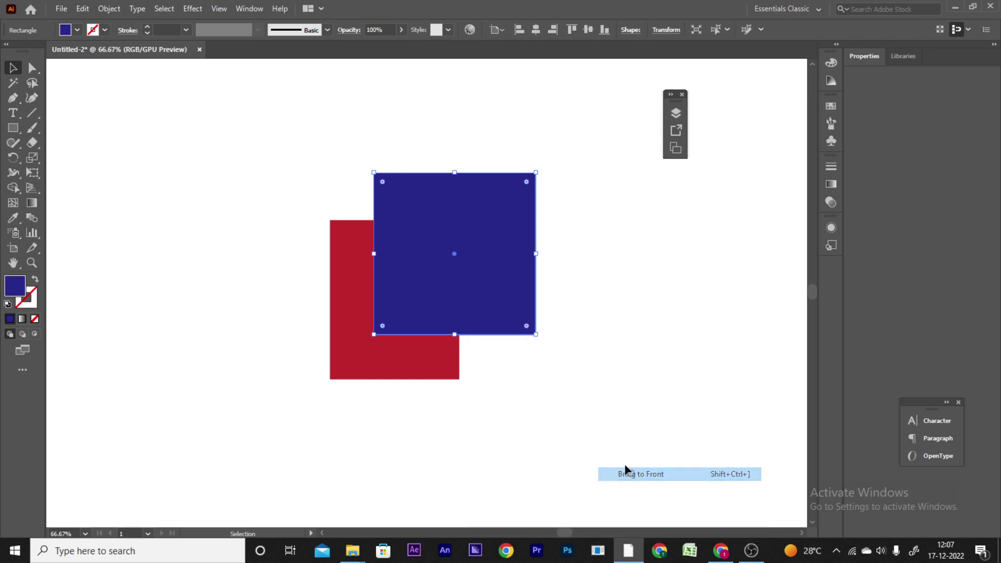
{"action": "right_click", "coordinate": [468, 318]}
{"action": "key", "text": "Escape"}
Step: Duplicate the red rectangle, placing the copy to the left of and slightly below the original
{"action": "left_click", "coordinate": [458, 398]}
{"action": "left_click_drag", "start_coordinate": [362, 351], "coordinate": [269, 363]}
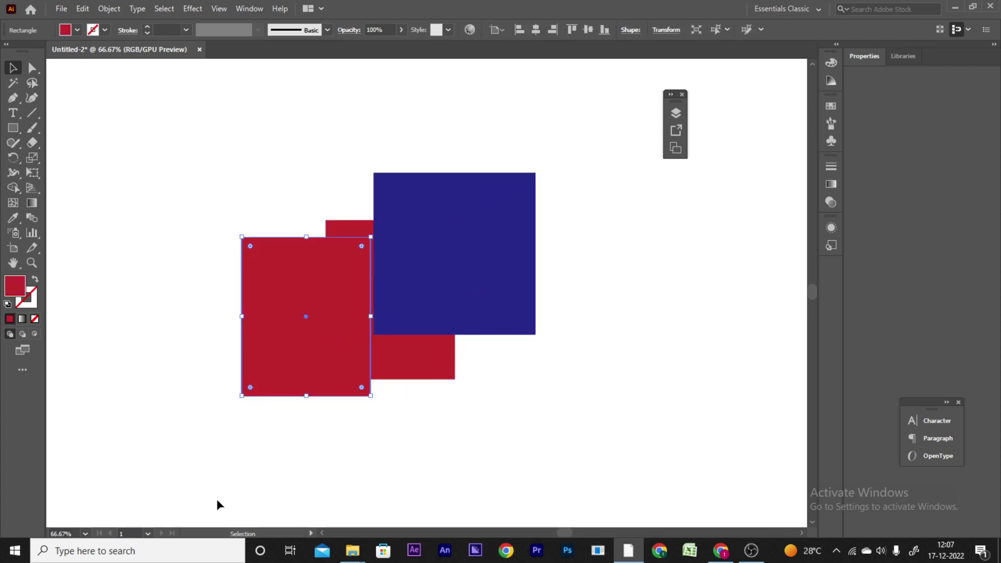
{"action": "left_click", "coordinate": [423, 384]}
{"action": "left_click", "coordinate": [302, 339]}
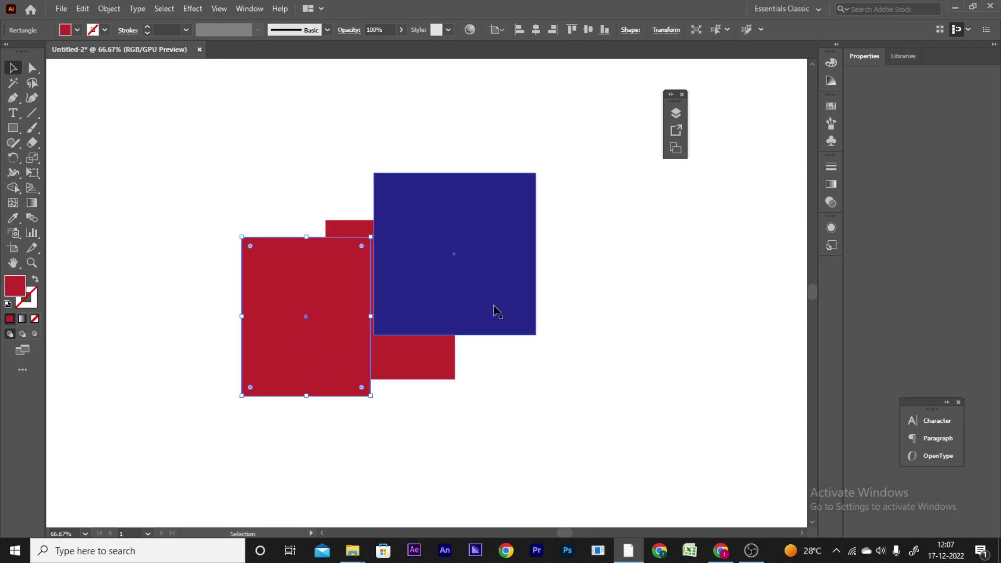
Step: Place four copies of the blue square around the upper and right parts of the artboard, and undo them all
{"action": "scroll", "coordinate": [243, 345], "scroll_direction": "down", "scroll_amount": 2, "text": "alt"}
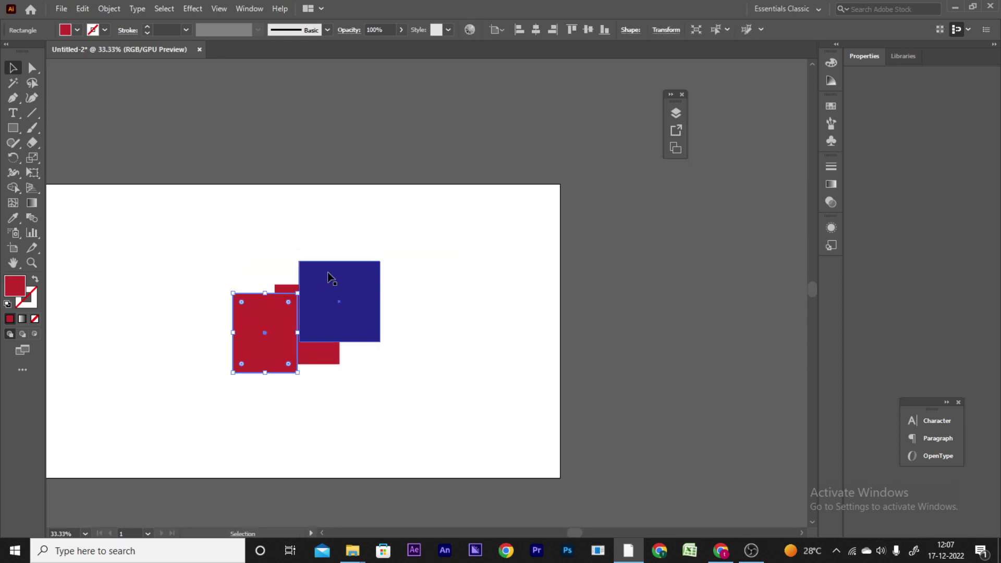
{"action": "left_click_drag", "start_coordinate": [330, 312], "coordinate": [539, 249]}
{"action": "left_click_drag", "start_coordinate": [540, 261], "coordinate": [446, 216]}
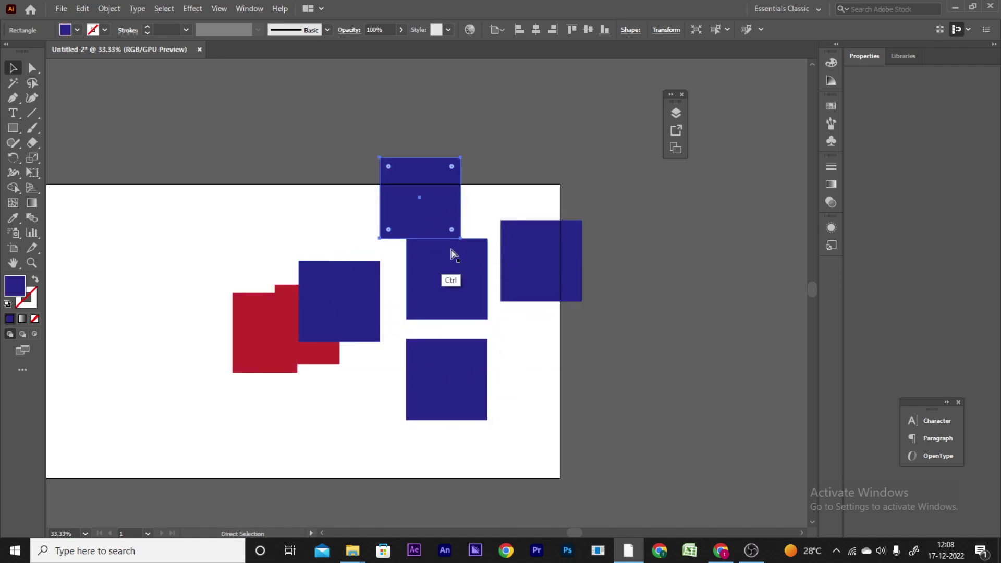
{"action": "key", "text": "ctrl+z"}
{"action": "key", "text": "ctrl+z"}
{"action": "key", "text": "ctrl+z"}
{"action": "key", "text": "ctrl+z"}
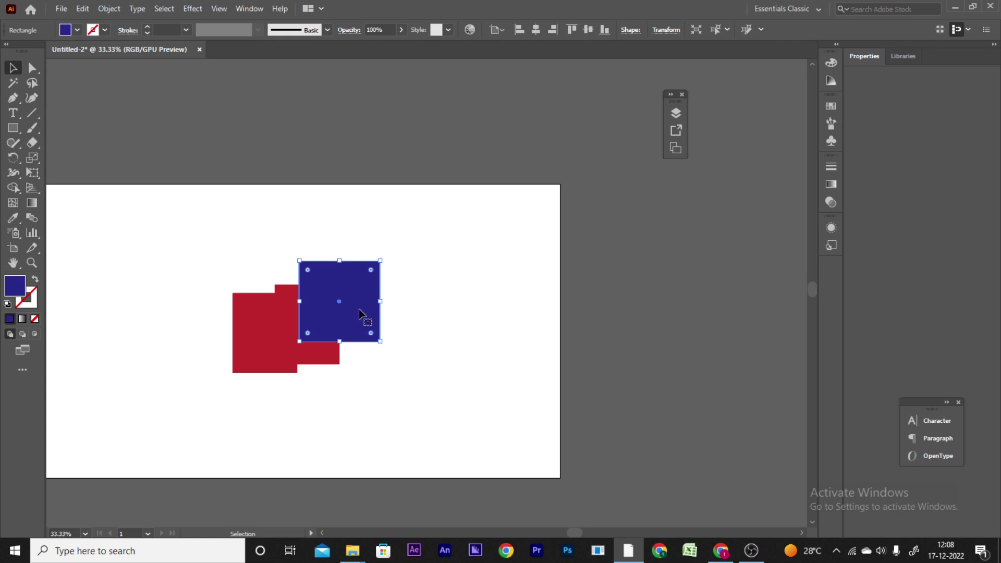
Step: Duplicate the blue square horizontally to its right and repeat the transformation four times to form an evenly spaced row
{"action": "left_click_drag", "start_coordinate": [355, 318], "coordinate": [442, 319]}
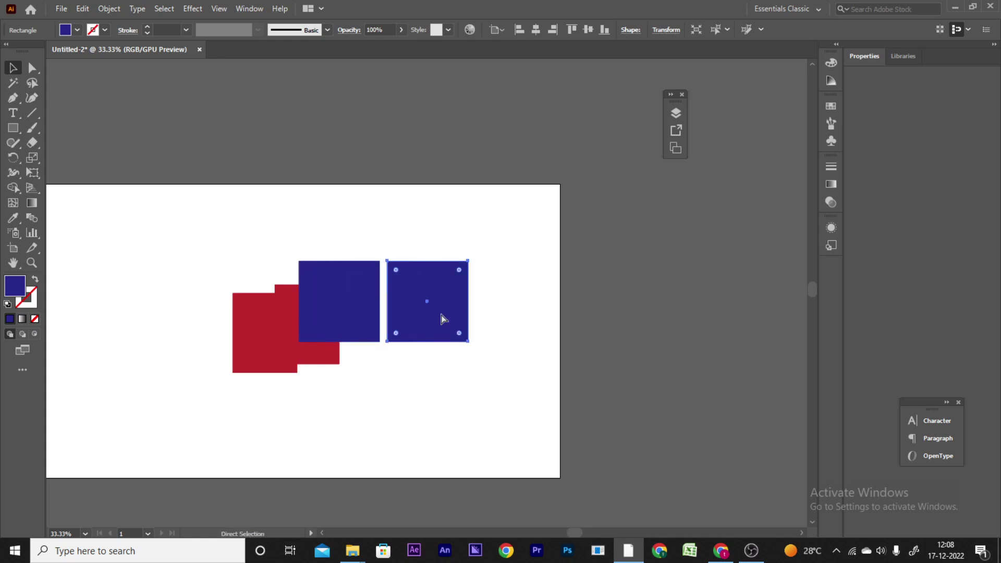
{"action": "key", "text": "ctrl+d"}
{"action": "key", "text": "ctrl+d"}
{"action": "key", "text": "ctrl+d"}
{"action": "key", "text": "ctrl+d"}
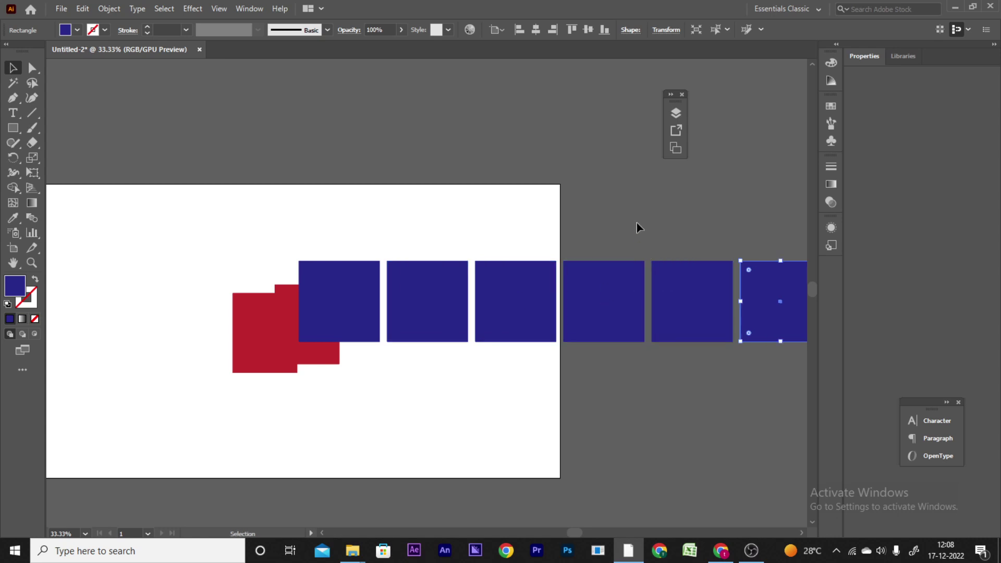
Step: Undo the whole row of copies back to the original blue square
{"action": "key", "text": "ctrl+z"}
{"action": "key", "text": "ctrl+z"}
{"action": "key", "text": "ctrl+z"}
{"action": "key", "text": "ctrl+z"}
{"action": "key", "text": "ctrl+z"}
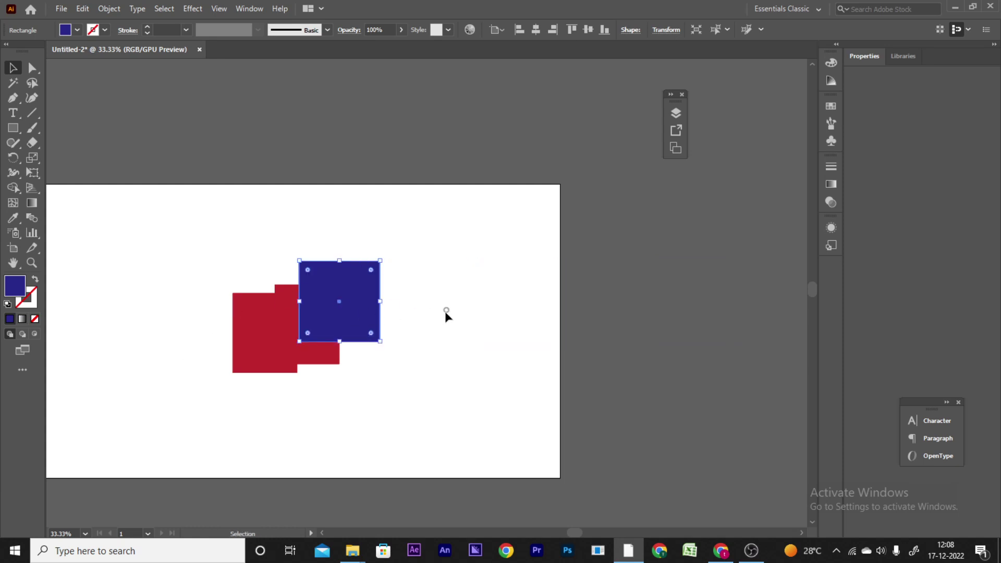
Step: Copy the blue square to its right with a small gap and repeat the copy five times at the same spacing
{"action": "left_click", "coordinate": [447, 315]}
{"action": "left_click_drag", "start_coordinate": [320, 311], "coordinate": [410, 312]}
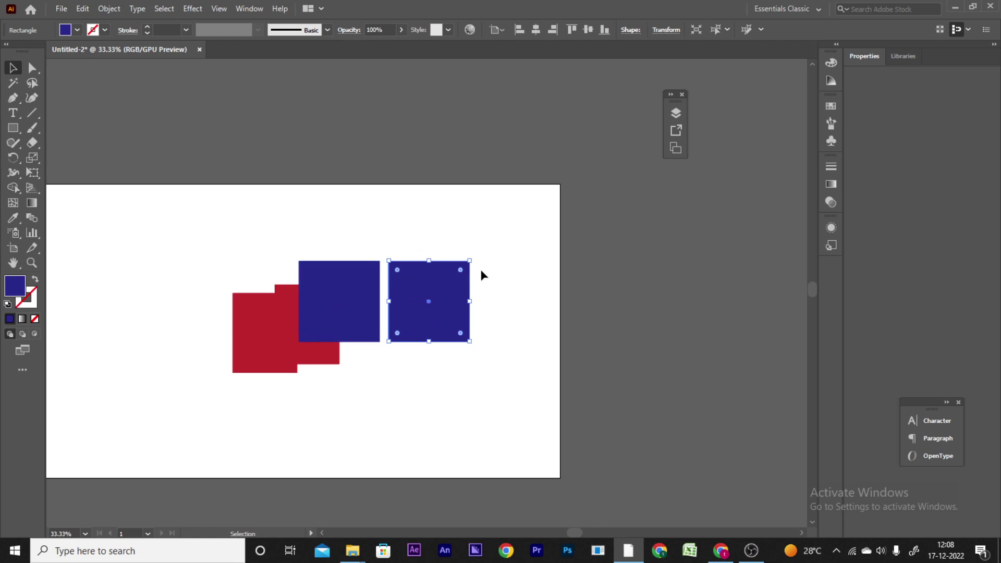
{"action": "key", "text": "ctrl+d"}
{"action": "key", "text": "ctrl+d"}
{"action": "key", "text": "ctrl+d"}
{"action": "key", "text": "ctrl+d"}
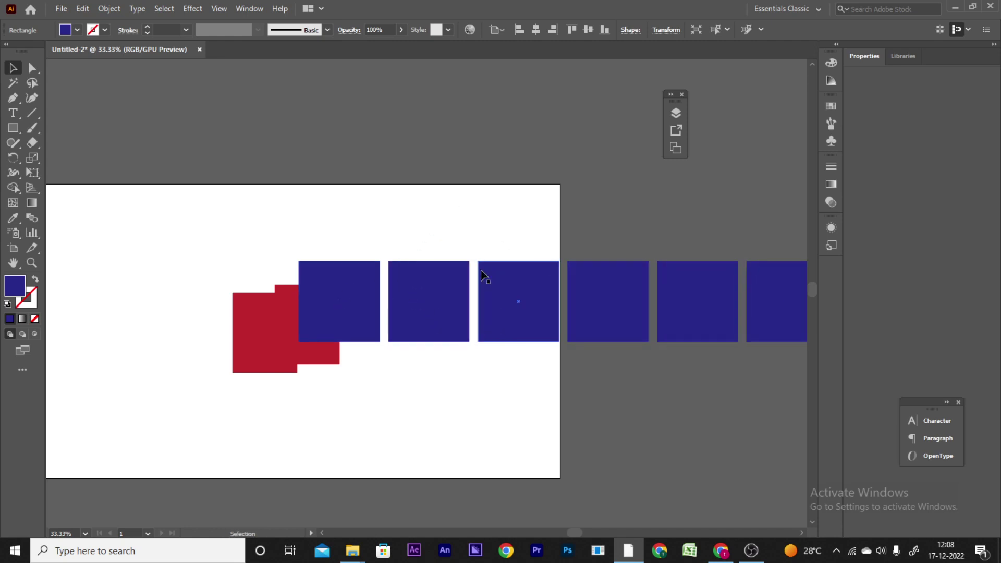
{"action": "left_click", "coordinate": [437, 288]}
{"action": "scroll", "coordinate": [440, 291], "scroll_direction": "down", "scroll_amount": 3}
{"action": "left_click", "coordinate": [600, 288]}
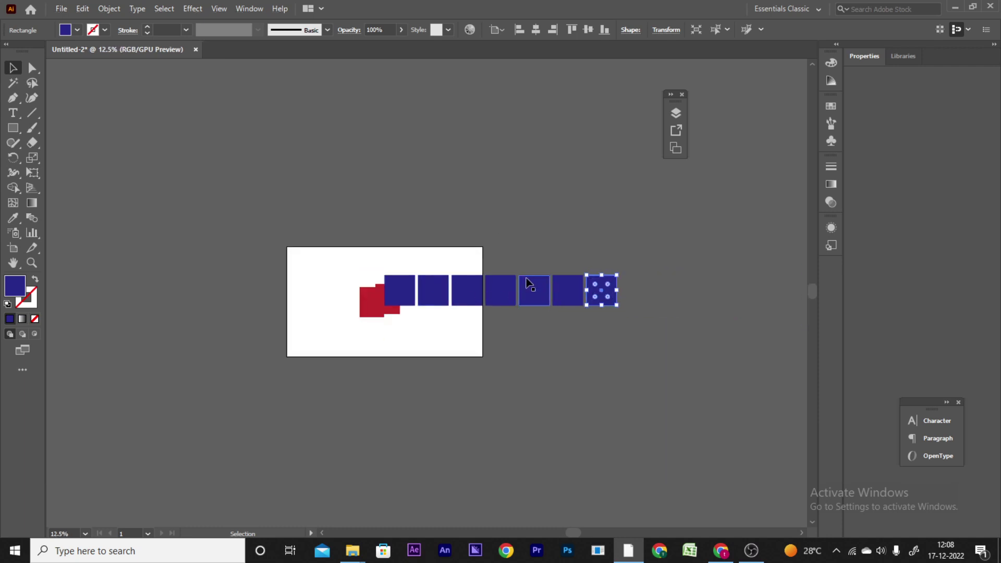
{"action": "scroll", "coordinate": [512, 306], "scroll_direction": "right", "scroll_amount": 2}
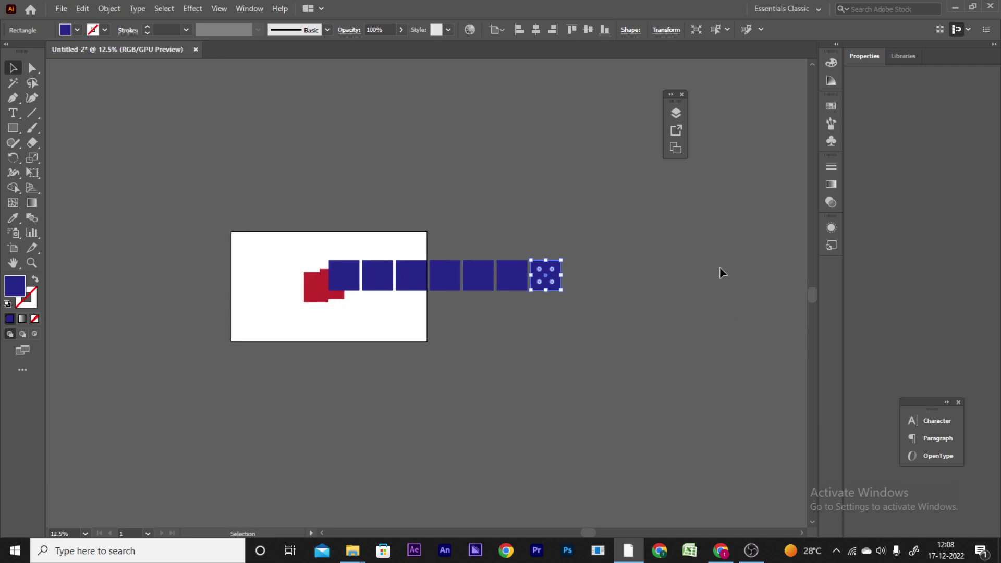
Step: Undo the five repeated copies, keeping only the first blue copy beside the original square
{"action": "key", "text": "ctrl+z"}
{"action": "key", "text": "ctrl+z"}
{"action": "key", "text": "ctrl+z"}
{"action": "key", "text": "ctrl+z"}
{"action": "key", "text": "ctrl+z"}
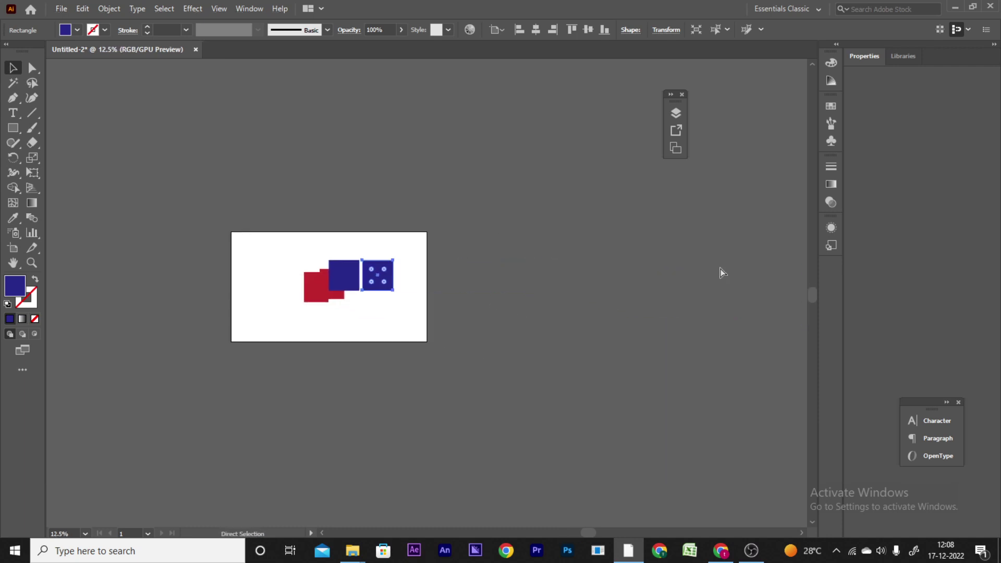
{"action": "key", "text": "a"}
{"action": "key", "text": "ctrl+shift+z"}
{"action": "key", "text": "ctrl+z"}
{"action": "key", "text": "v"}
{"action": "scroll", "coordinate": [175, 264], "scroll_direction": "up", "scroll_amount": 2}
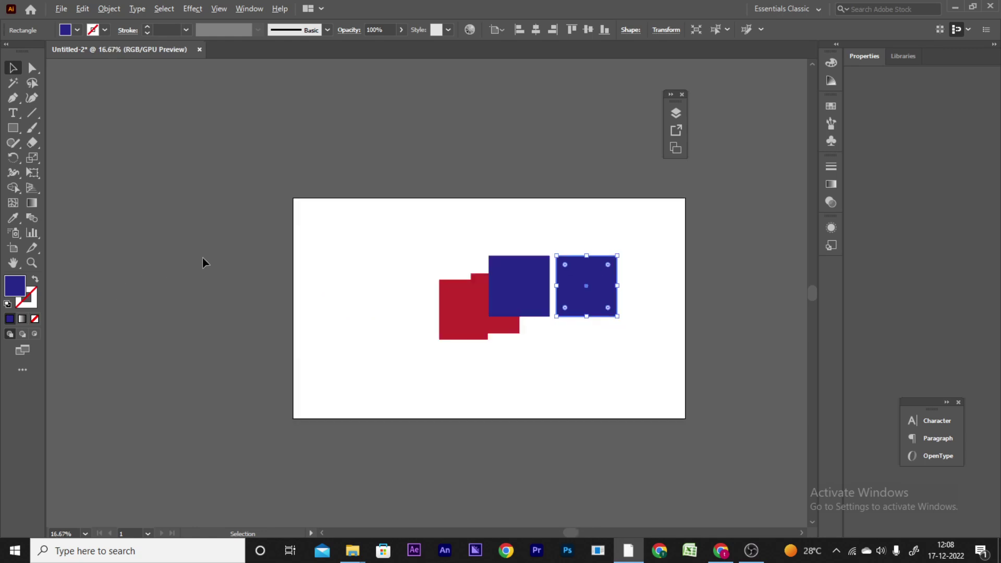
{"action": "key", "text": "a"}
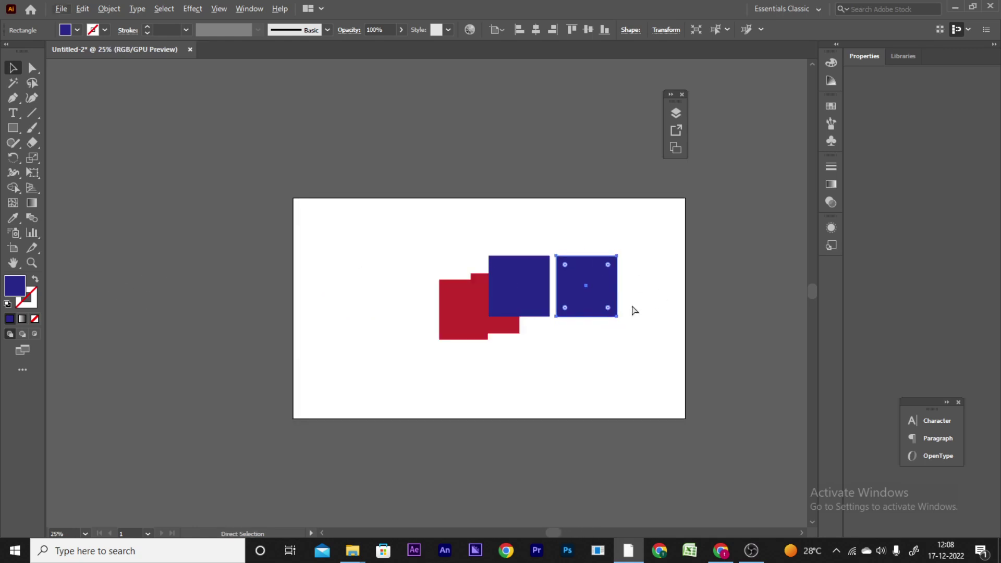
{"action": "key", "text": "v"}
Step: Duplicate the second blue square straight below itself and undo that copy
{"action": "left_click_drag", "start_coordinate": [591, 308], "coordinate": [591, 384]}
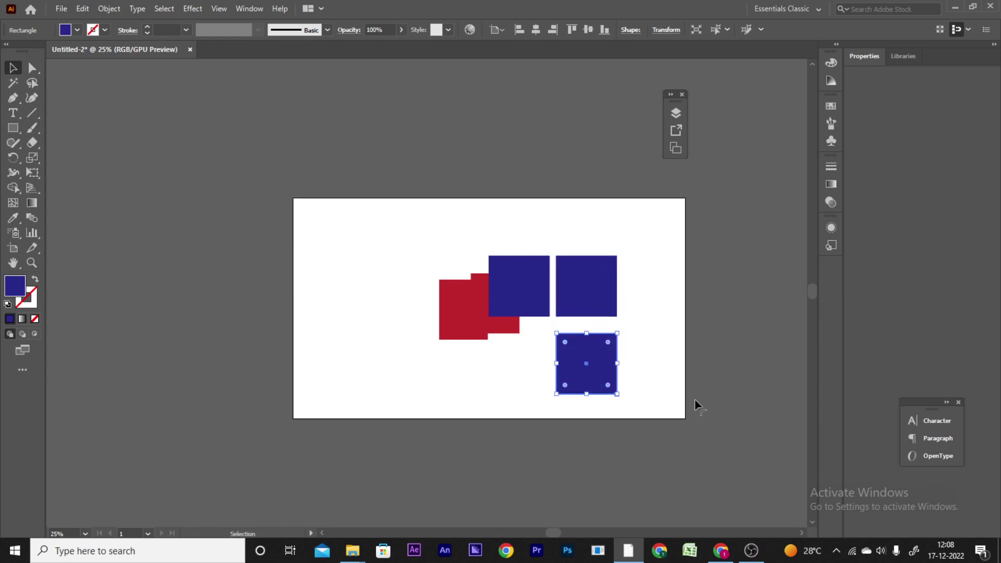
{"action": "key", "text": "ctrl+z"}
{"action": "scroll", "coordinate": [619, 286], "scroll_direction": "up", "scroll_amount": 1}
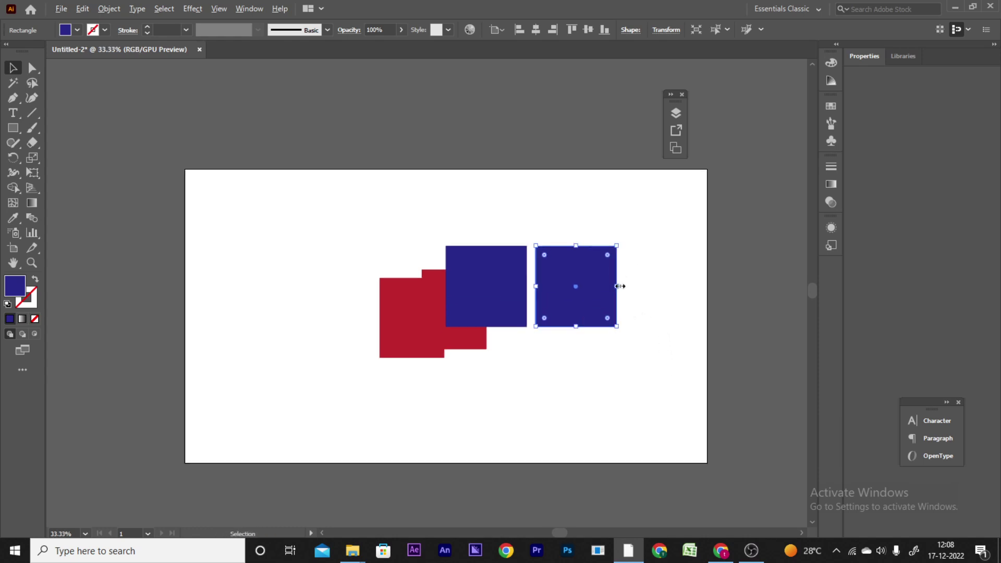
Step: Recolour the front red rectangle with the green fill 0a8900
{"action": "left_click_drag", "start_coordinate": [403, 254], "coordinate": [343, 202]}
{"action": "left_click", "coordinate": [506, 293]}
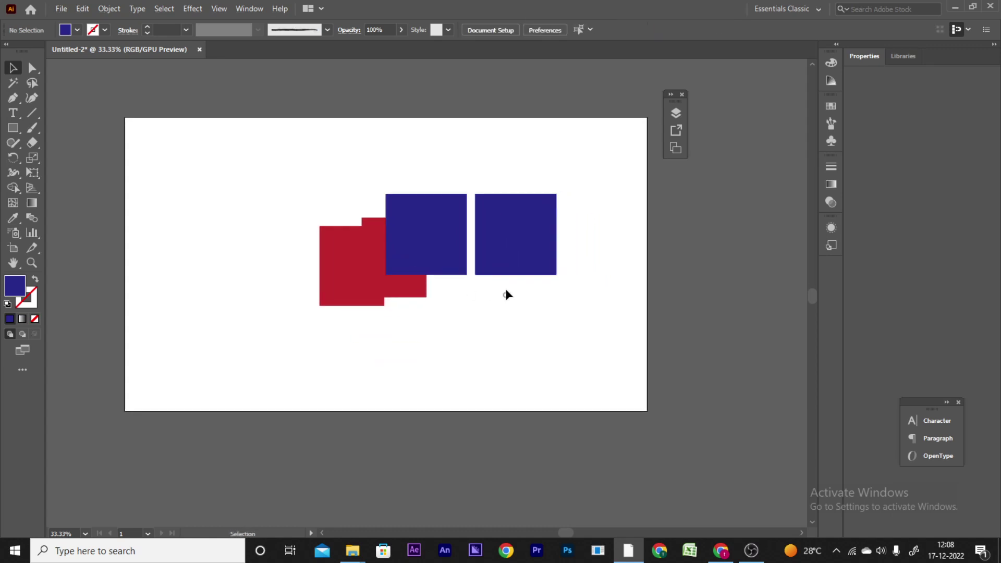
{"action": "left_click", "coordinate": [379, 301]}
{"action": "double_click", "coordinate": [14, 286]}
{"action": "left_click", "coordinate": [818, 301]}
{"action": "left_click", "coordinate": [758, 274]}
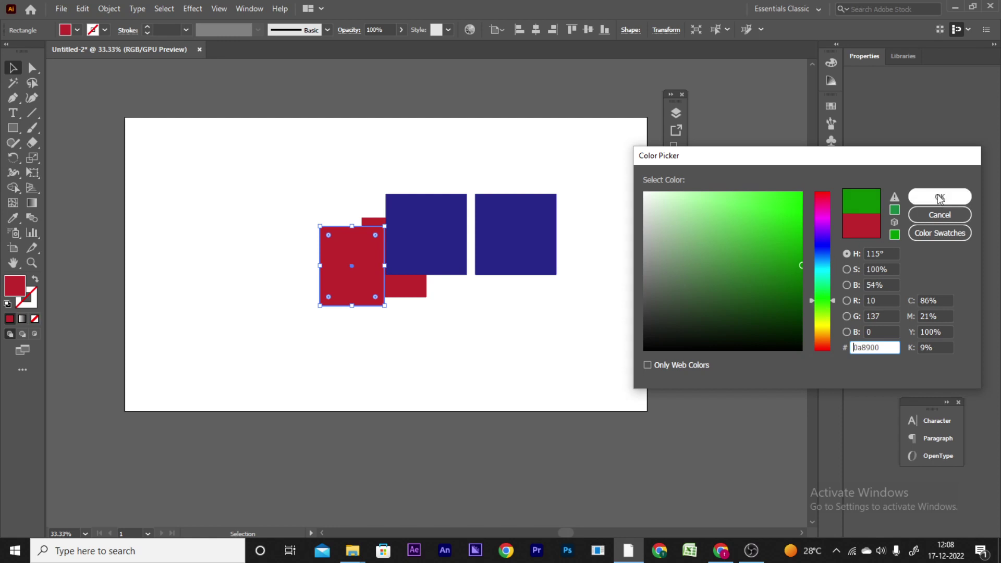
{"action": "left_click", "coordinate": [939, 197]}
Step: Shift the separate blue square slightly and change its fill colour to bright orange
{"action": "left_click", "coordinate": [573, 238]}
{"action": "left_click_drag", "start_coordinate": [547, 240], "coordinate": [546, 243]}
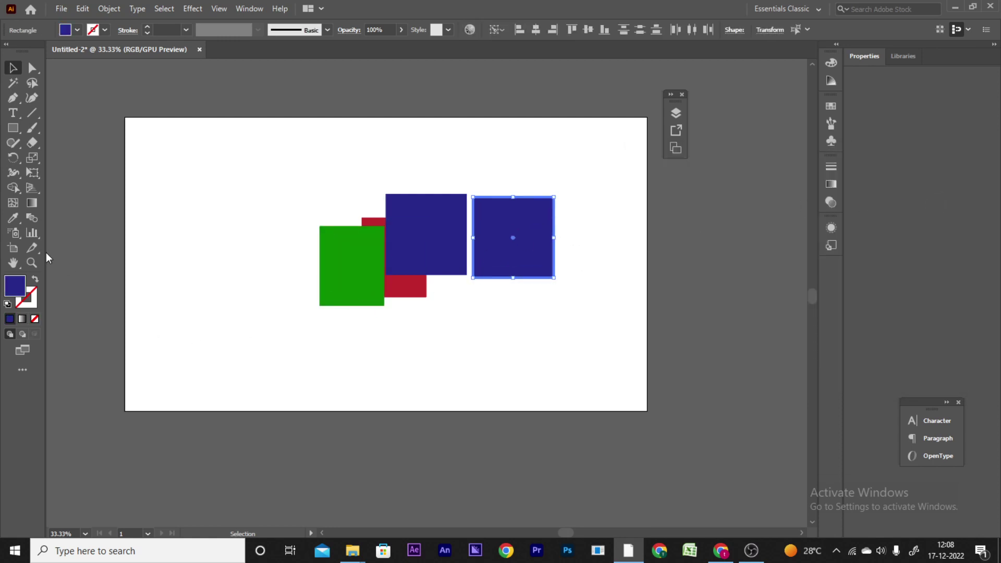
{"action": "double_click", "coordinate": [15, 287]}
{"action": "left_click", "coordinate": [821, 338]}
{"action": "left_click_drag", "start_coordinate": [782, 224], "coordinate": [817, 182]}
{"action": "left_click", "coordinate": [939, 197]}
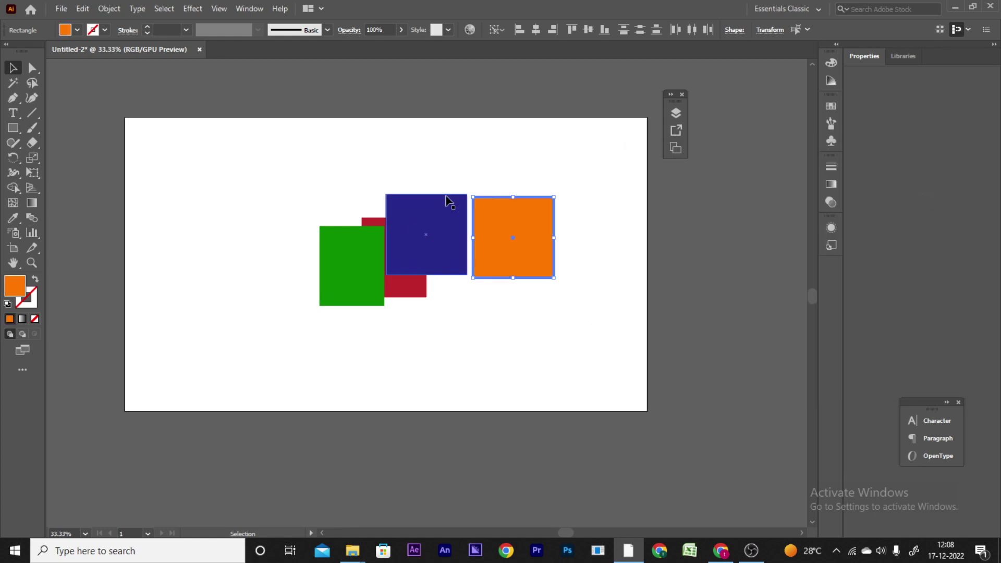
Step: Reposition the green and blue rectangles around the red one and delete the spare shape
{"action": "mouse_move", "coordinate": [357, 265]}
{"action": "left_mouse_down"}
{"action": "mouse_move", "coordinate": [328, 252]}
{"action": "mouse_move", "coordinate": [345, 253]}
{"action": "left_mouse_up"}
{"action": "left_click", "coordinate": [399, 323]}
{"action": "left_click_drag", "start_coordinate": [460, 250], "coordinate": [493, 253]}
{"action": "left_click", "coordinate": [458, 310]}
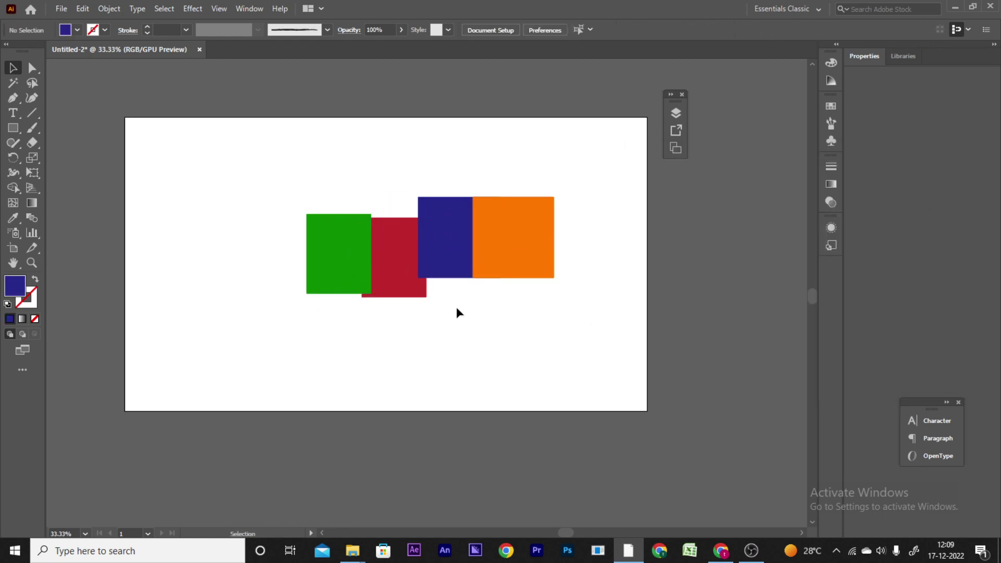
{"action": "left_click_drag", "start_coordinate": [411, 274], "coordinate": [422, 251]}
{"action": "left_click_drag", "start_coordinate": [335, 272], "coordinate": [546, 328]}
{"action": "left_click", "coordinate": [482, 336]}
{"action": "key", "text": "Delete"}
Step: Arrange the four rectangles in an overlapping row ordered red, green, blue and orange
{"action": "left_click", "coordinate": [515, 256]}
{"action": "mouse_move", "coordinate": [515, 254]}
{"action": "left_mouse_down"}
{"action": "mouse_move", "coordinate": [568, 255]}
{"action": "mouse_move", "coordinate": [502, 258]}
{"action": "left_mouse_up"}
{"action": "left_click", "coordinate": [527, 260]}
{"action": "mouse_move", "coordinate": [564, 255]}
{"action": "left_mouse_down"}
{"action": "mouse_move", "coordinate": [546, 261]}
{"action": "mouse_move", "coordinate": [558, 259]}
{"action": "left_mouse_up"}
{"action": "left_click", "coordinate": [455, 266]}
{"action": "left_click_drag", "start_coordinate": [455, 266], "coordinate": [587, 257]}
{"action": "left_click_drag", "start_coordinate": [472, 255], "coordinate": [422, 252]}
{"action": "mouse_move", "coordinate": [566, 253]}
{"action": "left_mouse_down"}
{"action": "mouse_move", "coordinate": [499, 254]}
{"action": "mouse_move", "coordinate": [592, 252]}
{"action": "mouse_move", "coordinate": [515, 256]}
{"action": "mouse_move", "coordinate": [584, 255]}
{"action": "left_mouse_up"}
{"action": "left_click", "coordinate": [551, 299]}
{"action": "left_click_drag", "start_coordinate": [515, 239], "coordinate": [463, 237]}
{"action": "left_click_drag", "start_coordinate": [550, 242], "coordinate": [306, 302]}
{"action": "left_click", "coordinate": [534, 282]}
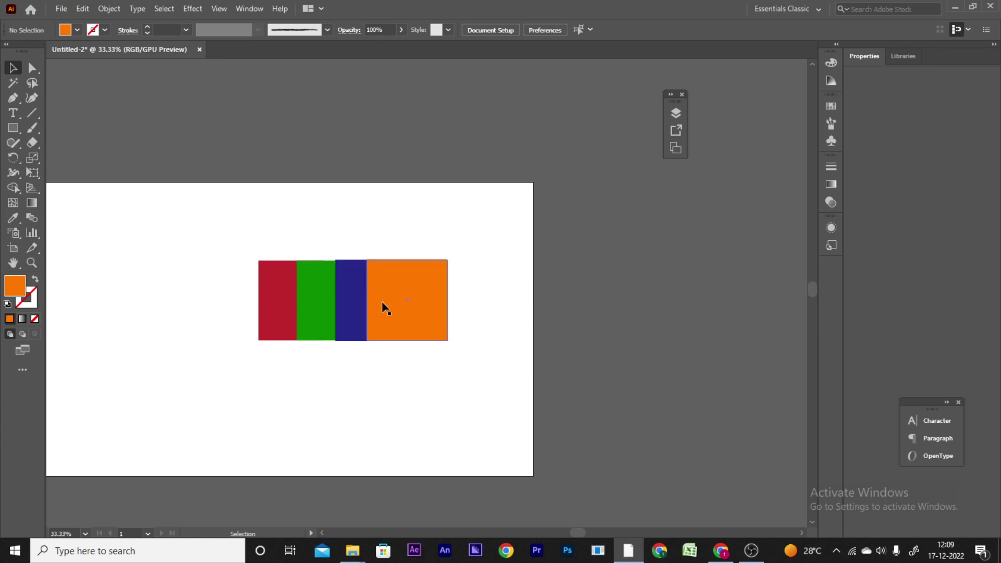
Step: Enlarge the orange square proportionally from its centre so it covers most of the blue square
{"action": "left_click", "coordinate": [414, 294]}
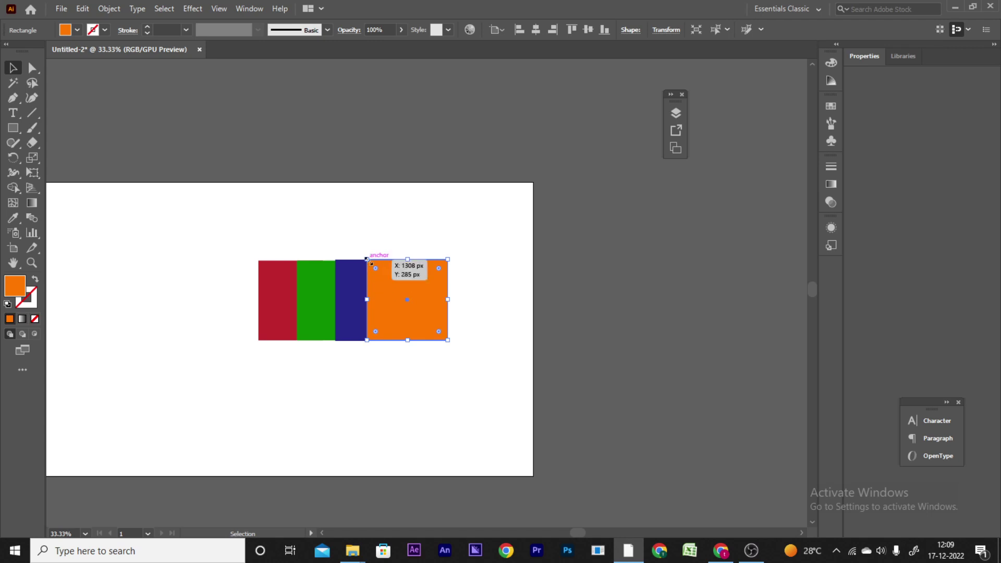
{"action": "left_click_drag", "start_coordinate": [367, 259], "coordinate": [347, 248]}
Step: Send the orange square to the back, move it among the other shapes, and undo the moves and the reordering
{"action": "left_click", "coordinate": [390, 291]}
{"action": "right_click", "coordinate": [387, 284]}
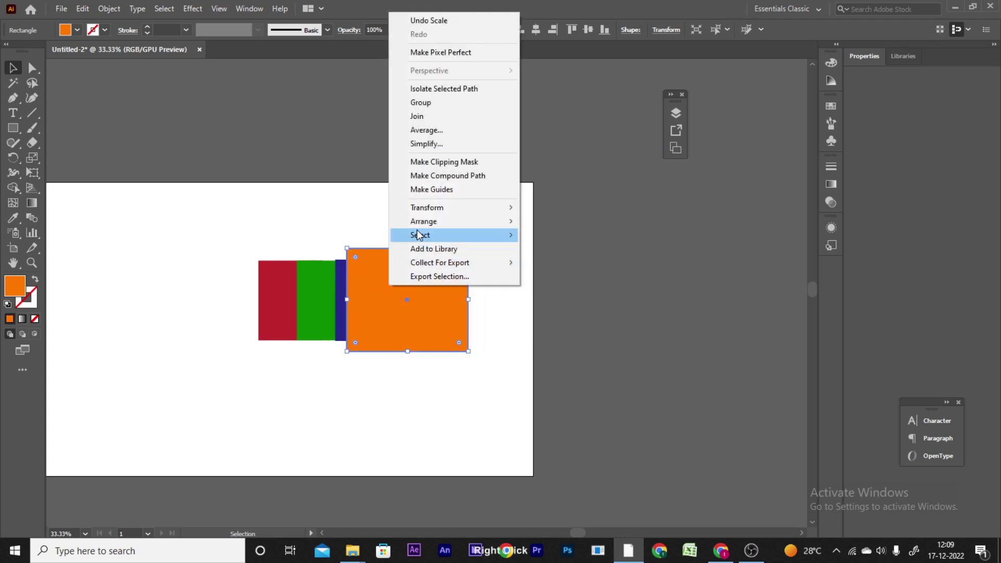
{"action": "mouse_move", "coordinate": [424, 221]}
{"action": "left_click", "coordinate": [571, 262]}
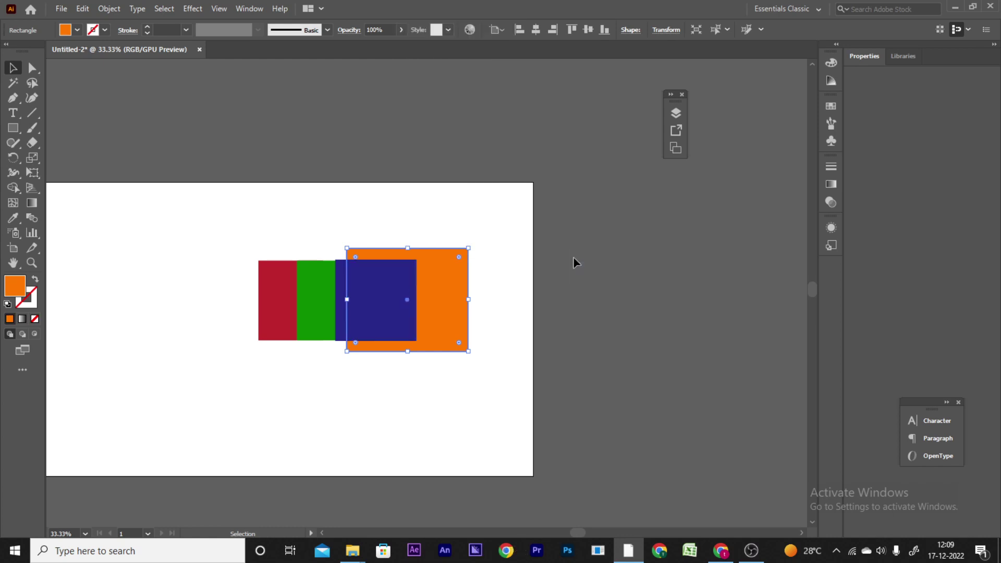
{"action": "left_click", "coordinate": [509, 284]}
{"action": "left_click_drag", "start_coordinate": [427, 287], "coordinate": [336, 313]}
{"action": "left_click_drag", "start_coordinate": [300, 356], "coordinate": [371, 344]}
{"action": "key", "text": "ctrl+z"}
{"action": "key", "text": "ctrl+z"}
{"action": "key", "text": "ctrl+z"}
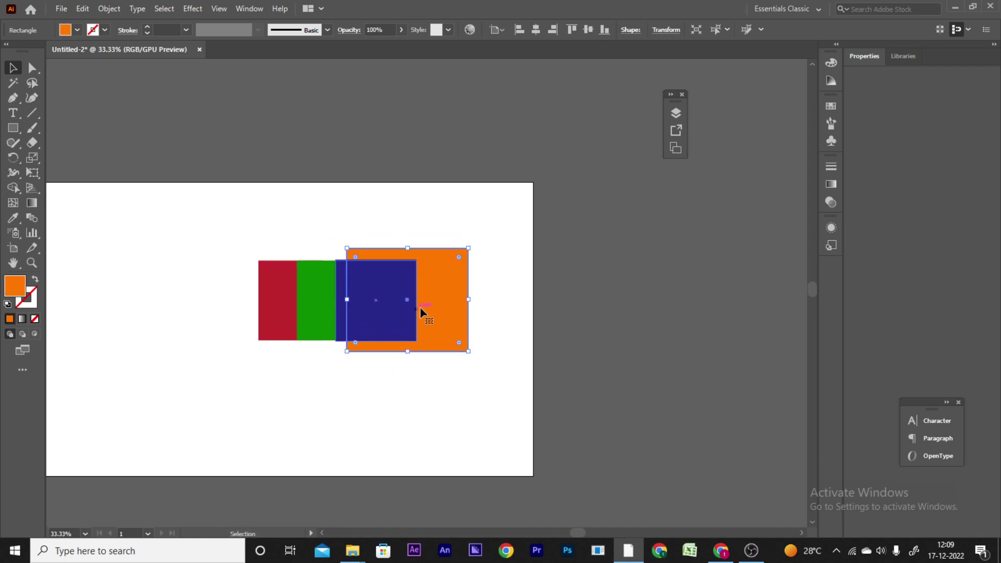
{"action": "key", "text": "ctrl+bracketright"}
Step: Send the orange square one level backward behind the blue one and shift it slightly to the right
{"action": "right_click", "coordinate": [424, 303]}
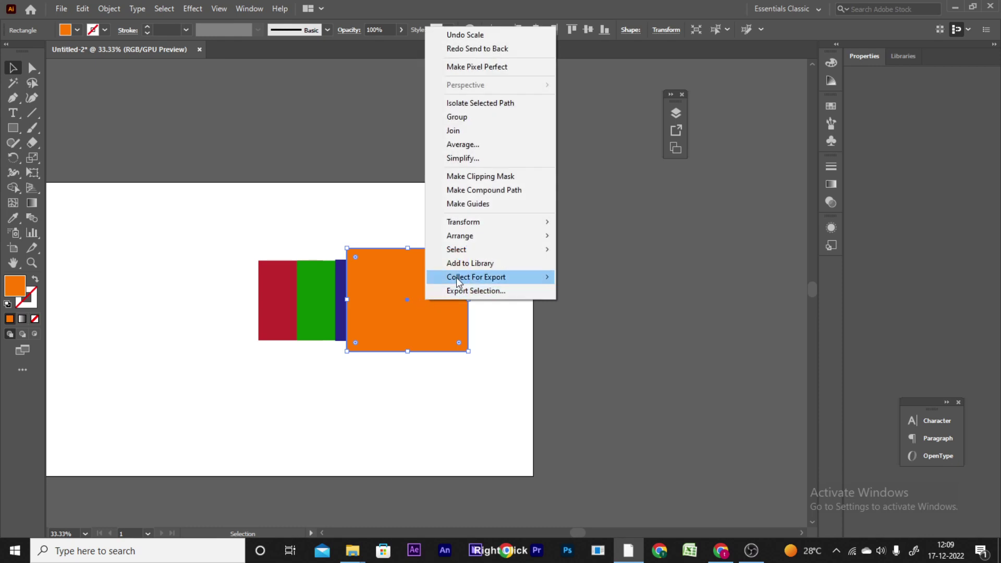
{"action": "mouse_move", "coordinate": [542, 236]}
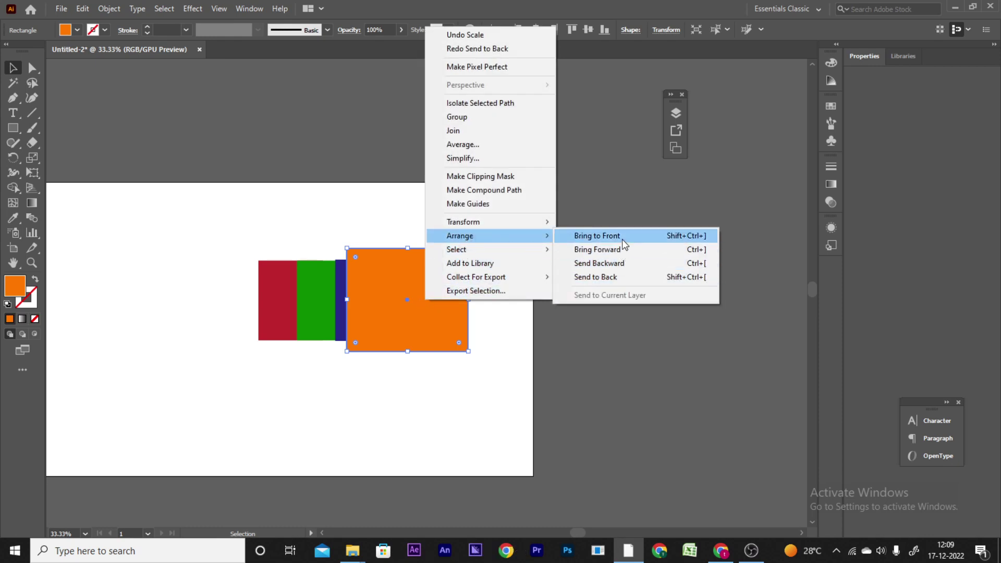
{"action": "left_click", "coordinate": [611, 272]}
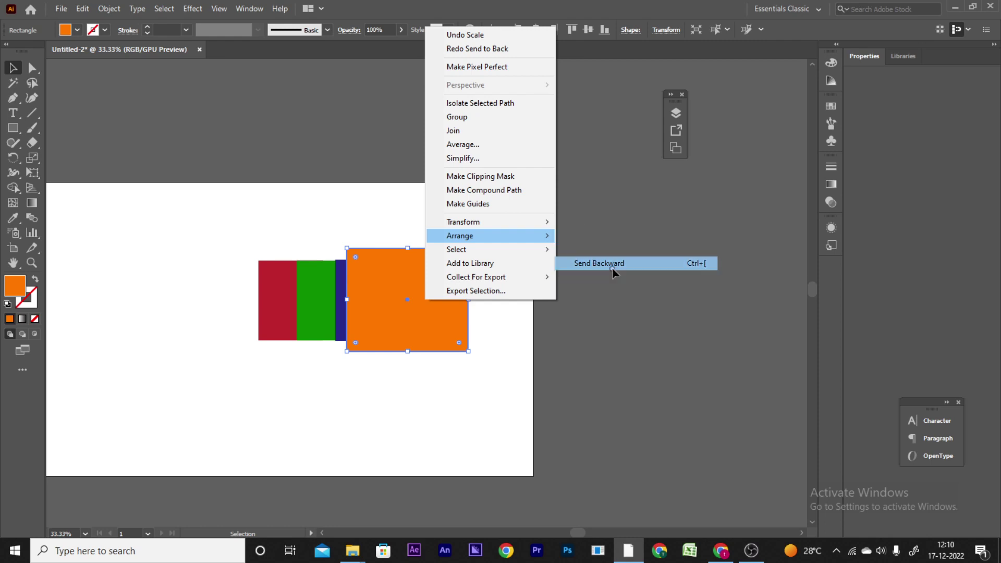
{"action": "left_click", "coordinate": [478, 307]}
{"action": "left_click_drag", "start_coordinate": [408, 312], "coordinate": [380, 313]}
Step: Send the orange square to the back and slide it across the other rectangles to test the stacking order
{"action": "right_click", "coordinate": [451, 309]}
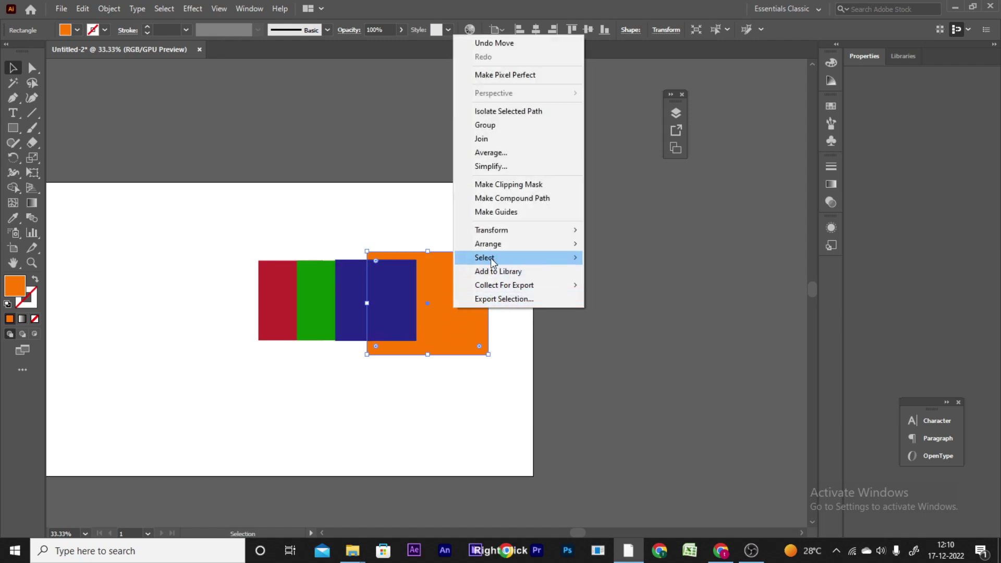
{"action": "mouse_move", "coordinate": [491, 245]}
{"action": "left_click", "coordinate": [599, 285]}
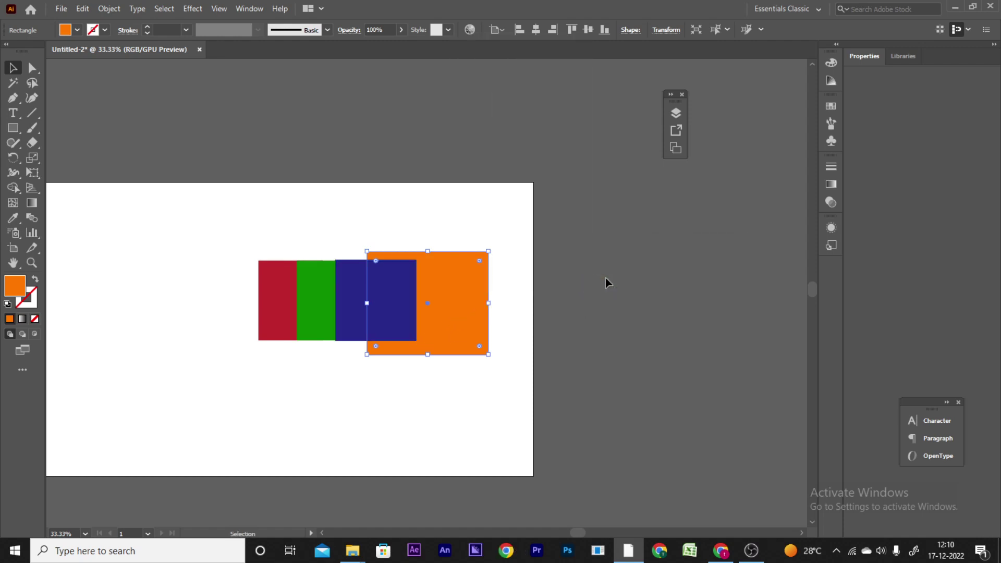
{"action": "left_click_drag", "start_coordinate": [454, 306], "coordinate": [352, 300]}
{"action": "left_click", "coordinate": [482, 303]}
{"action": "left_click_drag", "start_coordinate": [360, 256], "coordinate": [444, 255]}
{"action": "left_click", "coordinate": [463, 368]}
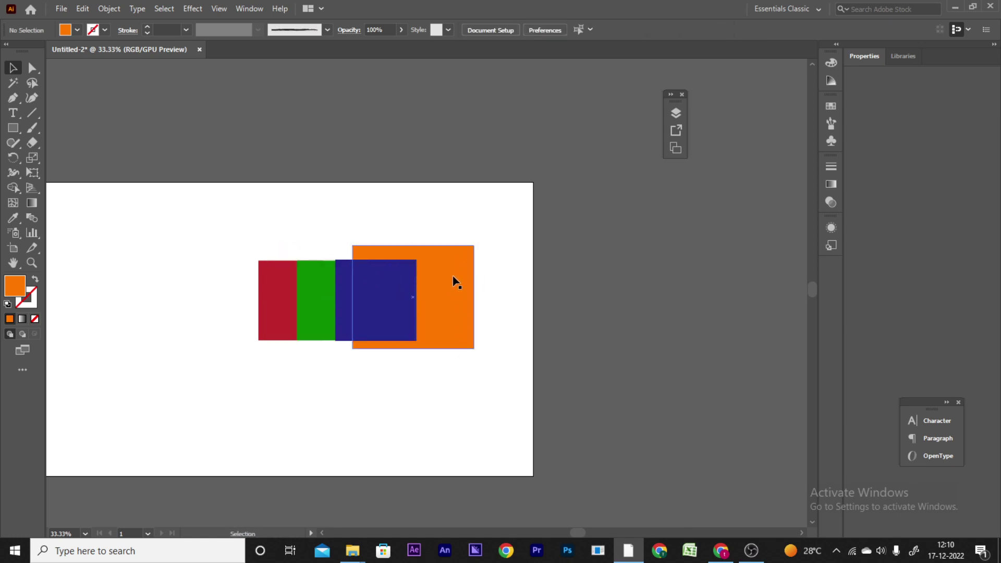
Step: Bring the orange square to the front of the stack
{"action": "left_click", "coordinate": [449, 277]}
{"action": "right_click", "coordinate": [446, 271]}
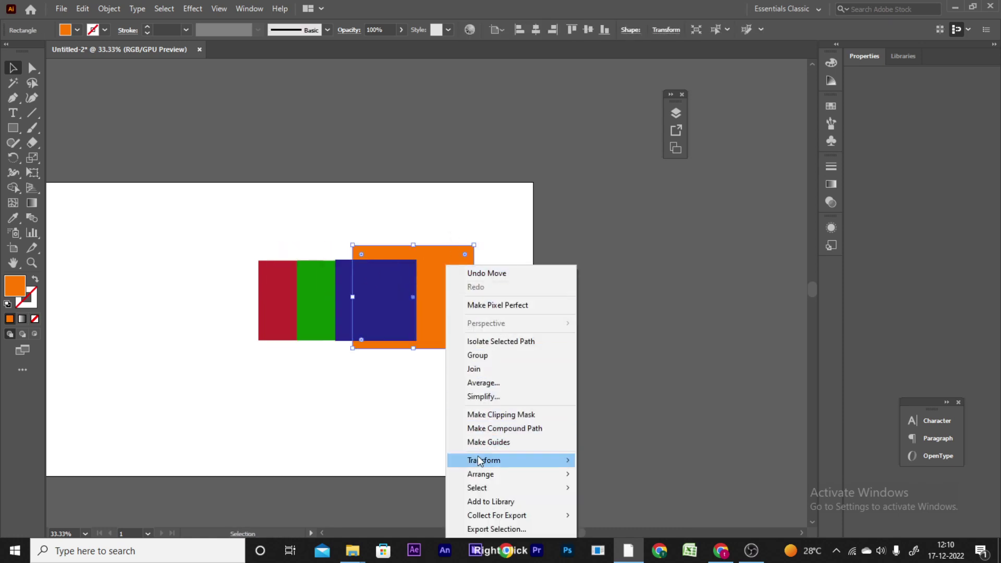
{"action": "mouse_move", "coordinate": [495, 474]}
{"action": "left_click", "coordinate": [594, 475]}
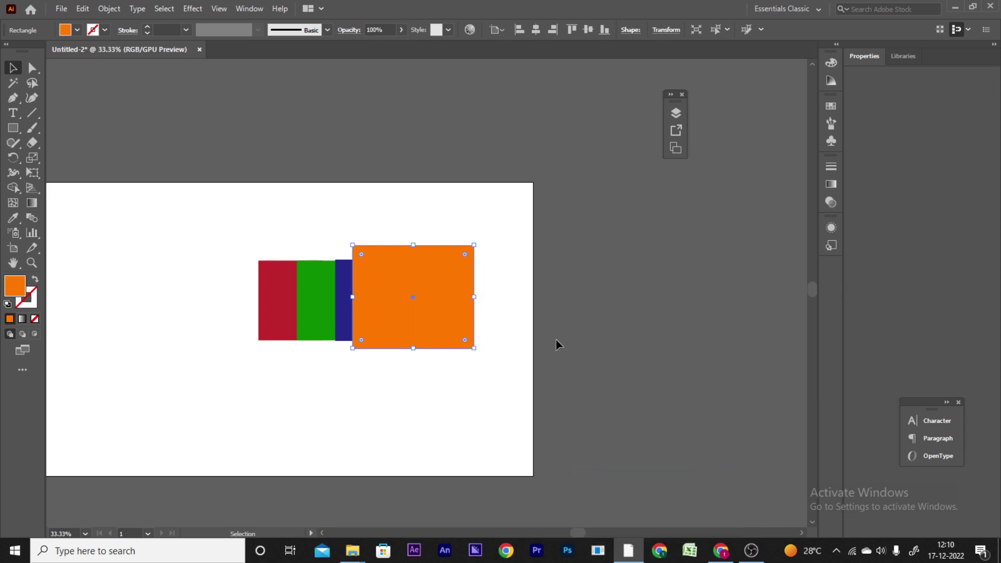
Step: Bring the red rectangle to the front so it overlaps the green one
{"action": "left_click", "coordinate": [276, 323]}
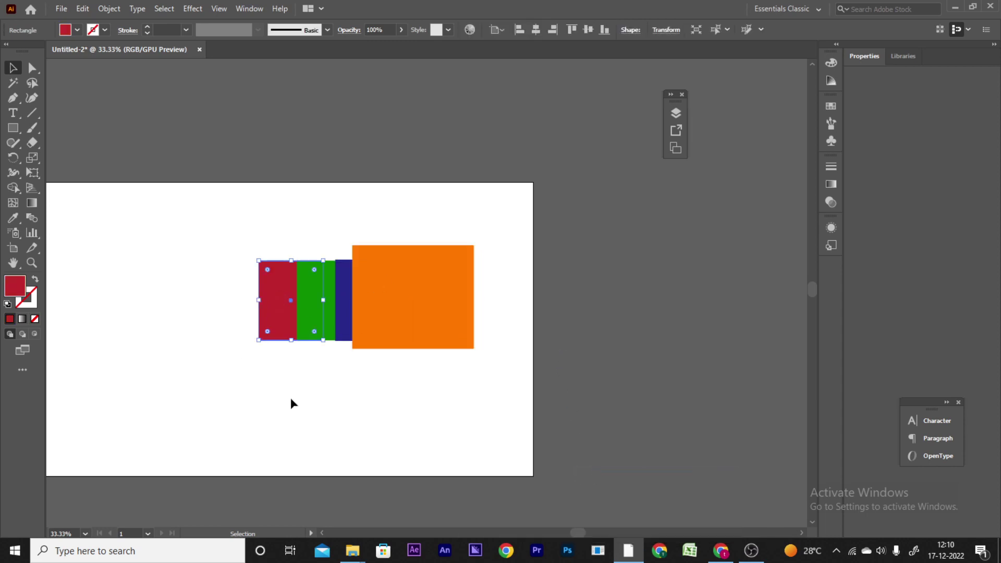
{"action": "right_click", "coordinate": [274, 286]}
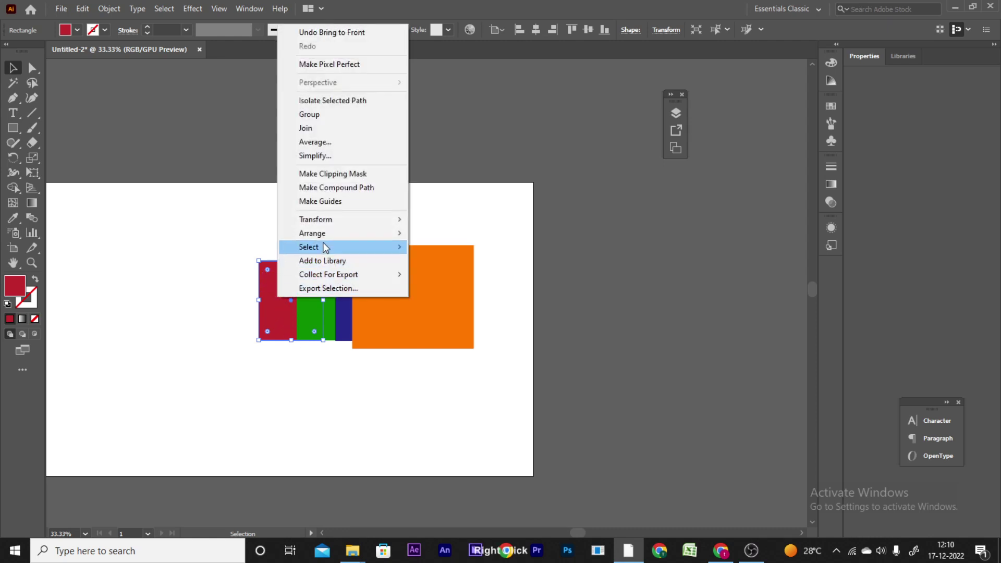
{"action": "mouse_move", "coordinate": [322, 233]}
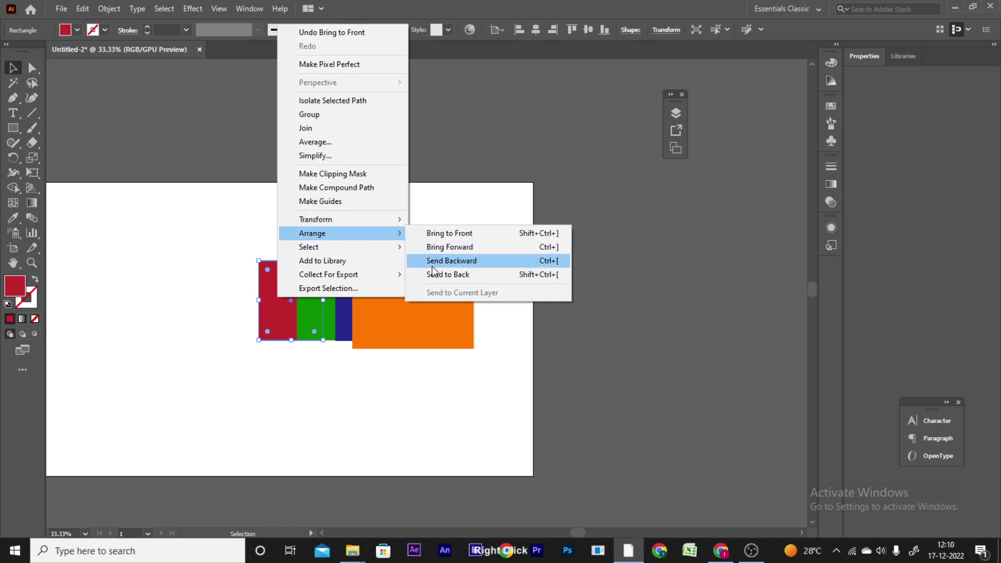
{"action": "left_click", "coordinate": [444, 238]}
{"action": "right_click", "coordinate": [448, 236]}
{"action": "left_click", "coordinate": [417, 217]}
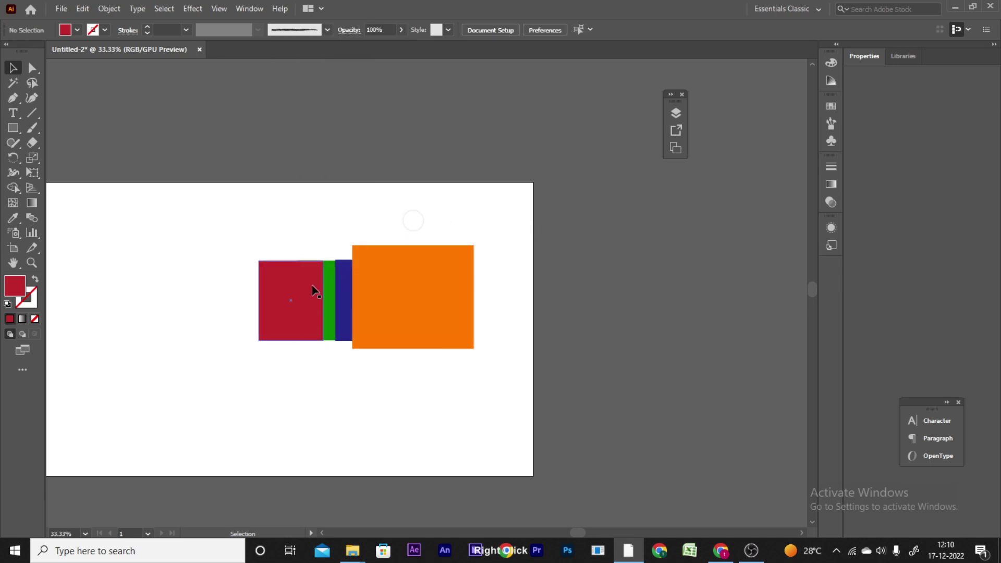
Step: Spread the overlapping shapes apart, moving red and green to the left and blue above the green rectangle
{"action": "left_click_drag", "start_coordinate": [311, 326], "coordinate": [376, 322]}
{"action": "left_click", "coordinate": [369, 393]}
{"action": "left_click_drag", "start_coordinate": [368, 269], "coordinate": [209, 285]}
{"action": "left_click", "coordinate": [320, 382]}
{"action": "left_click_drag", "start_coordinate": [328, 284], "coordinate": [286, 284]}
{"action": "left_click_drag", "start_coordinate": [350, 321], "coordinate": [313, 226]}
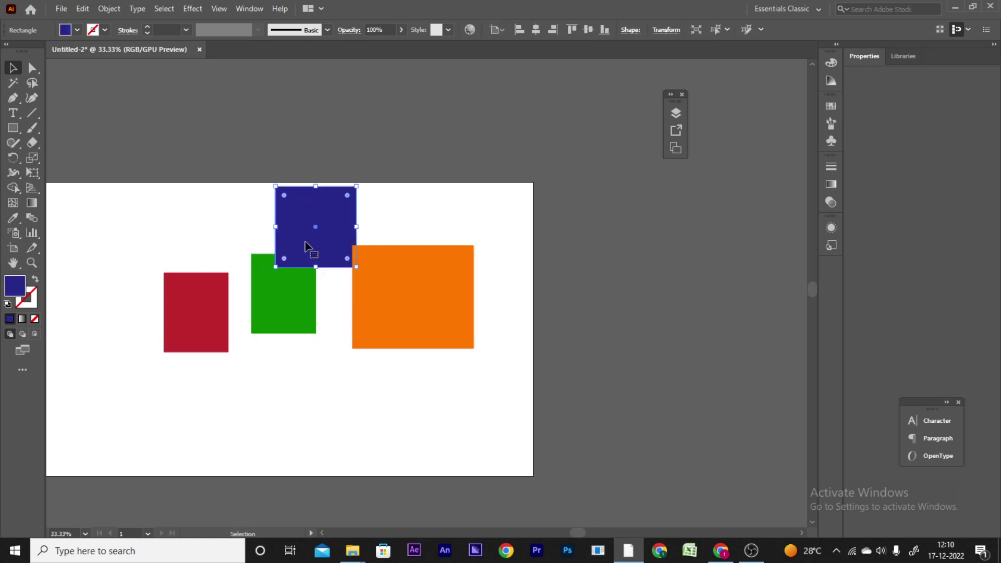
{"action": "left_click", "coordinate": [396, 292]}
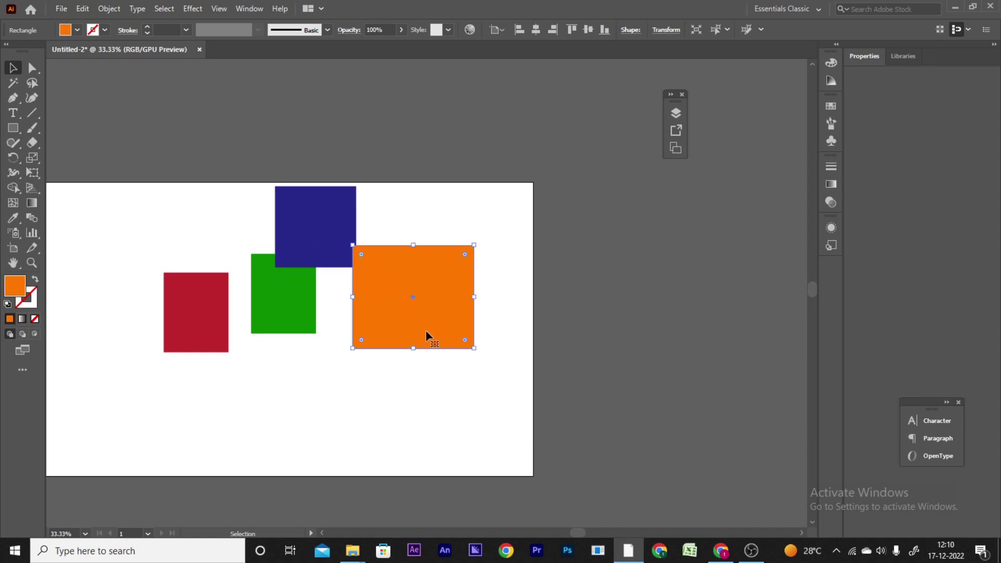
{"action": "right_click", "coordinate": [424, 313]}
{"action": "mouse_move", "coordinate": [491, 247]}
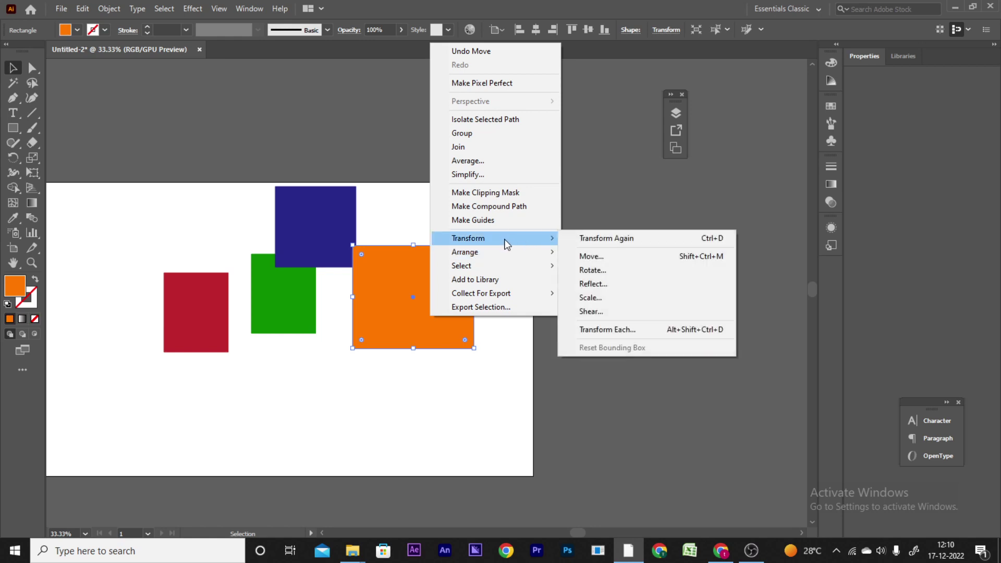
{"action": "left_click", "coordinate": [582, 258]}
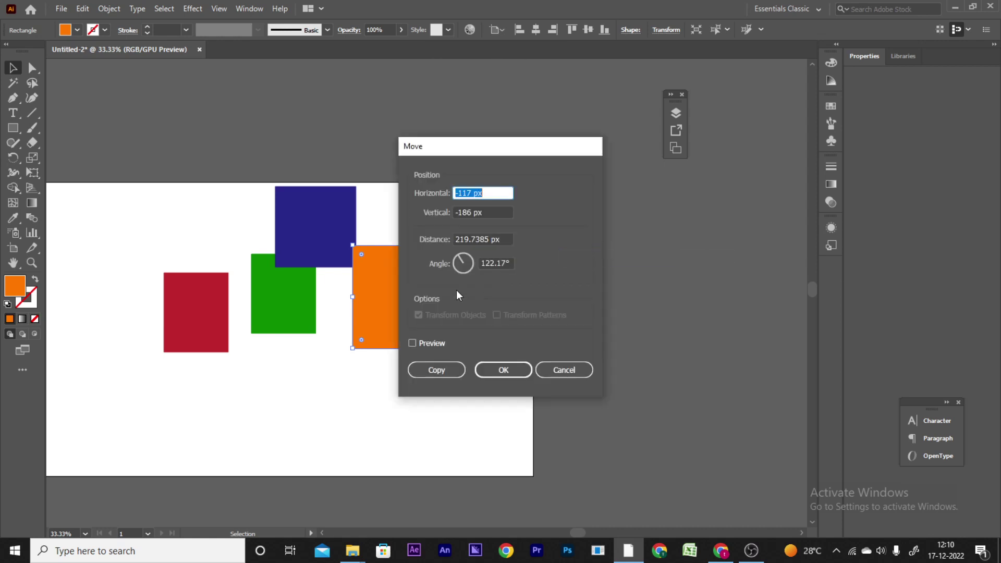
{"action": "left_click", "coordinate": [573, 367]}
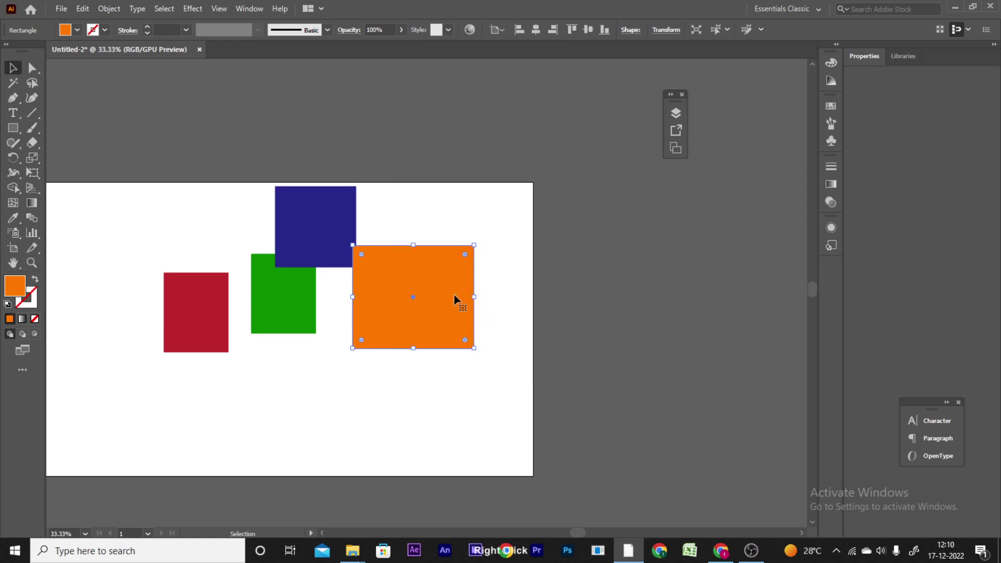
Step: Shift the orange rectangle at a new angle with the Move command, and reposition it beside the blue square
{"action": "right_click", "coordinate": [453, 279]}
{"action": "mouse_move", "coordinate": [500, 216]}
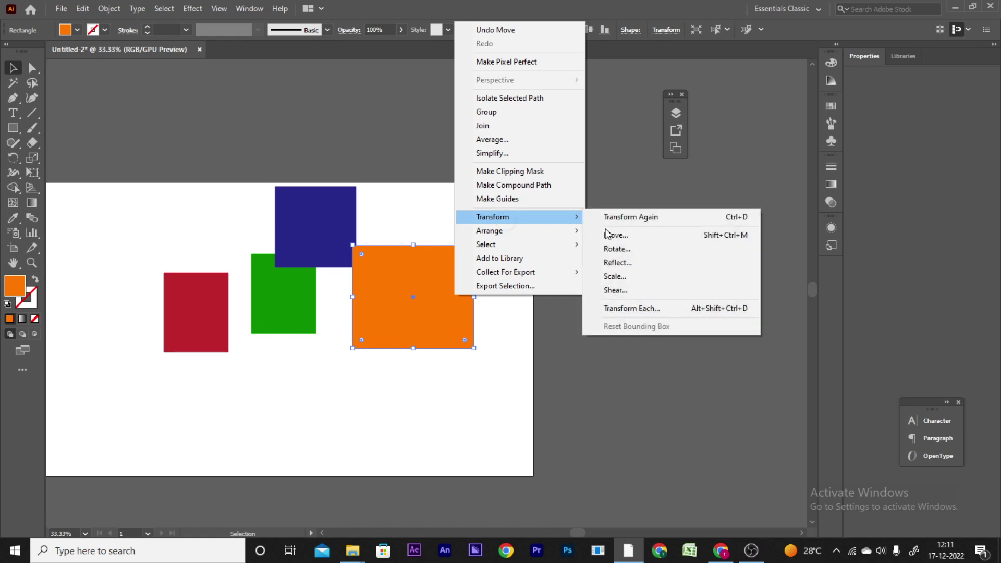
{"action": "left_click", "coordinate": [609, 235]}
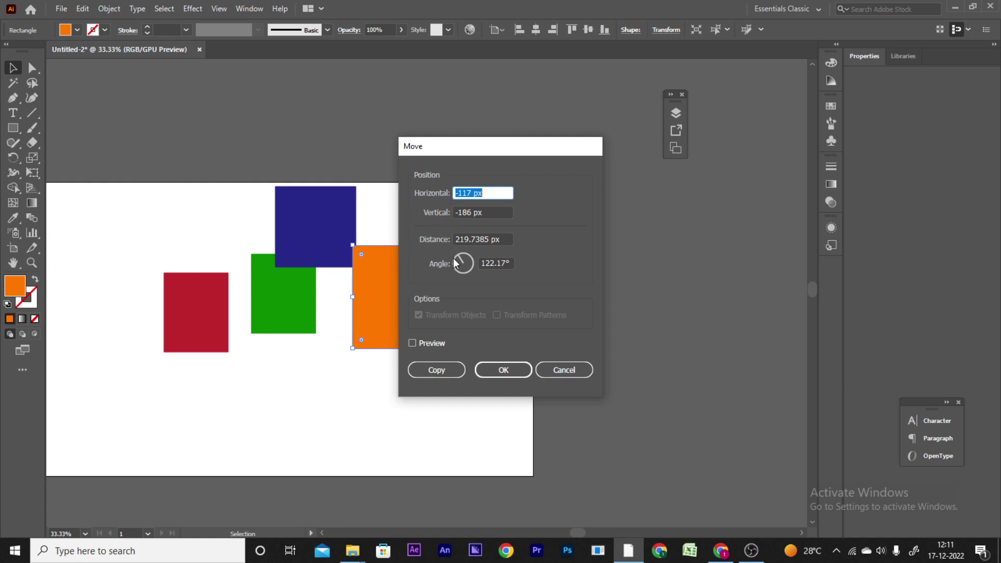
{"action": "left_click", "coordinate": [466, 273]}
{"action": "left_click", "coordinate": [495, 369]}
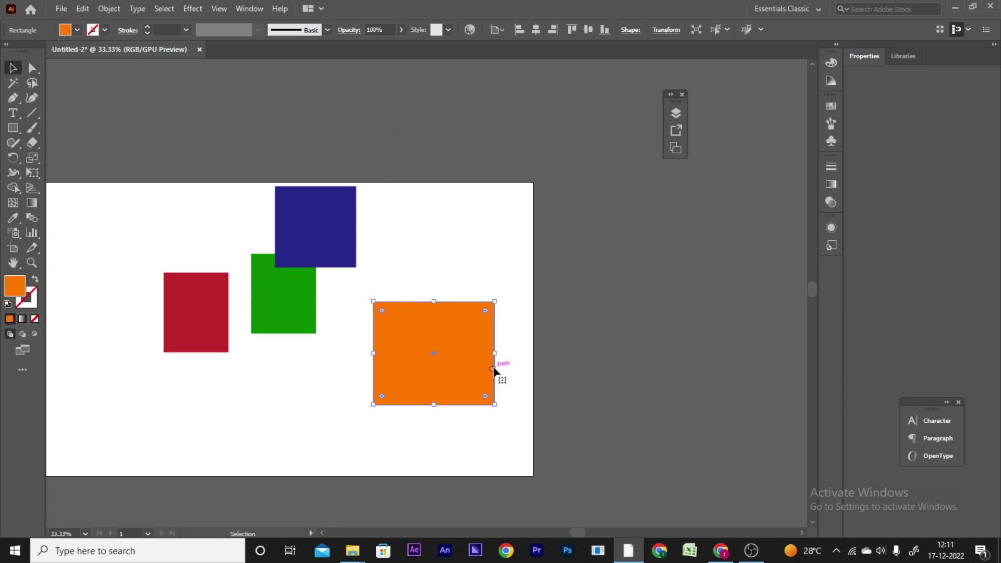
{"action": "left_click_drag", "start_coordinate": [428, 331], "coordinate": [433, 243]}
Step: Rotate the orange rectangle by 247°, switching the preview on and off to compare before applying
{"action": "right_click", "coordinate": [435, 266]}
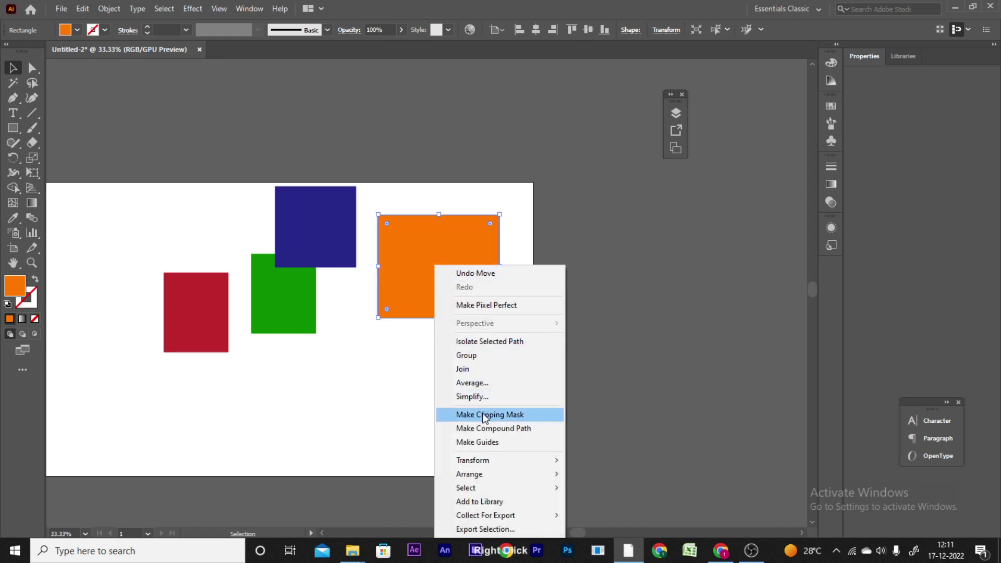
{"action": "mouse_move", "coordinate": [480, 460]}
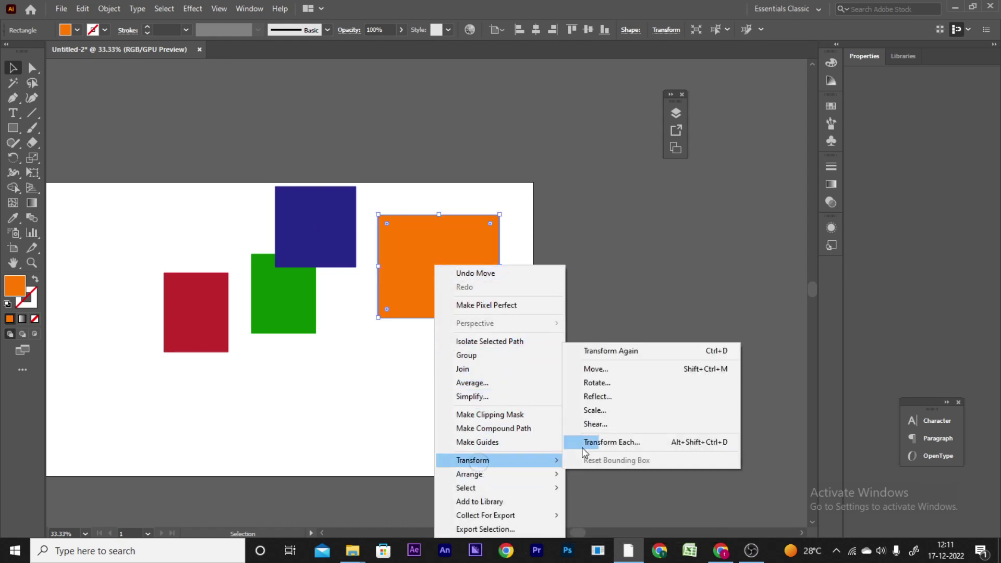
{"action": "left_click", "coordinate": [597, 382]}
{"action": "left_click_drag", "start_coordinate": [498, 194], "coordinate": [576, 197]}
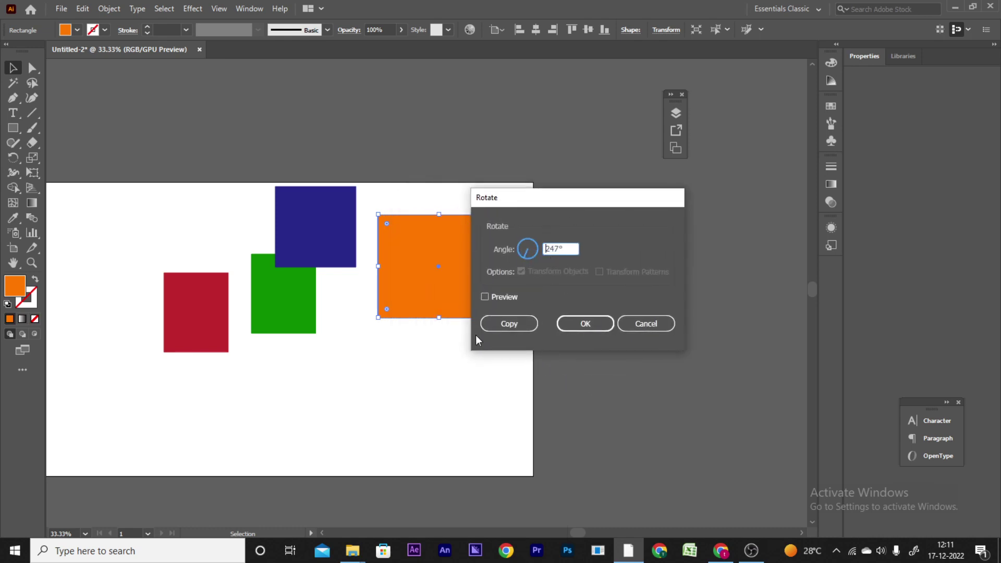
{"action": "left_click", "coordinate": [485, 297]}
{"action": "left_click", "coordinate": [484, 296]}
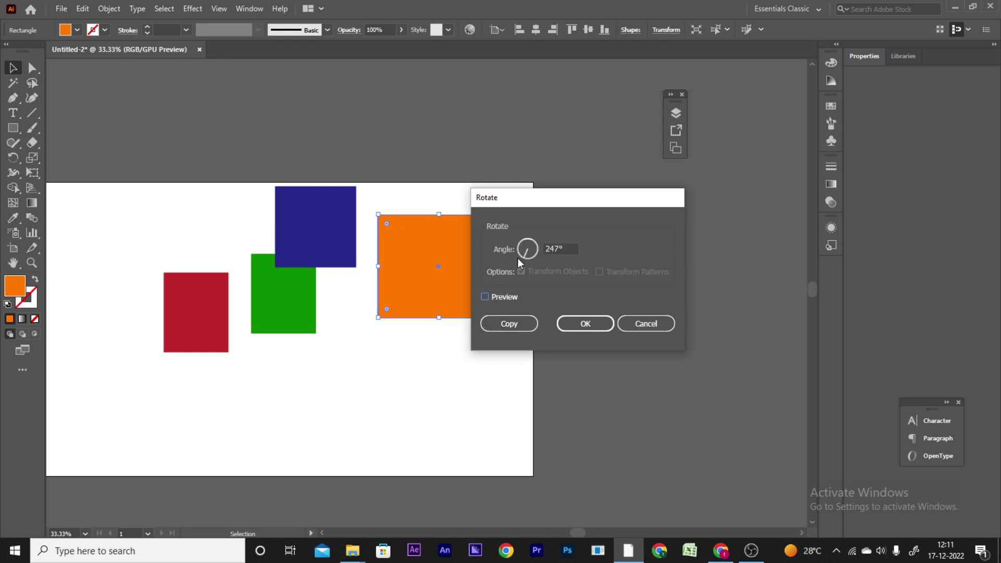
{"action": "left_click", "coordinate": [484, 297]}
{"action": "left_click", "coordinate": [484, 299]}
{"action": "left_click", "coordinate": [484, 300]}
{"action": "left_click", "coordinate": [484, 302]}
{"action": "left_click", "coordinate": [485, 301]}
{"action": "left_click", "coordinate": [486, 303]}
{"action": "left_click", "coordinate": [483, 296]}
{"action": "left_click", "coordinate": [573, 323]}
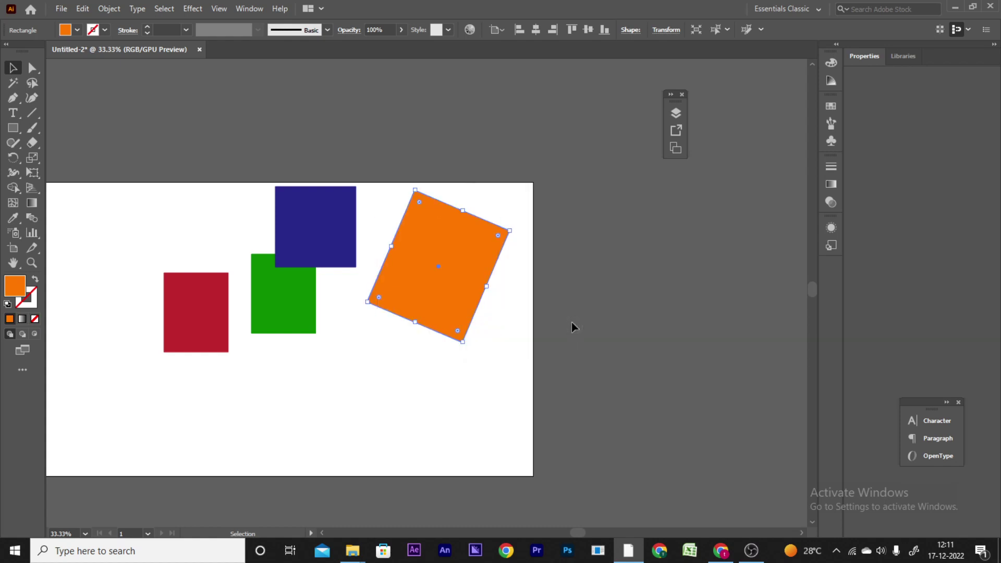
Step: Create a copy of the orange rectangle reflected across the horizontal axis, comparing the angle and vertical axis options in the preview
{"action": "left_click", "coordinate": [510, 344]}
{"action": "left_click", "coordinate": [412, 303]}
{"action": "right_click", "coordinate": [440, 284]}
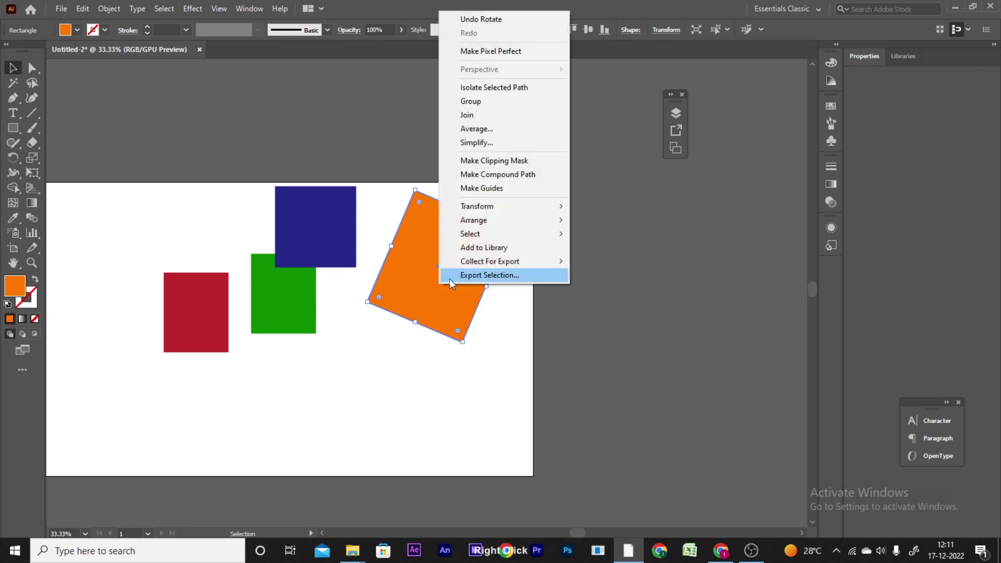
{"action": "mouse_move", "coordinate": [536, 207]}
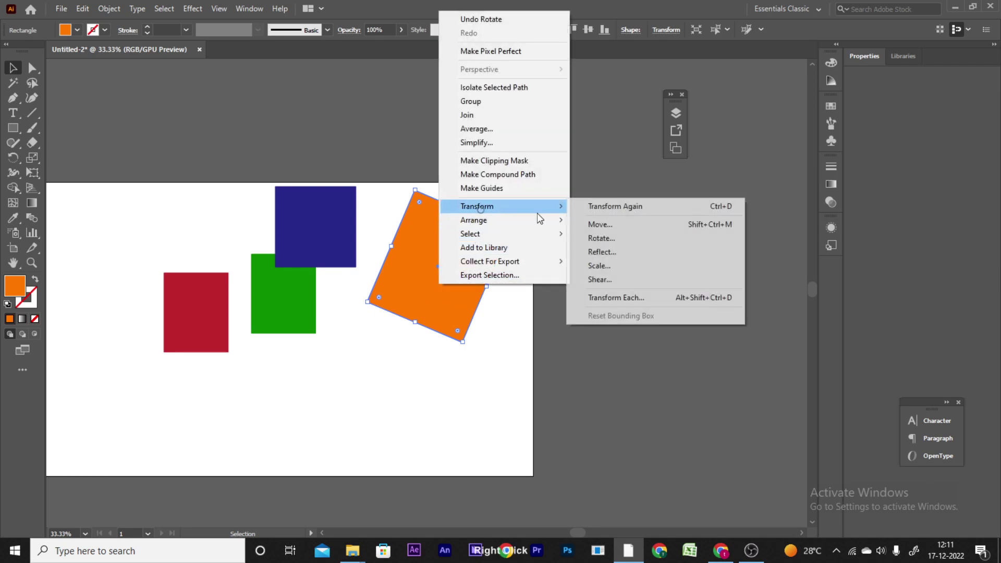
{"action": "left_click", "coordinate": [602, 253]}
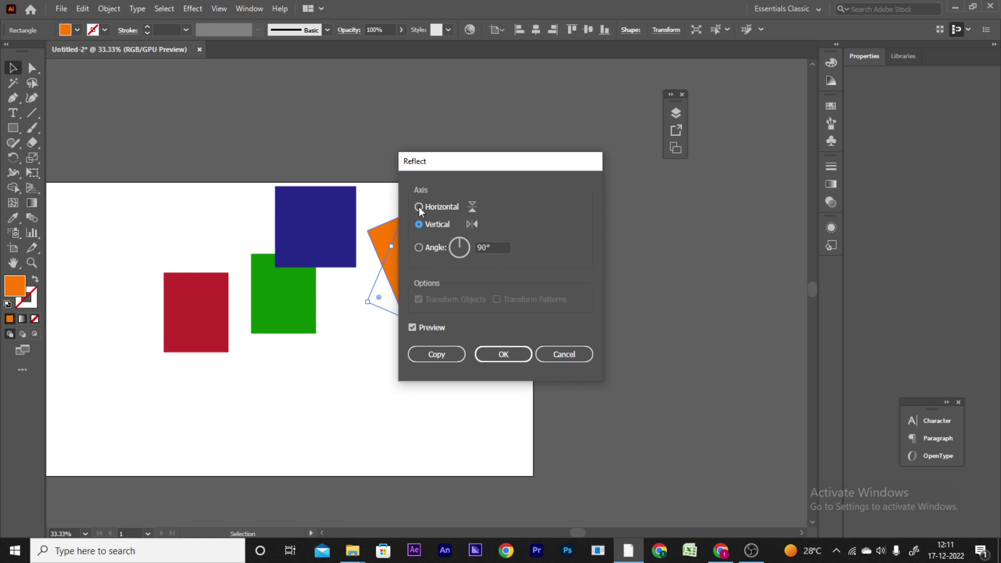
{"action": "left_click_drag", "start_coordinate": [470, 163], "coordinate": [622, 156]}
{"action": "left_click", "coordinate": [570, 241]}
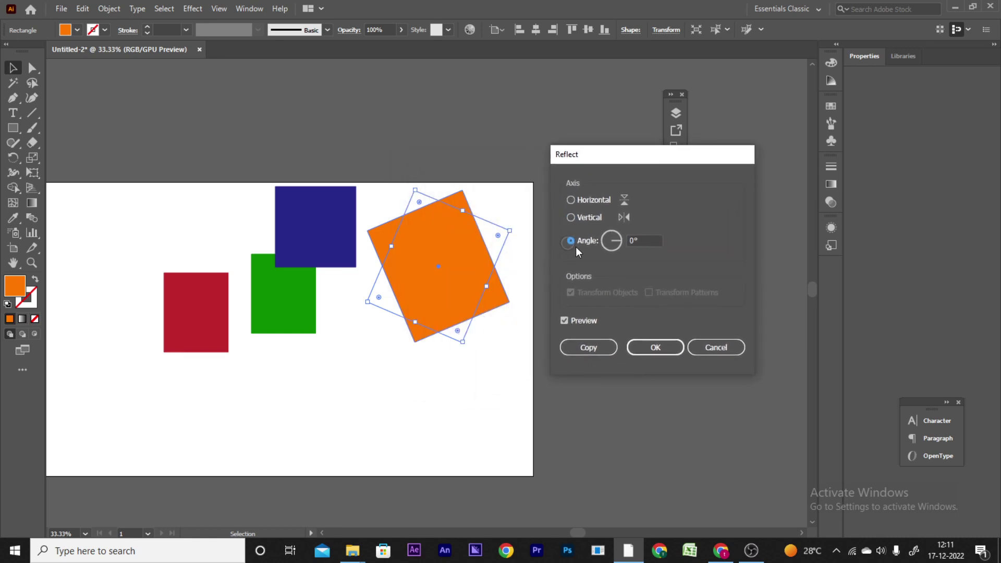
{"action": "left_click", "coordinate": [571, 217]}
{"action": "left_click", "coordinate": [572, 200]}
{"action": "left_click", "coordinate": [594, 346]}
Step: Delete the reflected copy of the orange rectangle
{"action": "left_click", "coordinate": [488, 354]}
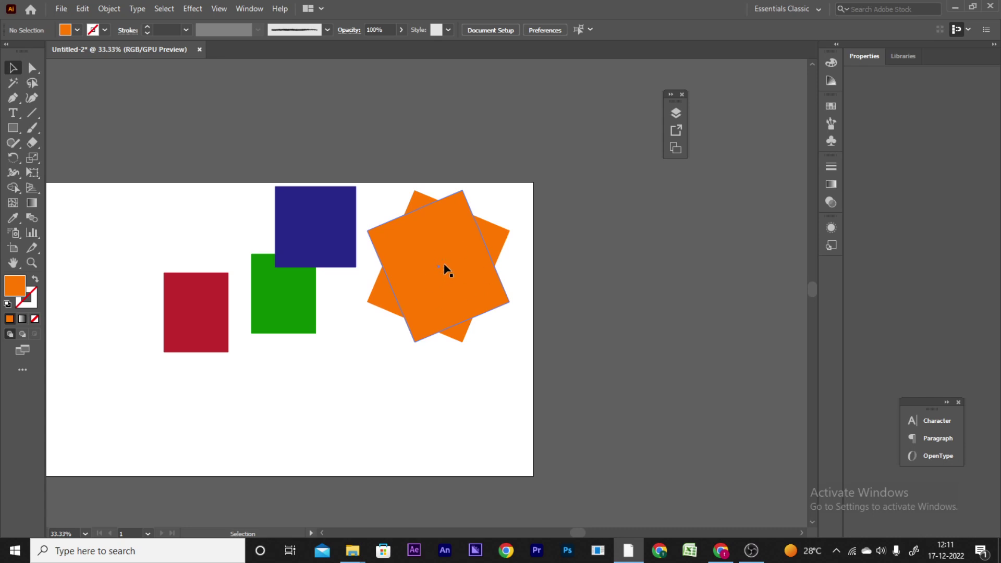
{"action": "left_click", "coordinate": [446, 314]}
{"action": "key", "text": "Delete"}
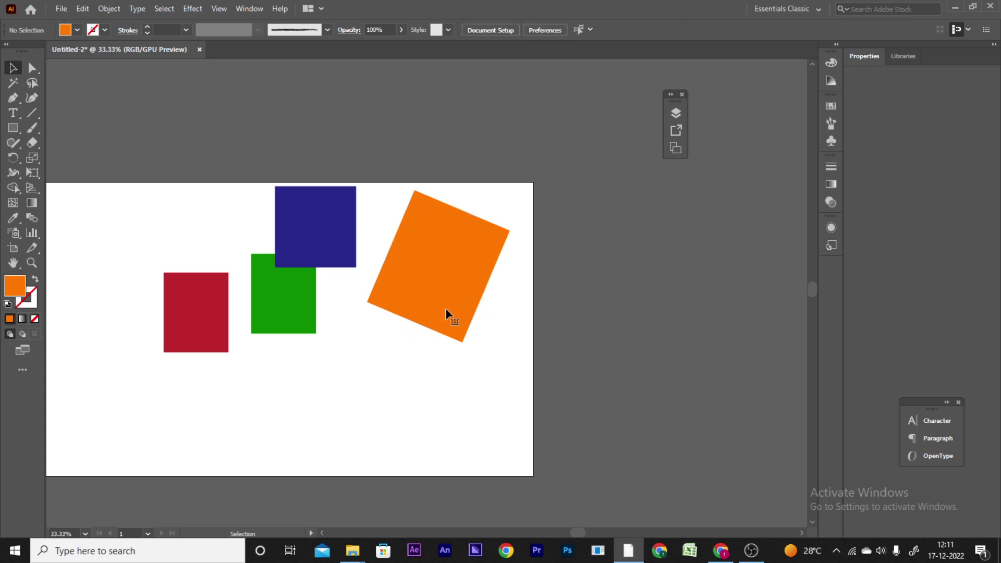
Step: Scale the orange rectangle non-uniformly by 200% horizontally with Scale Corners enabled, and undo the scaling
{"action": "left_click", "coordinate": [438, 284]}
{"action": "right_click", "coordinate": [437, 282]}
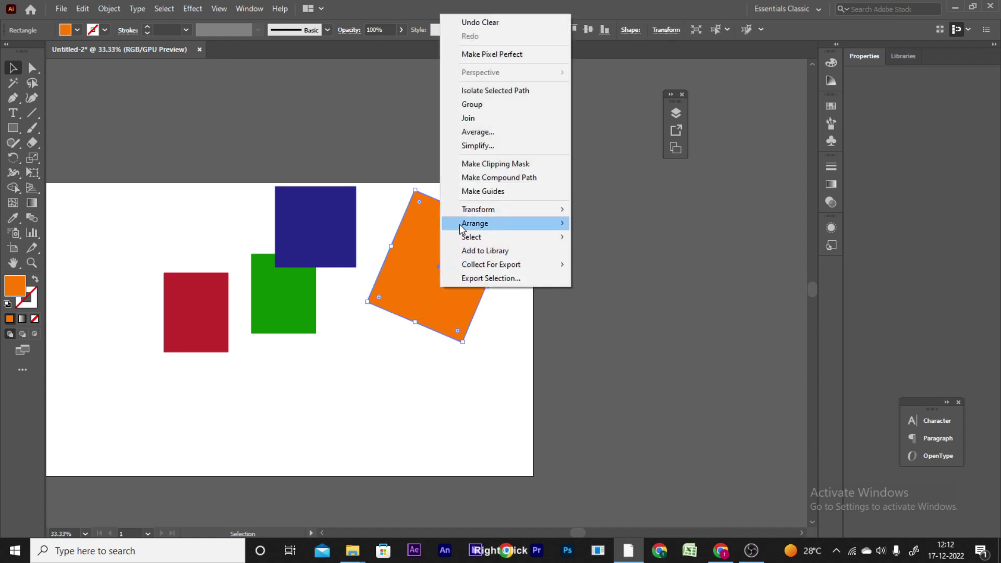
{"action": "mouse_move", "coordinate": [478, 209]}
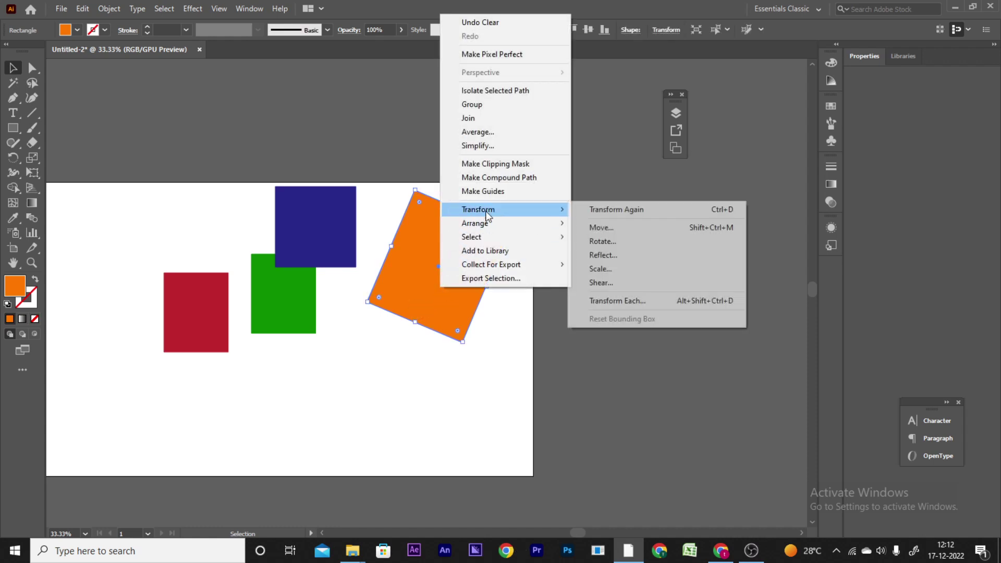
{"action": "left_click", "coordinate": [613, 272]}
{"action": "left_click_drag", "start_coordinate": [511, 147], "coordinate": [656, 170]}
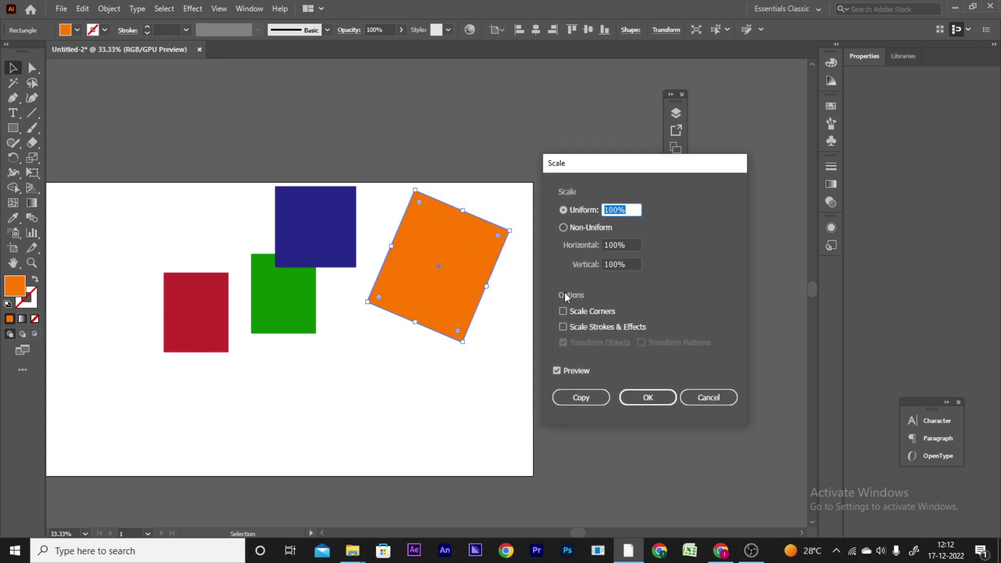
{"action": "left_click", "coordinate": [561, 310]}
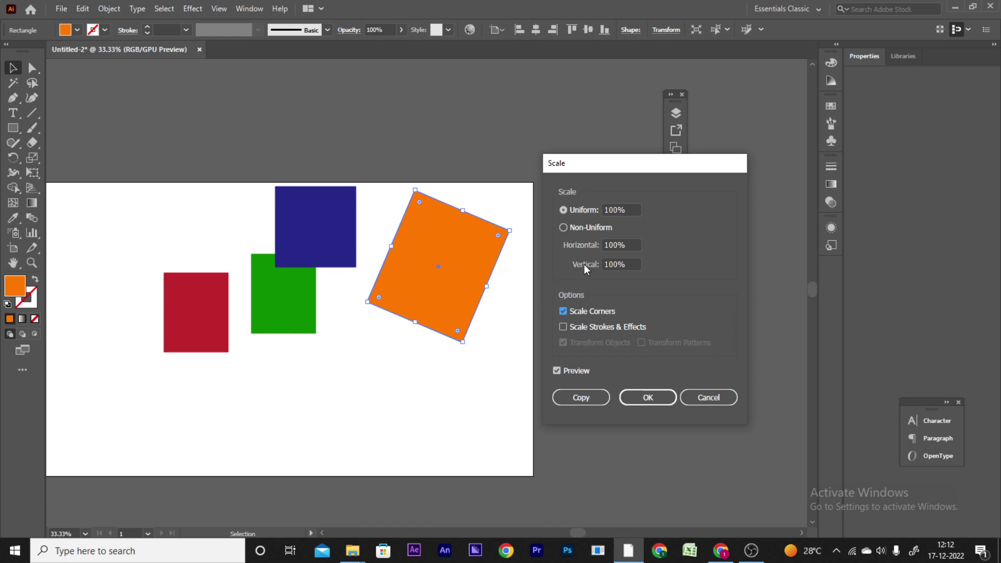
{"action": "left_click", "coordinate": [611, 211]}
{"action": "left_click", "coordinate": [562, 228]}
{"action": "left_click_drag", "start_coordinate": [617, 244], "coordinate": [572, 245]}
{"action": "type", "text": "200"}
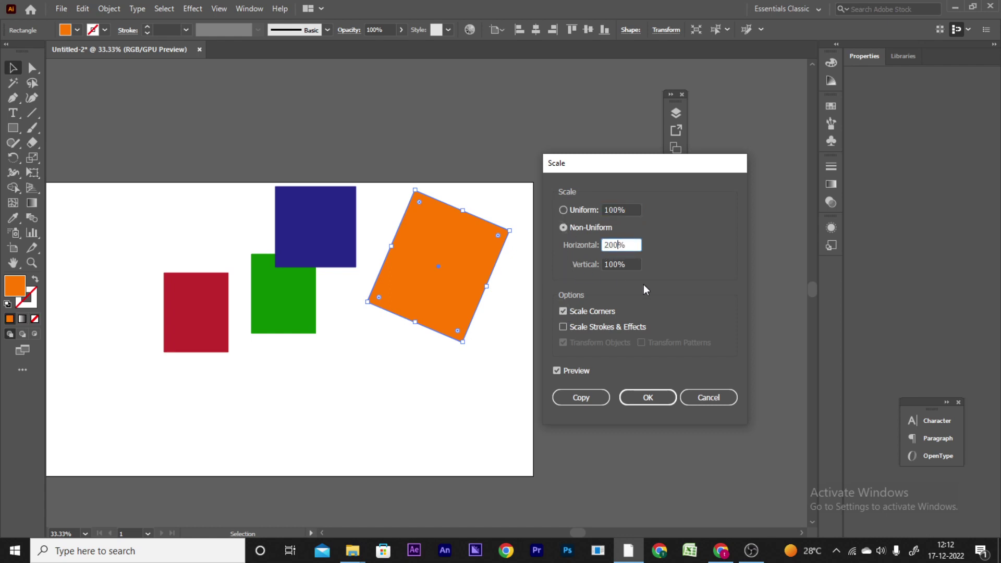
{"action": "left_click", "coordinate": [647, 396]}
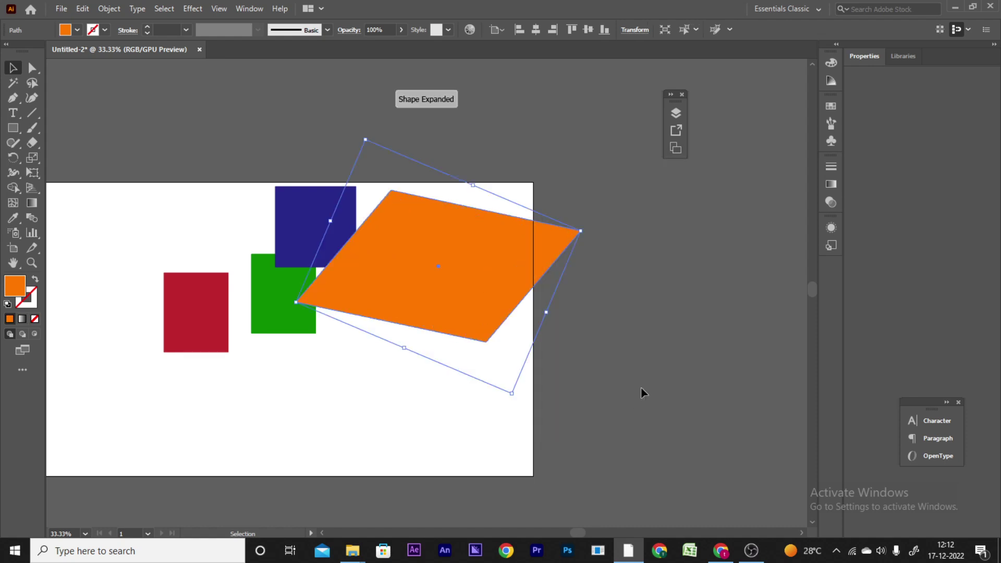
{"action": "left_click", "coordinate": [644, 363]}
{"action": "key", "text": "ctrl+z"}
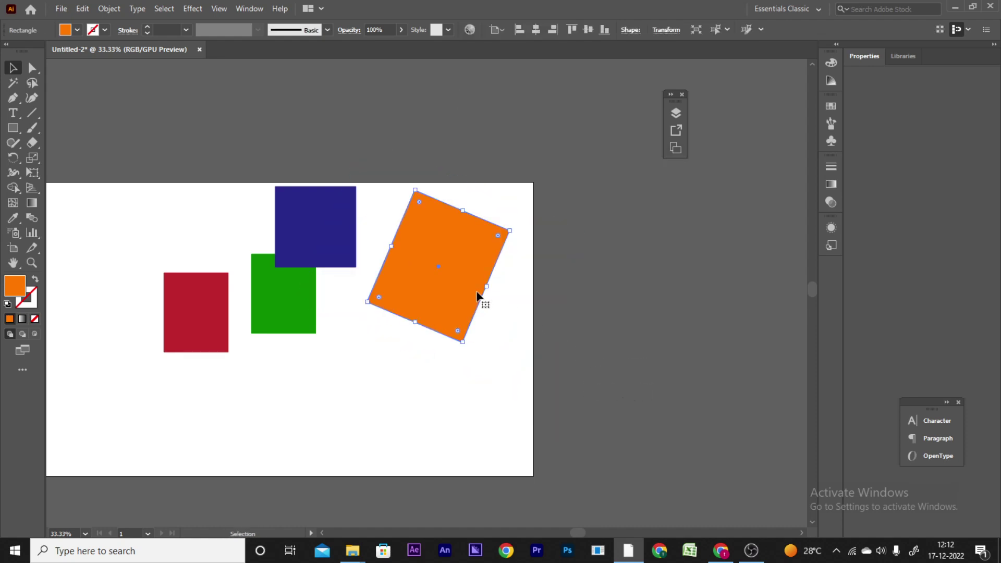
{"action": "right_click", "coordinate": [475, 291]}
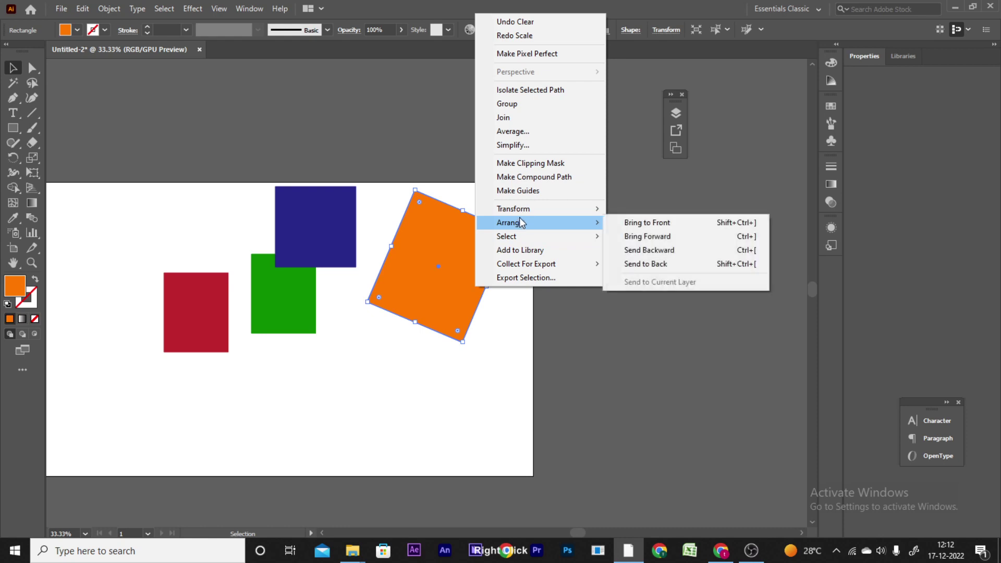
{"action": "mouse_move", "coordinate": [555, 213]}
{"action": "left_click", "coordinate": [633, 282]}
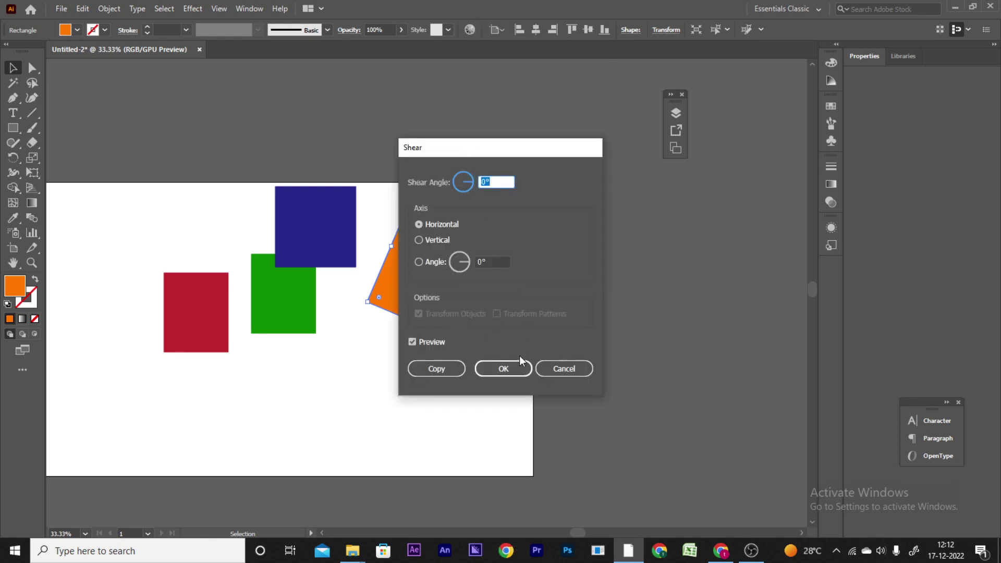
{"action": "left_click", "coordinate": [557, 370]}
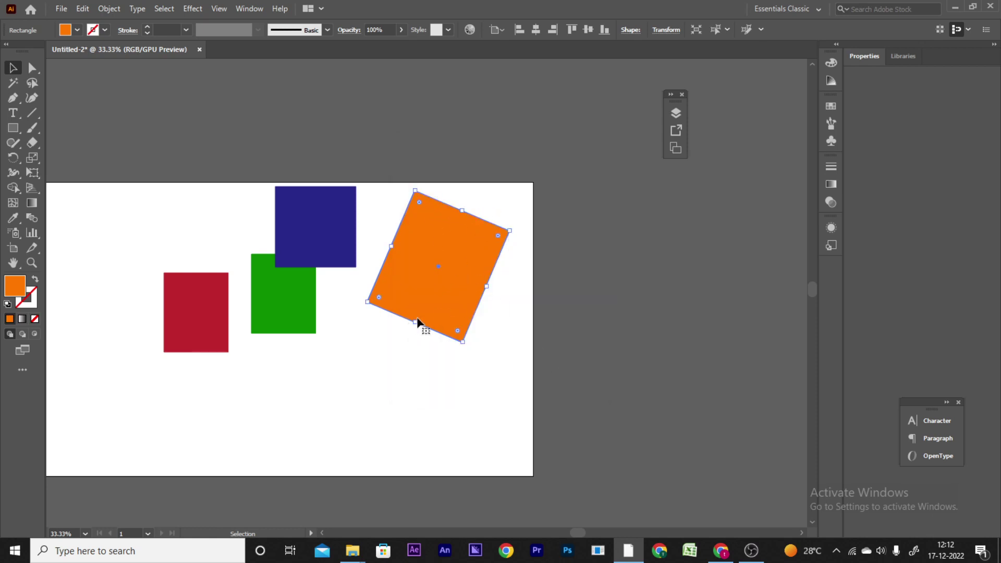
Step: Start shearing the orange rectangle along the horizontal axis with a 240° shear angle, using the preview
{"action": "right_click", "coordinate": [428, 292]}
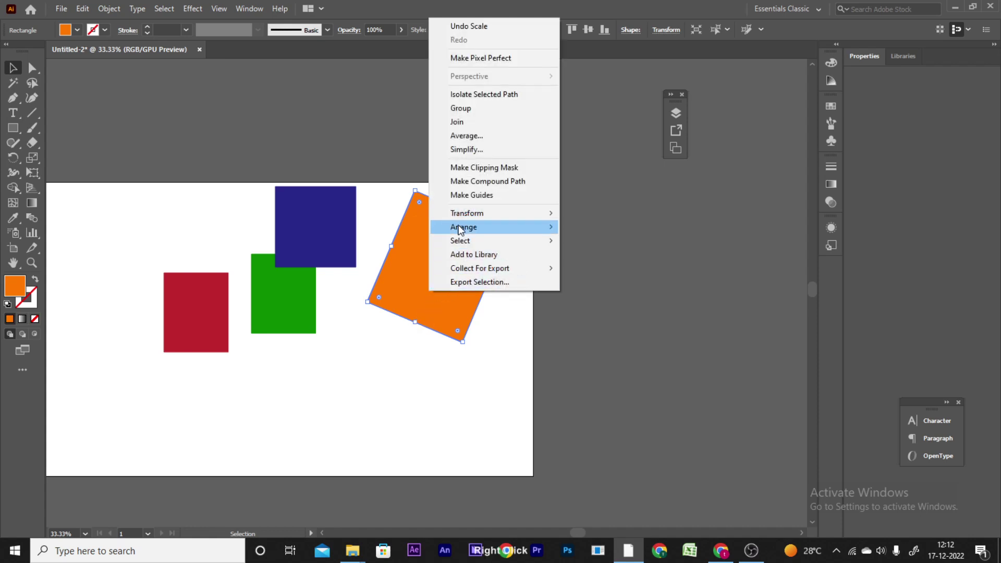
{"action": "mouse_move", "coordinate": [475, 217]}
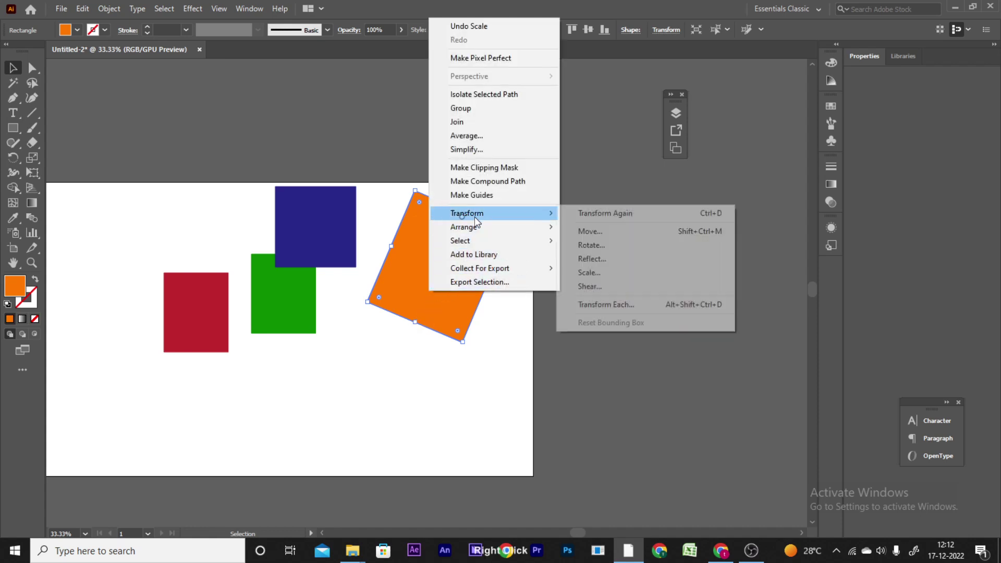
{"action": "left_click", "coordinate": [589, 287]}
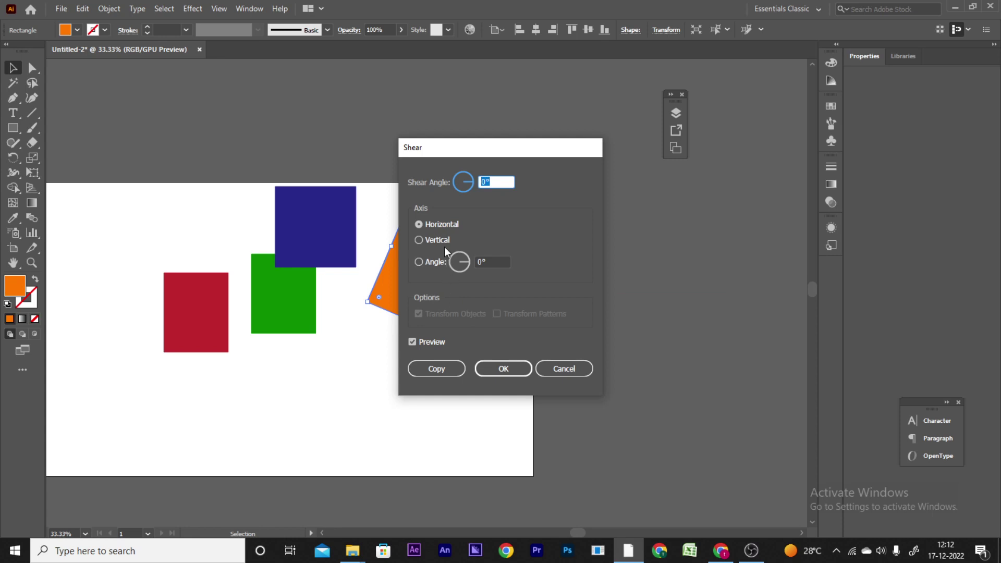
{"action": "left_click_drag", "start_coordinate": [489, 156], "coordinate": [658, 179]}
{"action": "left_click", "coordinate": [582, 368]}
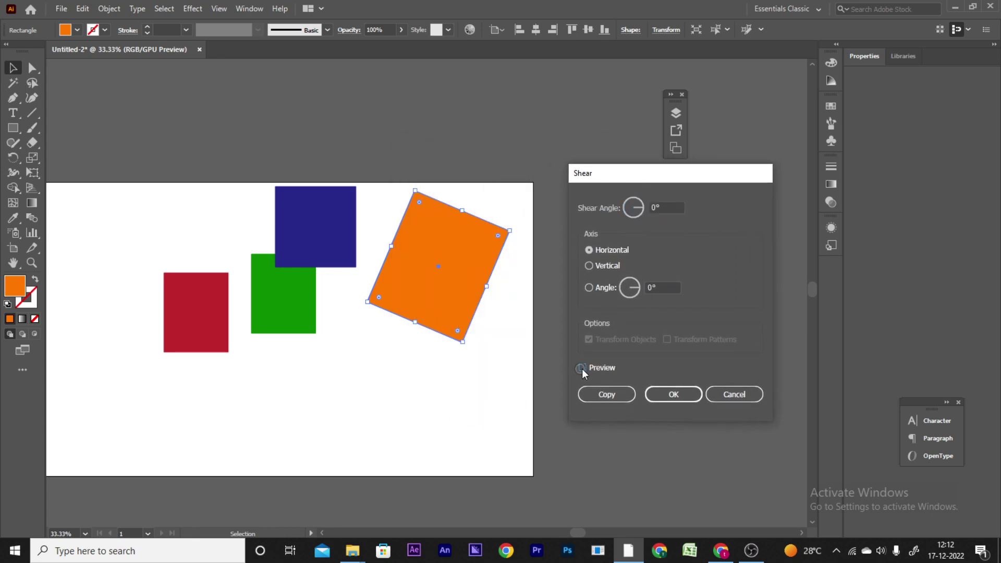
{"action": "left_click", "coordinate": [626, 219]}
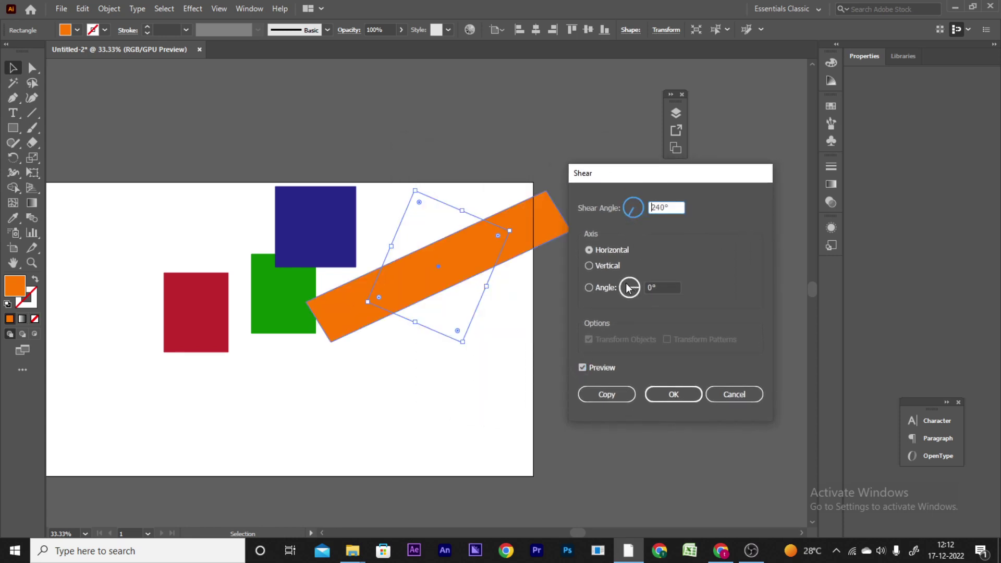
Step: Compare the vertical, horizontal and 169° shear axes in the preview, and apply the shear with a custom, near-vertical axis angle
{"action": "left_click", "coordinate": [599, 264]}
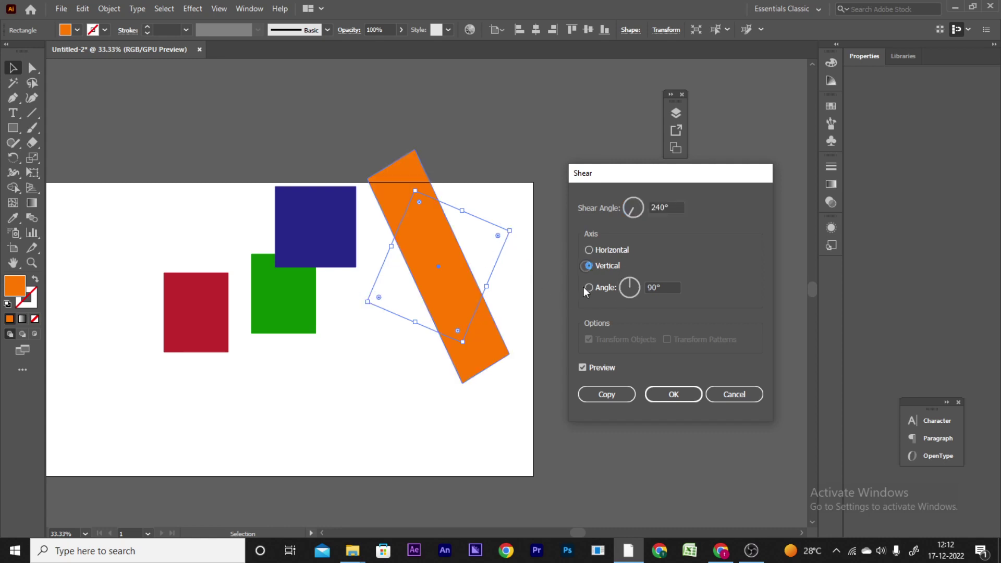
{"action": "left_click", "coordinate": [589, 250]}
{"action": "left_click", "coordinate": [588, 289]}
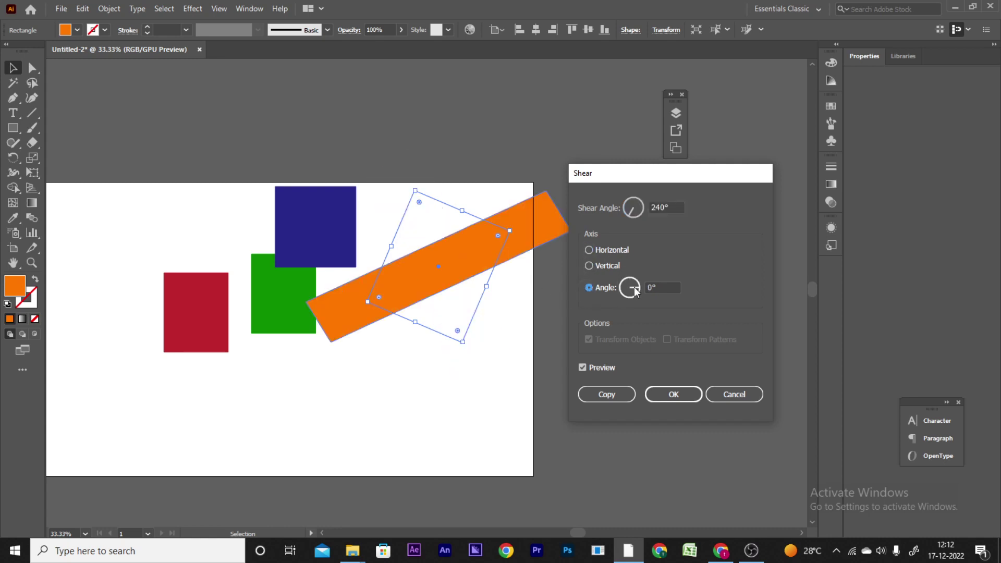
{"action": "left_click", "coordinate": [620, 292]}
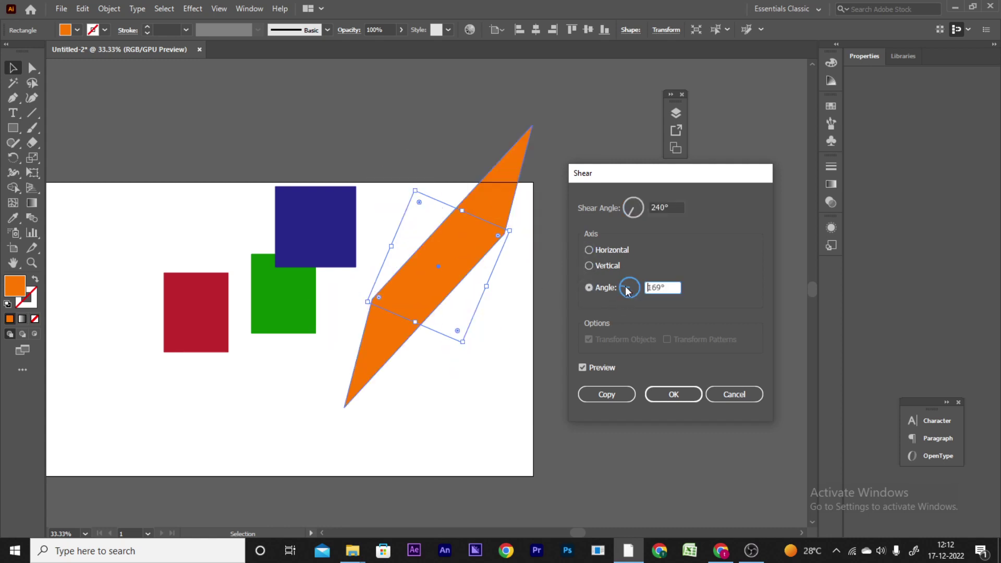
{"action": "left_click", "coordinate": [631, 278]}
{"action": "left_click", "coordinate": [654, 394]}
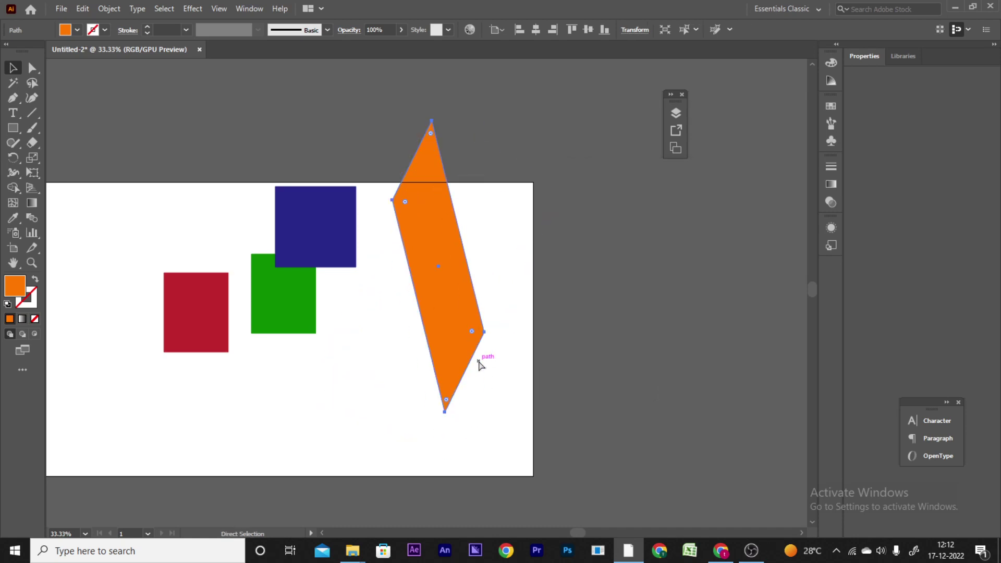
Step: Undo the shear and delete the orange rectangle
{"action": "key", "text": "ctrl+z"}
{"action": "left_click", "coordinate": [494, 289], "text": "ctrl"}
{"action": "key", "text": "Delete"}
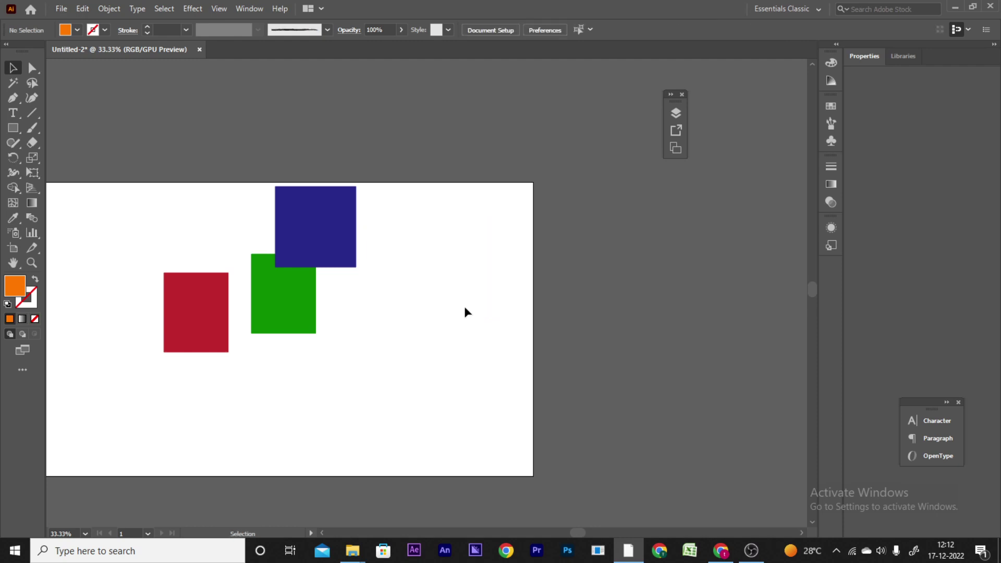
Step: Delete the remaining blue, green and red rectangles to clear the artboard
{"action": "left_click", "coordinate": [344, 232]}
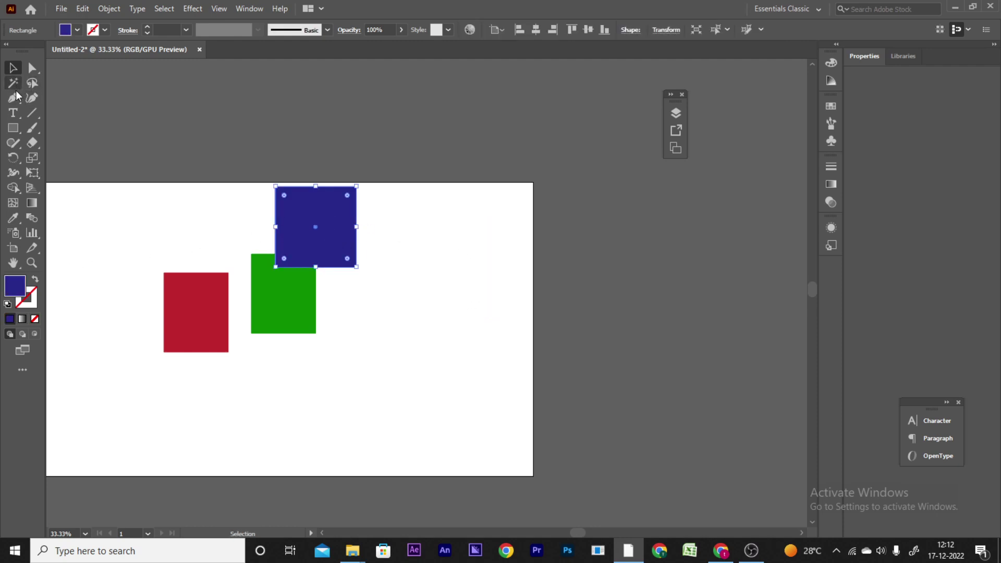
{"action": "left_click", "coordinate": [395, 340]}
{"action": "left_click_drag", "start_coordinate": [95, 183], "coordinate": [495, 422]}
{"action": "key", "text": "Delete"}
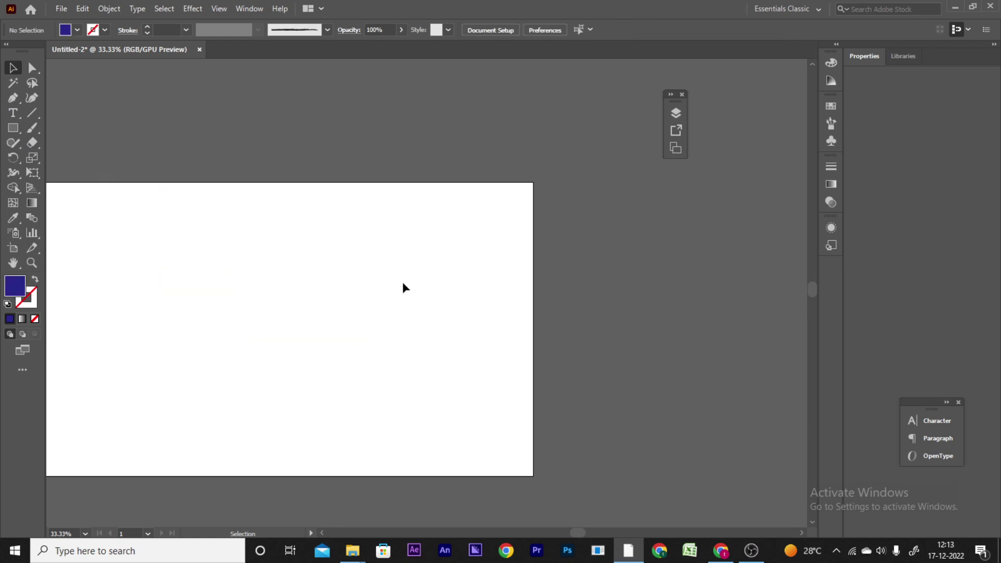
Step: Draw three separate blue rectangles across the artboard, each larger than the previous one from left to right
{"action": "left_click_drag", "start_coordinate": [276, 377], "coordinate": [380, 352]}
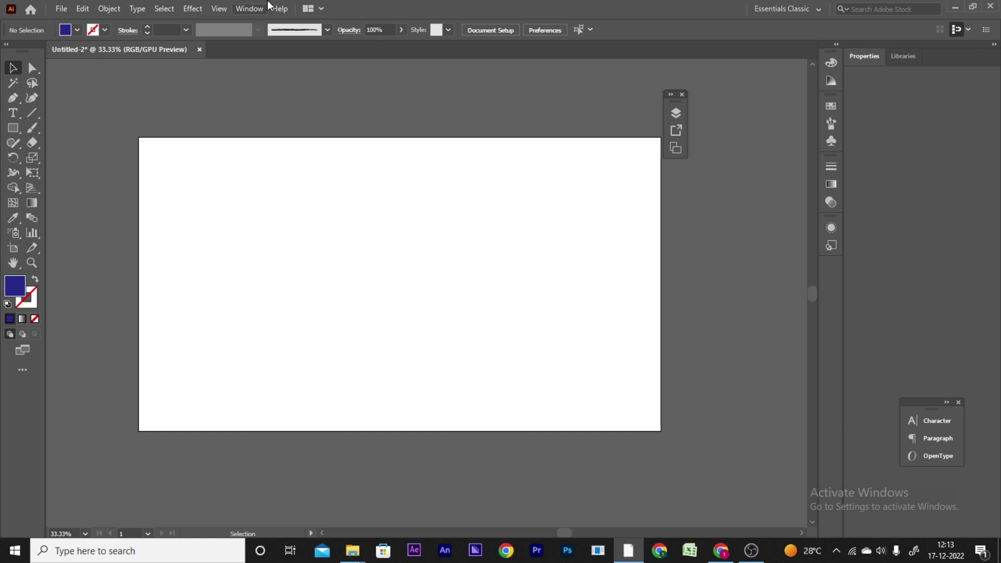
{"action": "left_click", "coordinate": [13, 128]}
{"action": "left_click_drag", "start_coordinate": [219, 192], "coordinate": [278, 284]}
{"action": "left_click_drag", "start_coordinate": [362, 206], "coordinate": [429, 316]}
{"action": "left_click_drag", "start_coordinate": [530, 252], "coordinate": [631, 395]}
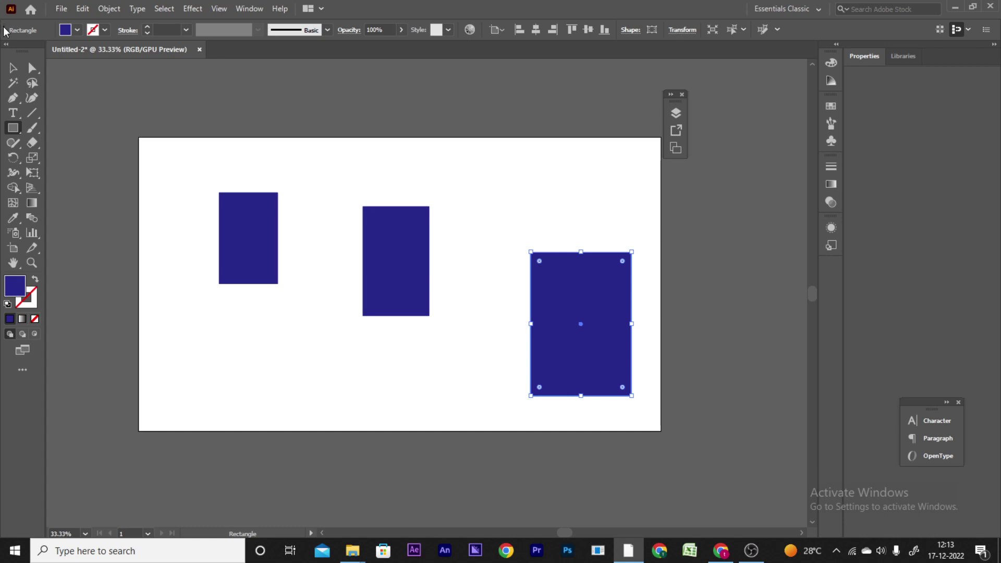
Step: Rearrange the three blue rectangles into a closely spaced group in the artboard's upper middle, stepping down from smallest to largest
{"action": "left_click", "coordinate": [13, 67]}
{"action": "left_click_drag", "start_coordinate": [246, 249], "coordinate": [257, 179]}
{"action": "left_click_drag", "start_coordinate": [385, 261], "coordinate": [397, 235]}
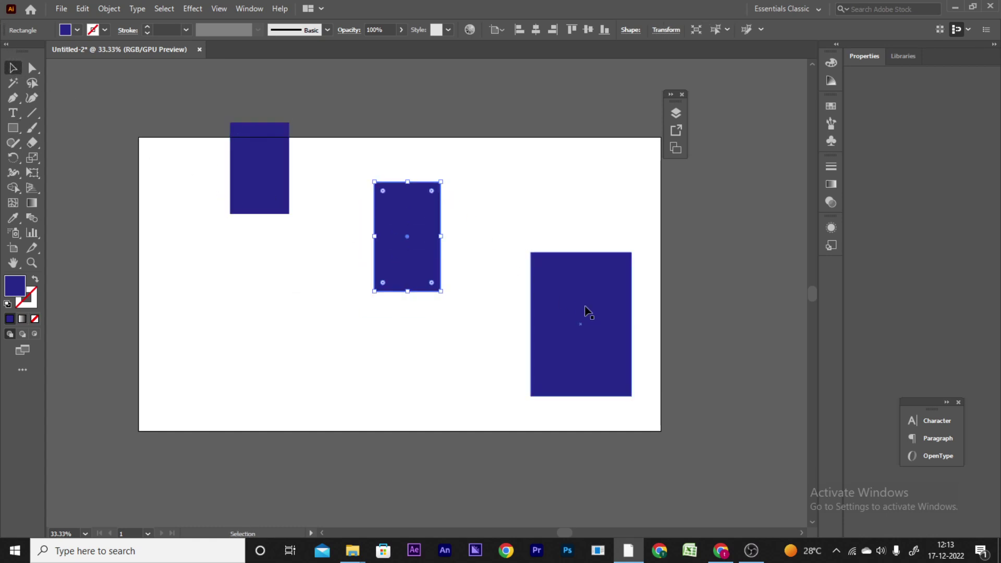
{"action": "left_click_drag", "start_coordinate": [564, 302], "coordinate": [573, 267]}
{"action": "left_click_drag", "start_coordinate": [614, 306], "coordinate": [525, 286]}
{"action": "left_click_drag", "start_coordinate": [268, 187], "coordinate": [340, 227]}
{"action": "left_click", "coordinate": [320, 368]}
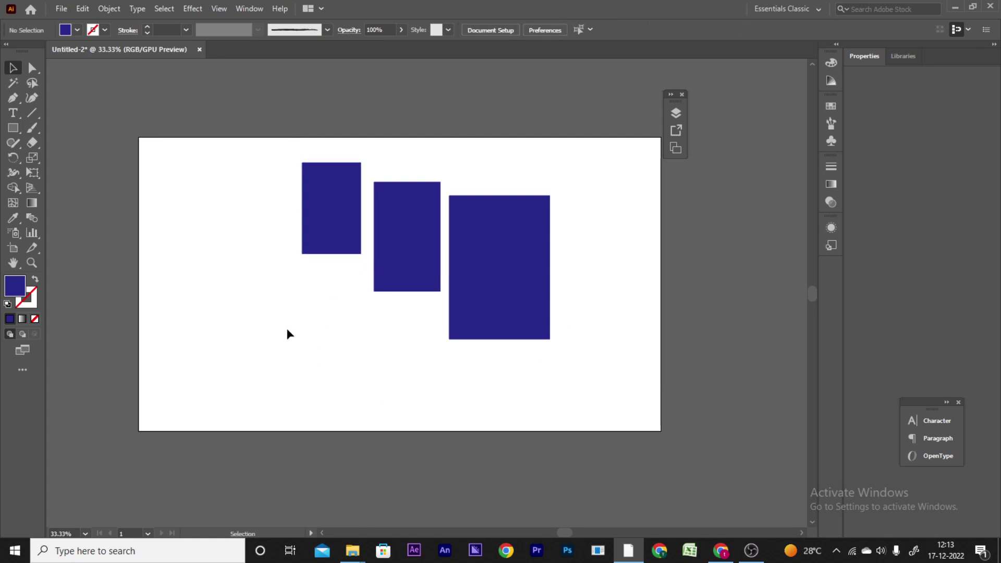
Step: Move all three blue rectangles together to the artboard's upper-left area, then reselect and deselect them
{"action": "left_click_drag", "start_coordinate": [275, 149], "coordinate": [685, 469]}
{"action": "left_click_drag", "start_coordinate": [486, 257], "coordinate": [335, 246]}
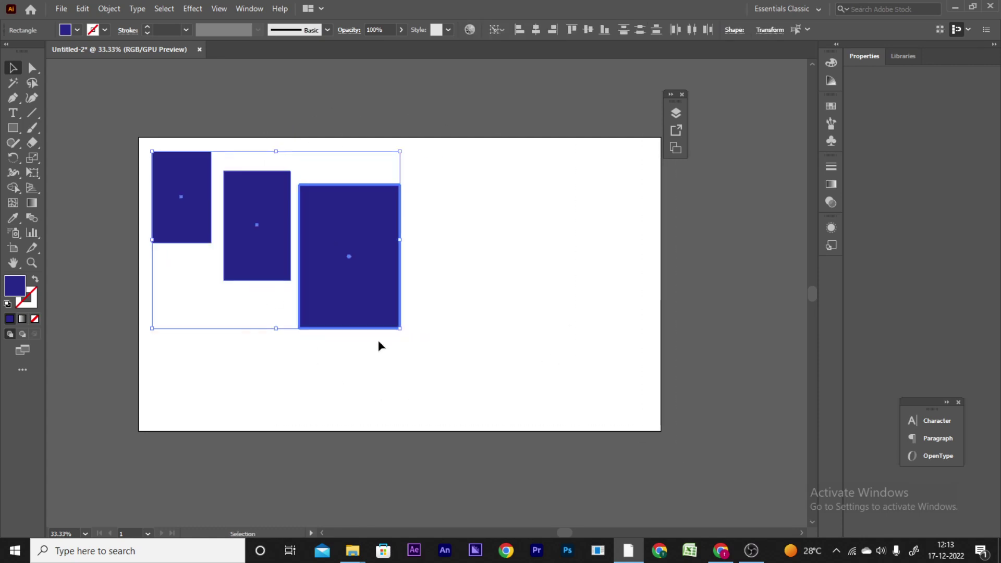
{"action": "left_click", "coordinate": [362, 398]}
{"action": "left_click_drag", "start_coordinate": [137, 134], "coordinate": [508, 383]}
{"action": "key", "text": "ctrl"}
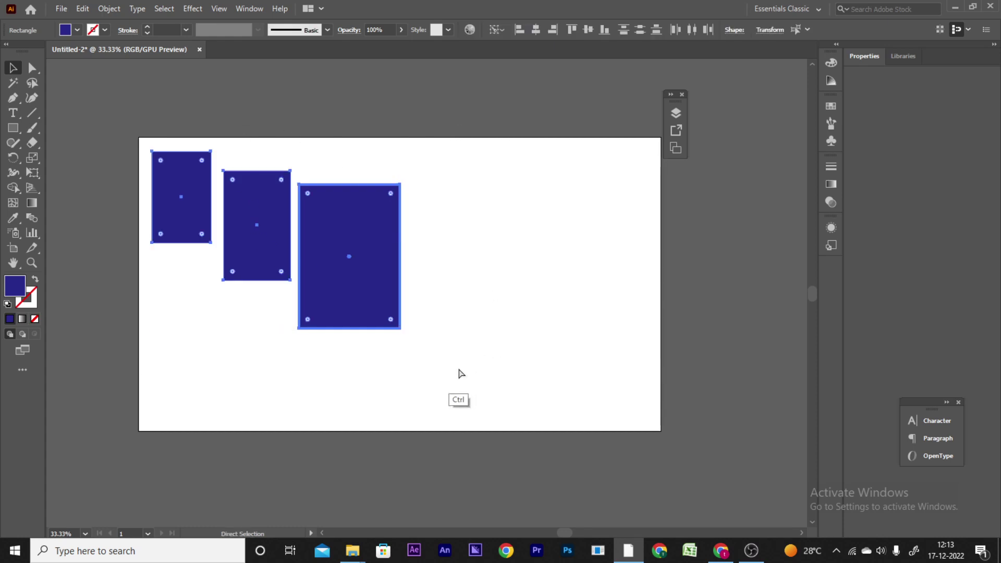
{"action": "left_click", "coordinate": [241, 167]}
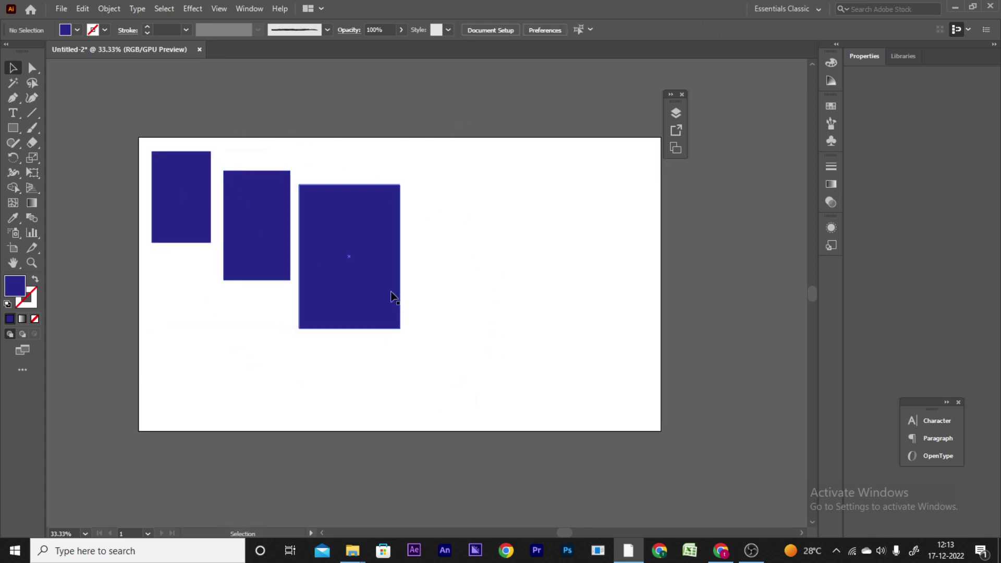
Step: Move the grouped blue rectangles together to the artboard's centre, then reselect and deselect the group
{"action": "left_click_drag", "start_coordinate": [330, 225], "coordinate": [474, 259]}
{"action": "left_click_drag", "start_coordinate": [506, 277], "coordinate": [462, 286]}
{"action": "left_click", "coordinate": [634, 288]}
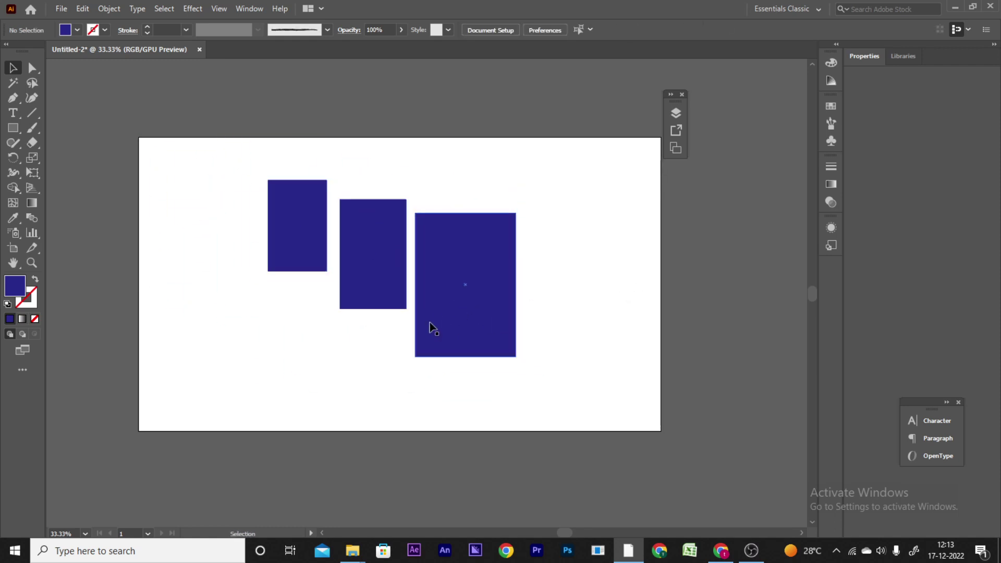
{"action": "left_click", "coordinate": [480, 258]}
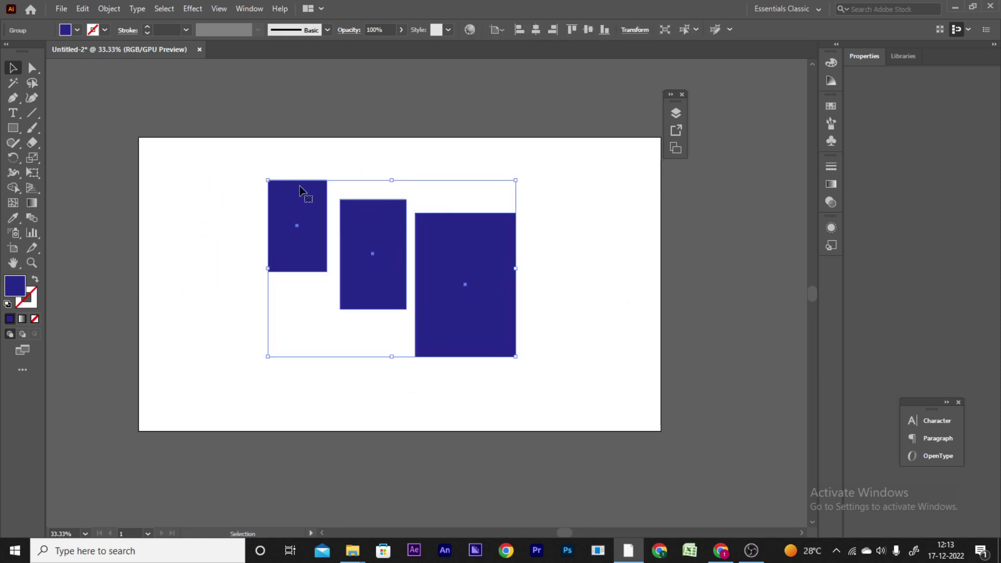
{"action": "left_click", "coordinate": [539, 271]}
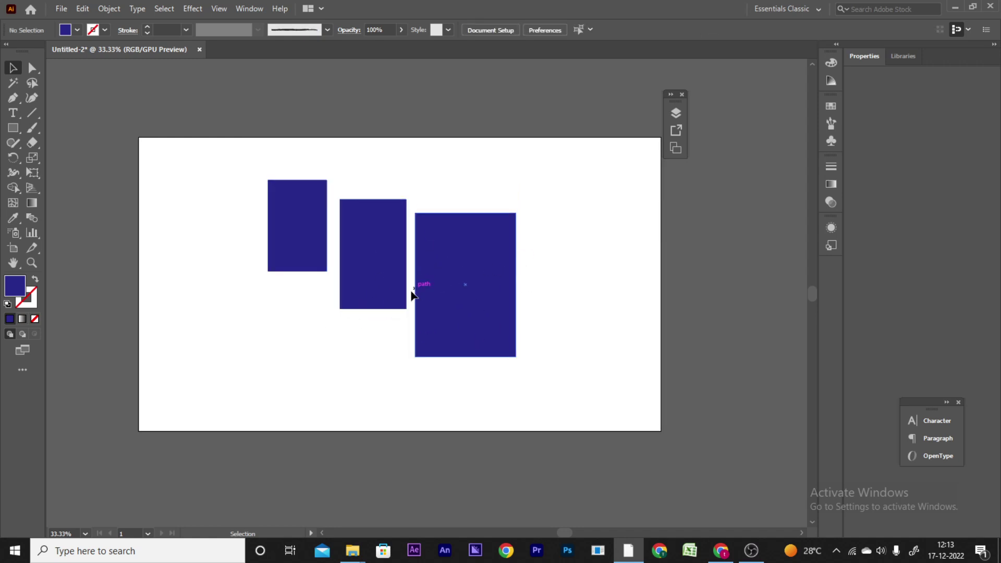
{"action": "left_click", "coordinate": [439, 301]}
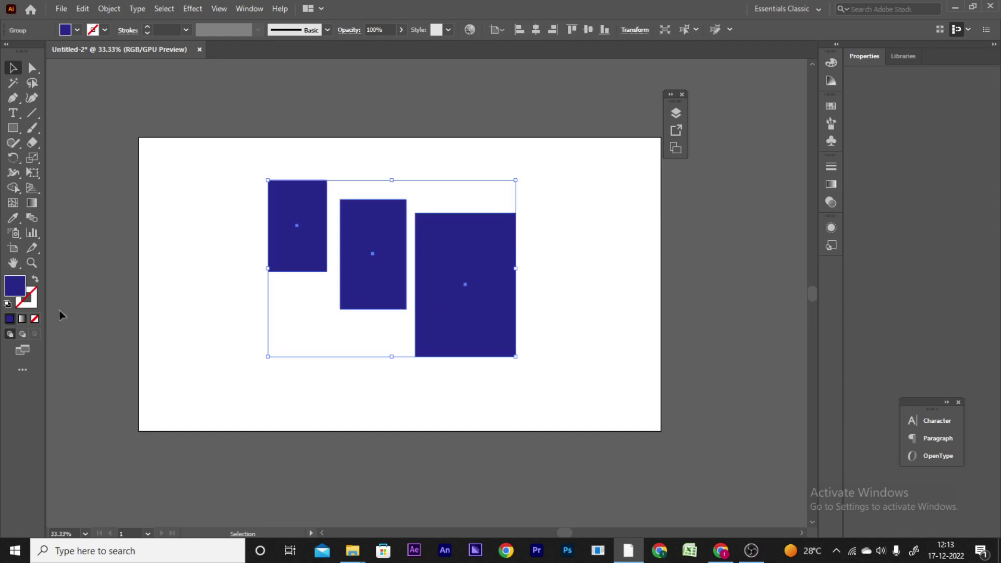
{"action": "left_click", "coordinate": [569, 280]}
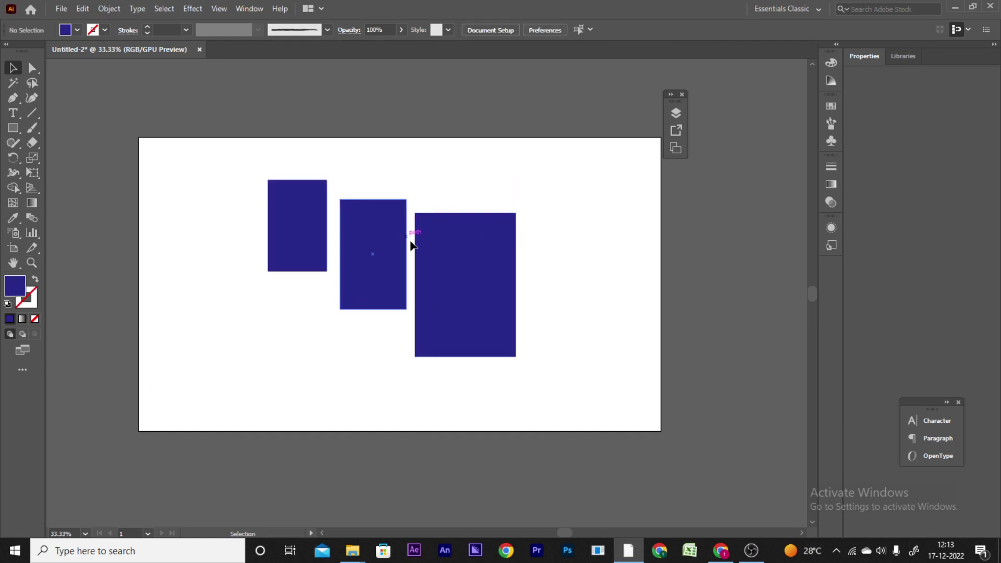
Step: Isolate the group, recolour its largest rectangle black (000000), and exit isolation mode
{"action": "double_click", "coordinate": [502, 275]}
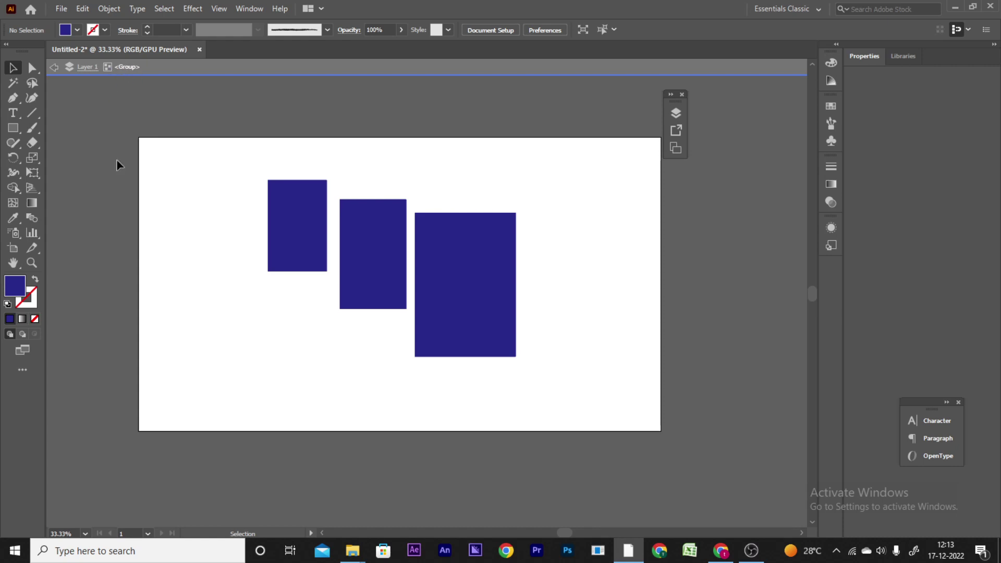
{"action": "left_click", "coordinate": [446, 290]}
{"action": "left_click", "coordinate": [307, 258]}
{"action": "left_click", "coordinate": [453, 284]}
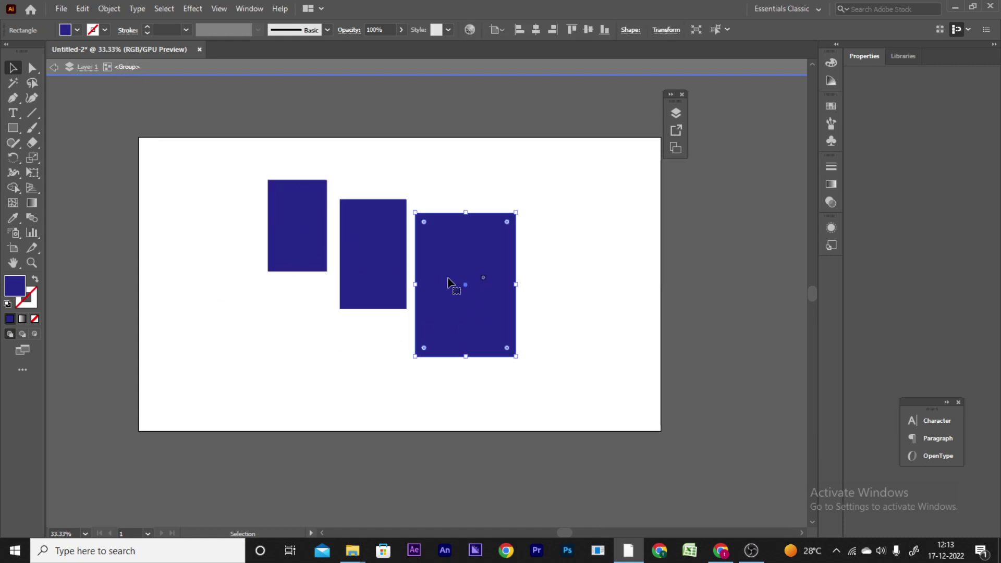
{"action": "double_click", "coordinate": [11, 295]}
{"action": "left_click_drag", "start_coordinate": [702, 272], "coordinate": [705, 350]}
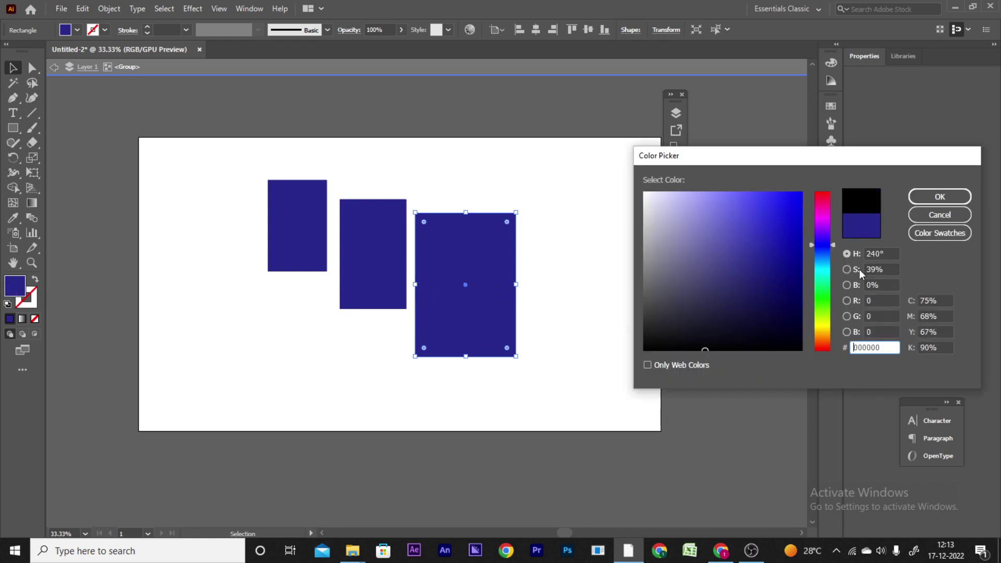
{"action": "left_click", "coordinate": [936, 204]}
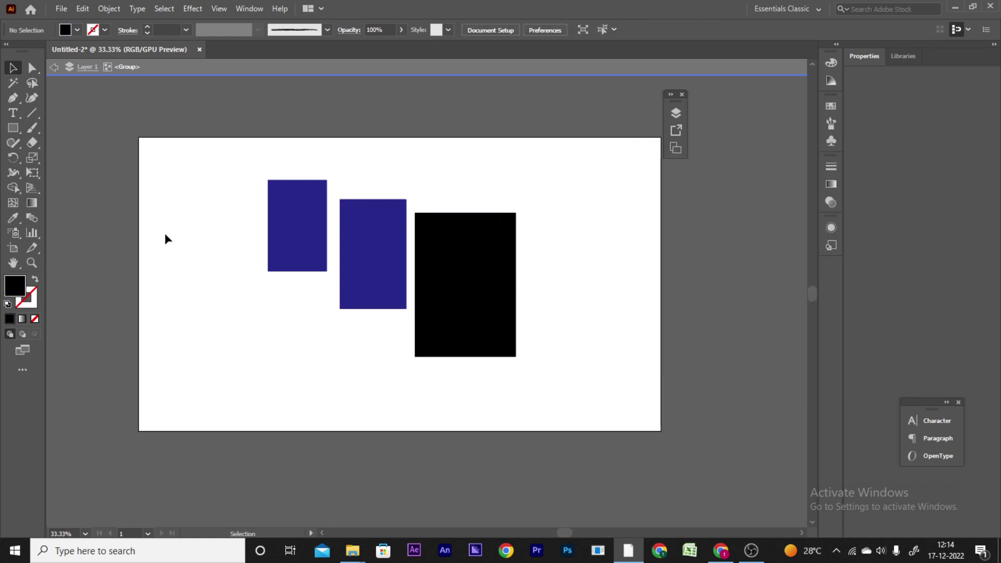
{"action": "double_click", "coordinate": [168, 203]}
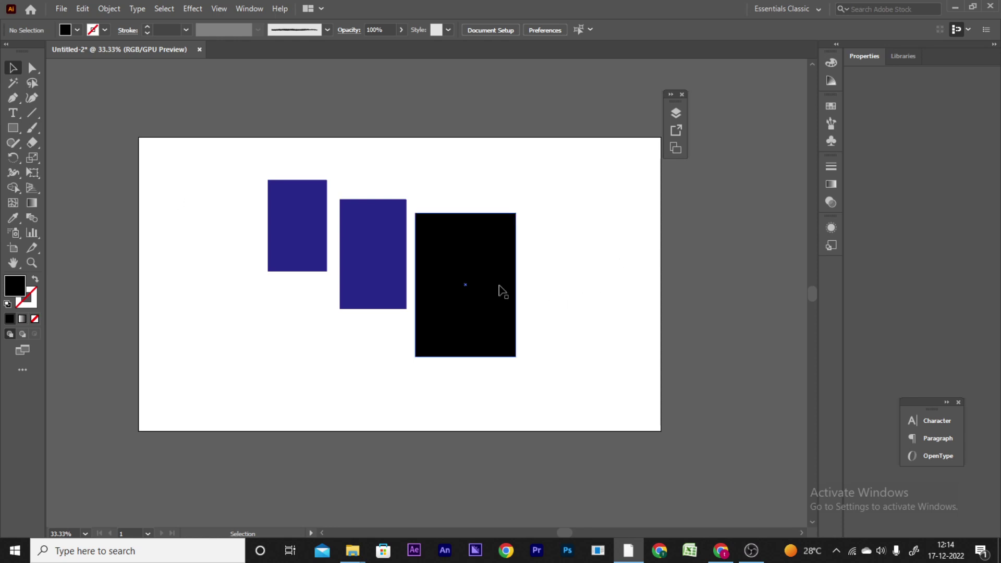
Step: Undo the black recolouring and the group's move to the artboard's centre, then deselect
{"action": "left_click_drag", "start_coordinate": [522, 291], "coordinate": [243, 264]}
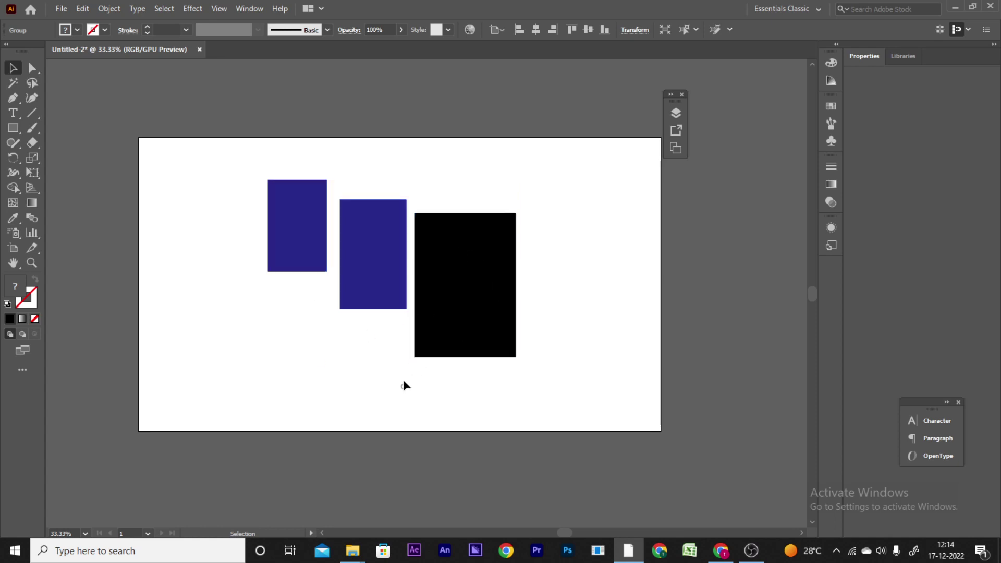
{"action": "key", "text": "ctrl+z"}
{"action": "key", "text": "ctrl+z"}
{"action": "key", "text": "ctrl+z"}
{"action": "left_click", "coordinate": [242, 338]}
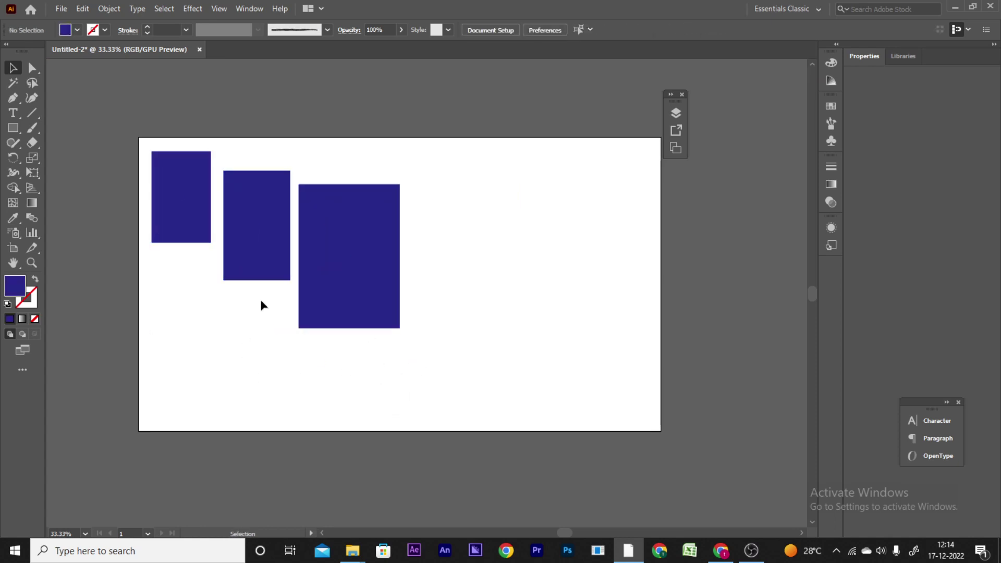
Step: Move the group of blue rectangles slightly upward, ungroup it, and select a rectangle individually
{"action": "left_click_drag", "start_coordinate": [259, 259], "coordinate": [261, 251]}
{"action": "right_click", "coordinate": [266, 241]}
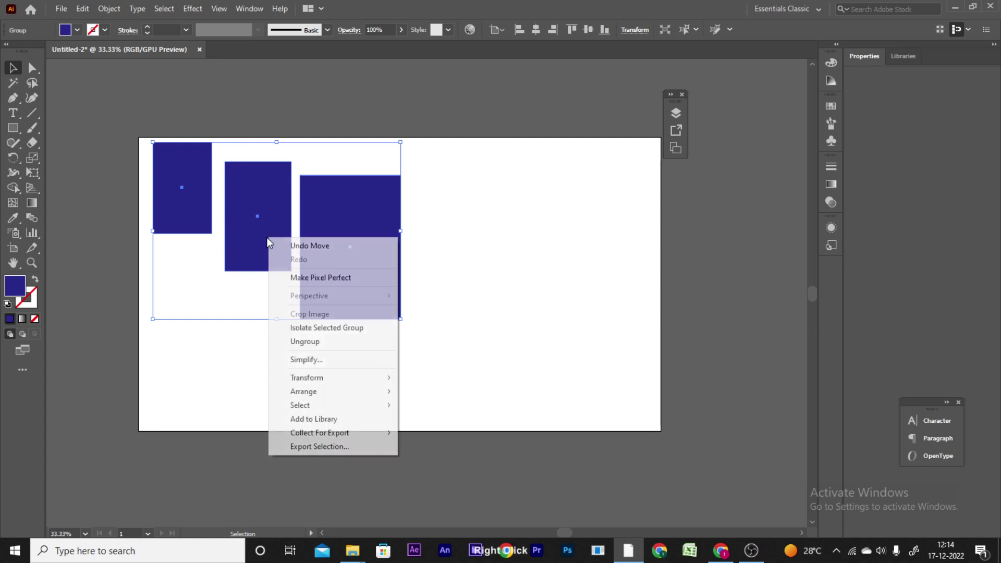
{"action": "left_click", "coordinate": [307, 341]}
{"action": "left_click", "coordinate": [307, 336]}
{"action": "left_click", "coordinate": [329, 279]}
{"action": "left_click", "coordinate": [300, 352]}
Step: Select all three blue rectangles and group them again
{"action": "left_click_drag", "start_coordinate": [193, 184], "coordinate": [434, 362]}
{"action": "right_click", "coordinate": [315, 209]}
{"action": "left_click", "coordinate": [374, 289]}
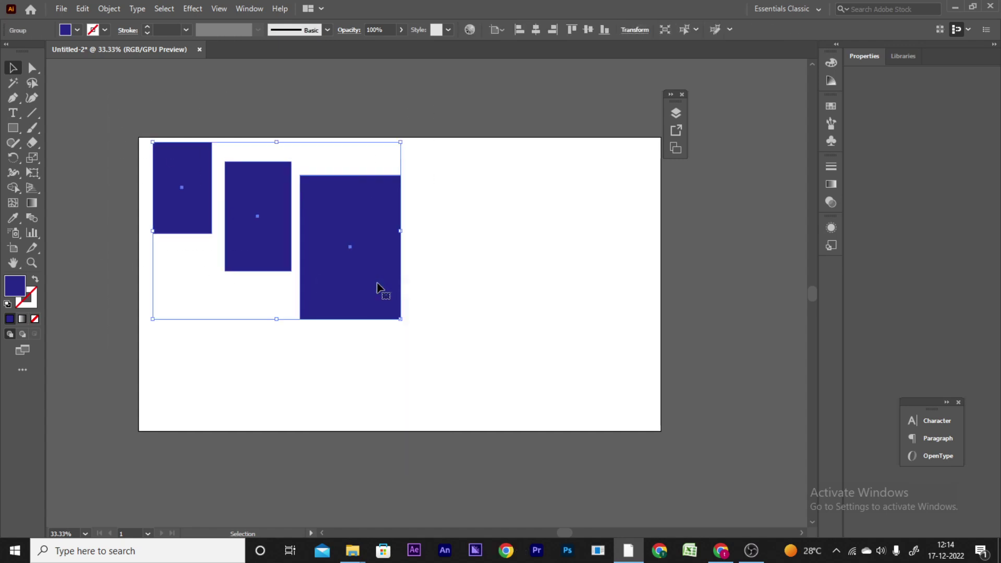
Step: Isolate the selected group and shift its largest and smallest rectangles slightly up and to the left
{"action": "right_click", "coordinate": [352, 287]}
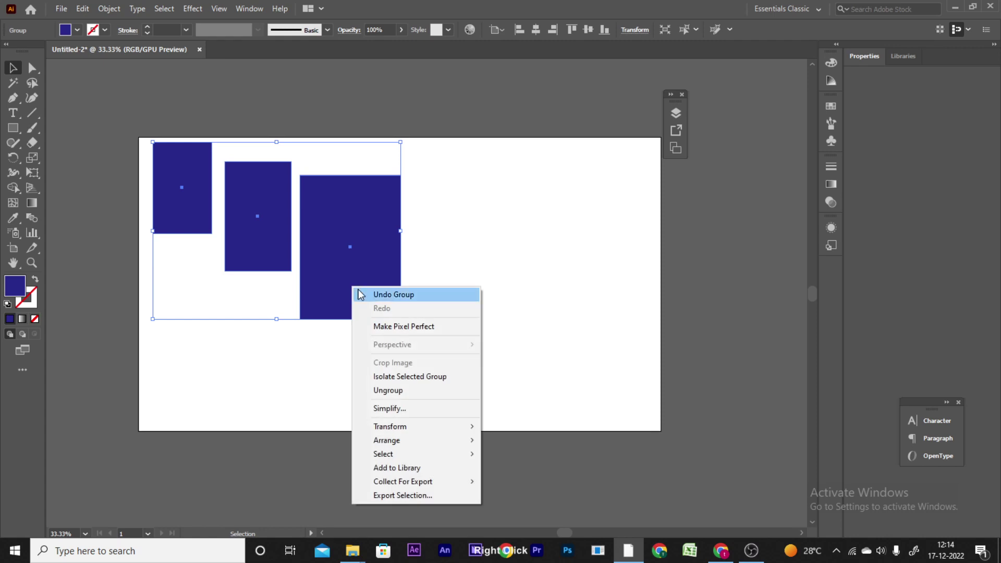
{"action": "left_click", "coordinate": [410, 378]}
{"action": "left_click_drag", "start_coordinate": [377, 320], "coordinate": [376, 315]}
{"action": "left_click", "coordinate": [258, 219]}
{"action": "left_click", "coordinate": [316, 245]}
{"action": "left_click_drag", "start_coordinate": [188, 206], "coordinate": [174, 198]}
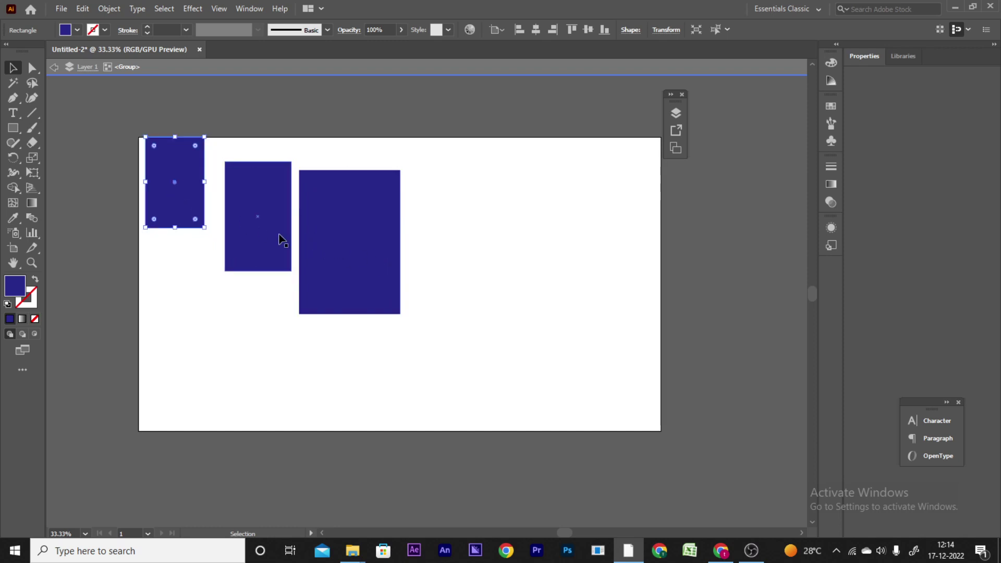
Step: Isolate the smallest rectangle's path, move it so it overlaps the middle rectangle, and exit isolation mode
{"action": "right_click", "coordinate": [332, 248]}
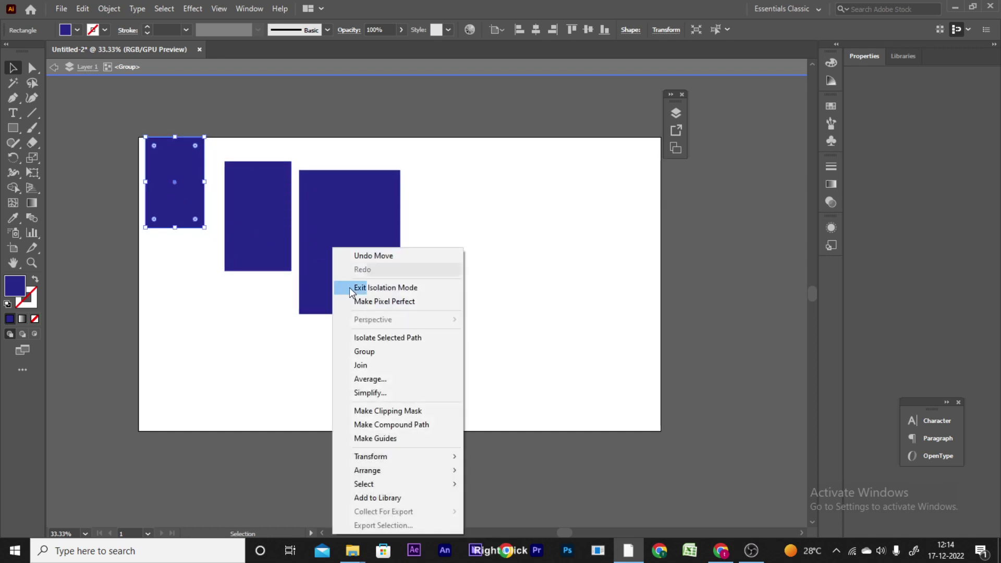
{"action": "left_click", "coordinate": [394, 339]}
{"action": "left_click", "coordinate": [327, 248]}
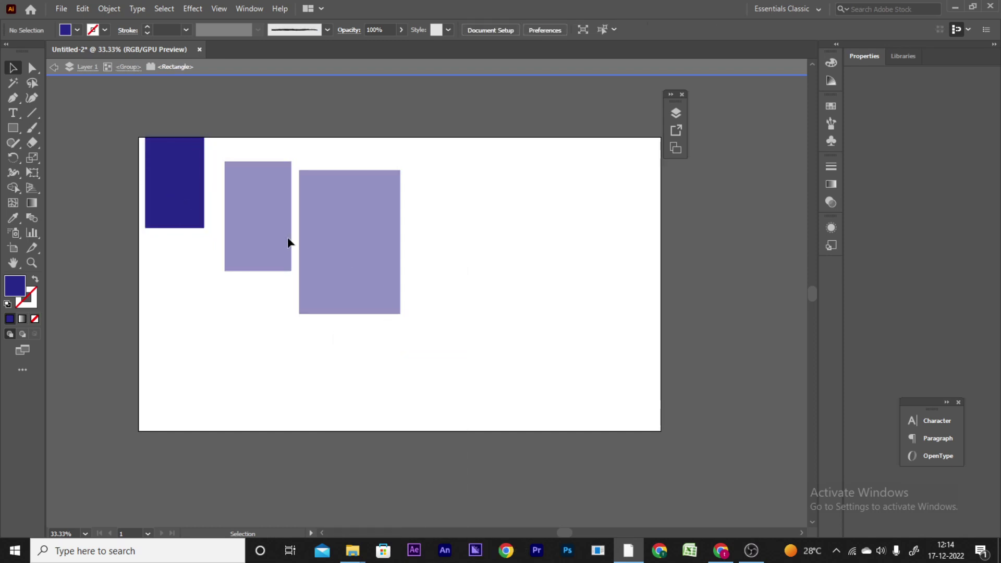
{"action": "left_click", "coordinate": [203, 227]}
{"action": "left_click_drag", "start_coordinate": [203, 228], "coordinate": [290, 262]}
{"action": "left_click", "coordinate": [287, 349]}
{"action": "left_click", "coordinate": [288, 348]}
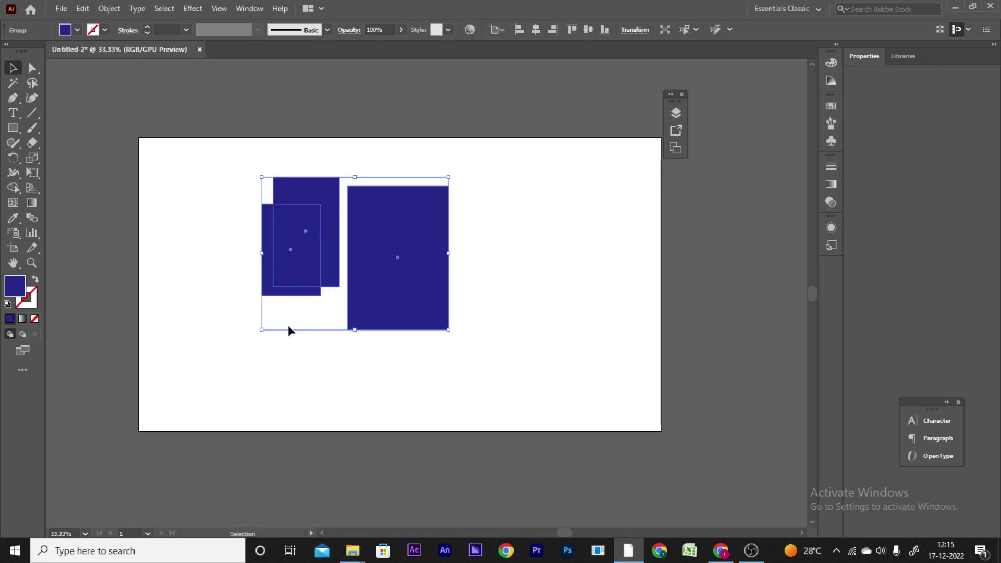
Step: Move the group slightly down, ungroup it, and place the medium rectangle to the left of the smallest one
{"action": "left_click_drag", "start_coordinate": [364, 266], "coordinate": [364, 270]}
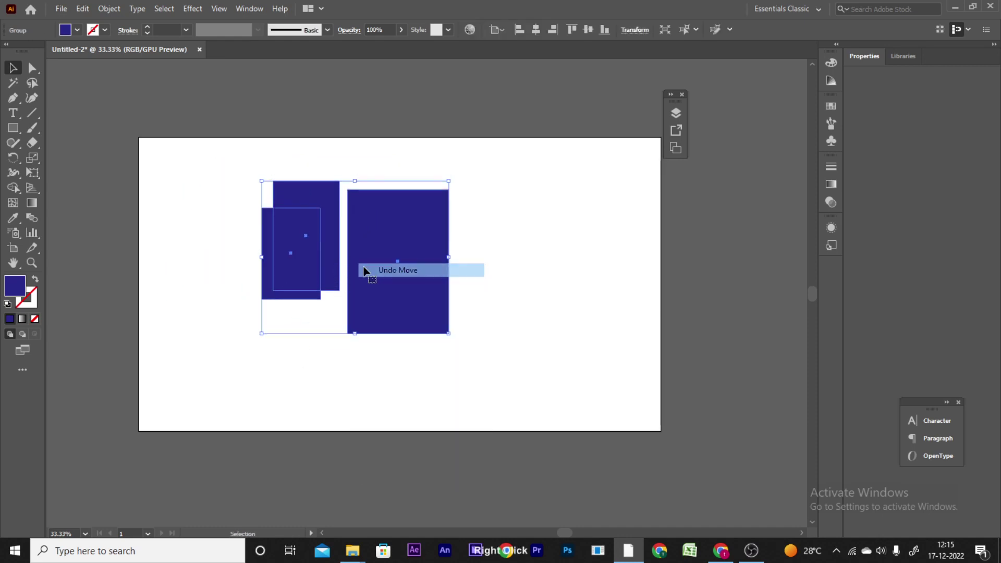
{"action": "right_click", "coordinate": [395, 288]}
{"action": "left_click", "coordinate": [445, 386]}
{"action": "left_click", "coordinate": [399, 379]}
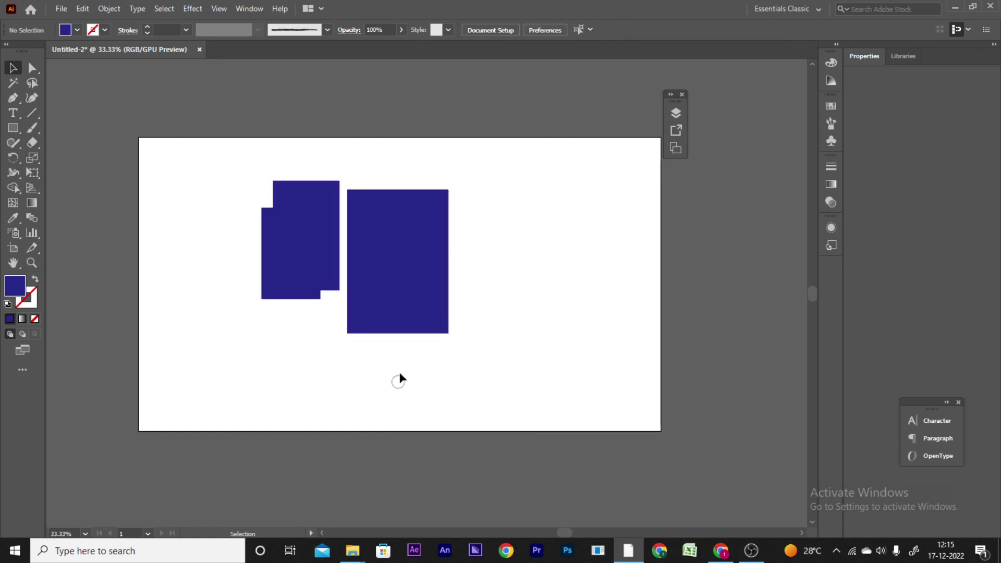
{"action": "left_click_drag", "start_coordinate": [306, 239], "coordinate": [205, 248]}
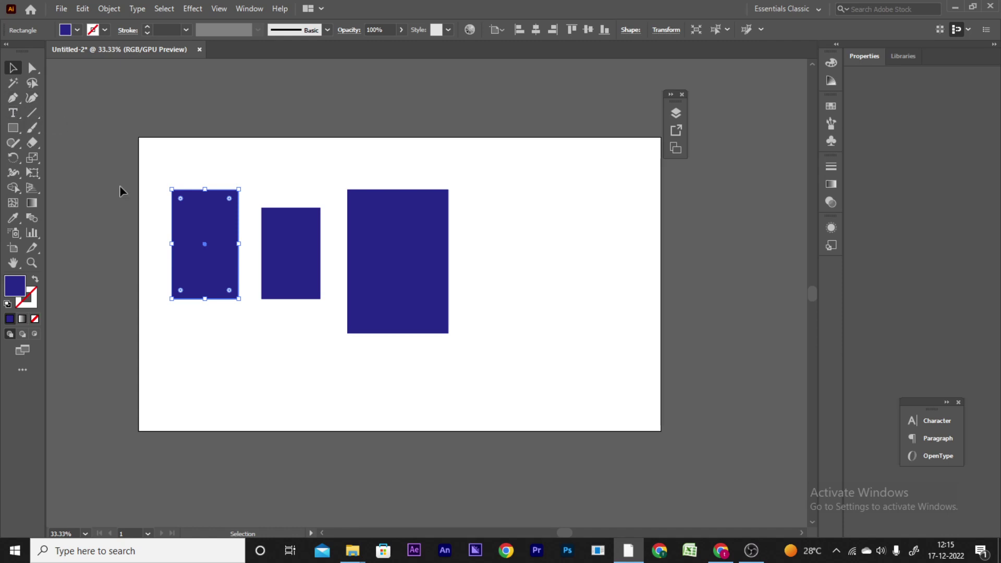
Step: Delete all three blue rectangles from the artboard and switch to OBS
{"action": "left_click_drag", "start_coordinate": [144, 142], "coordinate": [493, 376]}
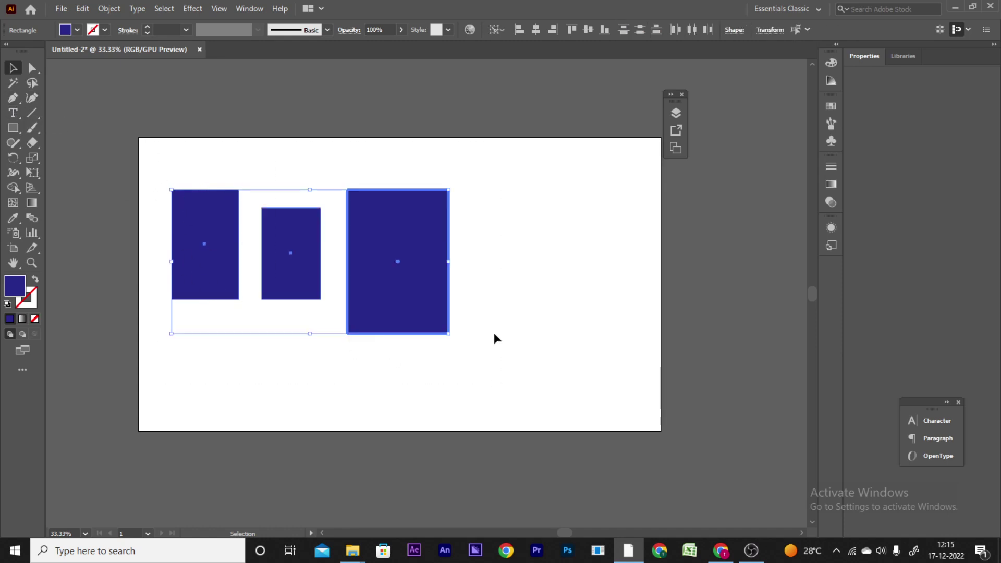
{"action": "key", "text": "Delete"}
{"action": "left_click", "coordinate": [751, 550]}
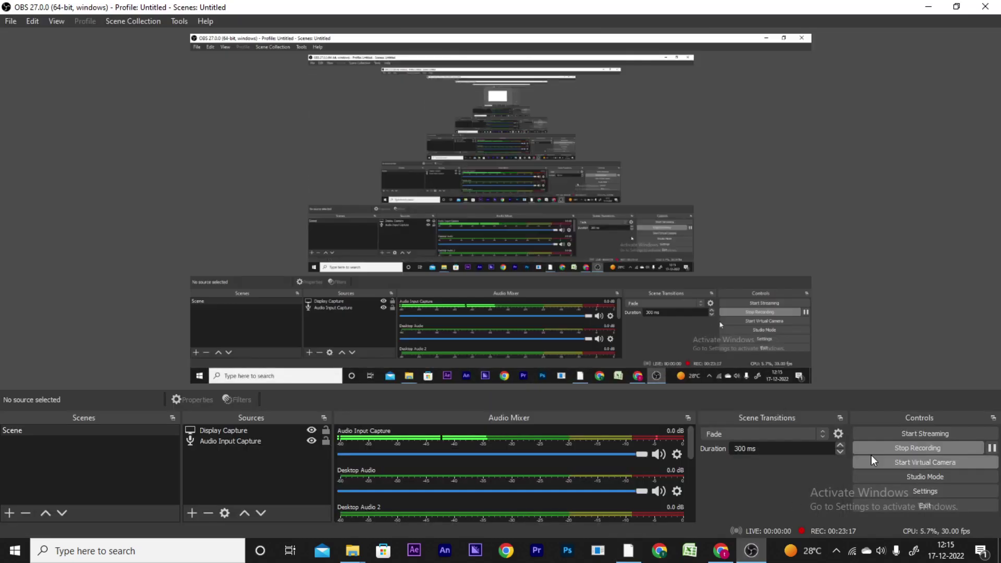